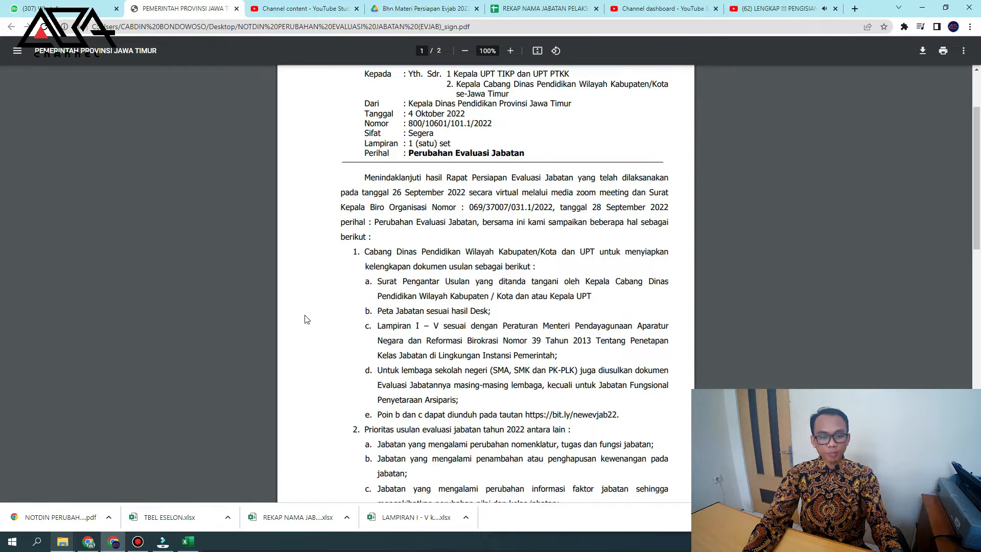
- Highlight point d of the circular, about state schools also proposing job evaluation documents for each institution
{"action": "left_click_drag", "start_coordinate": [381, 371], "coordinate": [657, 383]}
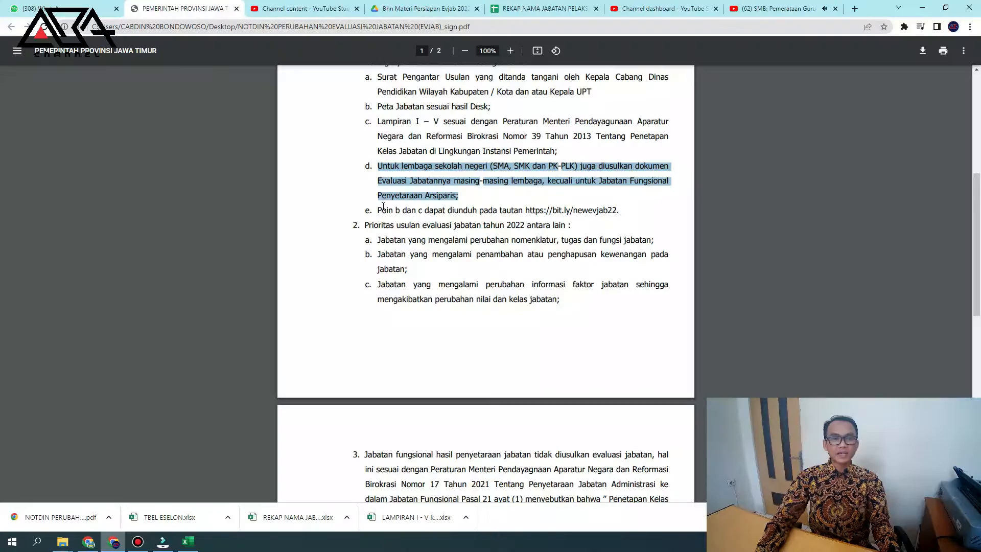
- Select the LAMPIRAN I - V, TBEL ESELON and REKAP NAMA JABATAN workbooks in the Bhn Materi Persiapan Evjab 2022 Drive folder
{"action": "left_click", "coordinate": [426, 9]}
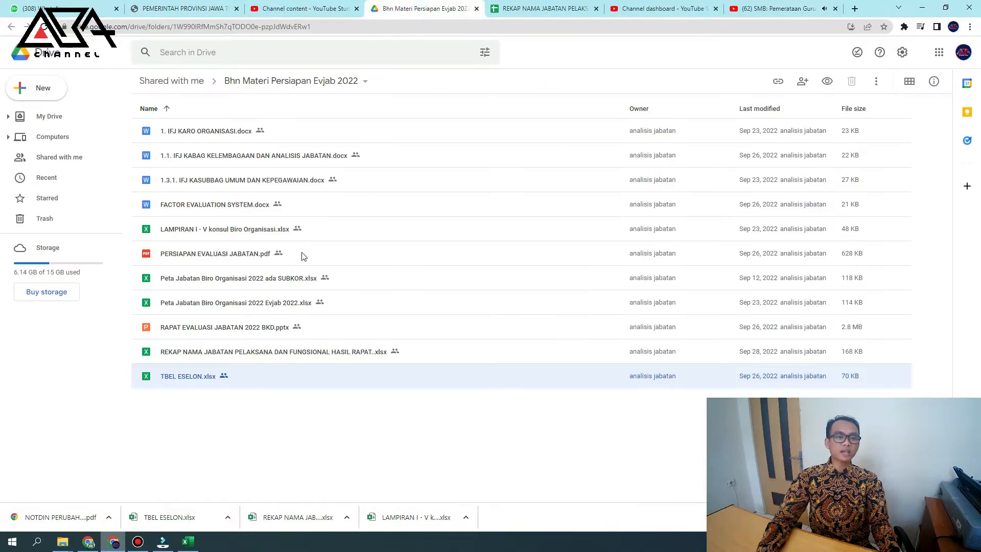
{"action": "left_click", "coordinate": [375, 411]}
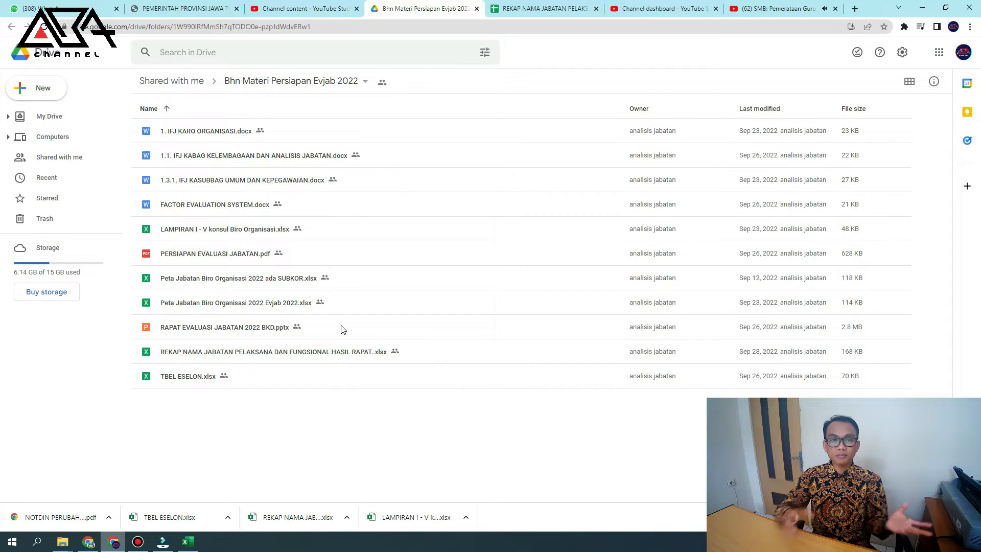
{"action": "left_click", "coordinate": [285, 231]}
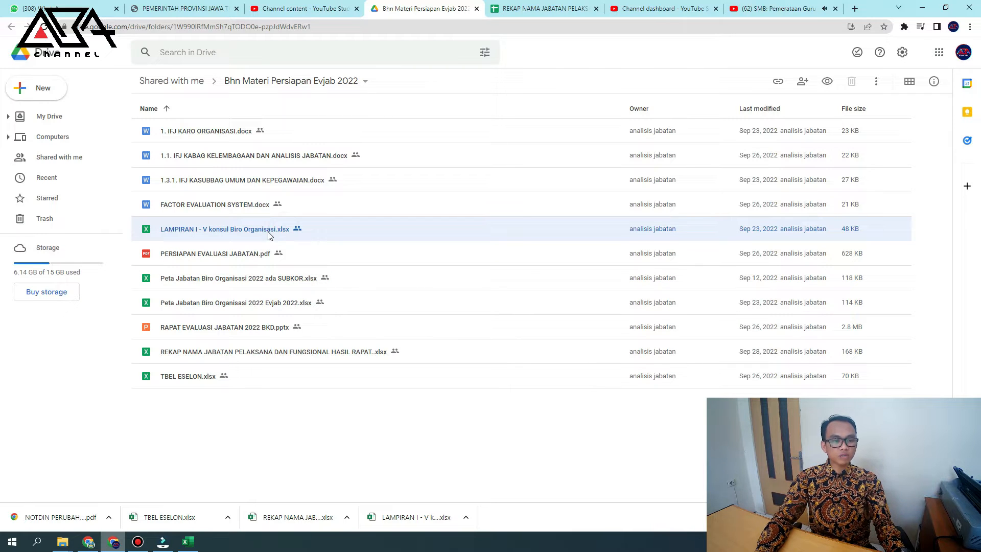
{"action": "left_click", "coordinate": [271, 236]}
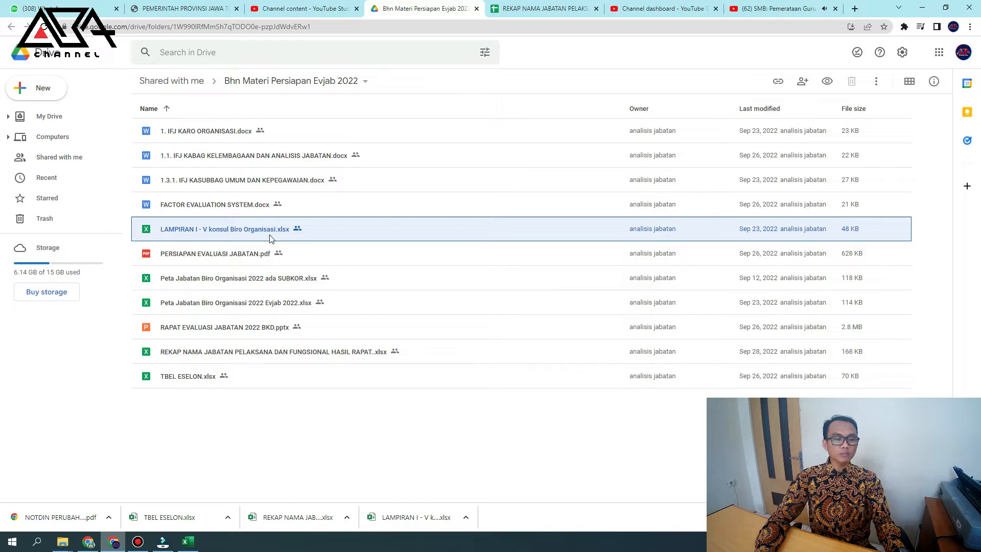
{"action": "left_click", "coordinate": [241, 381]}
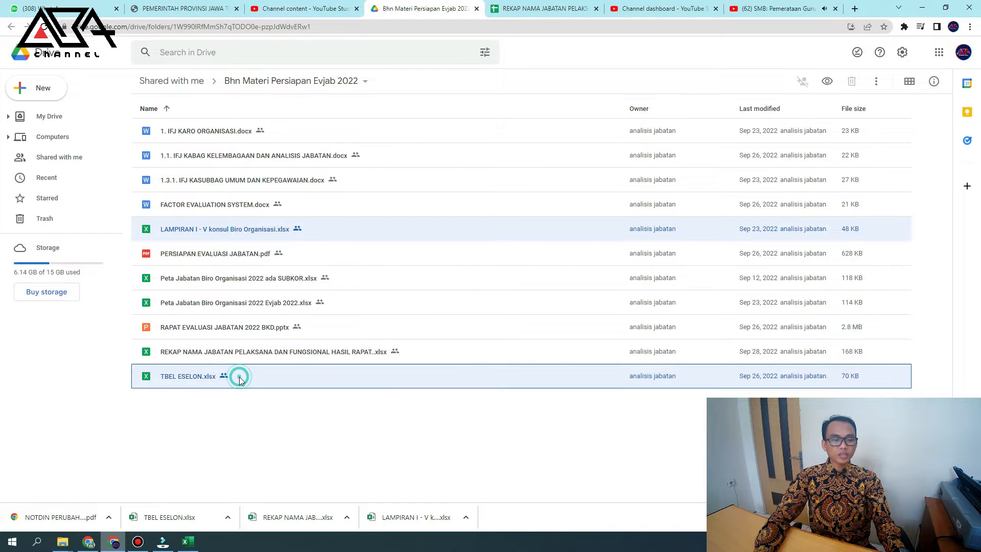
{"action": "left_click", "coordinate": [265, 356], "text": "ctrl"}
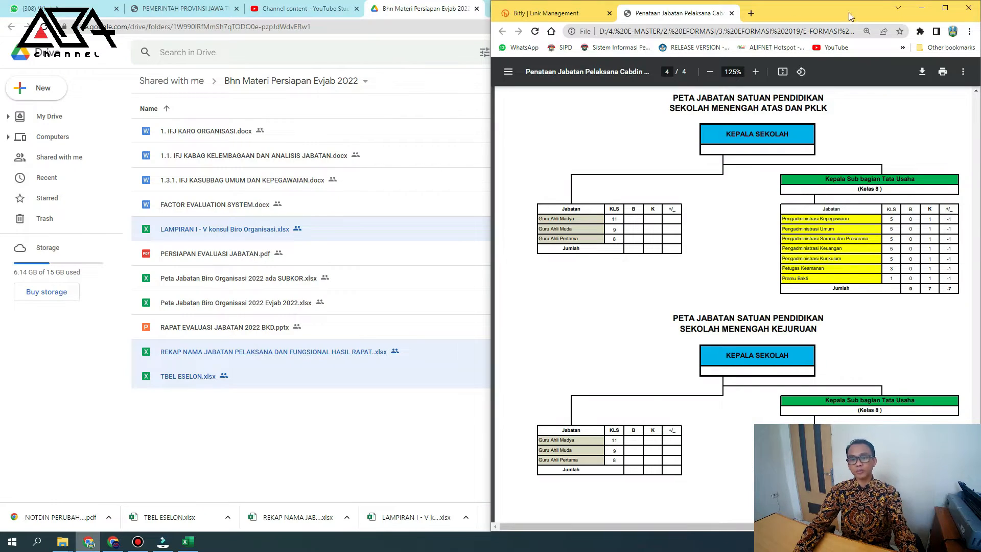
- Maximize the browser window showing the school job map PDF
{"action": "left_click", "coordinate": [945, 7]}
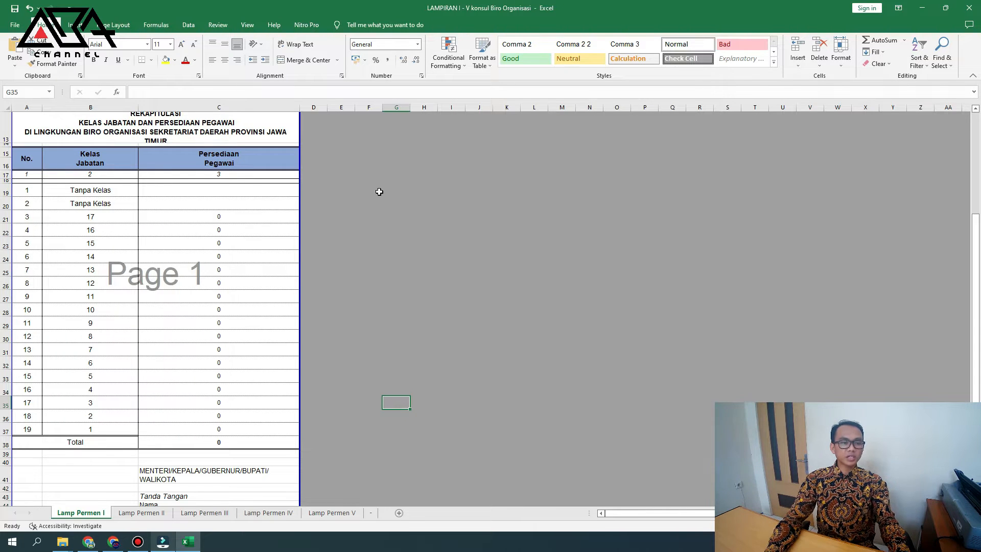
- Examine the class recap on Lamp Permen I, the structural positions on Lamp Permen II and the functional positions list on Lamp Permen III
{"action": "scroll", "coordinate": [379, 192], "scroll_direction": "up", "scroll_amount": 2, "text": "ctrl"}
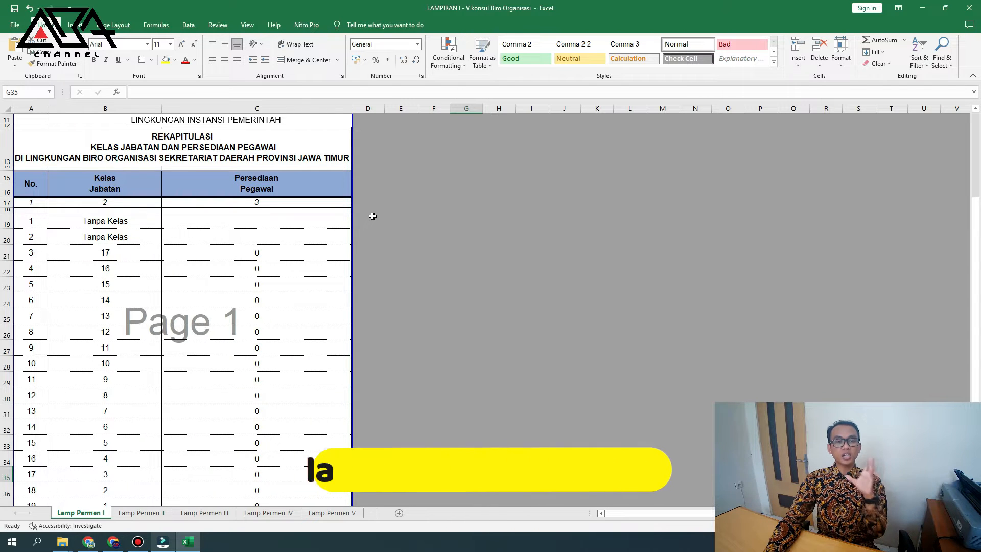
{"action": "scroll", "coordinate": [373, 216], "scroll_direction": "up", "scroll_amount": 1}
{"action": "scroll", "coordinate": [373, 216], "scroll_direction": "down", "scroll_amount": 1}
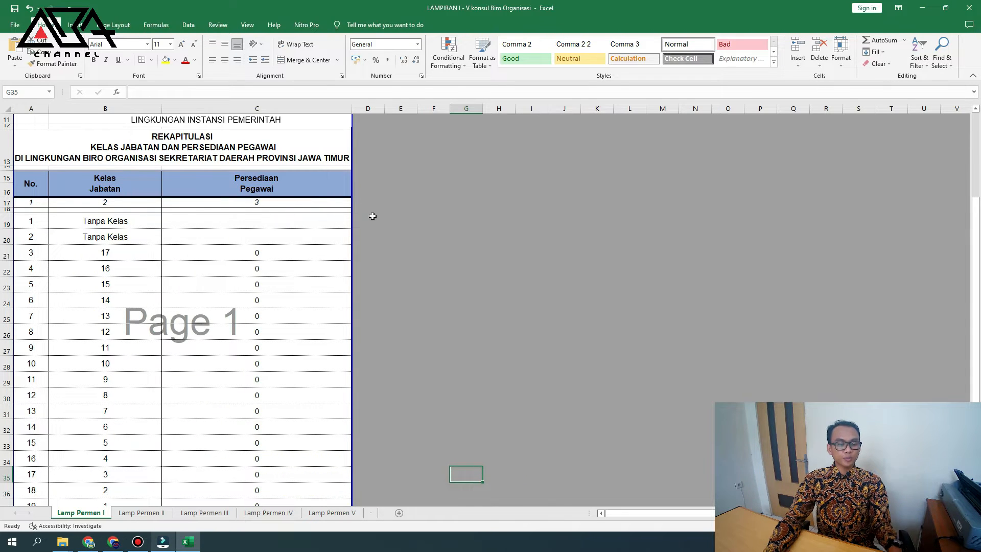
{"action": "left_click", "coordinate": [159, 513]}
{"action": "scroll", "coordinate": [187, 353], "scroll_direction": "up", "scroll_amount": 2}
{"action": "left_click", "coordinate": [132, 230]}
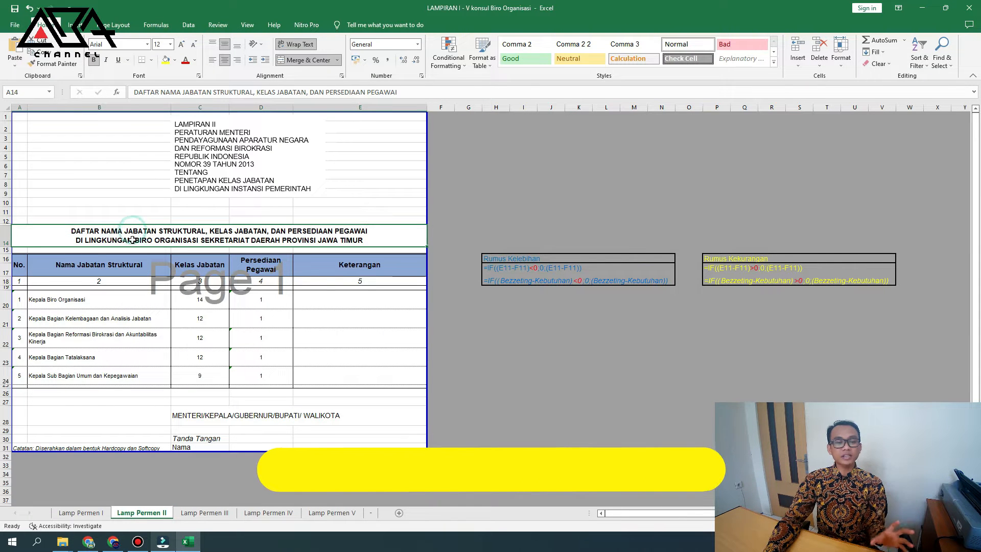
{"action": "left_click", "coordinate": [89, 513]}
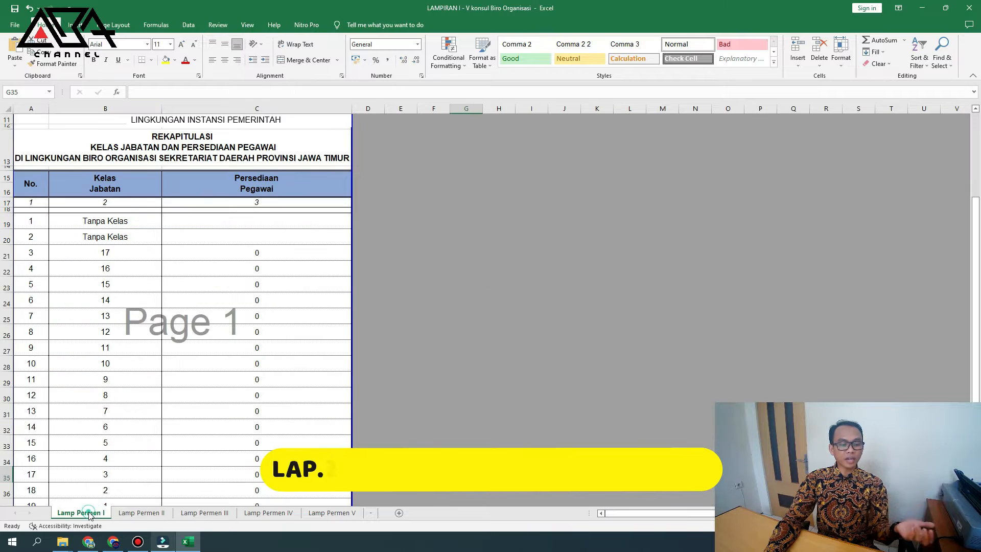
{"action": "left_click", "coordinate": [136, 518]}
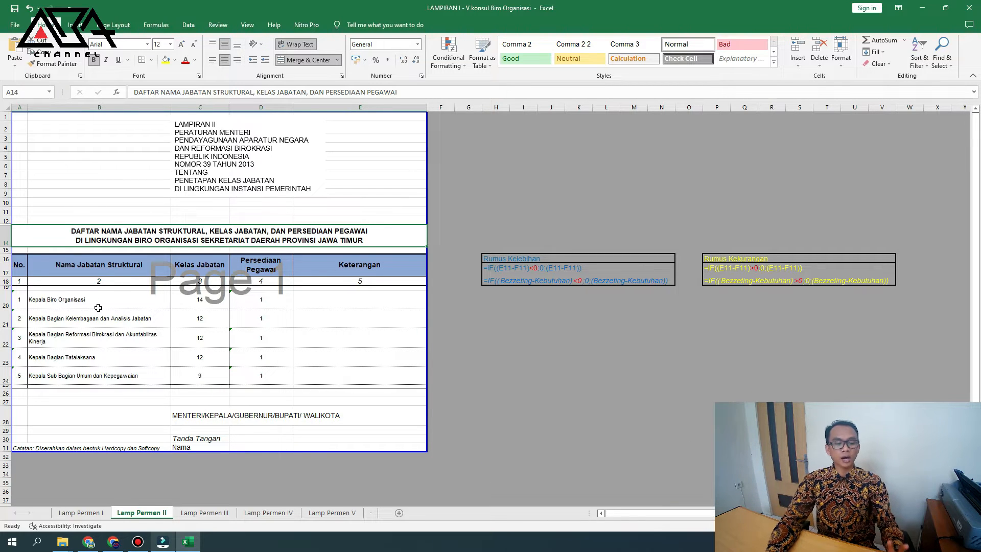
{"action": "left_click", "coordinate": [214, 514]}
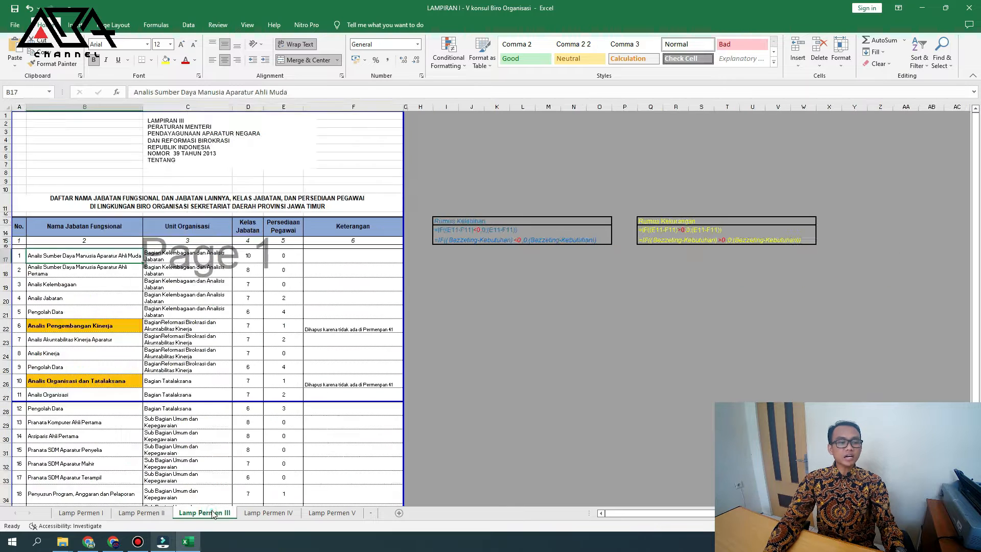
{"action": "left_click", "coordinate": [125, 198]}
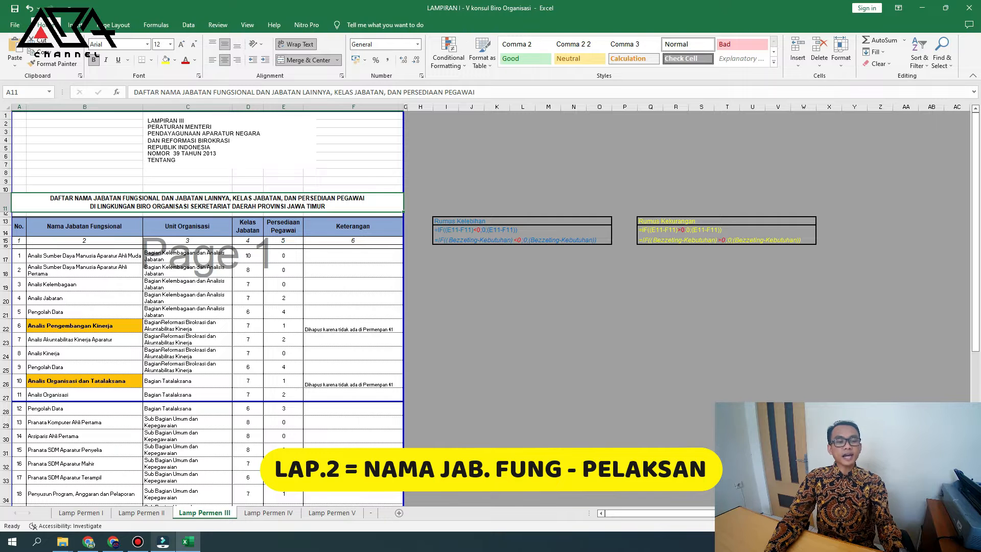
- Compare the job class of Kepala Biro Organisasi on Lamp Permen II with its evaluation factor scores on Lamp Permen IV
{"action": "left_click", "coordinate": [268, 513]}
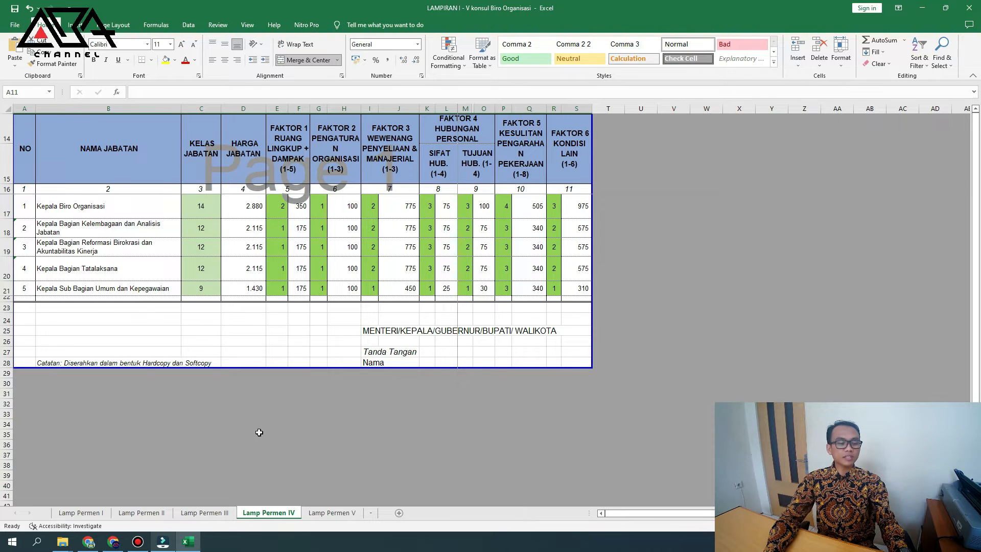
{"action": "left_click", "coordinate": [141, 512]}
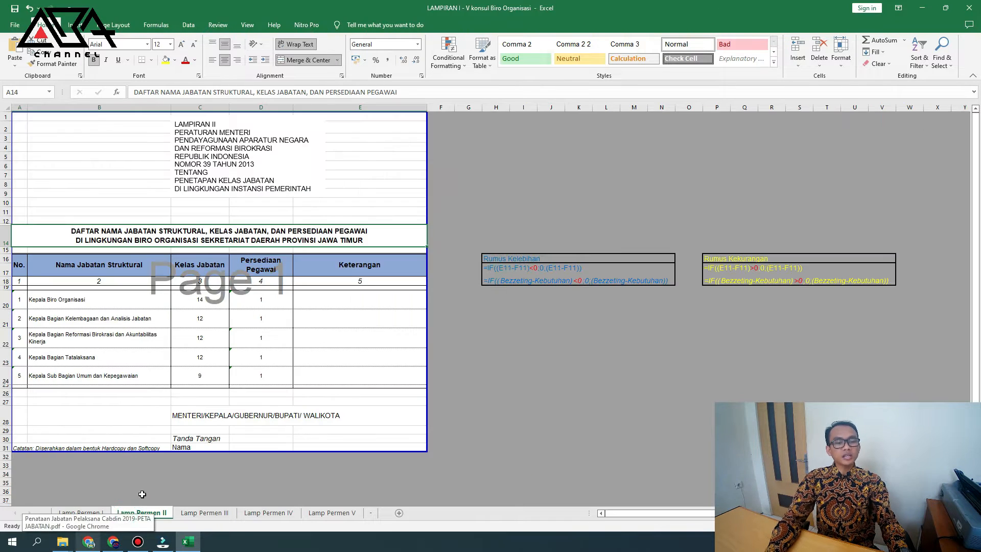
{"action": "left_click", "coordinate": [197, 300]}
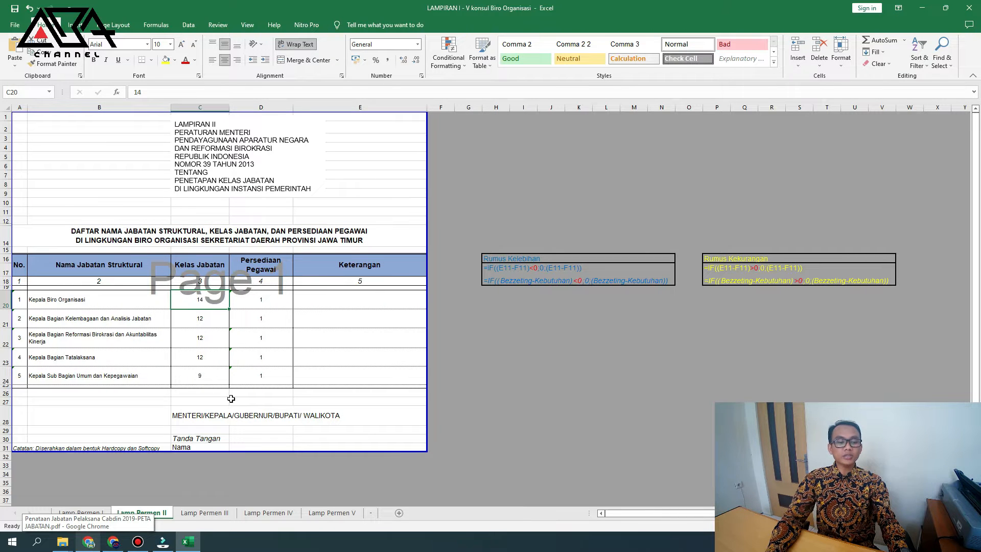
{"action": "left_click", "coordinate": [268, 512]}
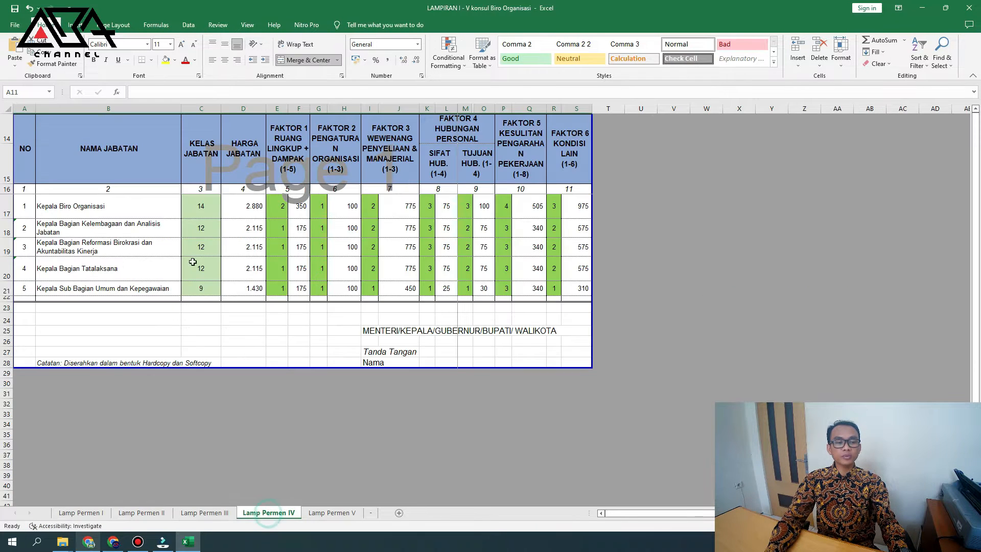
{"action": "left_click", "coordinate": [271, 199]}
{"action": "left_click", "coordinate": [333, 201]}
{"action": "left_click", "coordinate": [423, 206]}
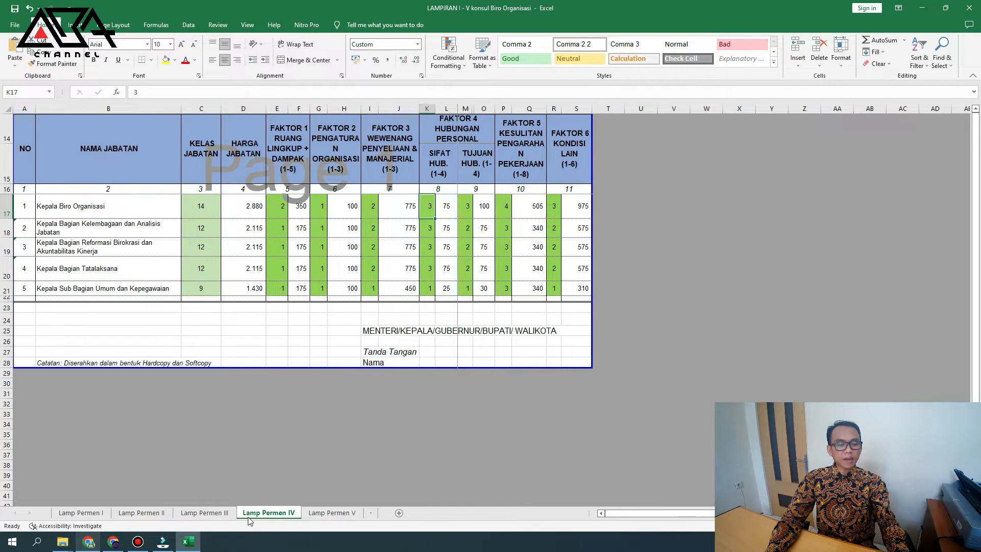
- Examine the functional job classes on Lamp Permen III down to Pengadministrasi Umum, and view their evaluation table on Lamp Permen V
{"action": "left_click", "coordinate": [212, 514]}
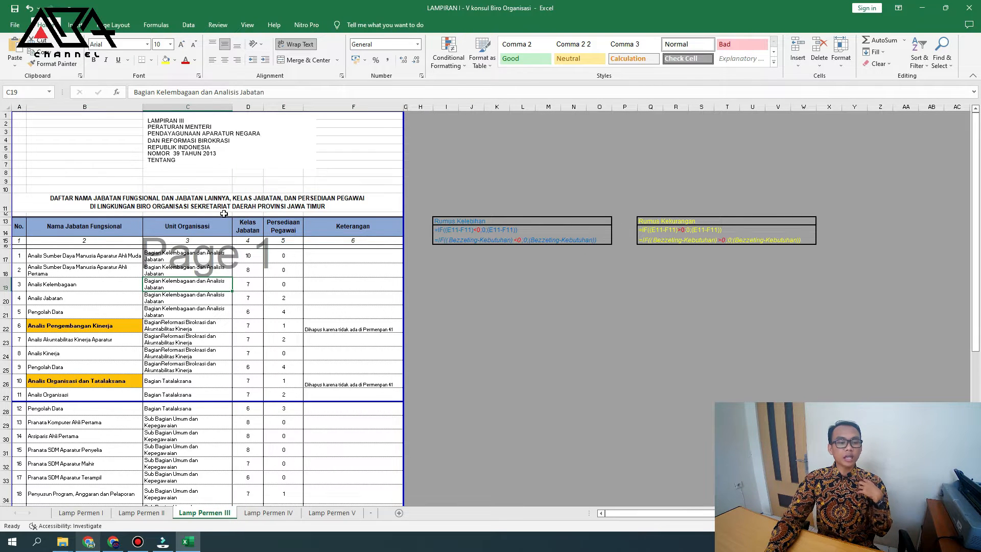
{"action": "left_click", "coordinate": [244, 255]}
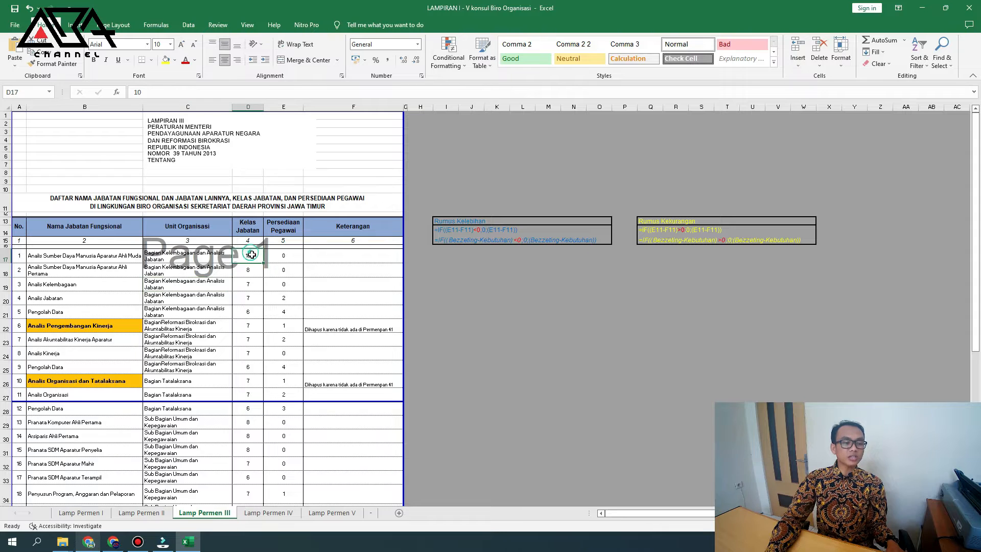
{"action": "left_click", "coordinate": [71, 297]}
{"action": "scroll", "coordinate": [158, 335], "scroll_direction": "down", "scroll_amount": 2}
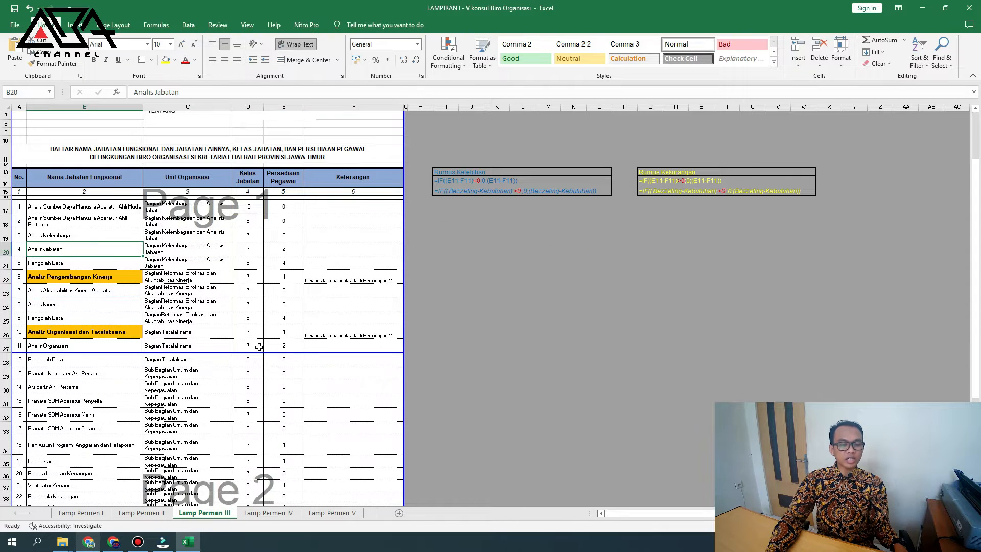
{"action": "scroll", "coordinate": [253, 450], "scroll_direction": "down", "scroll_amount": 2}
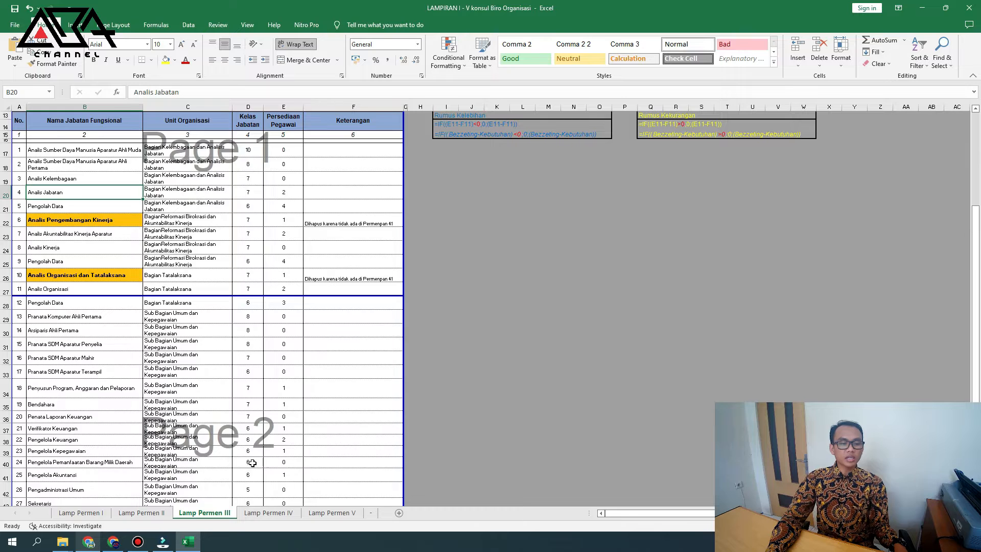
{"action": "scroll", "coordinate": [252, 460], "scroll_direction": "down", "scroll_amount": 4}
{"action": "left_click", "coordinate": [250, 348]}
{"action": "left_click", "coordinate": [124, 350]}
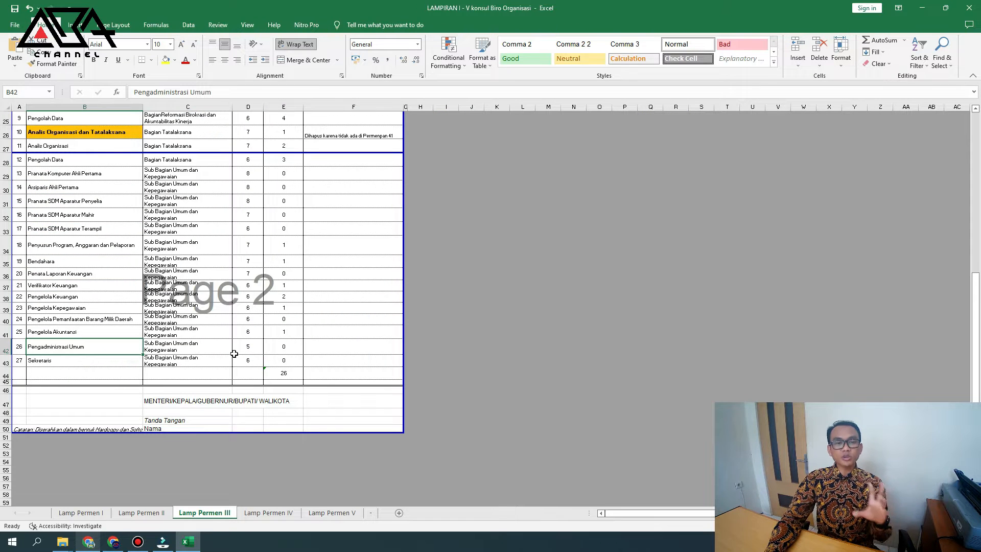
{"action": "left_click", "coordinate": [334, 518]}
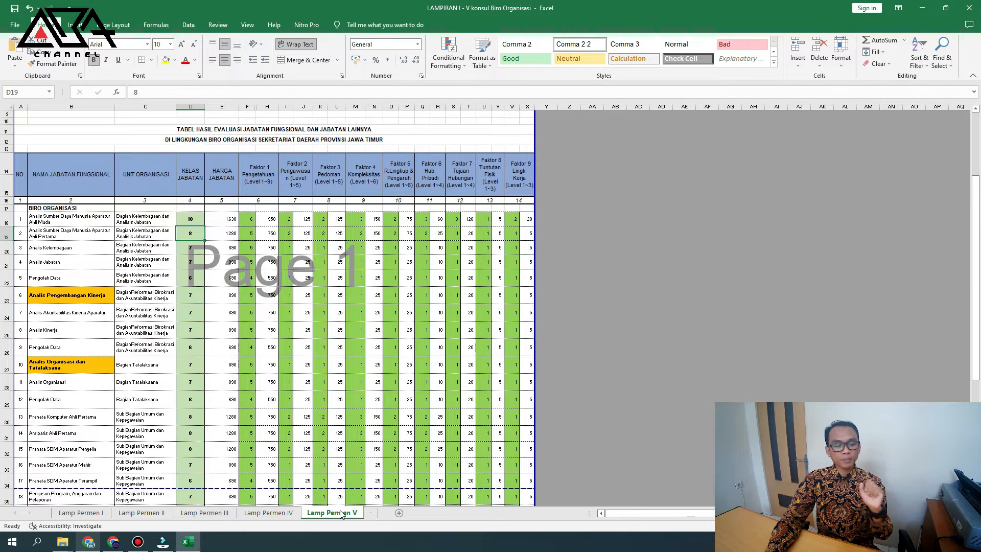
- Review the Lamp Permen I to V sheets, relating sheet II to IV and sheet III to V
{"action": "left_click", "coordinate": [89, 515]}
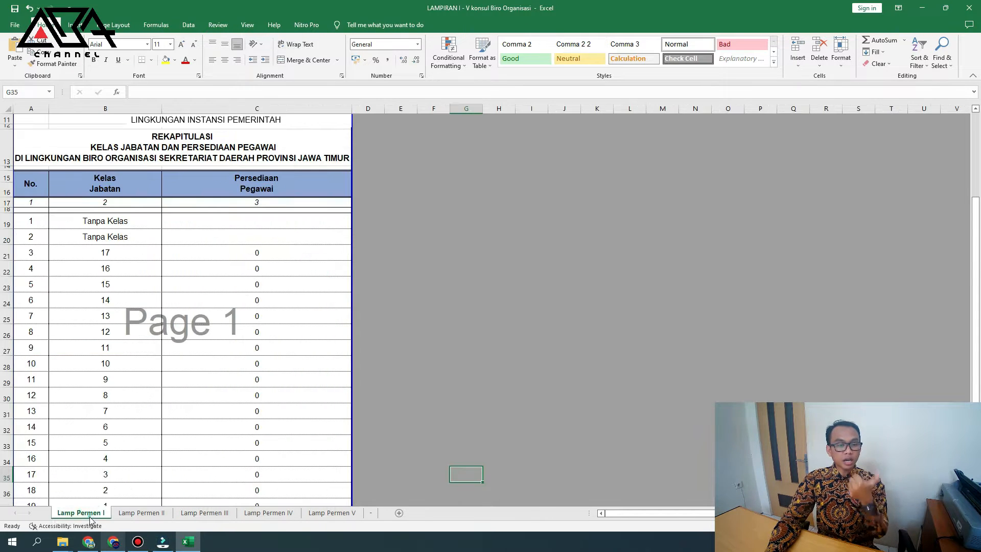
{"action": "left_click", "coordinate": [153, 514]}
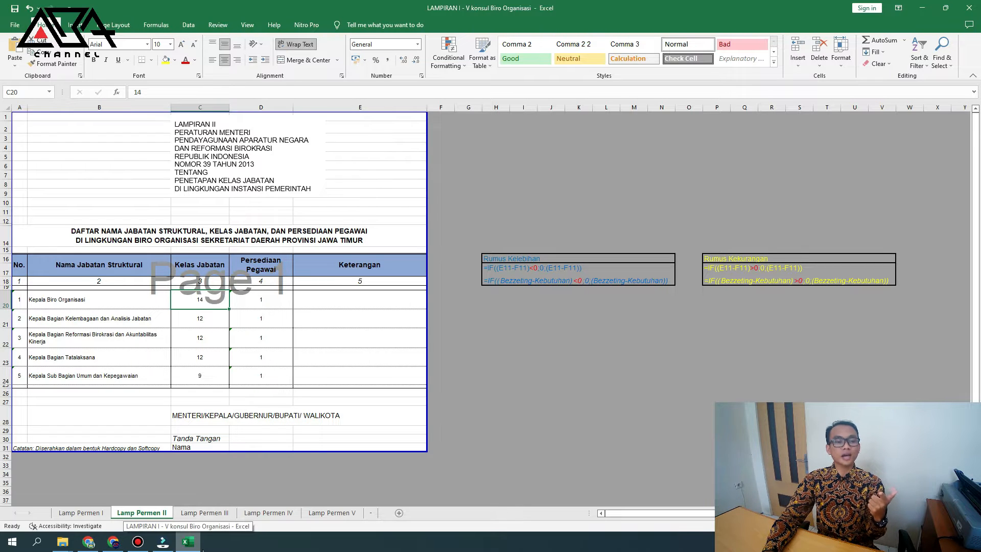
{"action": "left_click", "coordinate": [216, 513]}
{"action": "scroll", "coordinate": [258, 466], "scroll_direction": "up", "scroll_amount": 8}
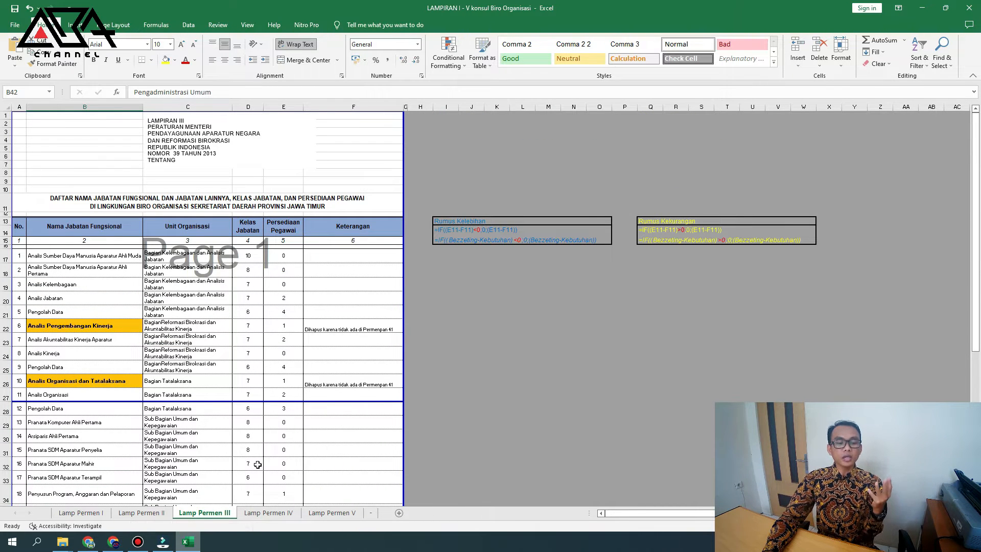
{"action": "left_click", "coordinate": [289, 514]}
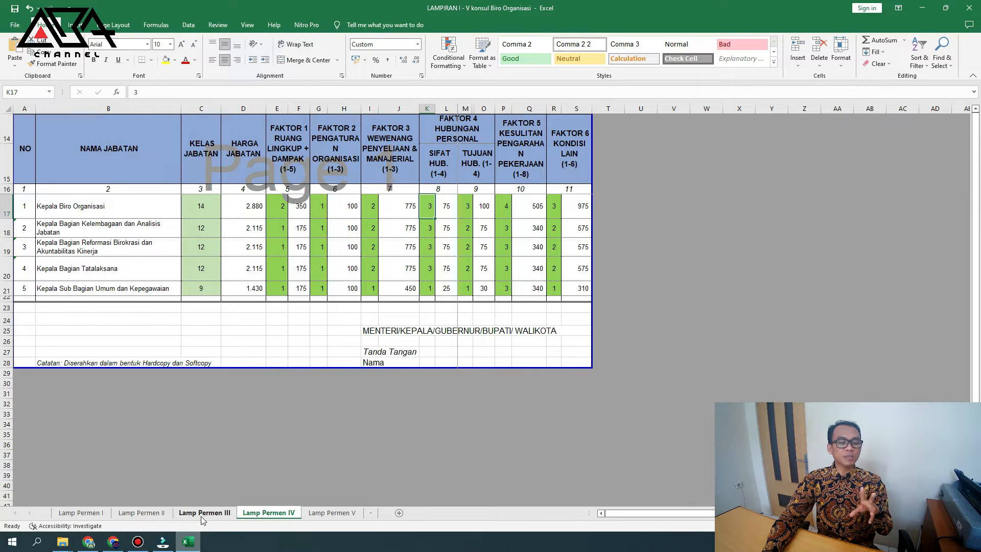
{"action": "left_click", "coordinate": [166, 512]}
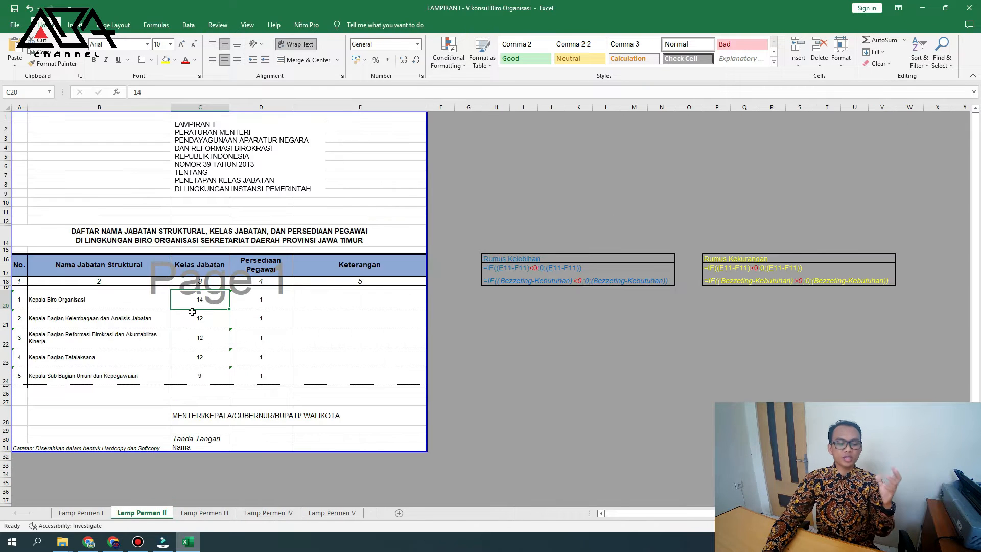
{"action": "left_click", "coordinate": [269, 514]}
{"action": "left_click", "coordinate": [337, 513]}
{"action": "left_click", "coordinate": [215, 514]}
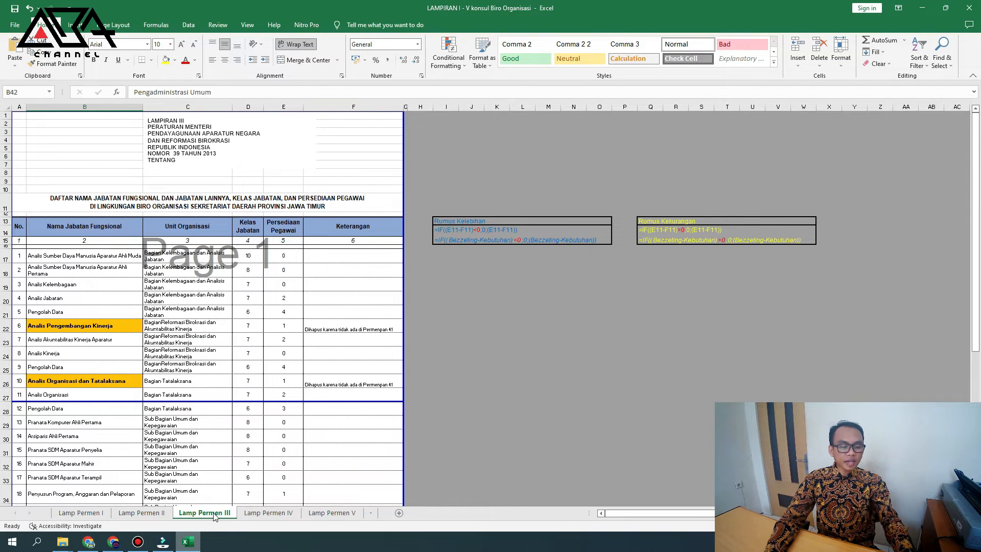
- Colour the sheet tabs of Lamp Permen II and Lamp Permen IV red together
{"action": "left_click", "coordinate": [153, 513]}
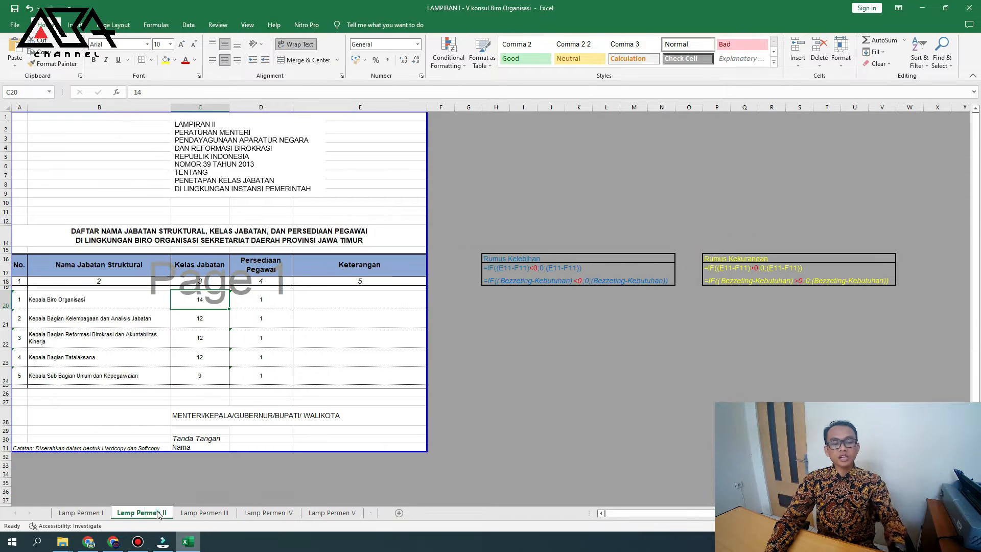
{"action": "left_click", "coordinate": [272, 513], "text": "ctrl"}
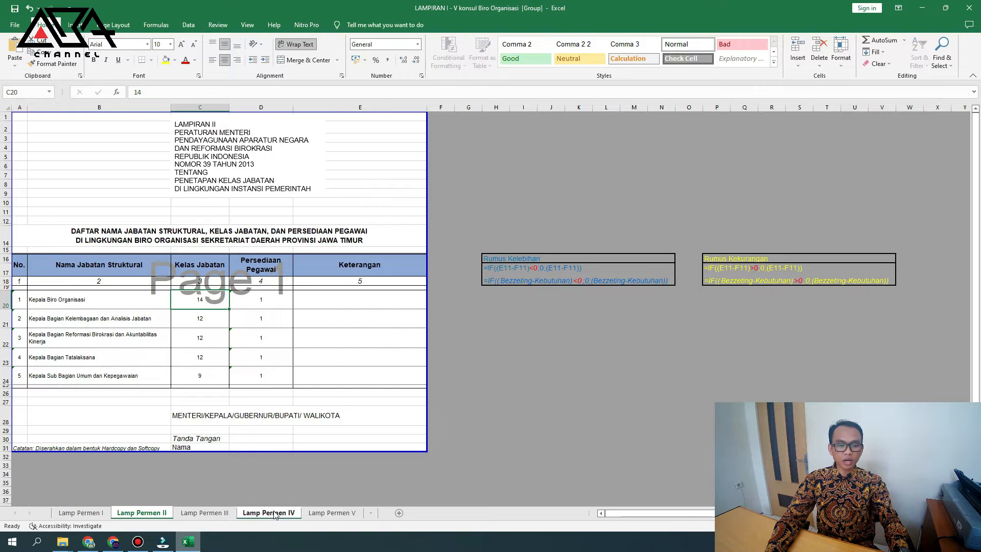
{"action": "right_click", "coordinate": [275, 514]}
{"action": "mouse_move", "coordinate": [304, 454]}
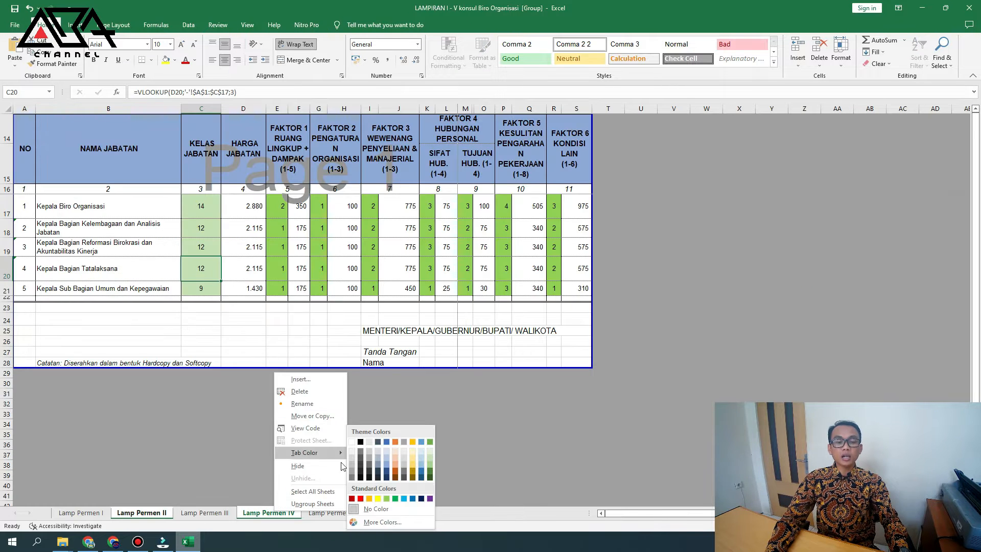
{"action": "left_click", "coordinate": [360, 498]}
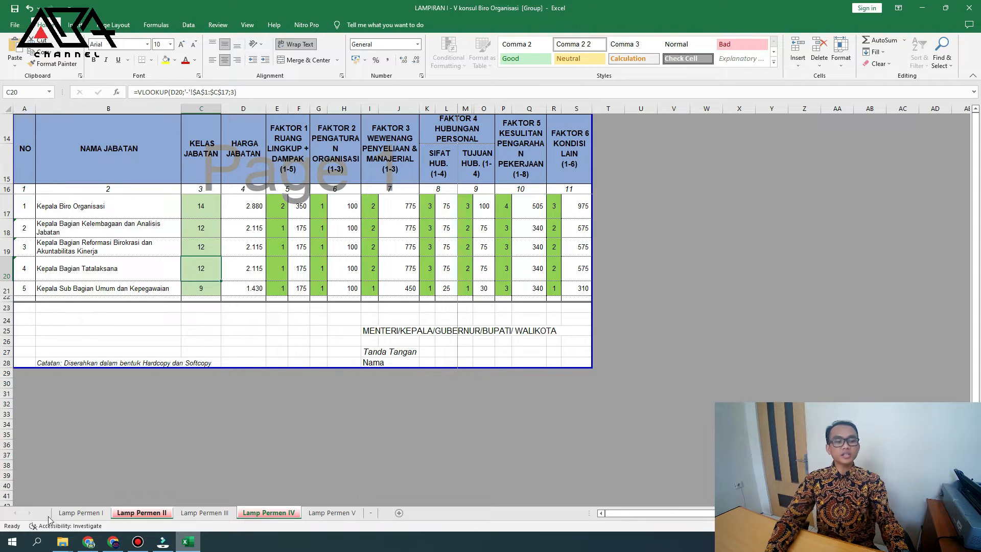
- Place the Lamp Permen I class recap side by side with the Peta Jabatan PDF open in the browser
{"action": "left_click", "coordinate": [82, 513]}
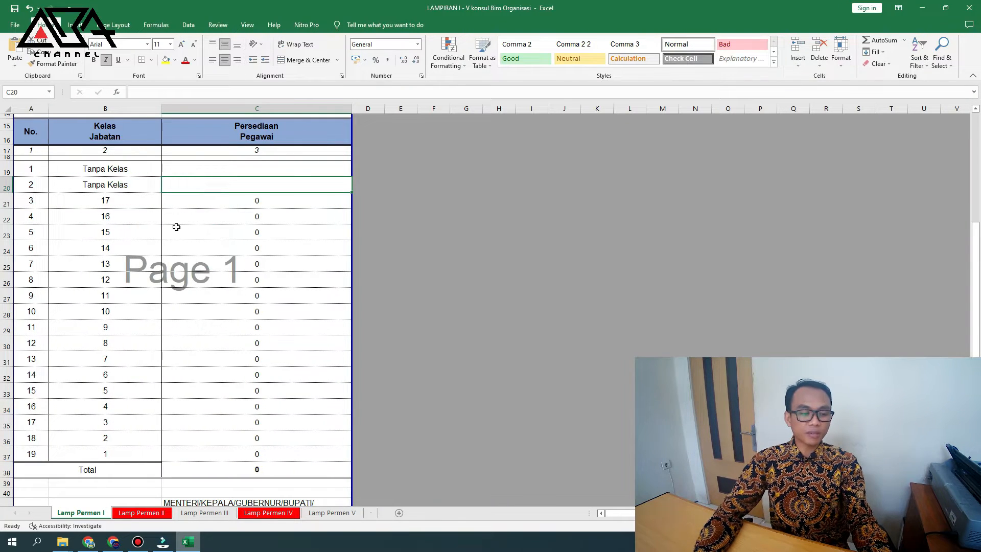
{"action": "scroll", "coordinate": [189, 316], "scroll_direction": "up", "scroll_amount": 3}
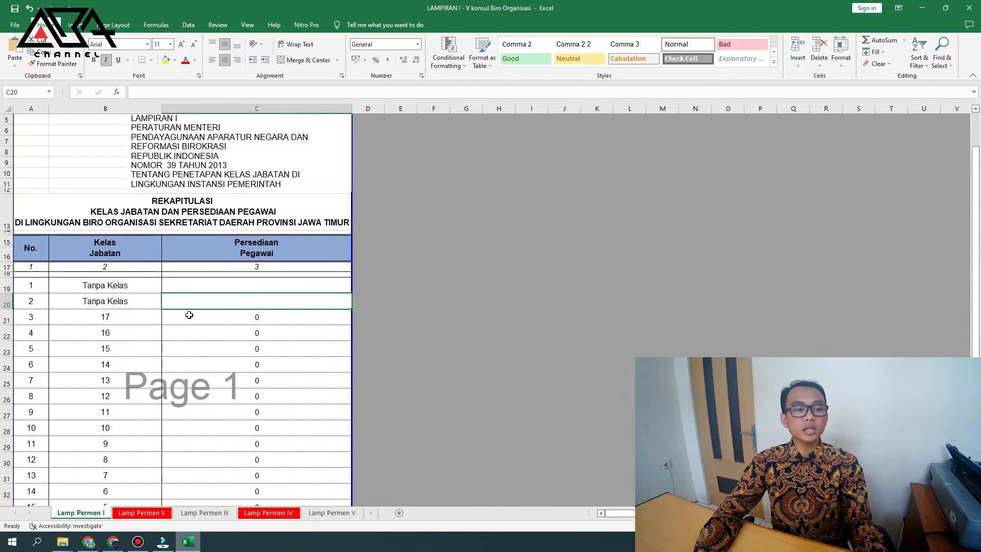
{"action": "scroll", "coordinate": [189, 315], "scroll_direction": "down", "scroll_amount": 1}
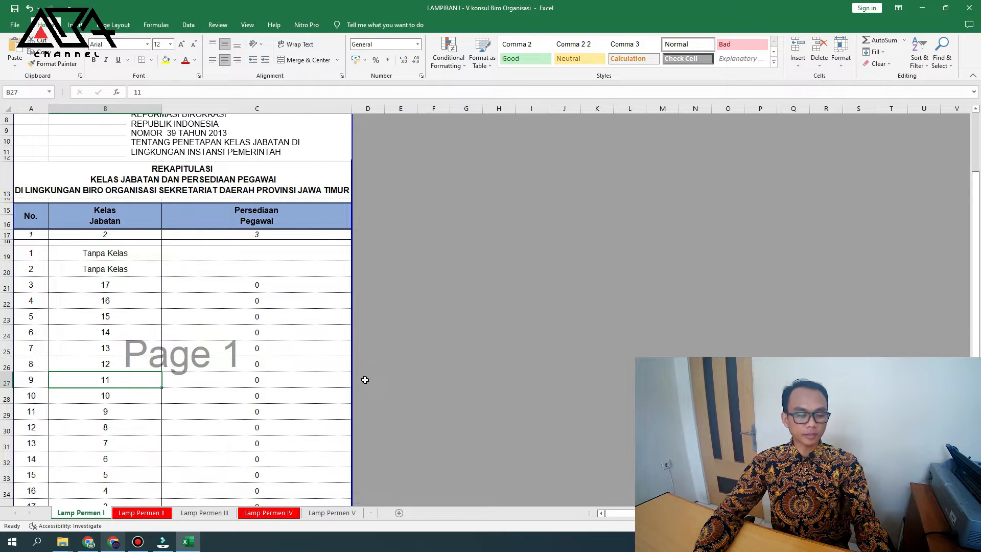
{"action": "left_click", "coordinate": [88, 542]}
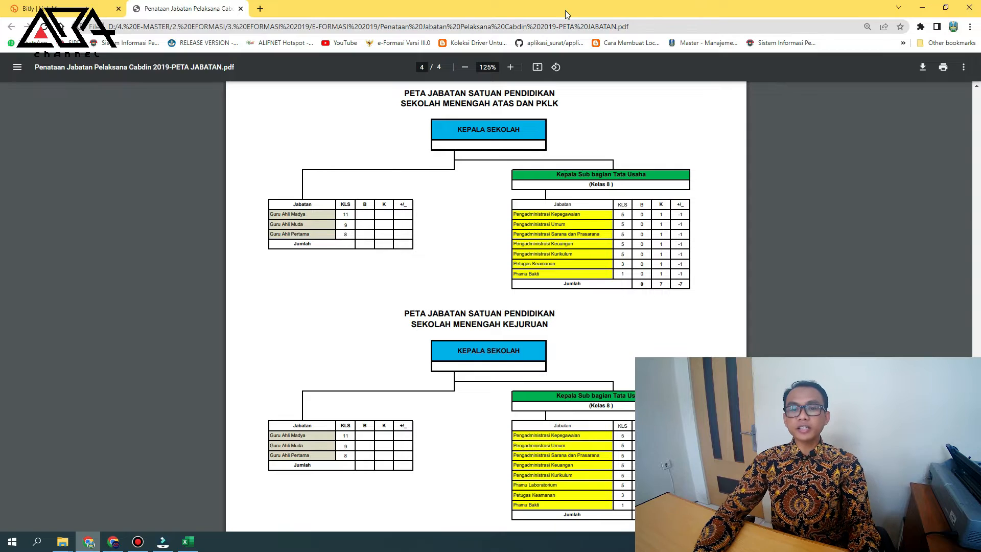
{"action": "left_click_drag", "start_coordinate": [565, 10], "coordinate": [980, 76]}
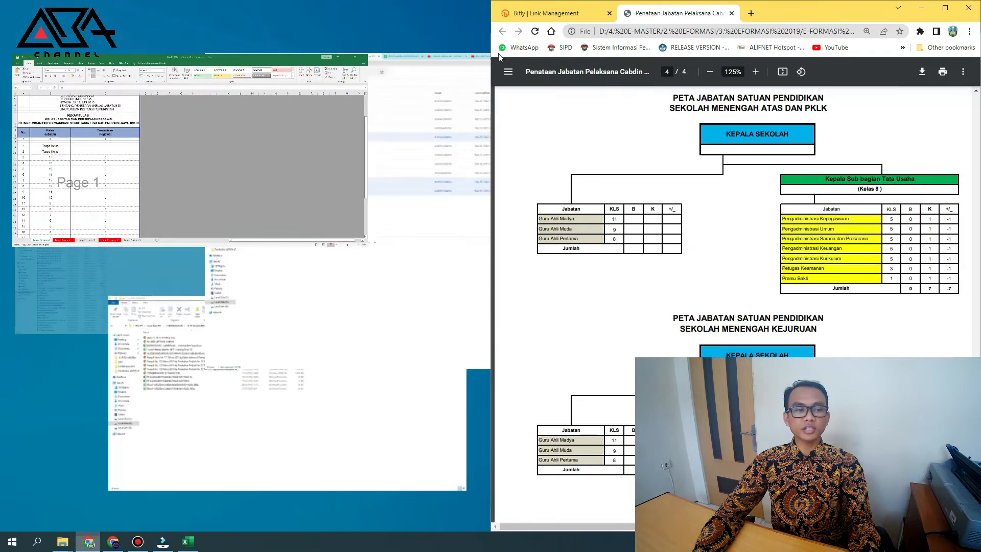
{"action": "left_click", "coordinate": [138, 159]}
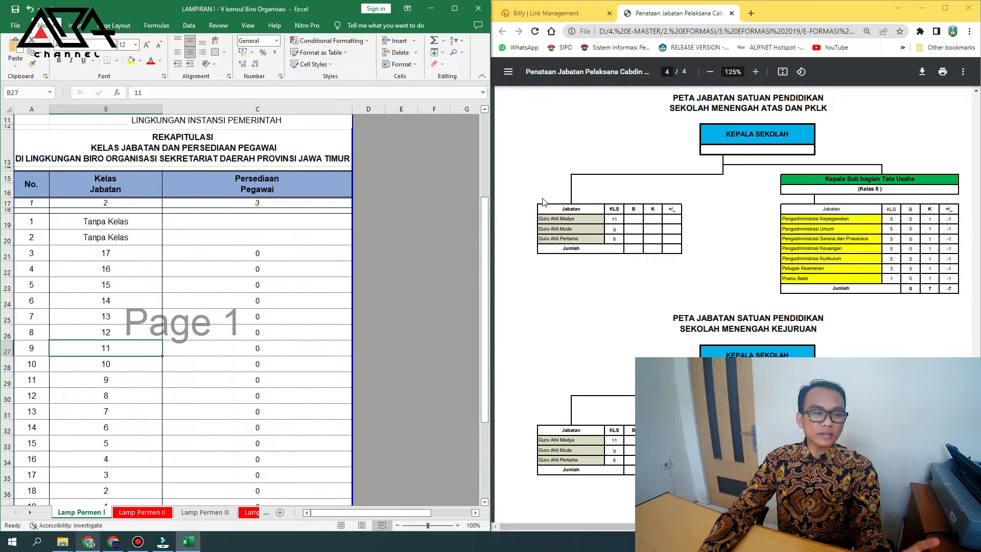
- Enter the Persediaan Pegawai on Lamp Permen I as 2 for class 11 and 10 for class 9
{"action": "left_click", "coordinate": [232, 222]}
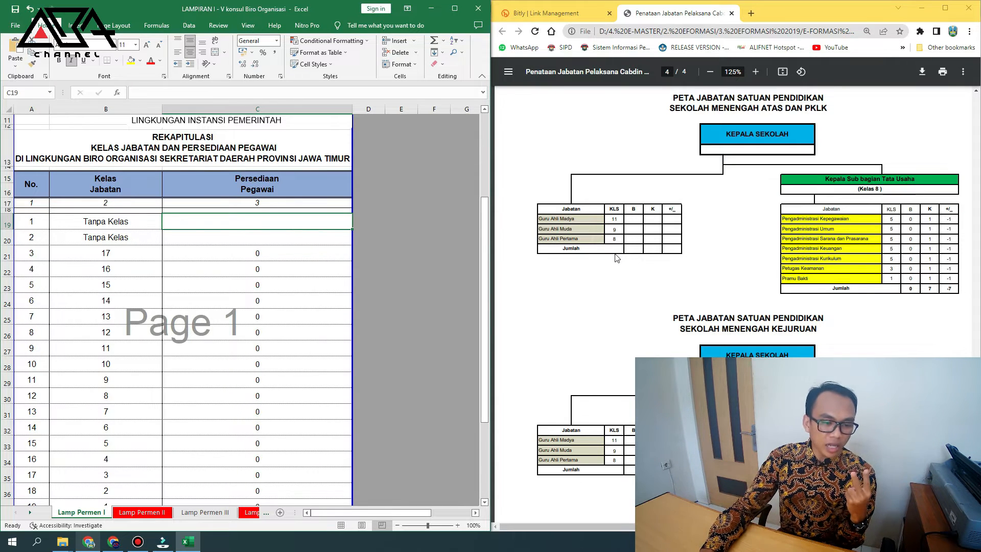
{"action": "left_click", "coordinate": [281, 342]}
{"action": "type", "text": "2"}
{"action": "key", "text": "Return"}
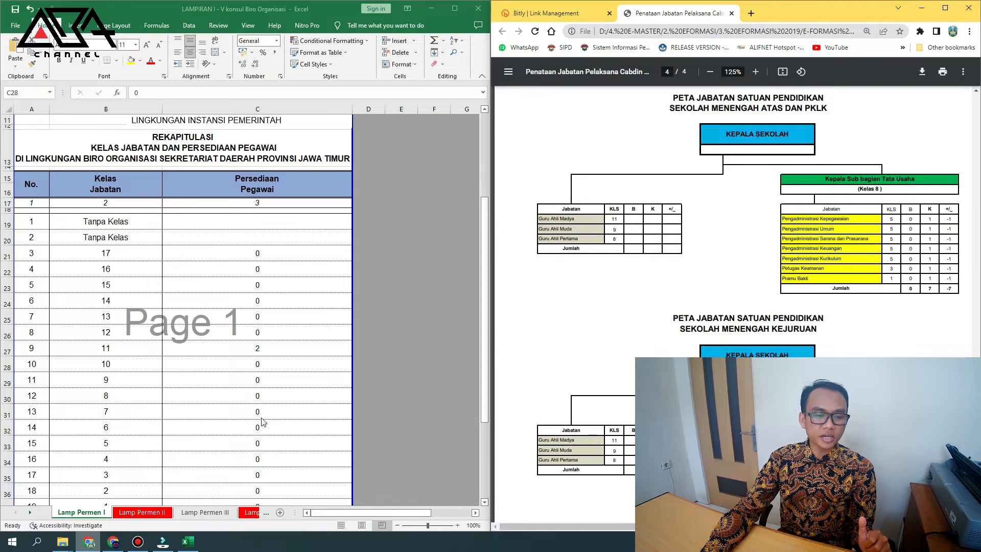
{"action": "left_click", "coordinate": [261, 380]}
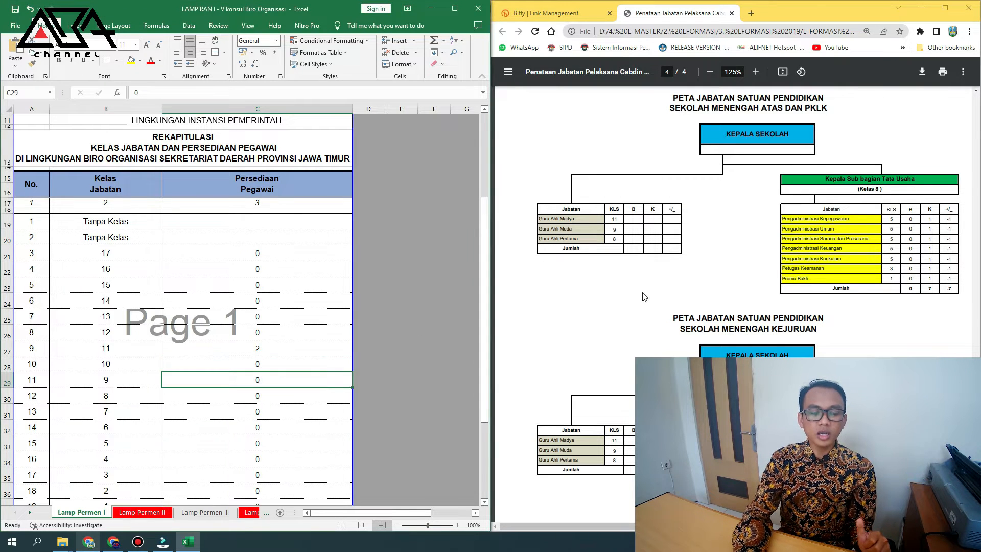
{"action": "type", "text": "10"}
{"action": "key", "text": "Return"}
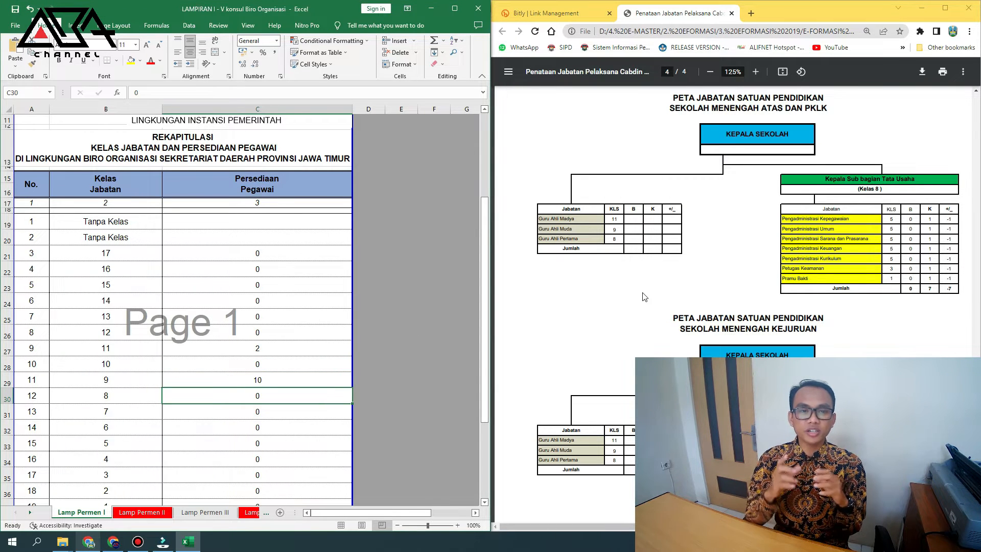
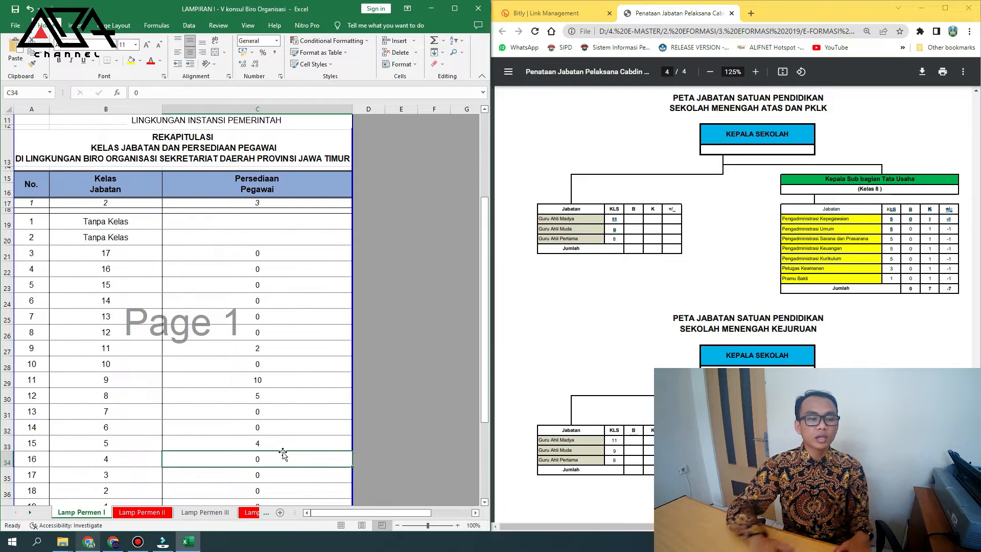
- Check the Total row of the Persediaan Pegawai column on Lamp Permen I
{"action": "scroll", "coordinate": [283, 454], "scroll_direction": "down", "scroll_amount": 4}
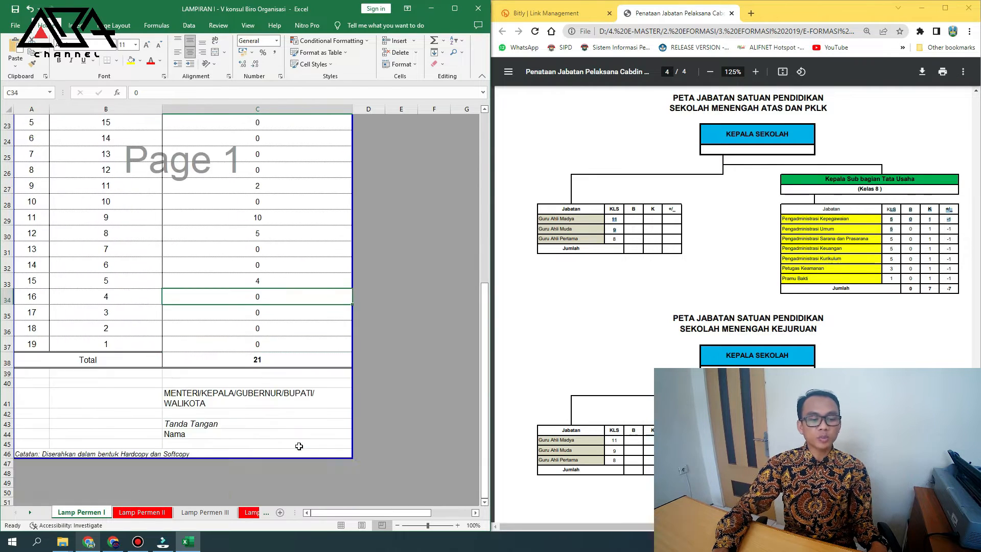
{"action": "scroll", "coordinate": [286, 444], "scroll_direction": "up", "scroll_amount": 2}
{"action": "left_click", "coordinate": [271, 434]}
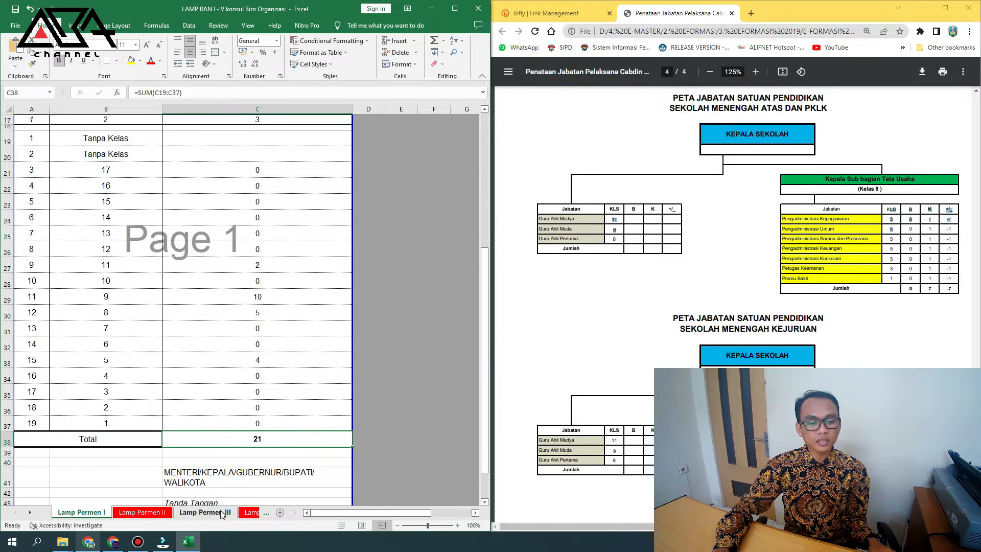
- Compare the structural positions and their classes on Lamp Permen II with the class recap rows on Lamp Permen I
{"action": "left_click", "coordinate": [203, 512]}
{"action": "left_click", "coordinate": [130, 514]}
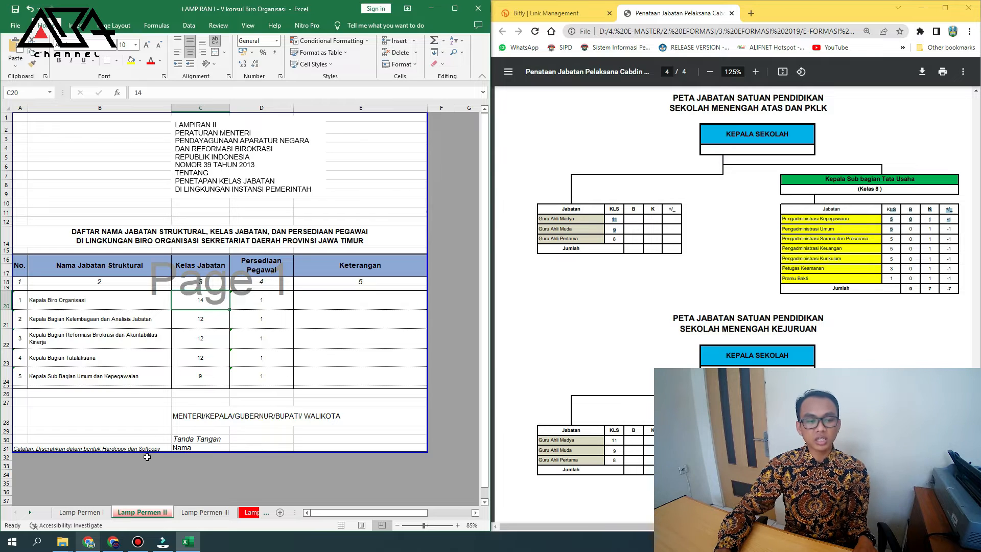
{"action": "left_click", "coordinate": [102, 376]}
{"action": "left_click", "coordinate": [109, 317]}
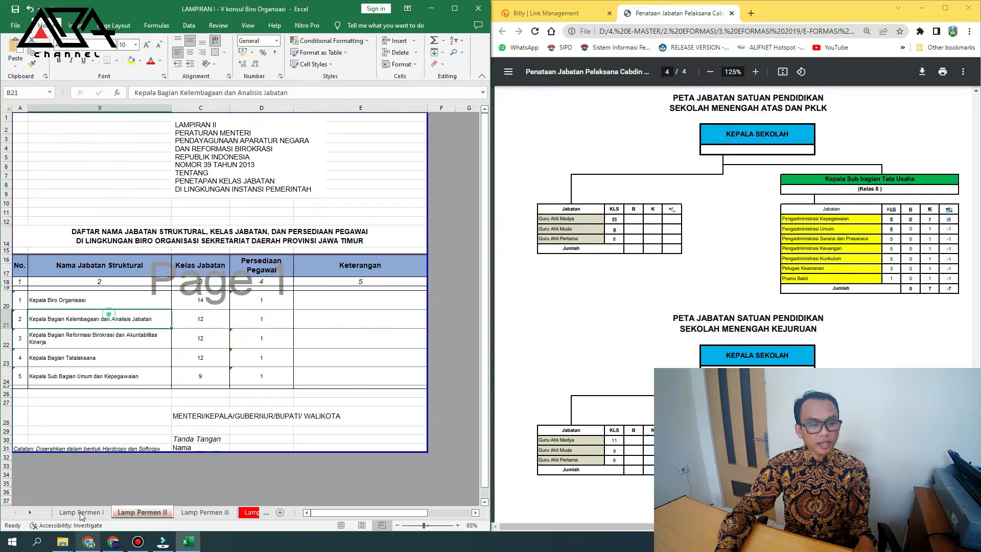
{"action": "left_click", "coordinate": [80, 513]}
{"action": "left_click", "coordinate": [233, 203]}
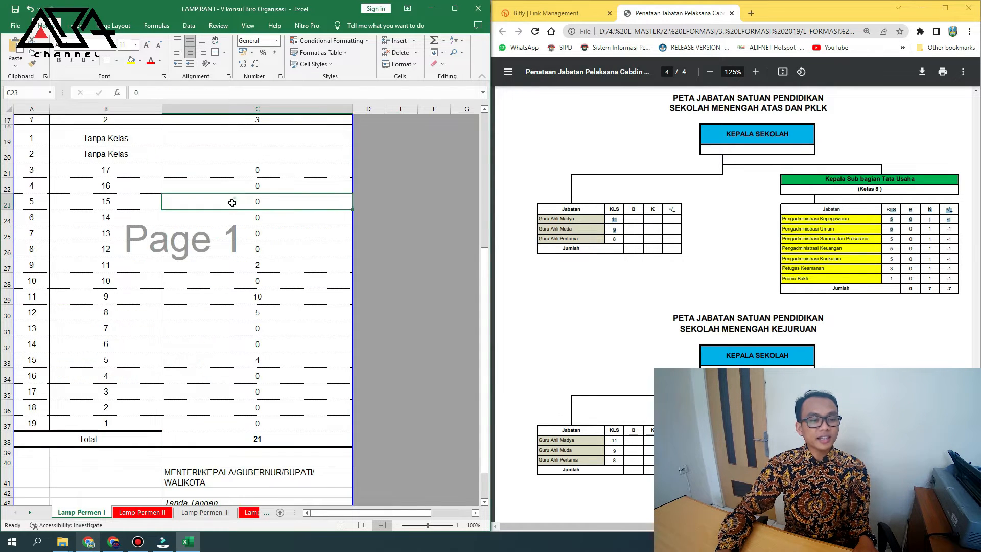
{"action": "left_click", "coordinate": [97, 205]}
{"action": "left_click", "coordinate": [273, 204]}
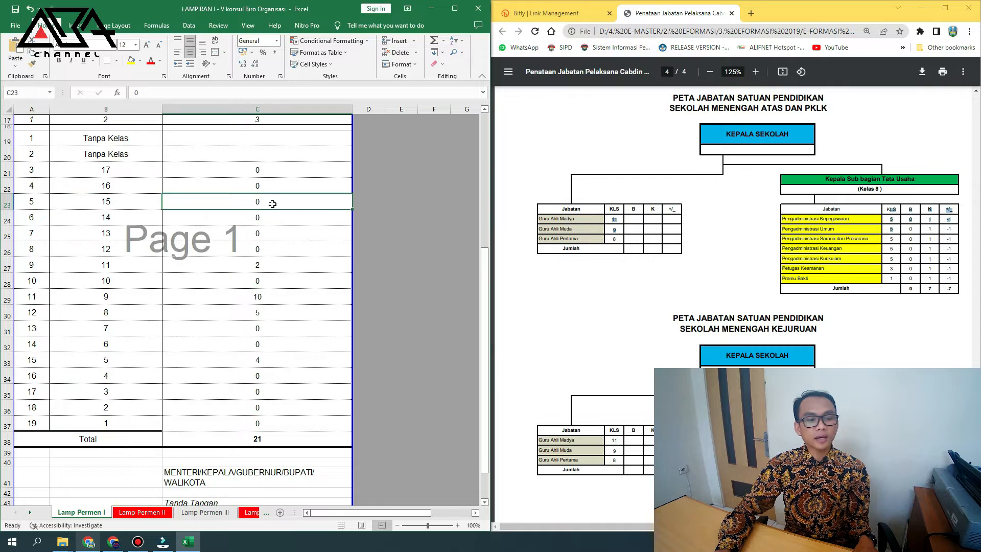
{"action": "left_click", "coordinate": [144, 512]}
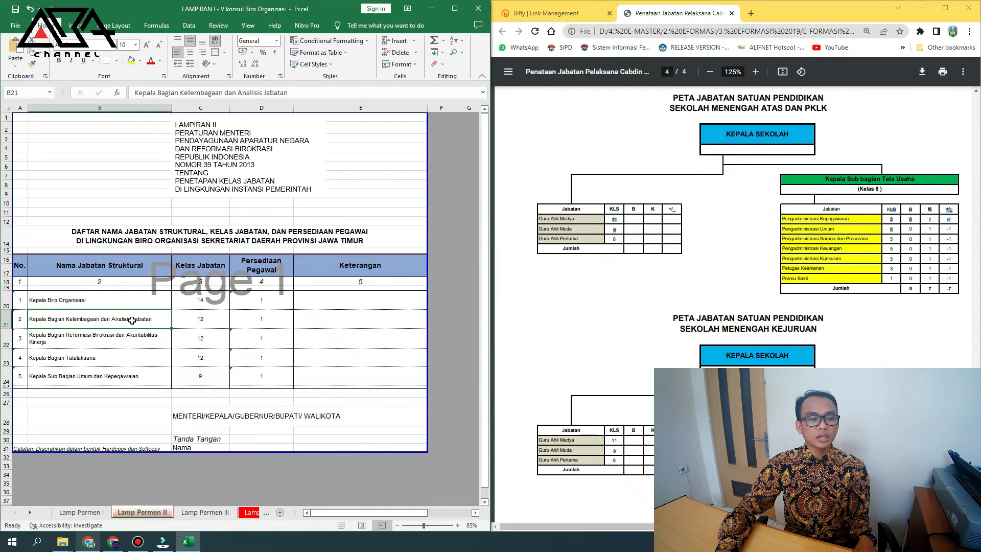
{"action": "left_click", "coordinate": [86, 300]}
{"action": "left_click", "coordinate": [97, 321]}
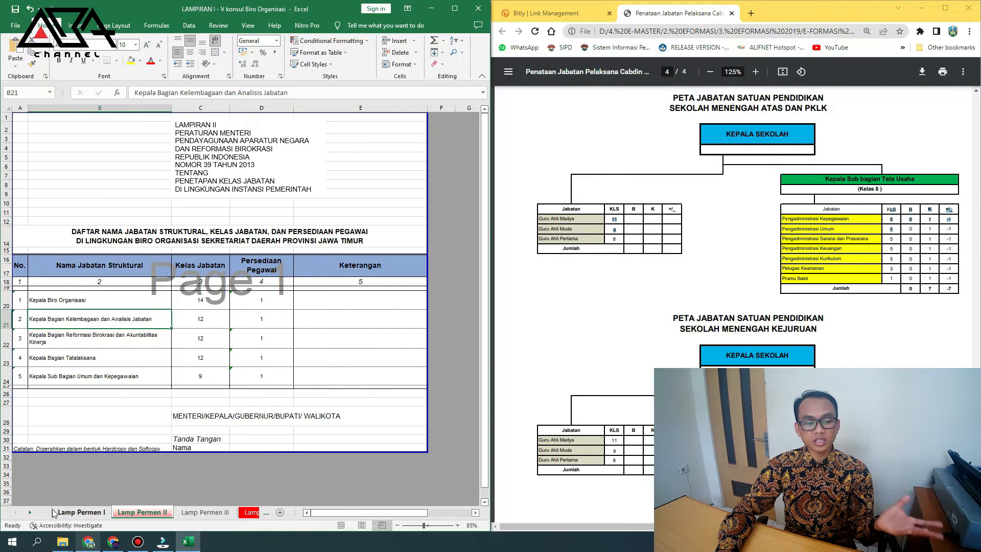
- Clear the existing functional position names and organisation units from the Lamp Permen III table, starting at row 17
{"action": "left_click", "coordinate": [207, 513]}
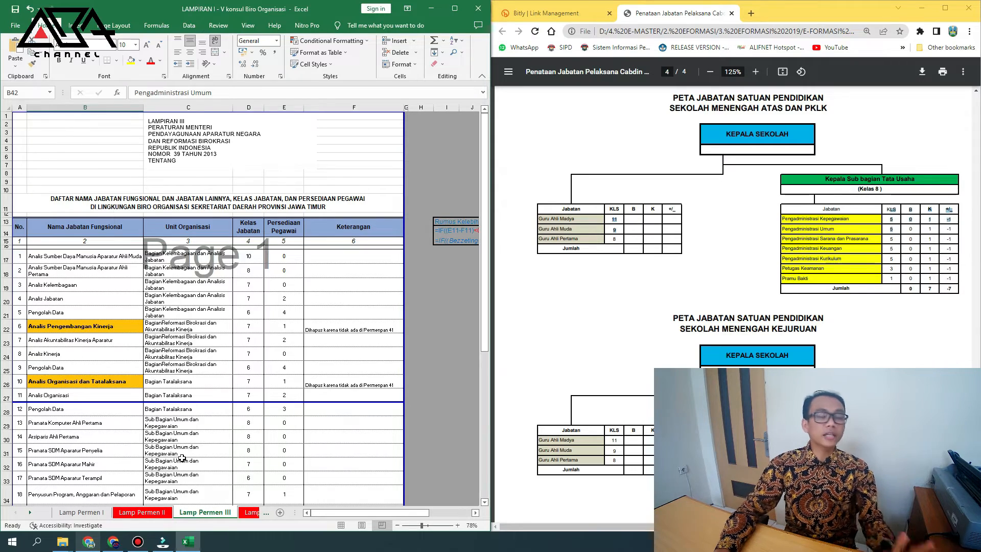
{"action": "scroll", "coordinate": [202, 365], "scroll_direction": "down", "scroll_amount": 4}
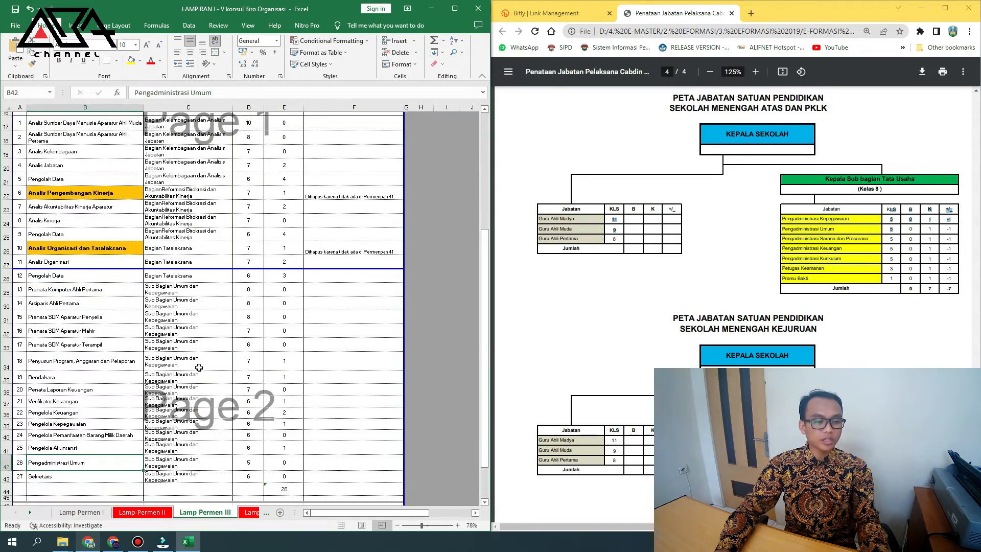
{"action": "scroll", "coordinate": [199, 367], "scroll_direction": "up", "scroll_amount": 2}
{"action": "scroll", "coordinate": [199, 368], "scroll_direction": "up", "scroll_amount": 2}
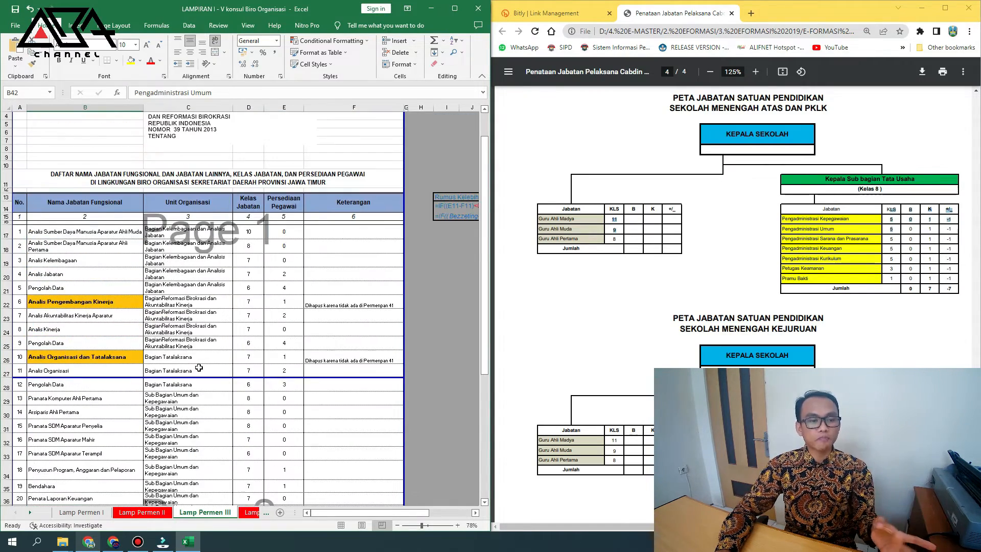
{"action": "left_click", "coordinate": [105, 232]}
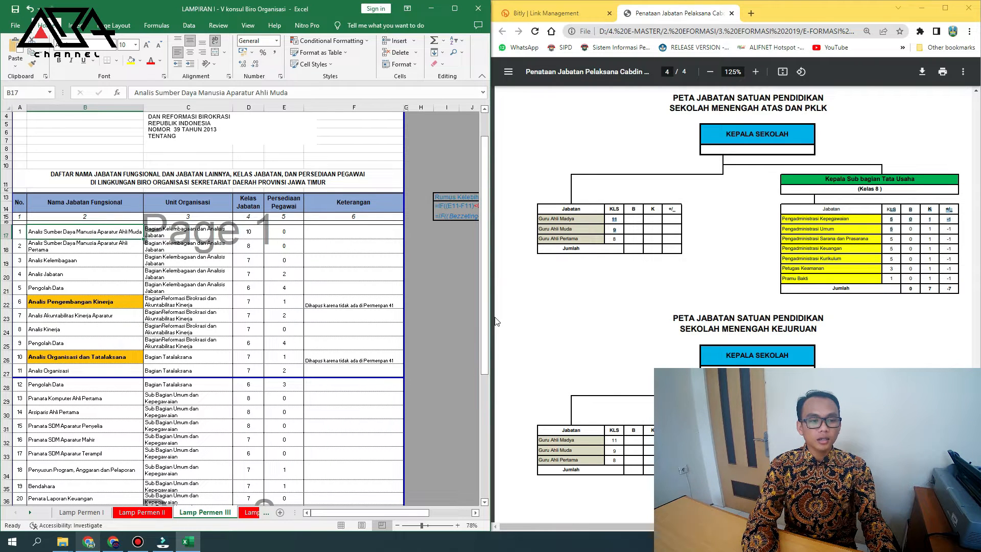
{"action": "key", "text": "shift+Right"}
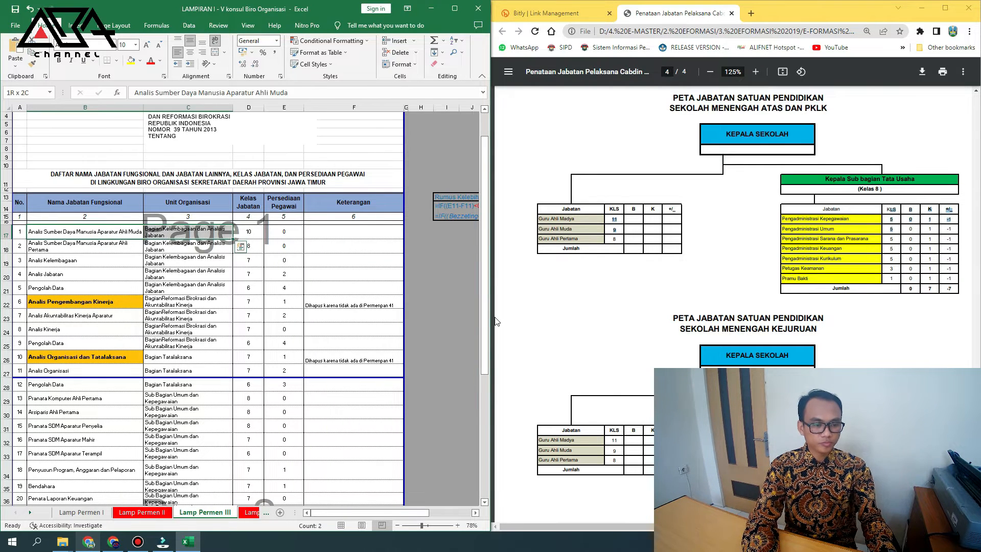
{"action": "key", "text": "shift+Down"}
{"action": "key", "text": "shift+Down"}
{"action": "key", "text": "shift+Down"}
{"action": "key", "text": "shift+Down"}
{"action": "key", "text": "shift+Down"}
{"action": "key", "text": "shift+Down"}
{"action": "key", "text": "shift+Down"}
{"action": "key", "text": "shift+Down"}
{"action": "key", "text": "shift+Down"}
{"action": "key", "text": "shift+Down"}
{"action": "key", "text": "shift+Down"}
{"action": "key", "text": "shift+Down"}
{"action": "key", "text": "shift+Down"}
{"action": "key", "text": "shift+Down"}
{"action": "key", "text": "shift+Down"}
{"action": "key", "text": "shift+Down"}
{"action": "key", "text": "shift+Down"}
{"action": "key", "text": "shift+Down"}
{"action": "key", "text": "shift+Down"}
{"action": "key", "text": "shift+Down"}
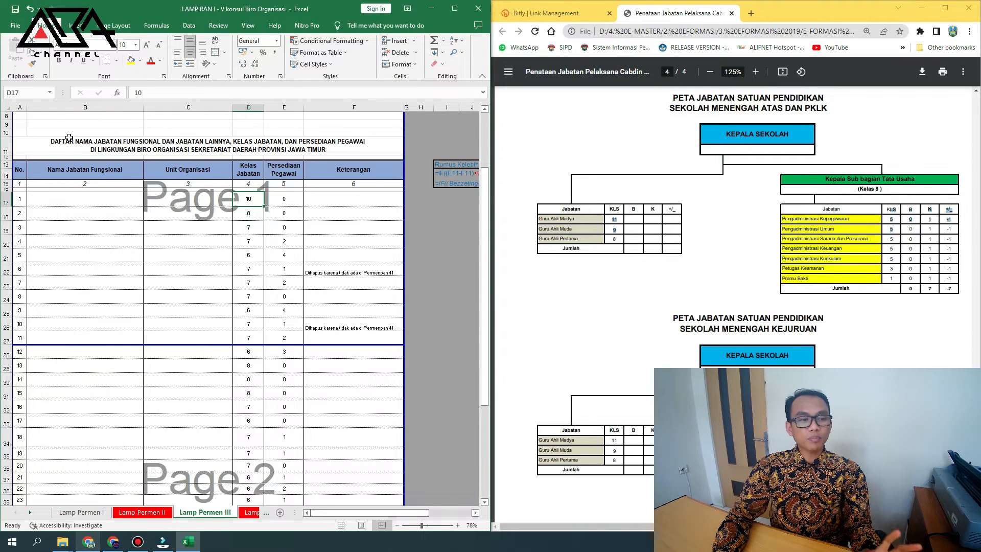
{"action": "left_click", "coordinate": [83, 211]}
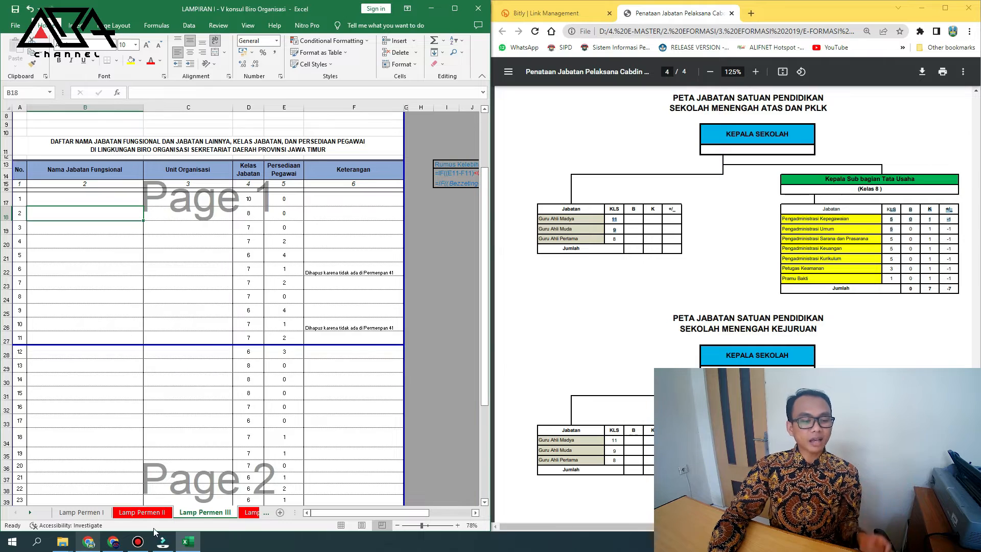
- Relate the class 11 headcount on Lamp Permen I to the Nama Jabatan Fungsional column on Lamp Permen III
{"action": "left_click", "coordinate": [98, 513]}
{"action": "left_click", "coordinate": [271, 269]}
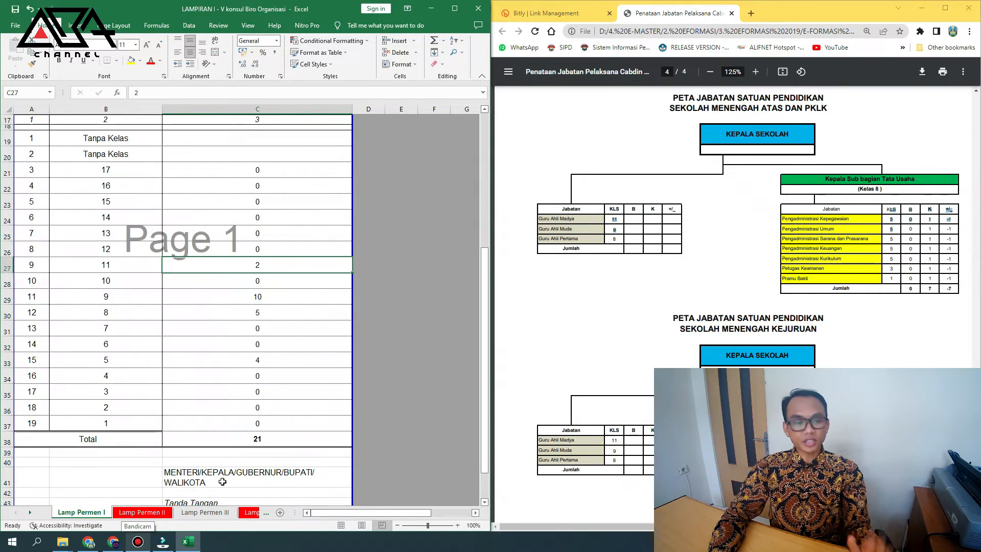
{"action": "left_click", "coordinate": [205, 512]}
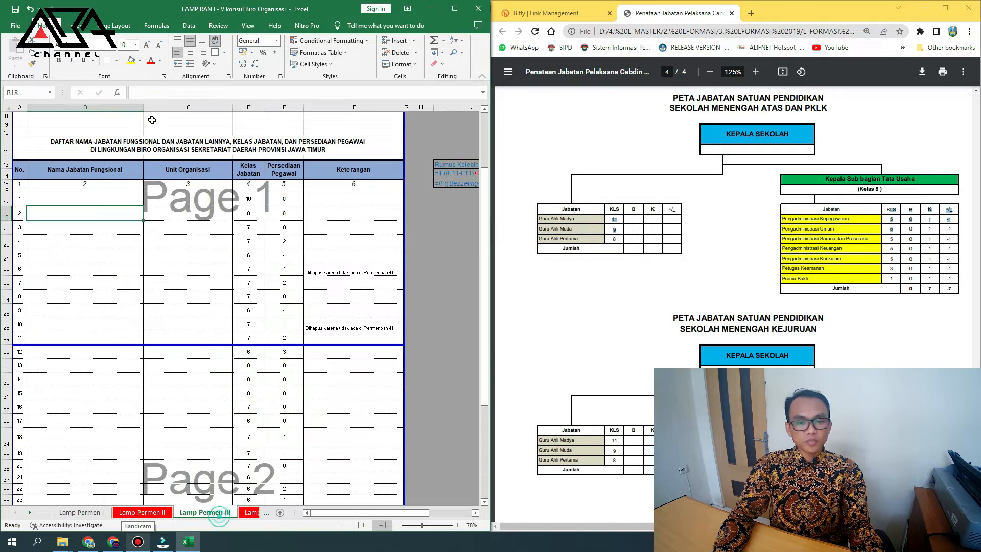
{"action": "left_click", "coordinate": [115, 193]}
{"action": "left_click", "coordinate": [125, 172]}
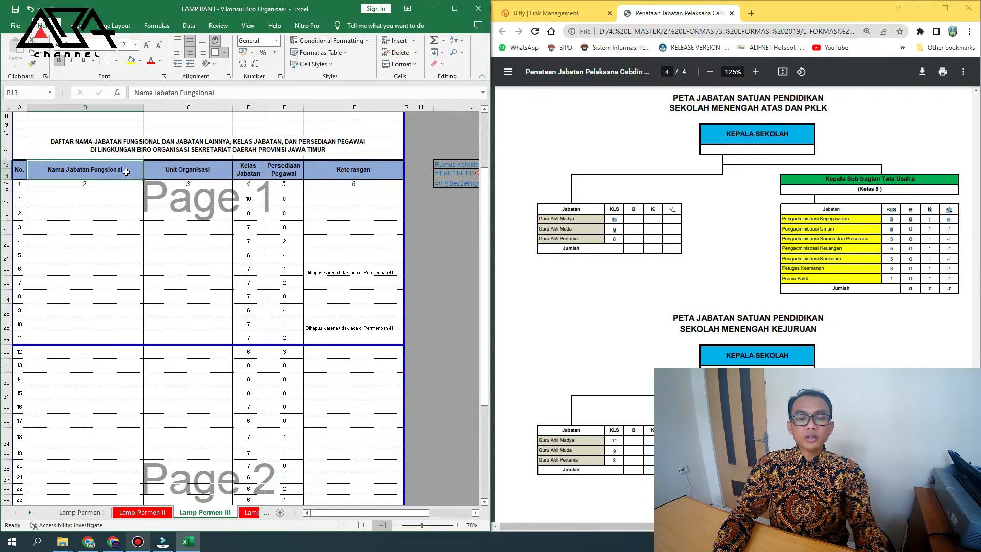
- Enter Guru Ahli Madya from the job map as the first functional position on Lamp Permen III, with Fungsional as its Unit Organisasi
{"action": "triple_click", "coordinate": [585, 221]}
{"action": "key", "text": "ctrl+c"}
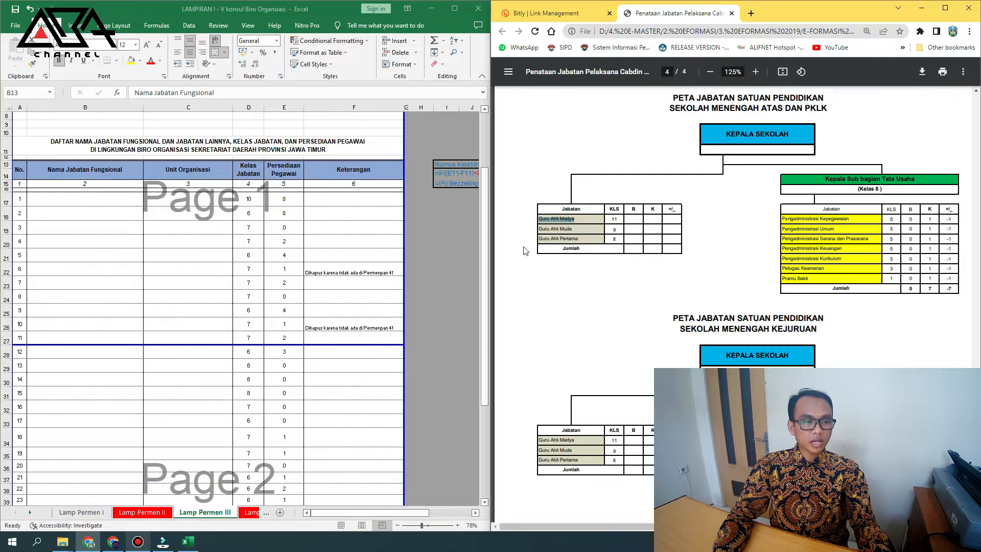
{"action": "double_click", "coordinate": [81, 204]}
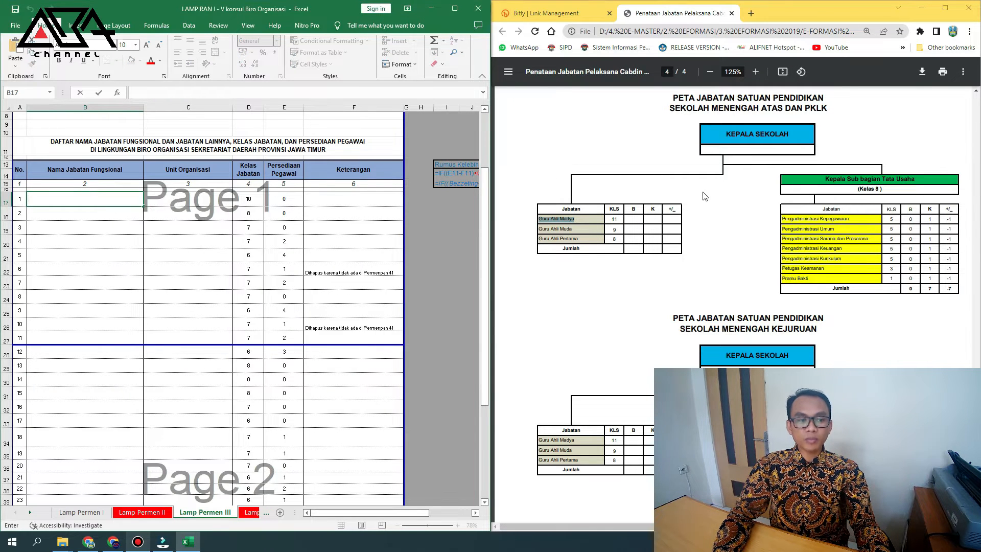
{"action": "key", "text": "ctrl+v"}
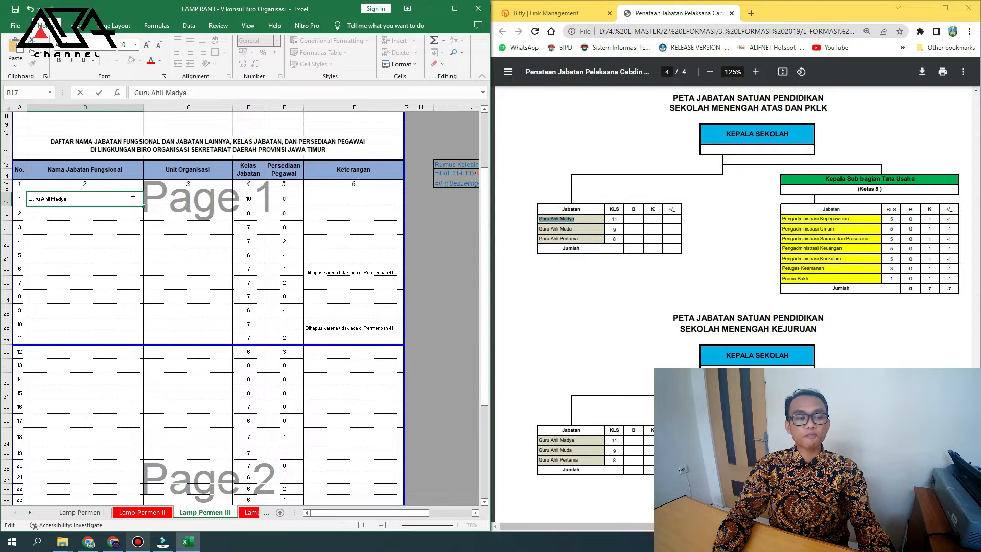
{"action": "key", "text": "Tab"}
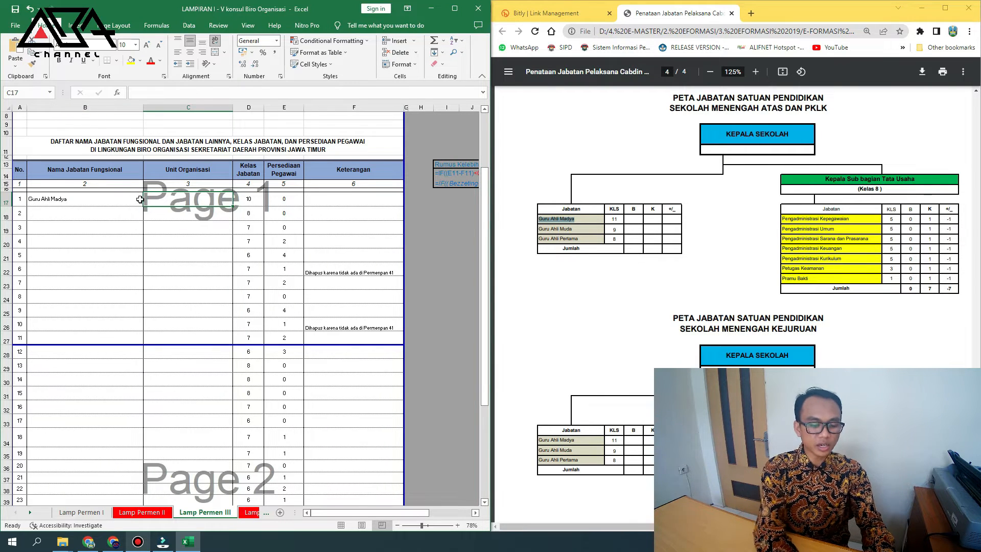
{"action": "type", "text": "Fungs"}
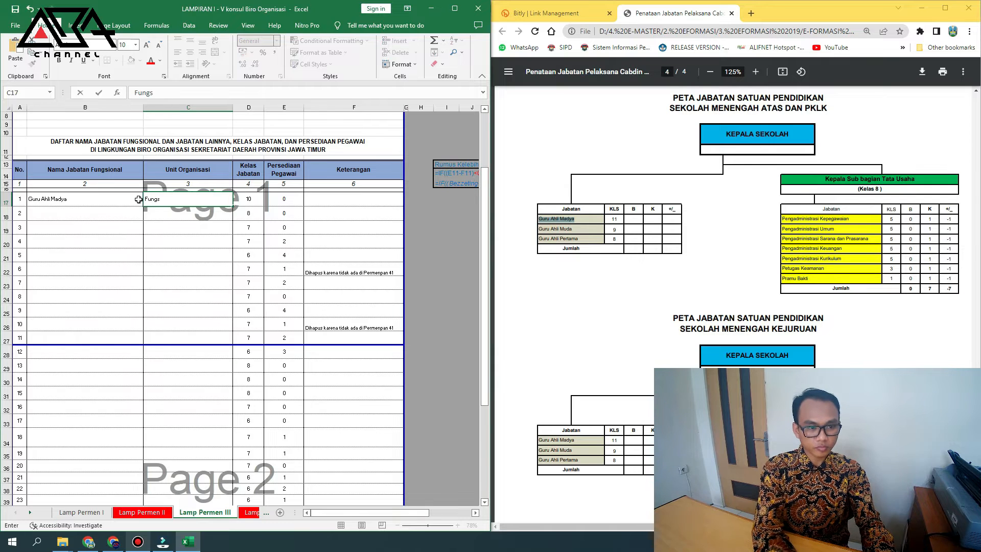
{"action": "type", "text": "ional"}
{"action": "key", "text": "Tab"}
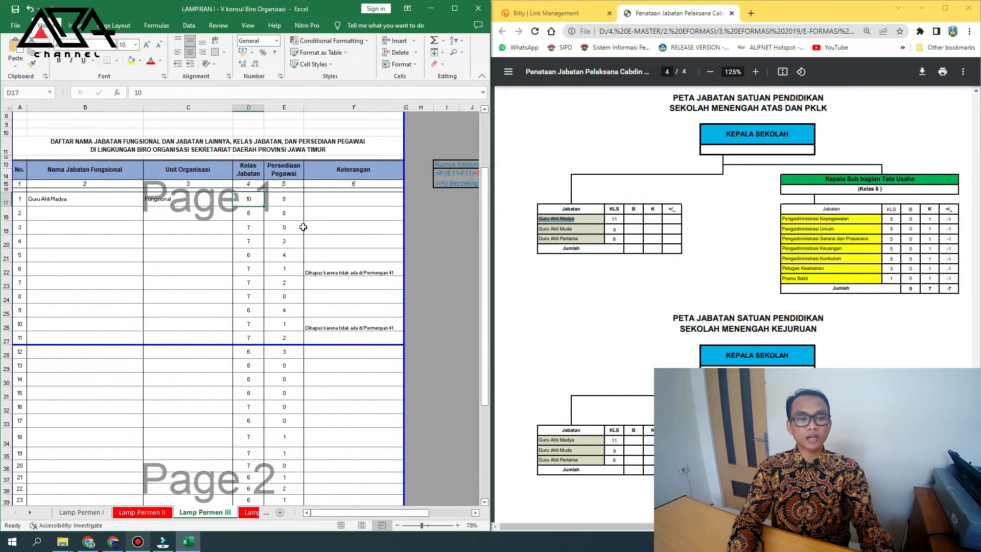
- Set Guru Ahli Madya's Kelas Jabatan to 11 and its Persediaan Pegawai to 2, matching the class 11 row on Lamp Permen I
{"action": "type", "text": "11"}
{"action": "key", "text": "Tab"}
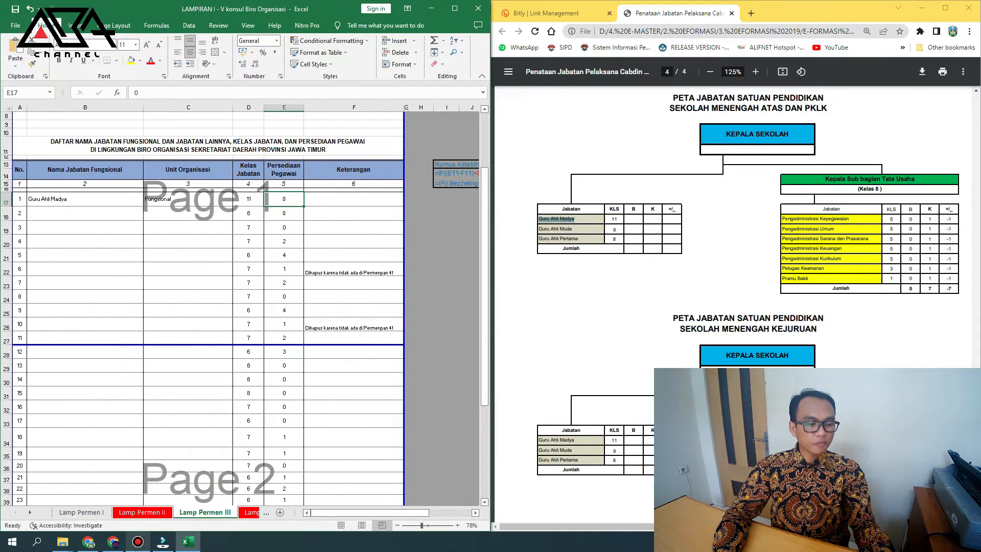
{"action": "left_click", "coordinate": [82, 512]}
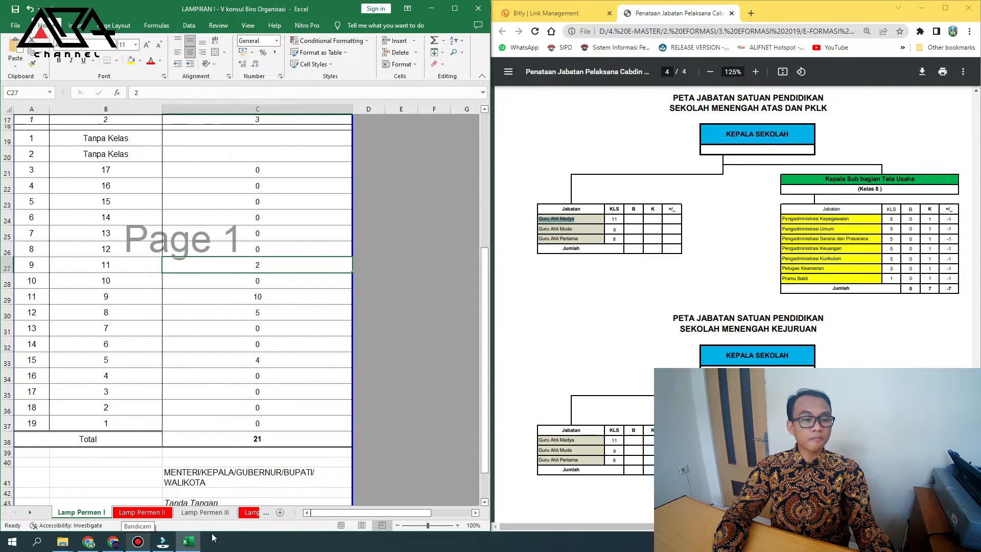
{"action": "left_click", "coordinate": [205, 512]}
{"action": "type", "text": "2"}
{"action": "key", "text": "Return"}
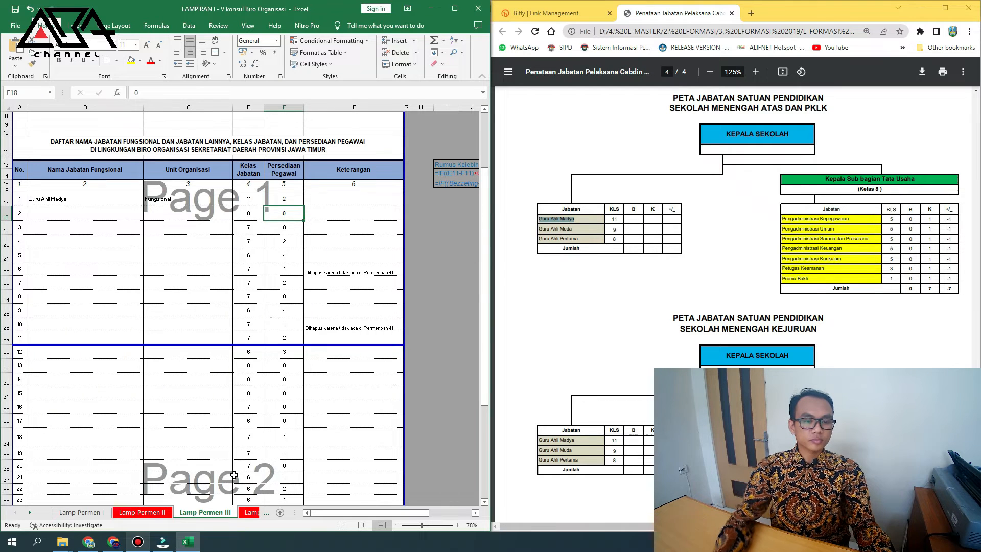
- Copy Guru Ahli Muda from the job map into row 2 of the Nama Jabatan Fungsional column
{"action": "key", "text": "Left"}
{"action": "key", "text": "Left"}
{"action": "key", "text": "Left"}
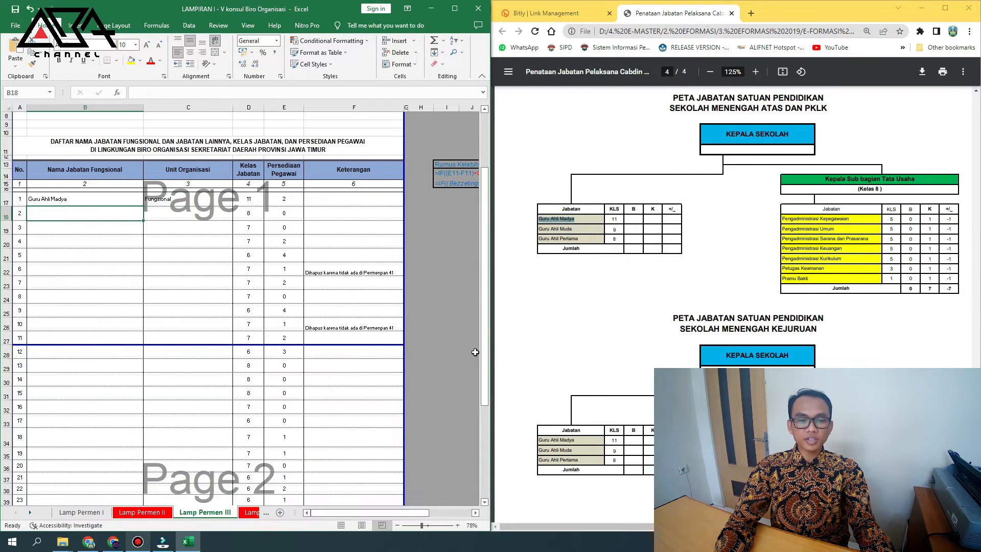
{"action": "left_click_drag", "start_coordinate": [581, 228], "coordinate": [542, 229]}
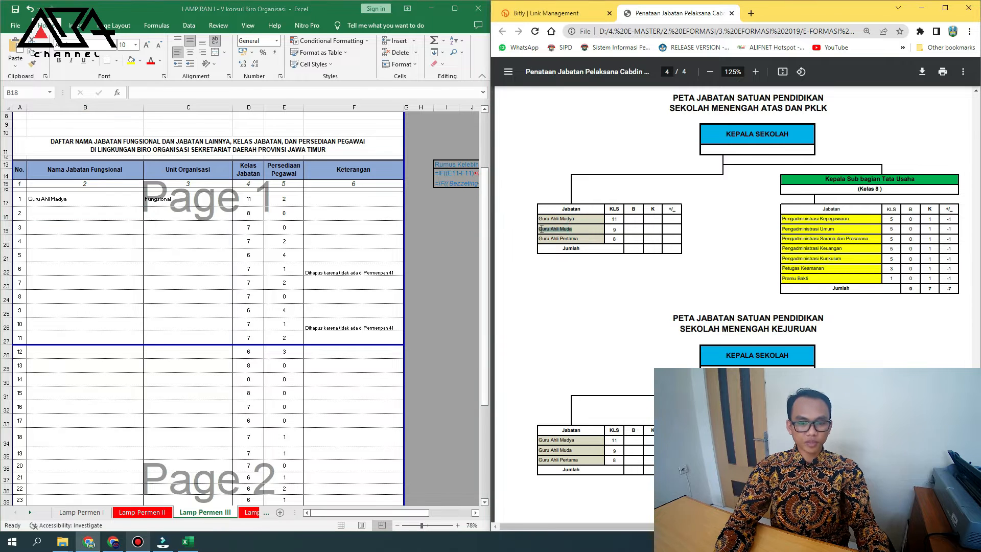
{"action": "left_click", "coordinate": [166, 235]}
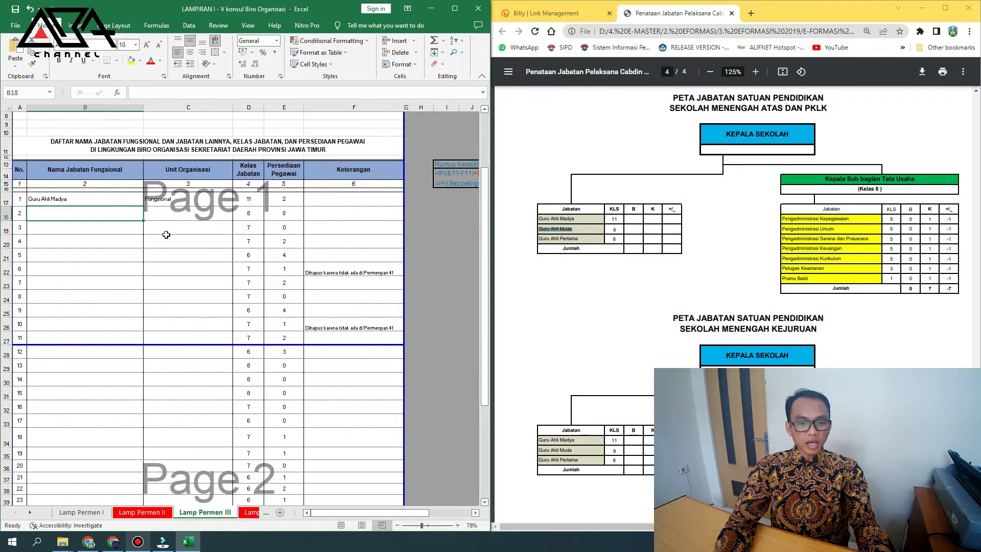
{"action": "key", "text": "ctrl+c"}
{"action": "double_click", "coordinate": [113, 212]}
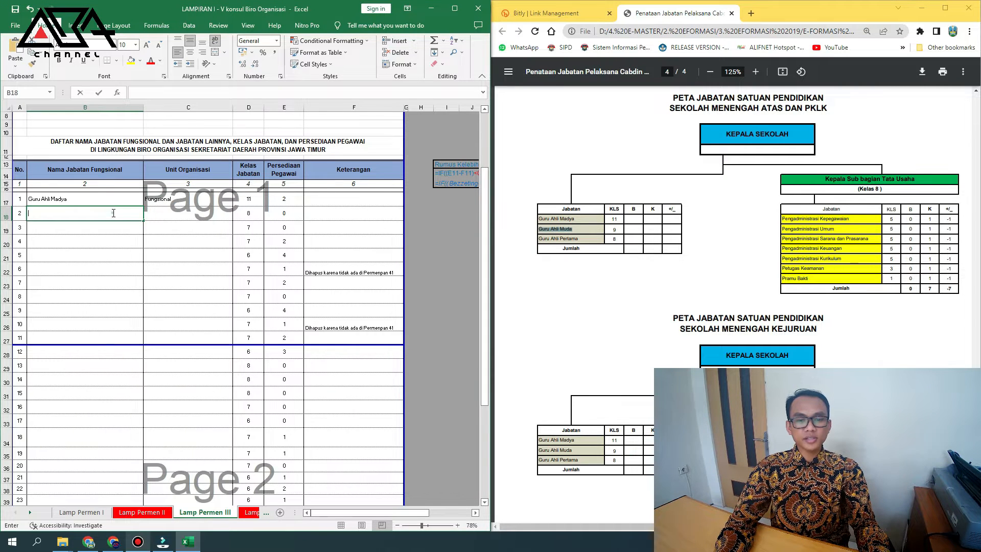
{"action": "left_click", "coordinate": [574, 222]}
{"action": "left_click_drag", "start_coordinate": [578, 228], "coordinate": [539, 230]}
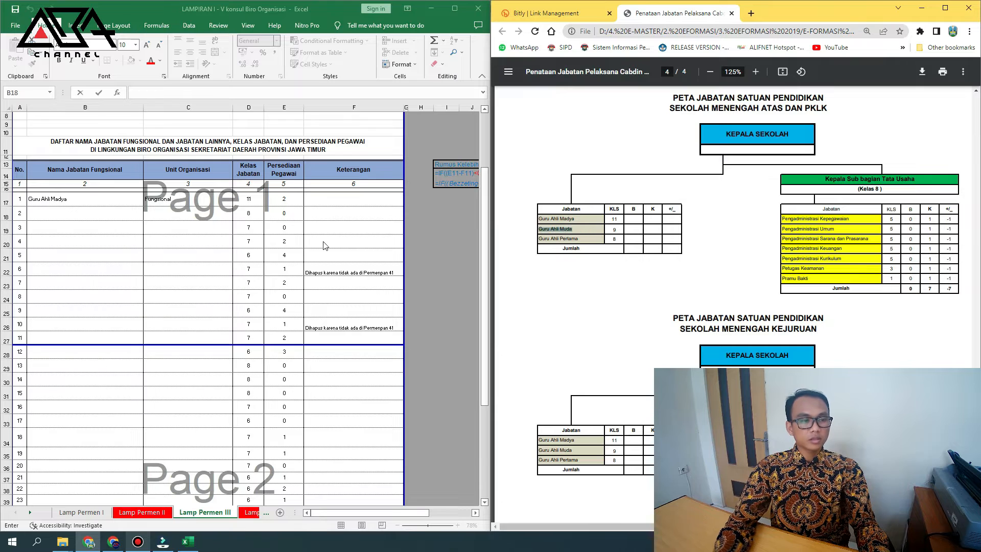
{"action": "left_click", "coordinate": [87, 213]}
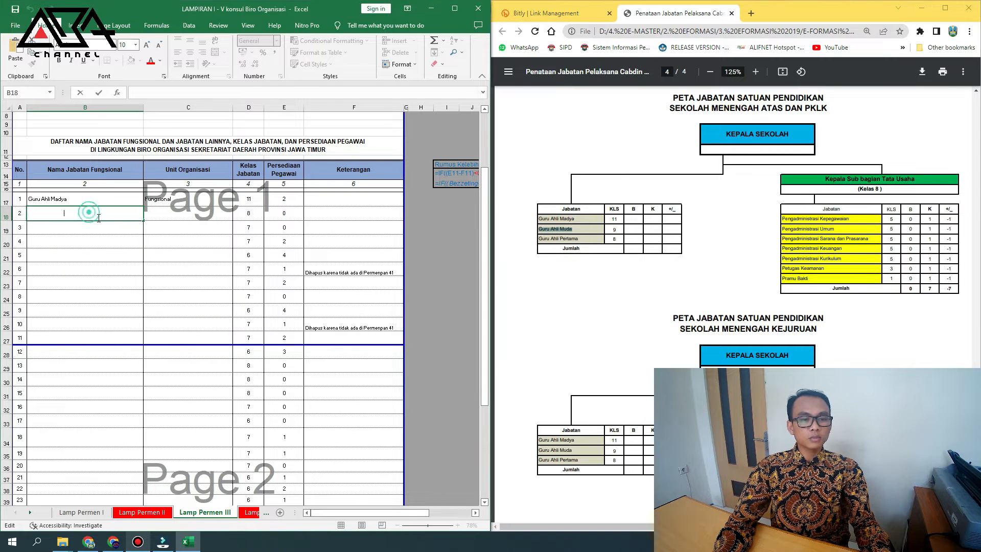
{"action": "key", "text": "ctrl+v"}
{"action": "key", "text": "Tab"}
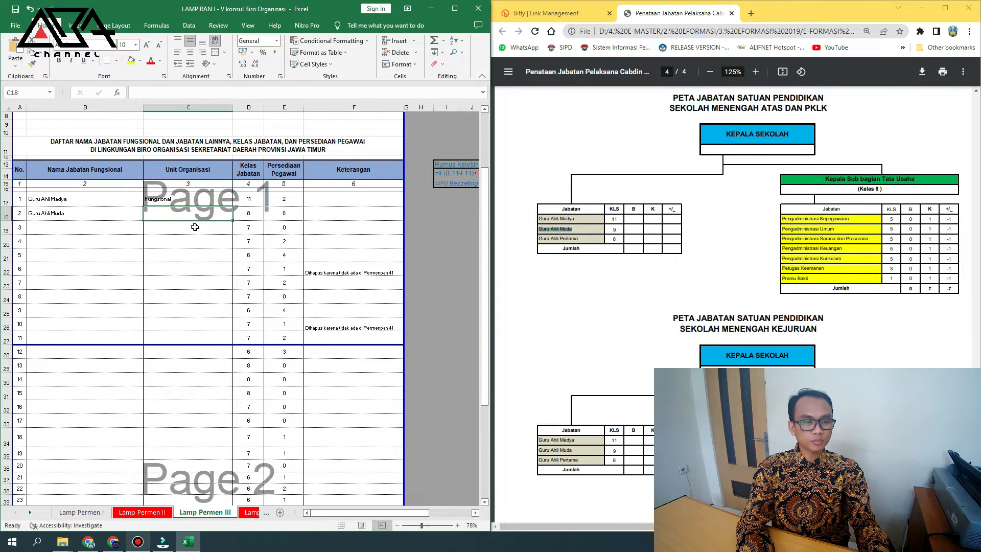
- Fill the Fungsional unit from the Guru Ahli Madya row down to the Guru Ahli Muda row
{"action": "key", "text": "shift+Up"}
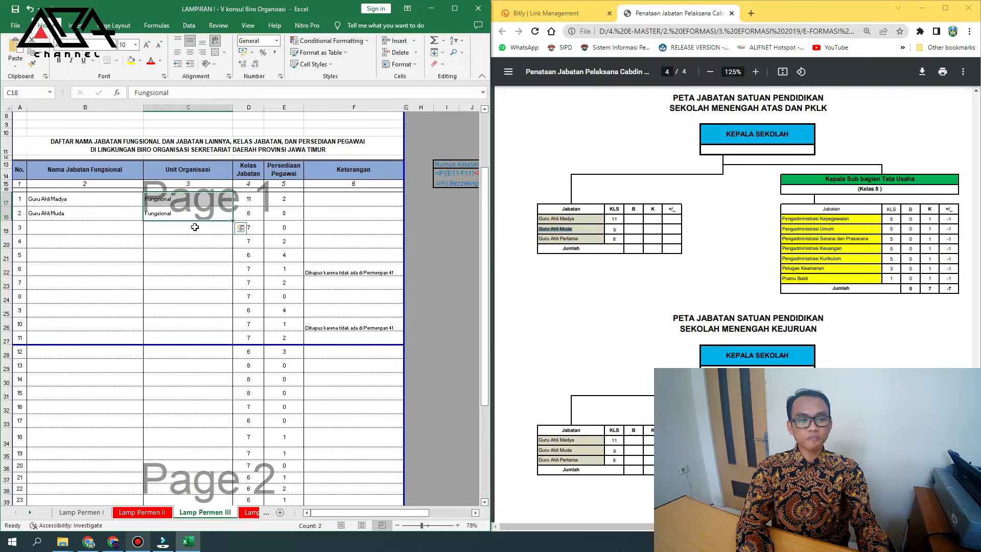
{"action": "key", "text": "ctrl+d"}
{"action": "key", "text": "shift+Down"}
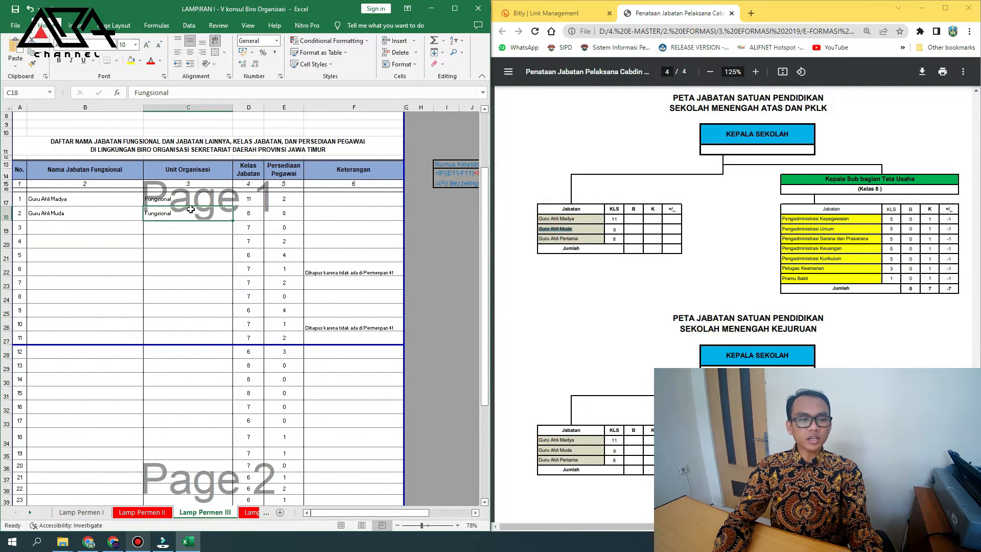
{"action": "left_click", "coordinate": [198, 175]}
{"action": "left_click", "coordinate": [194, 202]}
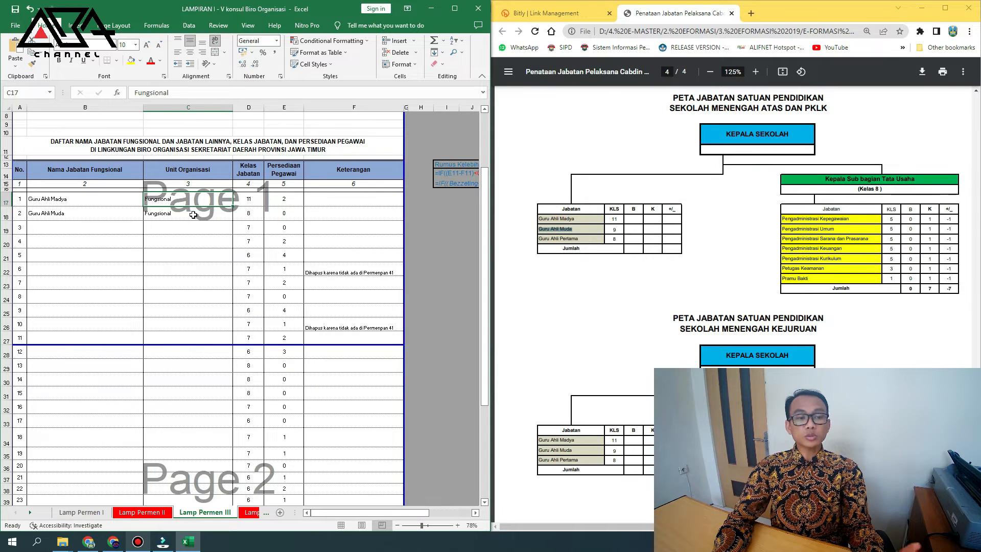
{"action": "left_click", "coordinate": [194, 214]}
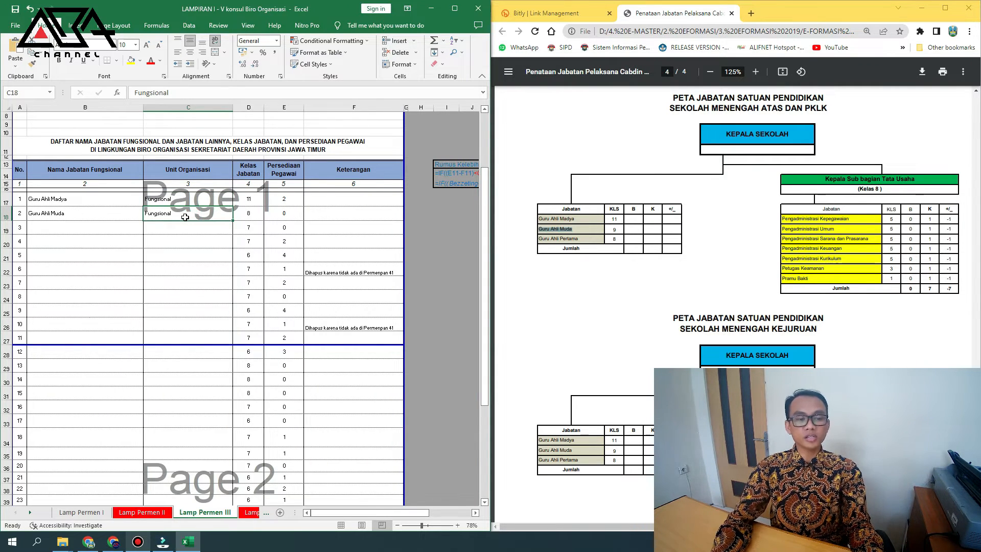
- Set Guru Ahli Muda's Kelas Jabatan to 9 and its Persediaan Pegawai to 10, taken from the class 9 row on Lamp Permen I
{"action": "left_click", "coordinate": [285, 213]}
{"action": "left_click", "coordinate": [249, 215]}
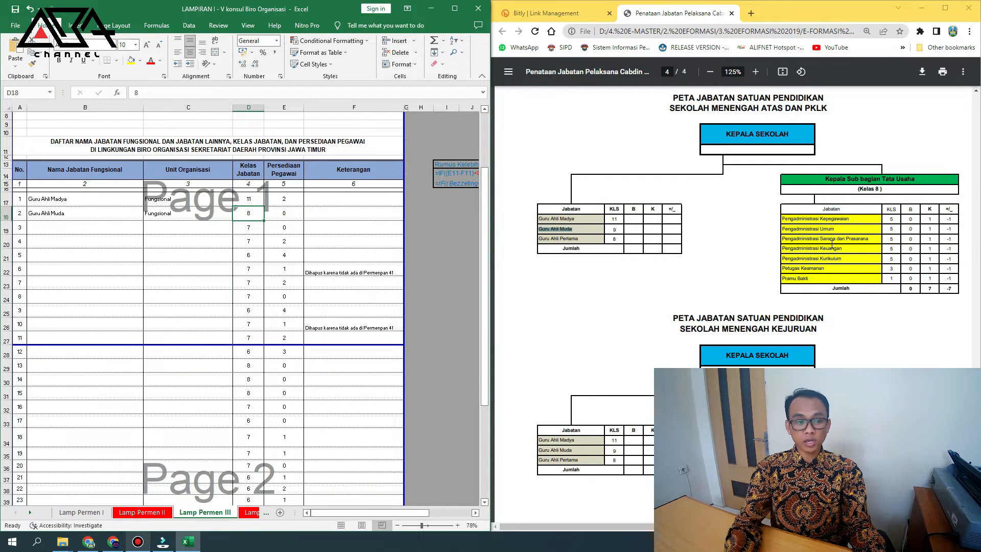
{"action": "key", "text": "Tab"}
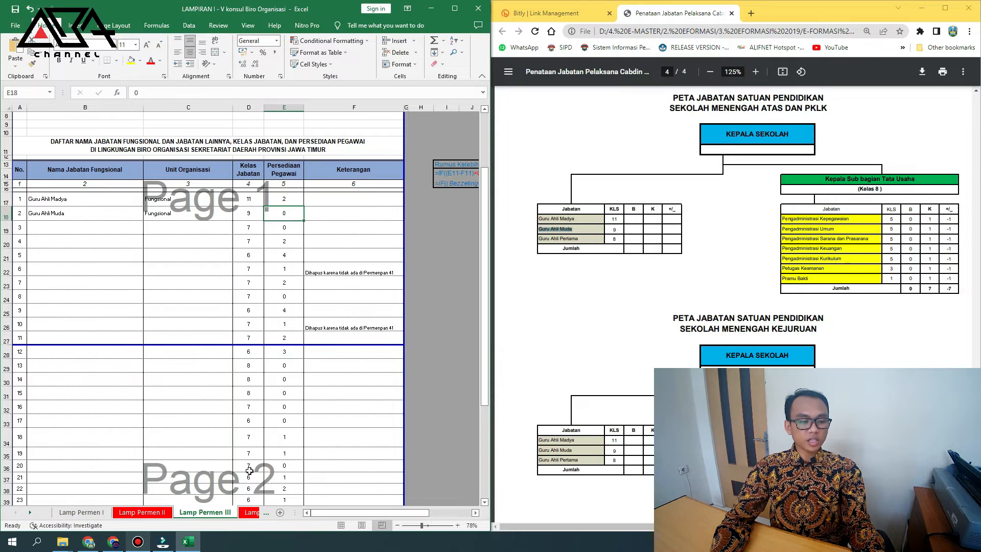
{"action": "left_click", "coordinate": [97, 513]}
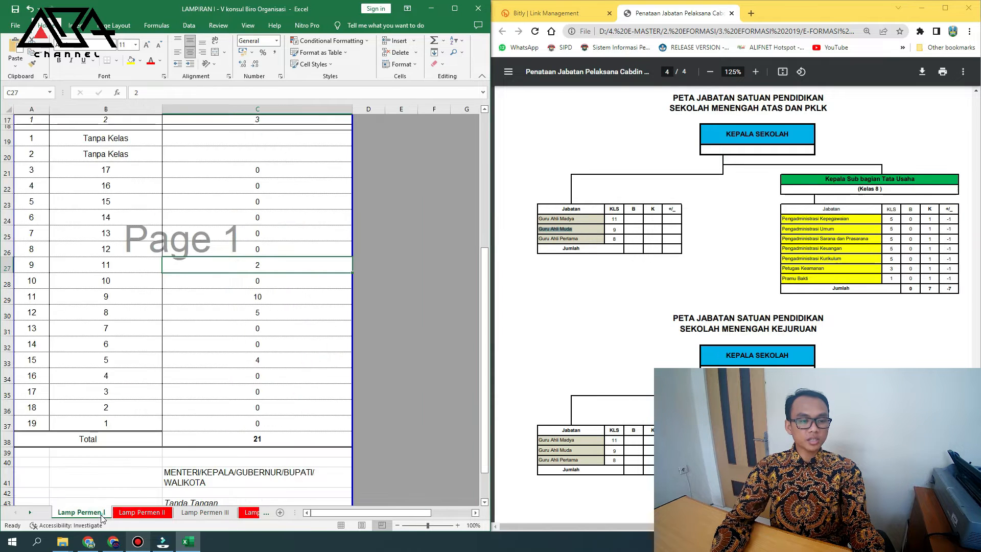
{"action": "left_click", "coordinate": [261, 297]}
{"action": "left_click", "coordinate": [205, 513]}
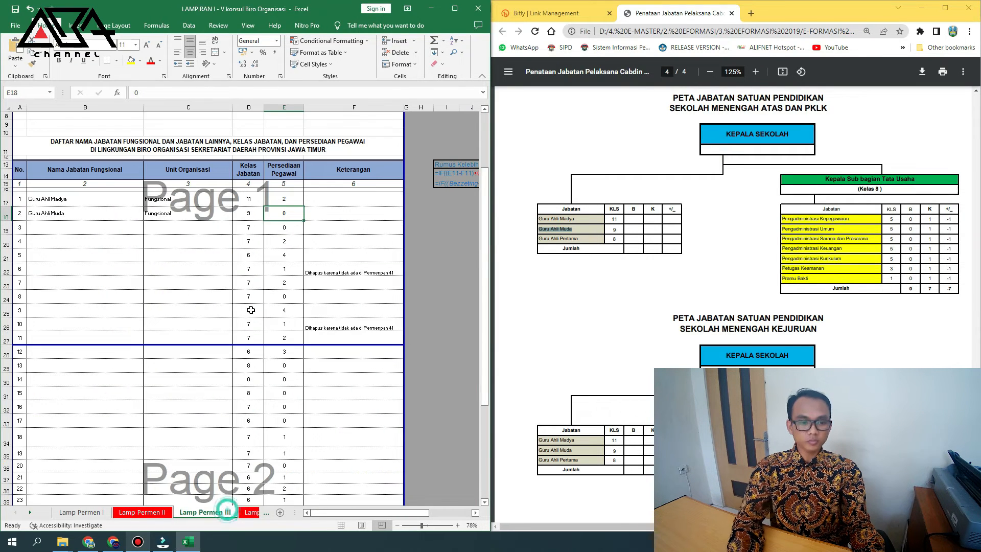
{"action": "type", "text": "10"}
{"action": "key", "text": "Tab"}
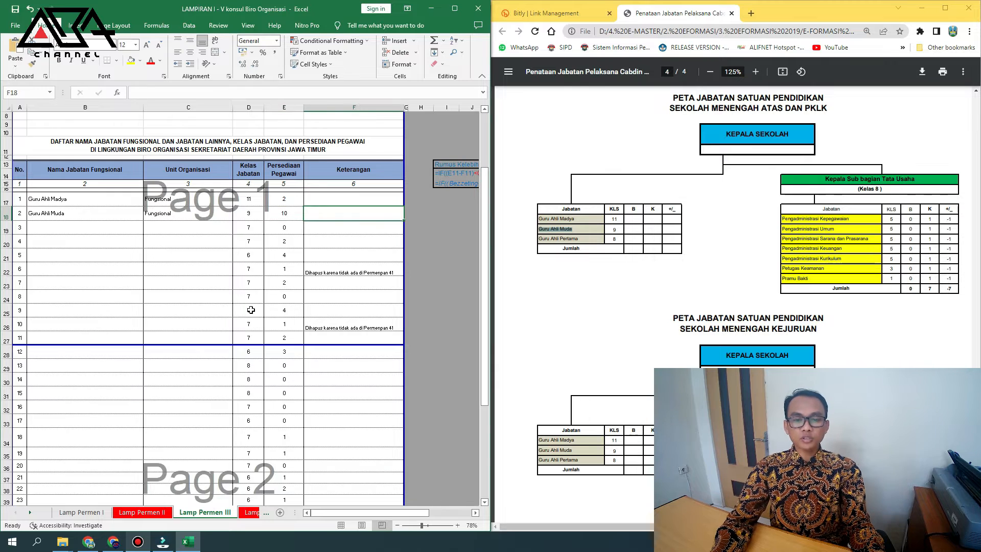
- Copy Guru Ahli Pertama from the job map into row 3 and enter Fungsional as its Unit Organisasi
{"action": "left_click", "coordinate": [588, 241]}
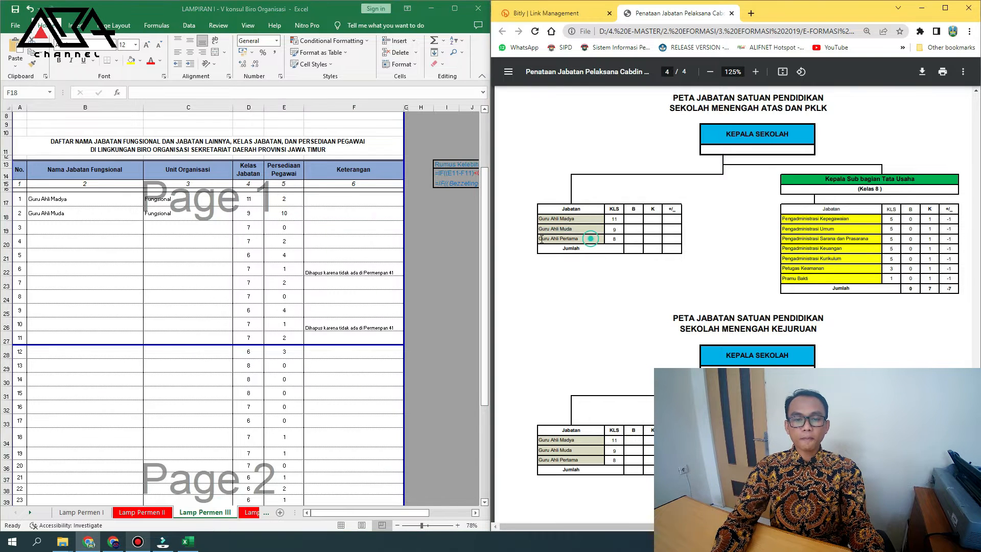
{"action": "left_click_drag", "start_coordinate": [584, 239], "coordinate": [541, 244]}
{"action": "key", "text": "ctrl+c"}
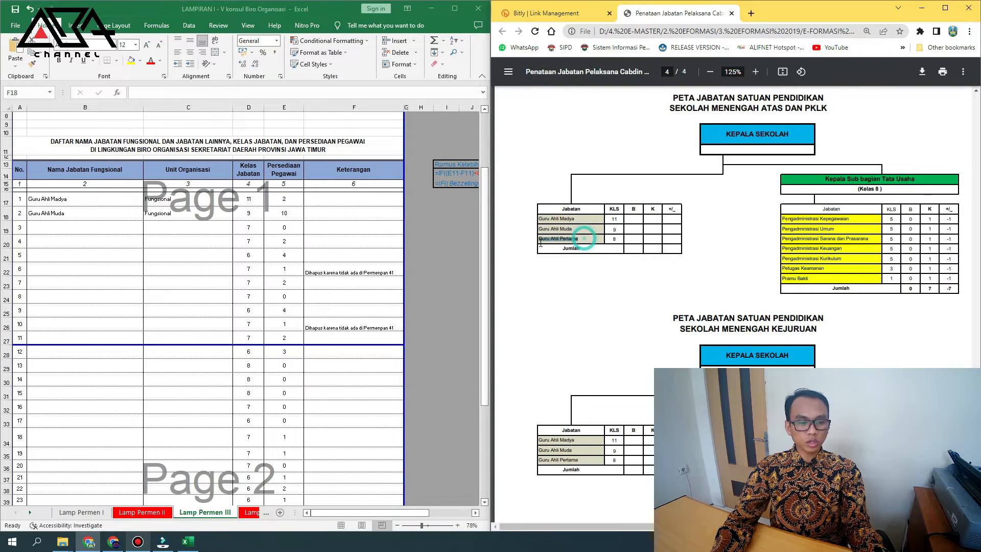
{"action": "left_click", "coordinate": [132, 225]}
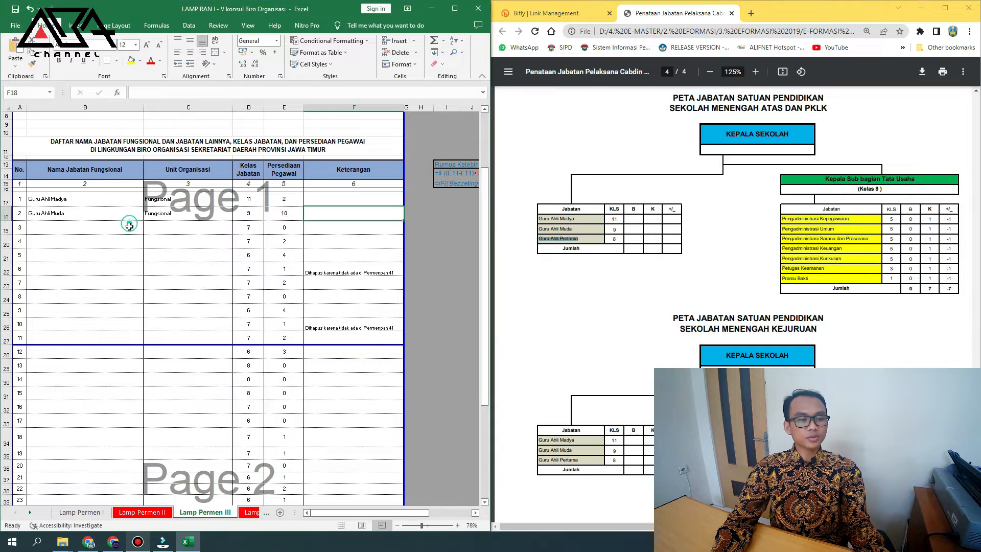
{"action": "double_click", "coordinate": [130, 226]}
{"action": "key", "text": "ctrl+v"}
{"action": "key", "text": "Tab"}
{"action": "type", "text": "F"}
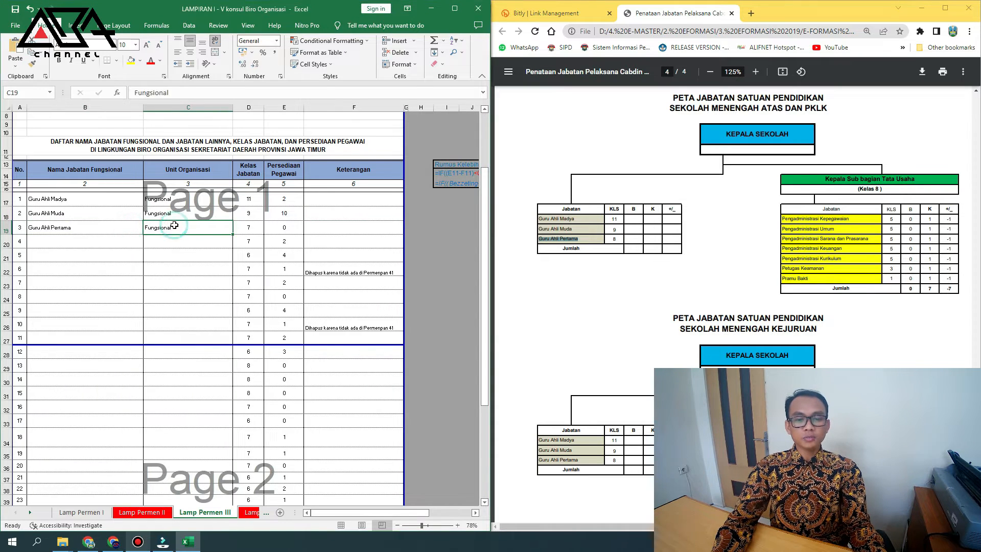
- Set Guru Ahli Pertama's Kelas Jabatan to 8 and its Persediaan Pegawai to 5, taken from the class 8 row on Lamp Permen I
{"action": "key", "text": "Tab"}
{"action": "type", "text": "8"}
{"action": "key", "text": "Tab"}
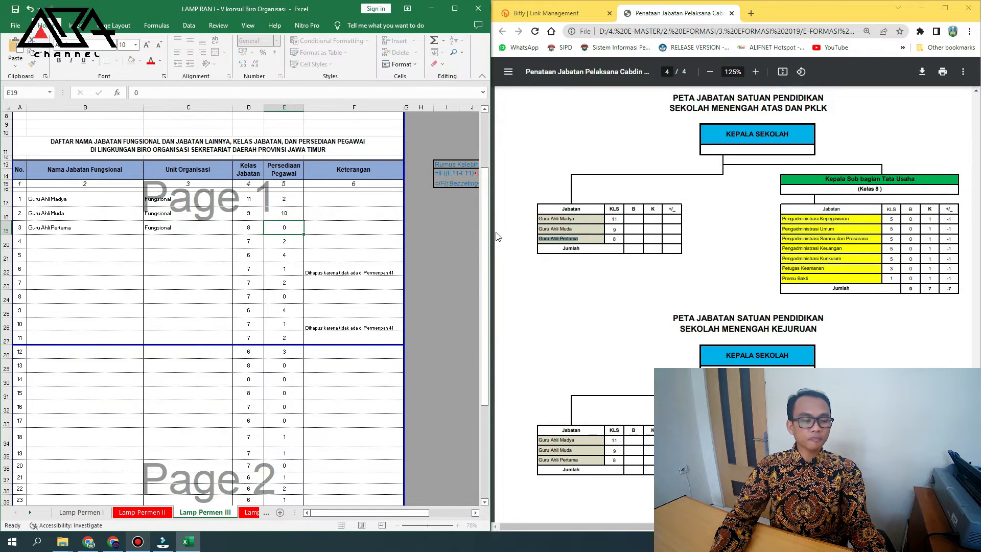
{"action": "left_click", "coordinate": [102, 513]}
{"action": "left_click", "coordinate": [245, 315]}
{"action": "left_click", "coordinate": [205, 513]}
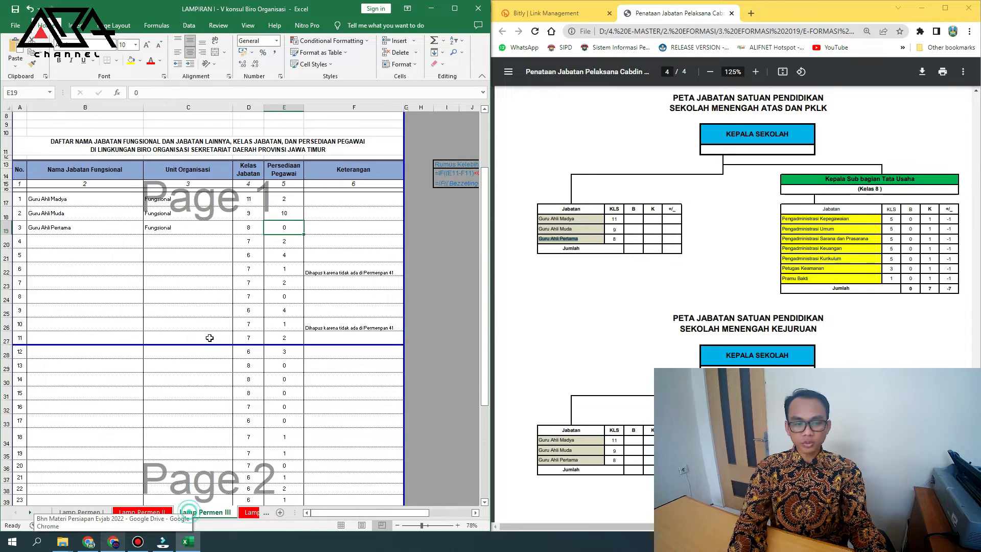
{"action": "type", "text": "5"}
{"action": "key", "text": "Tab"}
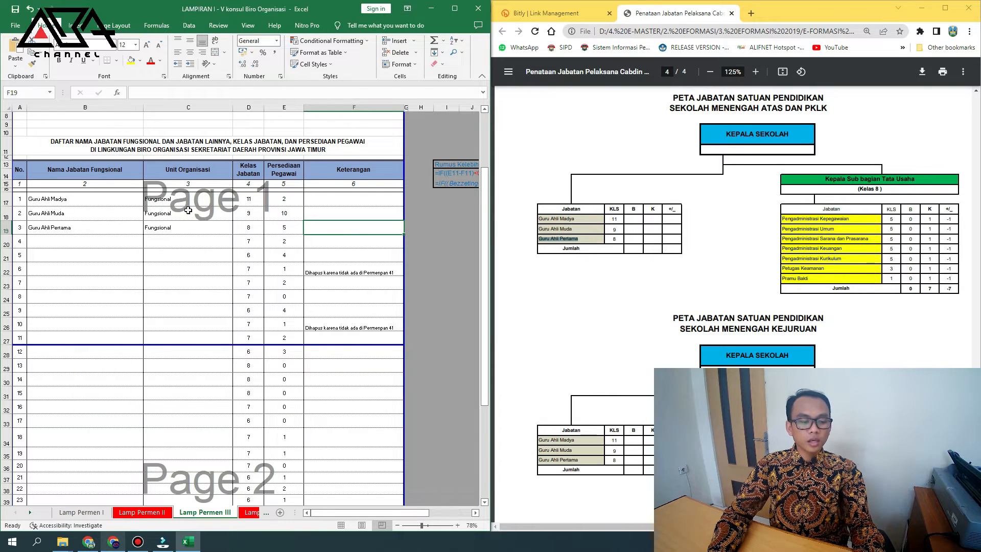
- Compare the class 5 row on Lamp Permen I with the Pengadministrasi positions under Kepala Sub bagian Tata Usaha in the job map
{"action": "left_click", "coordinate": [92, 512]}
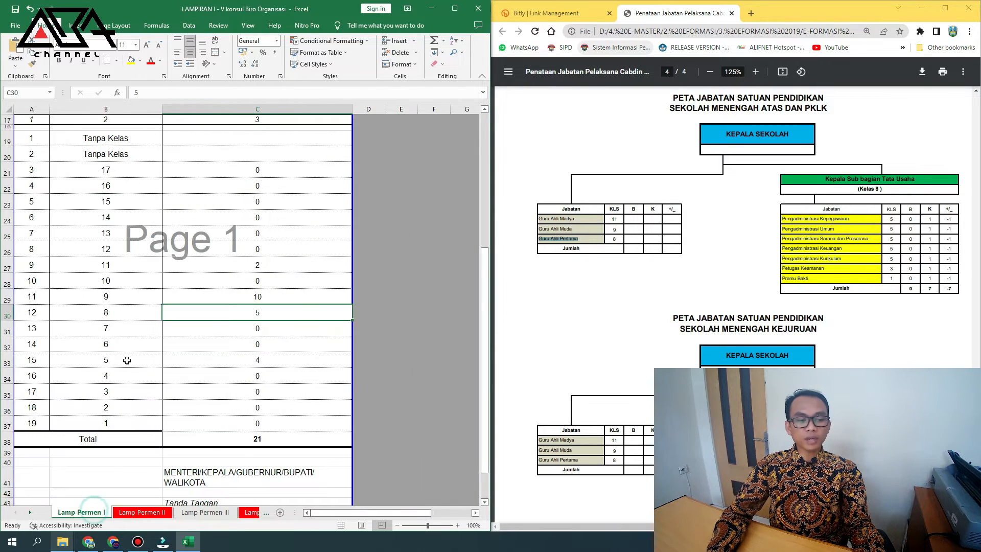
{"action": "left_click", "coordinate": [149, 360]}
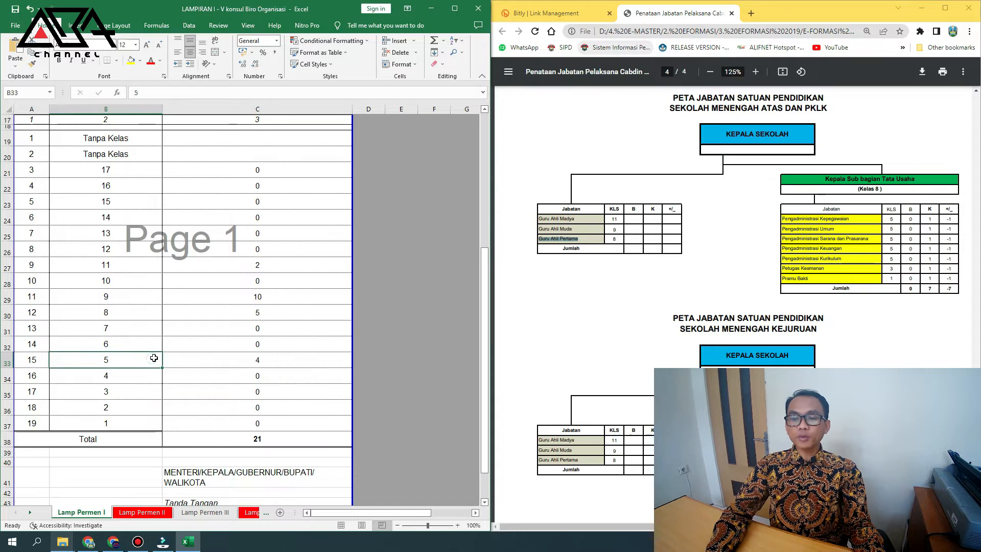
{"action": "left_click", "coordinate": [867, 221]}
{"action": "left_click", "coordinate": [287, 357]}
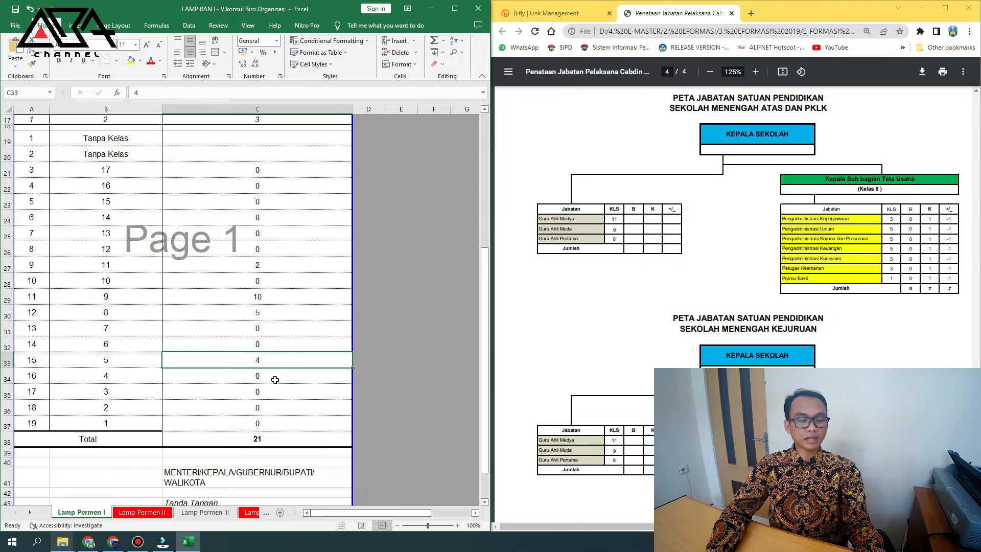
- Copy Pengadministrasi Kepegawaian from the job map into row 4 of Lamp Permen III as the Nama Jabatan Fungsional
{"action": "left_click", "coordinate": [205, 513]}
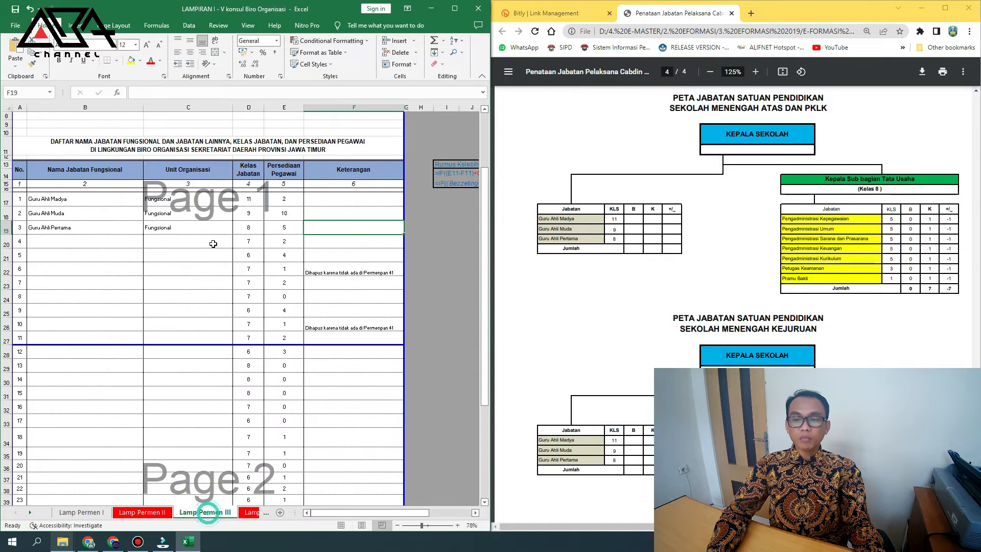
{"action": "left_click", "coordinate": [853, 219]}
{"action": "left_click_drag", "start_coordinate": [796, 221], "coordinate": [776, 220]}
{"action": "key", "text": "ctrl+c"}
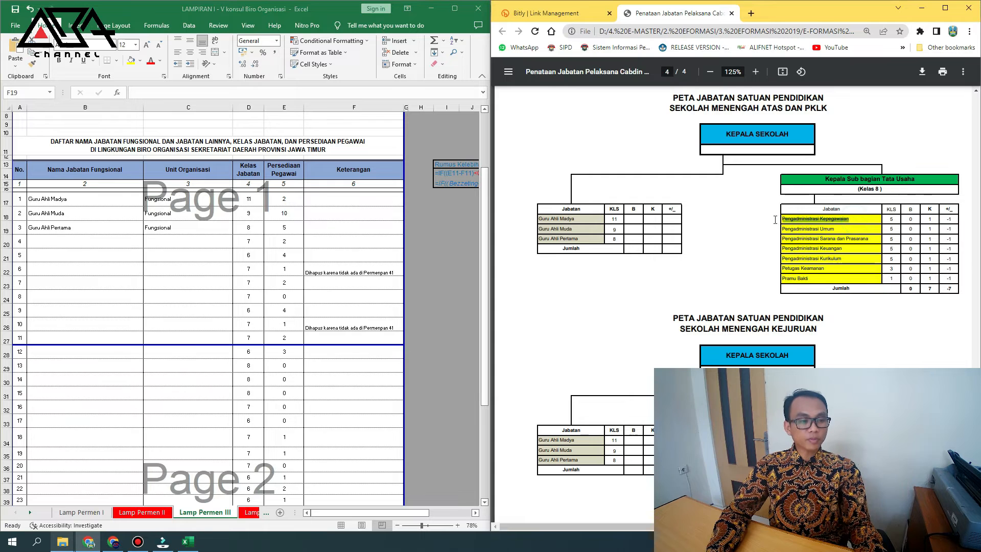
{"action": "left_click", "coordinate": [109, 243]}
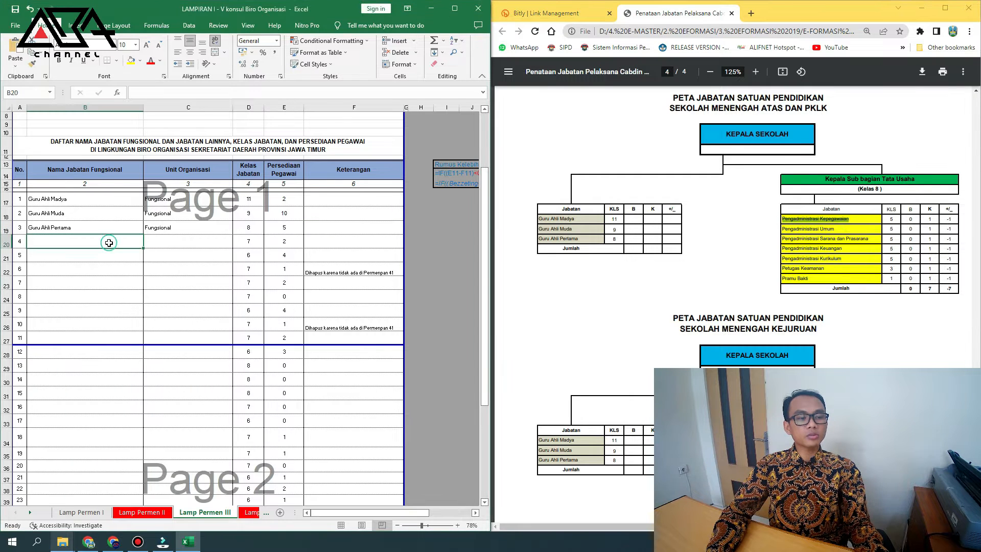
{"action": "key", "text": "ctrl+v"}
{"action": "key", "text": "Tab"}
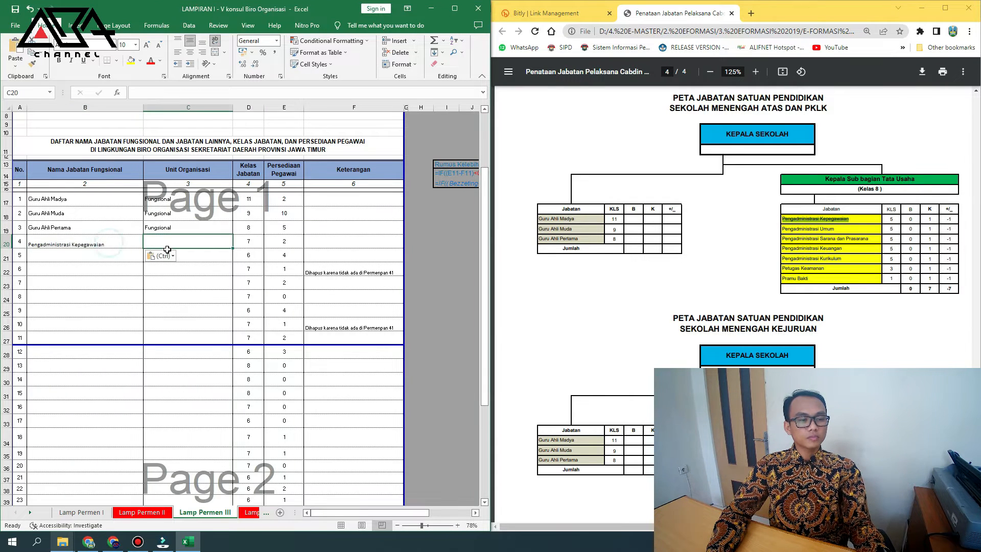
{"action": "left_click", "coordinate": [117, 244]}
{"action": "double_click", "coordinate": [117, 243]}
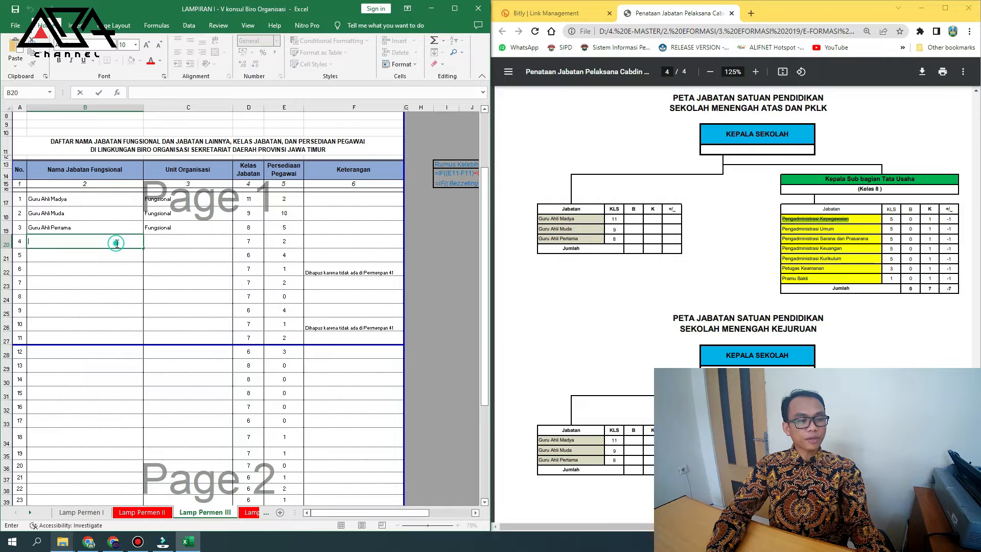
{"action": "key", "text": "Tab"}
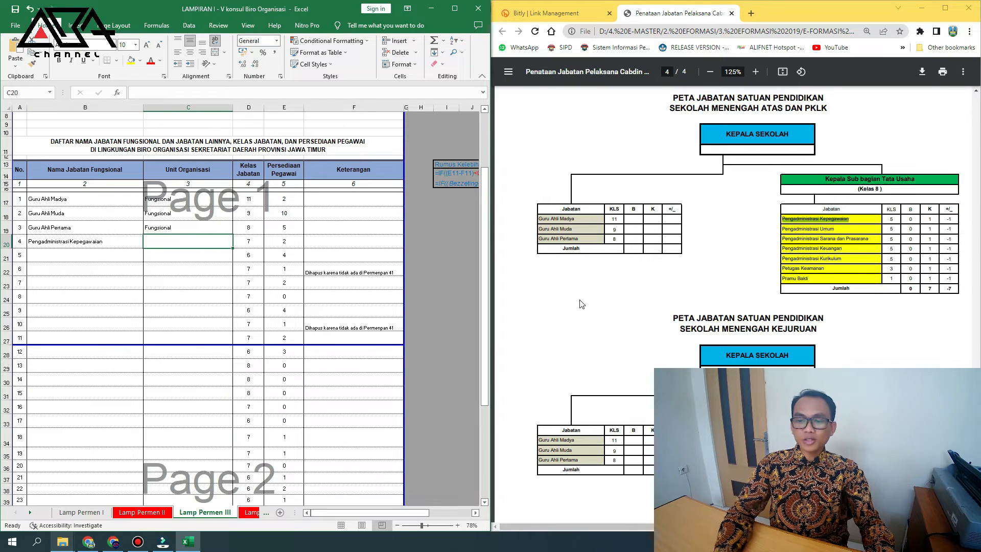
- Enter Sub bagian Tata Usaha as the Unit Organisasi of Pengadministrasi Kepegawaian and set its Kelas Jabatan to 5
{"action": "left_click", "coordinate": [920, 183]}
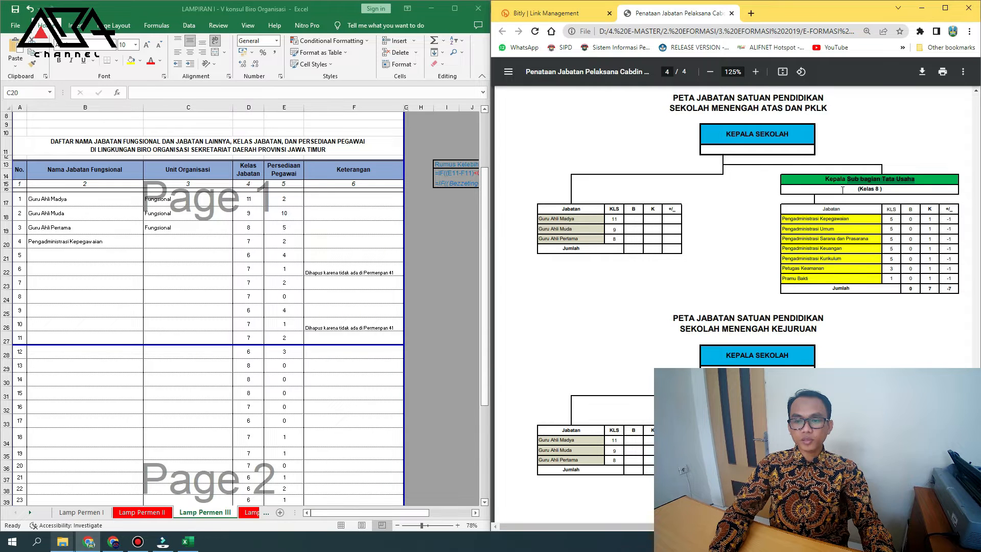
{"action": "double_click", "coordinate": [178, 240]}
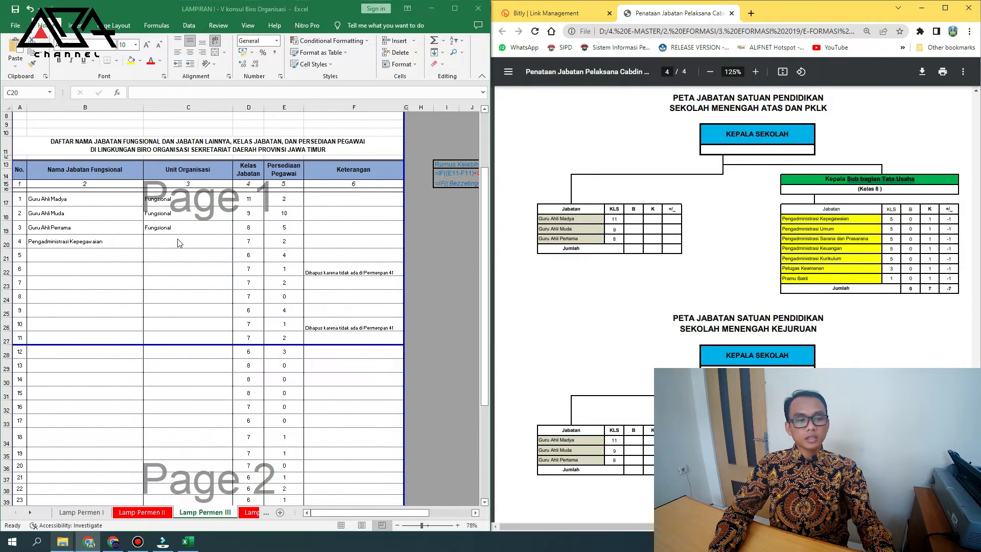
{"action": "type", "text": "Sub bagian Tata Usaha"}
{"action": "key", "text": "Tab"}
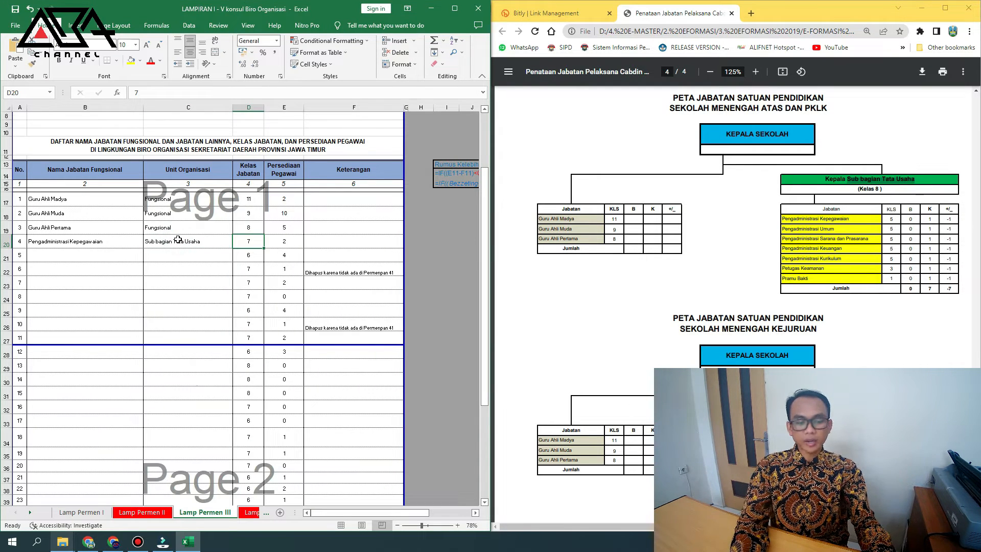
{"action": "type", "text": "5"}
{"action": "key", "text": "Tab"}
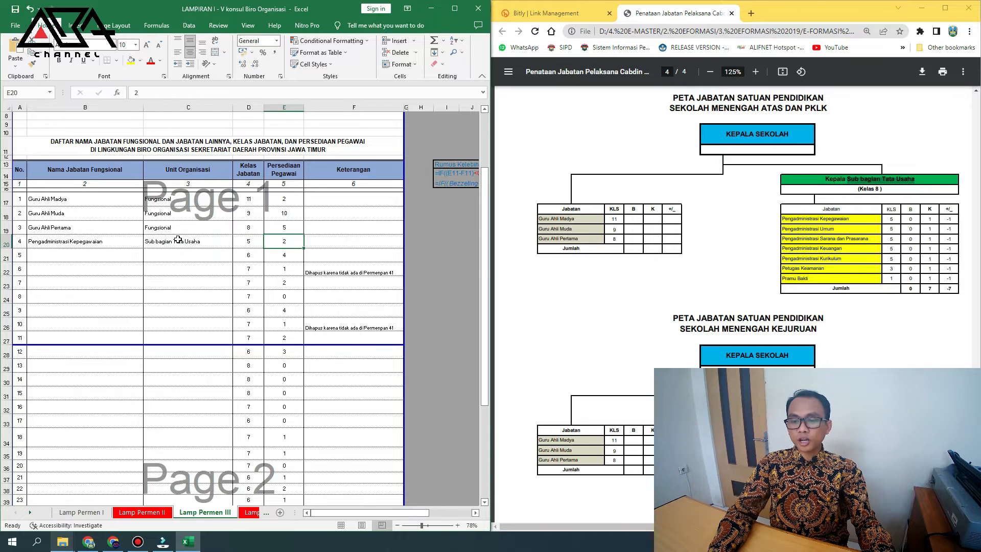
{"action": "left_click", "coordinate": [902, 223]}
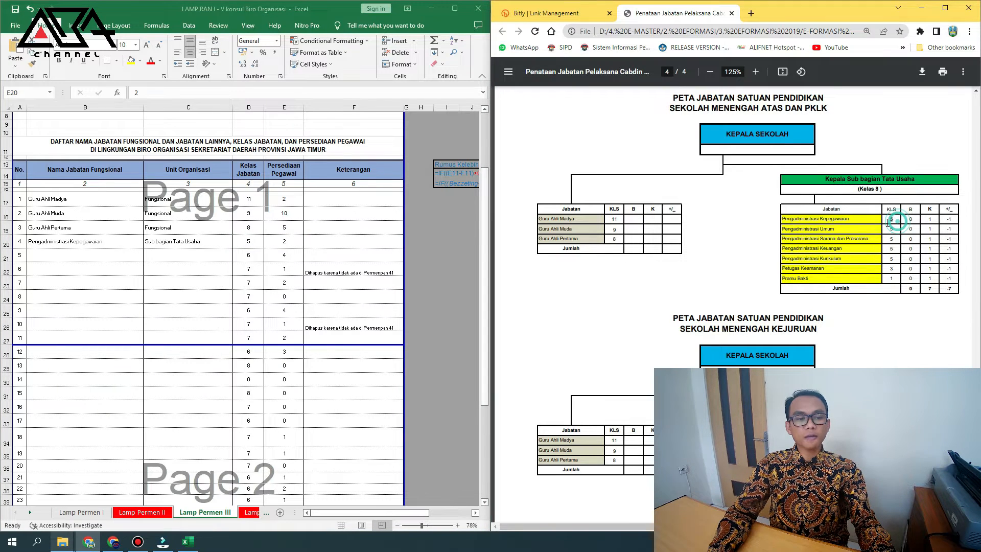
{"action": "left_click", "coordinate": [287, 242]}
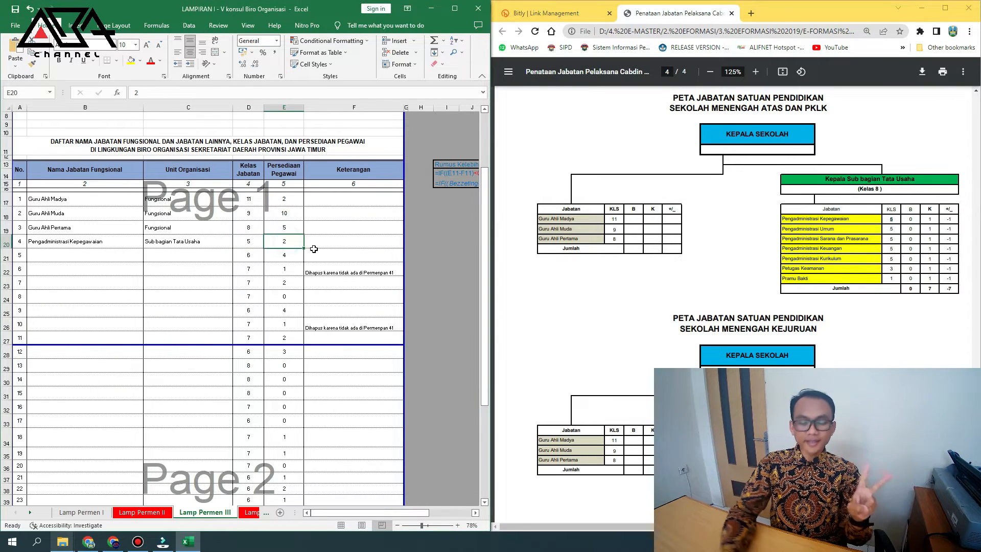
{"action": "key", "text": "Down"}
{"action": "key", "text": "Left"}
{"action": "key", "text": "Left"}
{"action": "key", "text": "Left"}
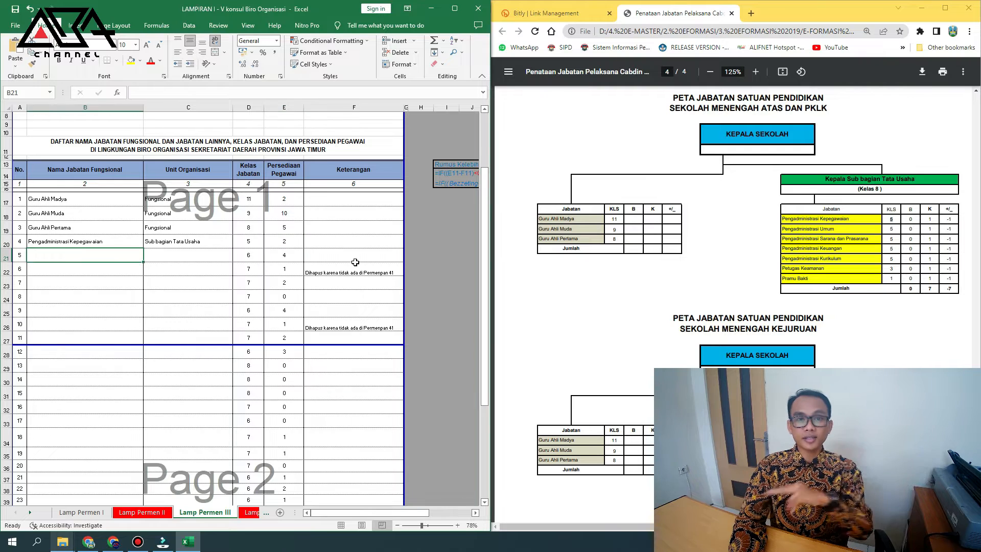
- Copy Pengadministrasi Umum from the job map into row 5 as the Nama Jabatan Fungsional
{"action": "left_click", "coordinate": [835, 229]}
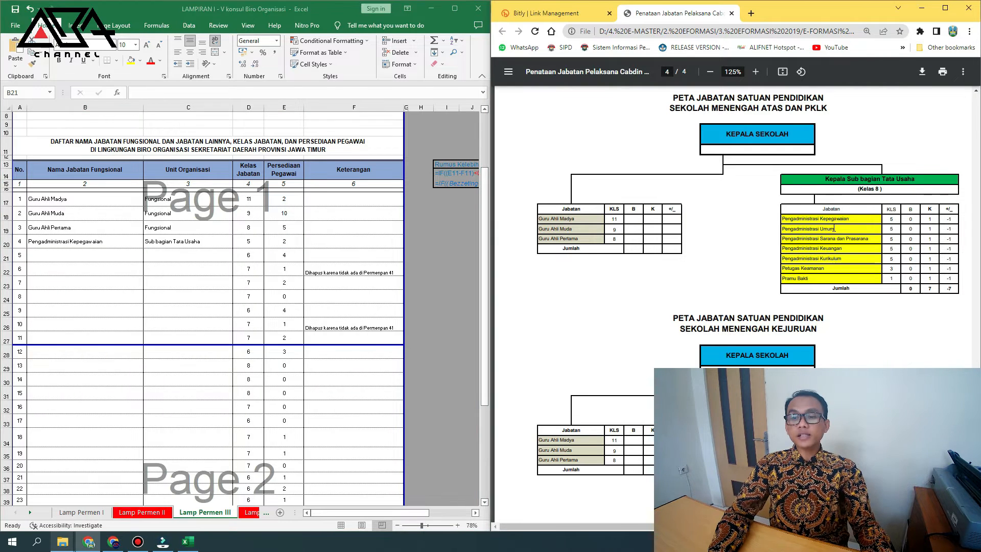
{"action": "triple_click", "coordinate": [838, 229]}
{"action": "key", "text": "ctrl+c"}
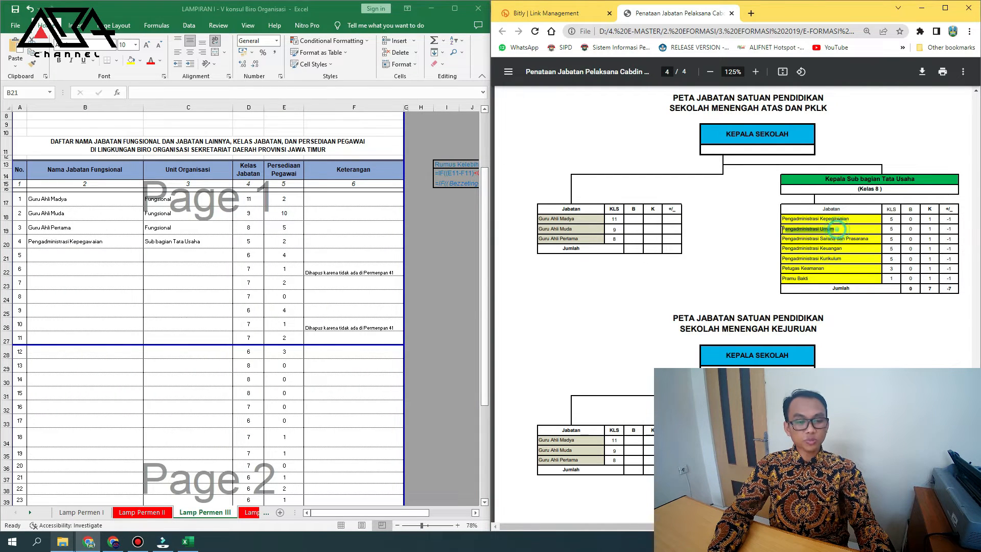
{"action": "left_click", "coordinate": [121, 255]}
{"action": "key", "text": "ctrl+v"}
{"action": "key", "text": "Tab"}
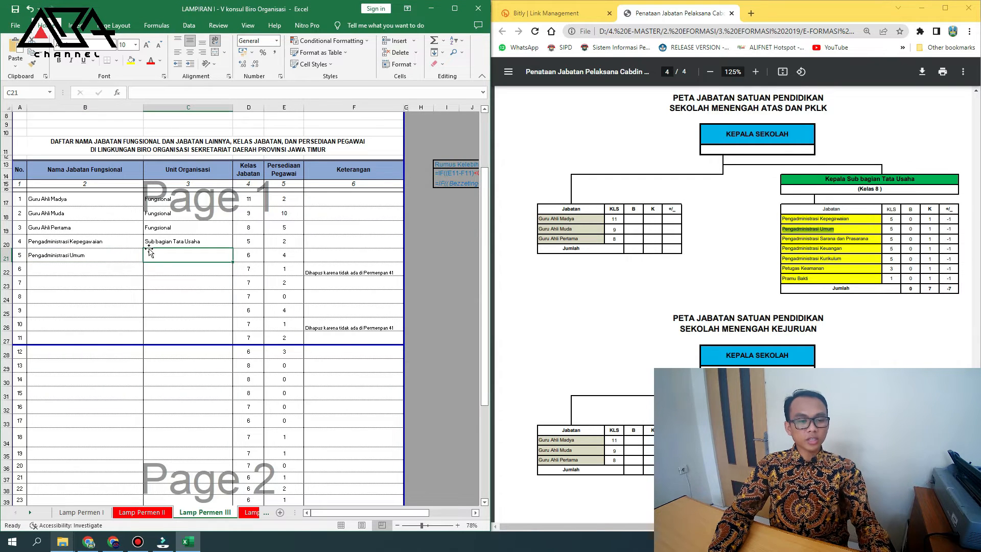
- Complete the Pengadministrasi Umum row with Unit Organisasi Sub bagian Tata Usaha, Kelas Jabatan 5 and Persediaan Pegawai 1
{"action": "type", "text": "Sub bagian Tata Usaha"}
{"action": "key", "text": "Tab"}
{"action": "type", "text": "5"}
{"action": "key", "text": "Tab"}
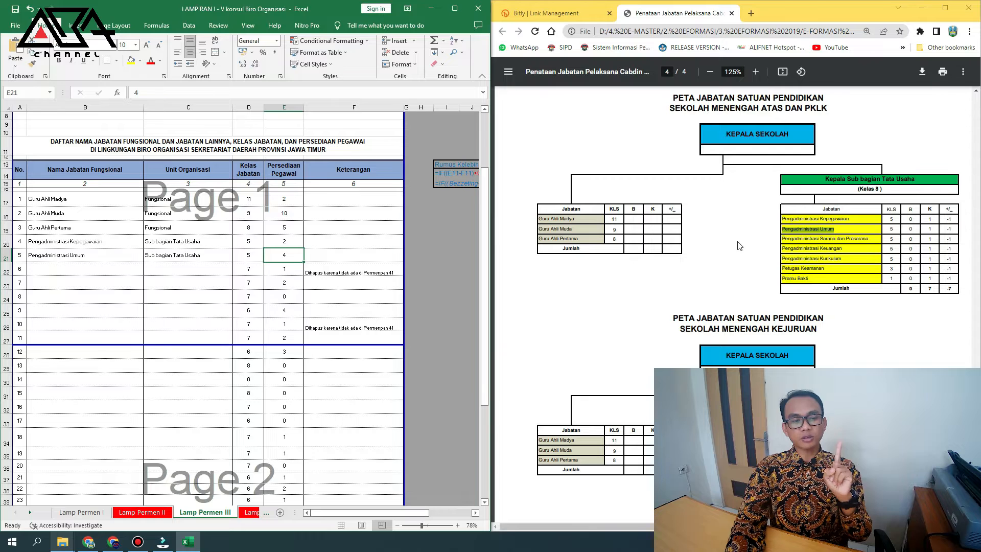
{"action": "type", "text": "1"}
{"action": "key", "text": "Return"}
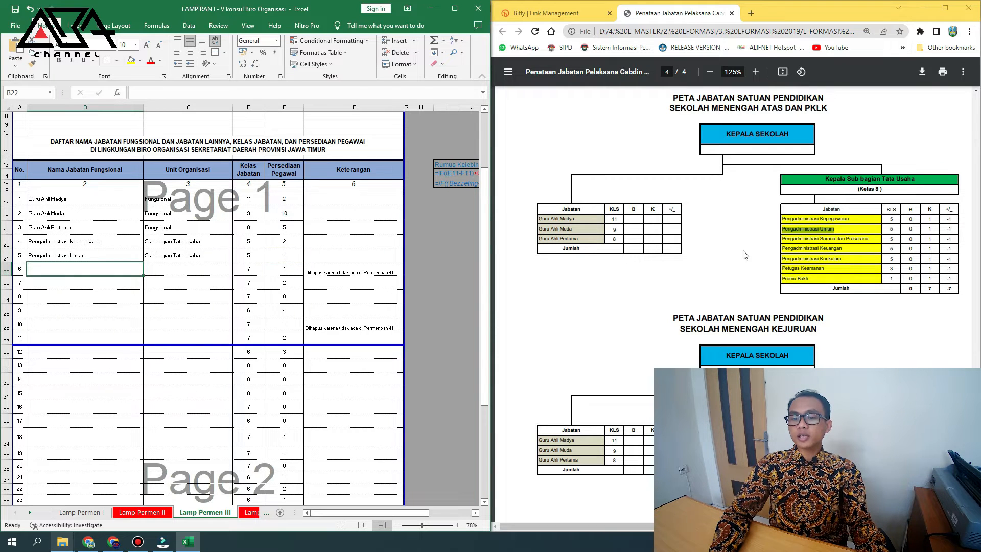
- Copy Pengadministrasi Sarana dan Prasarana from the job map into row 6 with Unit Organisasi Sub bagian Tata Usaha and Kelas Jabatan 5
{"action": "left_click_drag", "start_coordinate": [874, 243], "coordinate": [780, 240]}
{"action": "key", "text": "ctrl+c"}
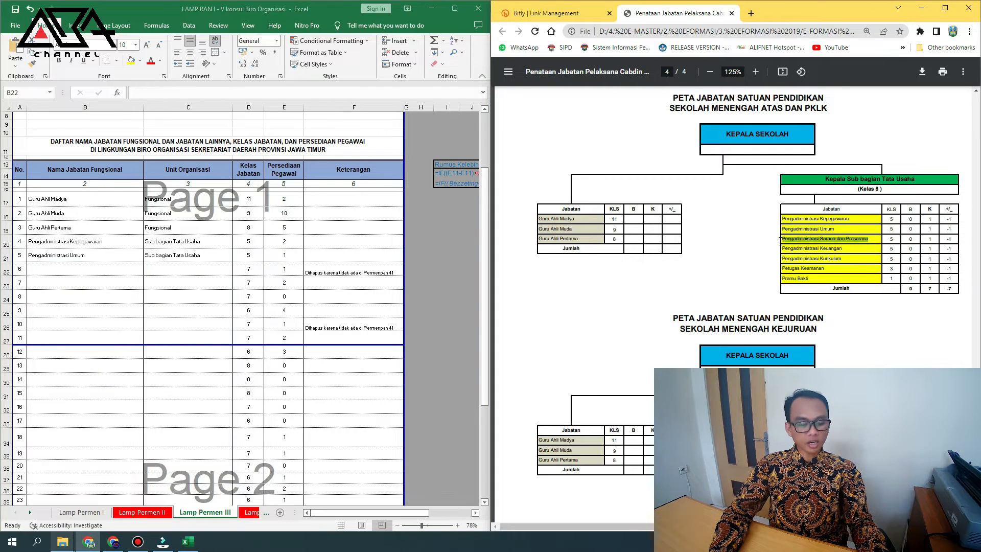
{"action": "left_click", "coordinate": [132, 271]}
{"action": "key", "text": "ctrl+v"}
{"action": "key", "text": "Tab"}
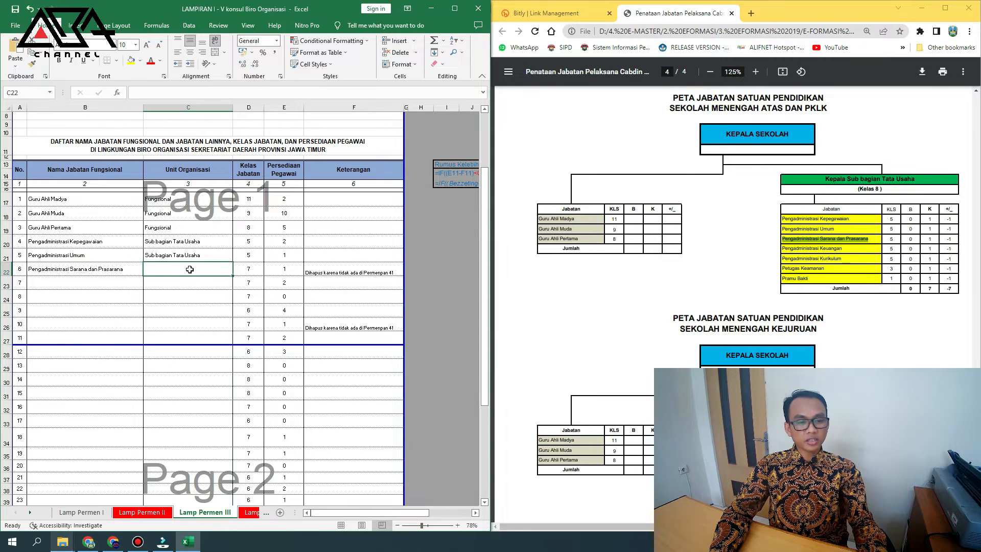
{"action": "type", "text": "S"}
{"action": "key", "text": "Tab"}
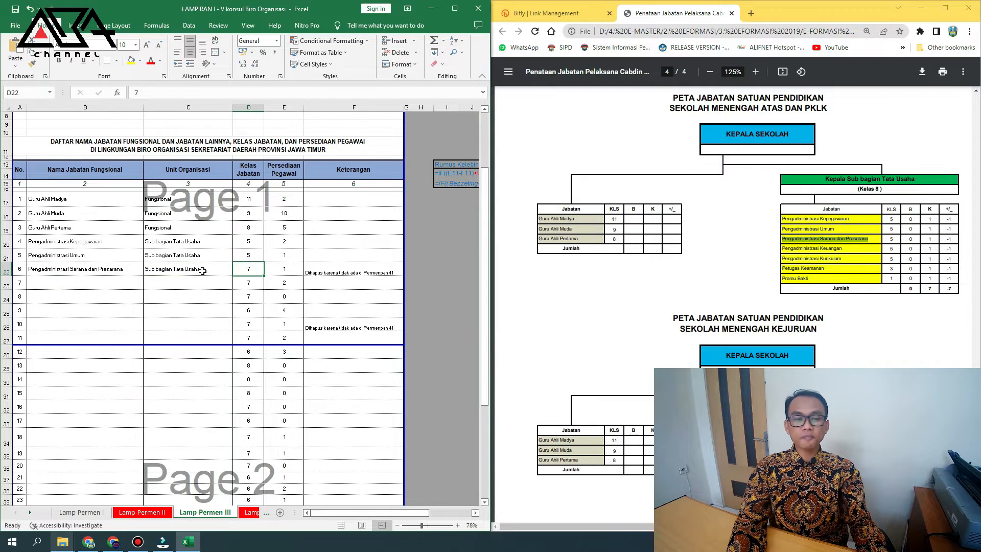
{"action": "type", "text": "5"}
{"action": "key", "text": "Tab"}
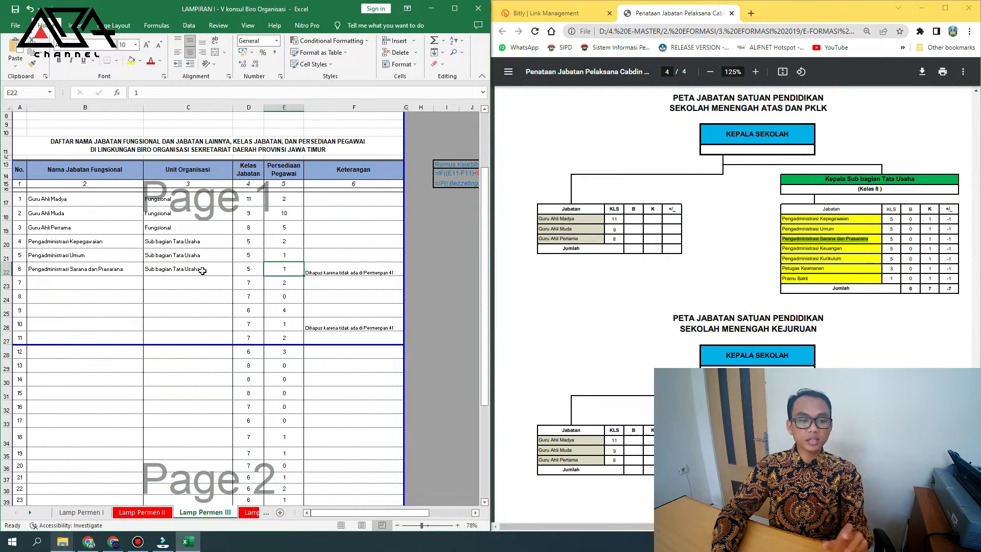
- Clear the Keterangan note in row 6 and the leftover Kelas Jabatan and Persediaan Pegawai values in rows 7 to 27
{"action": "left_click", "coordinate": [310, 274]}
{"action": "key", "text": "Delete"}
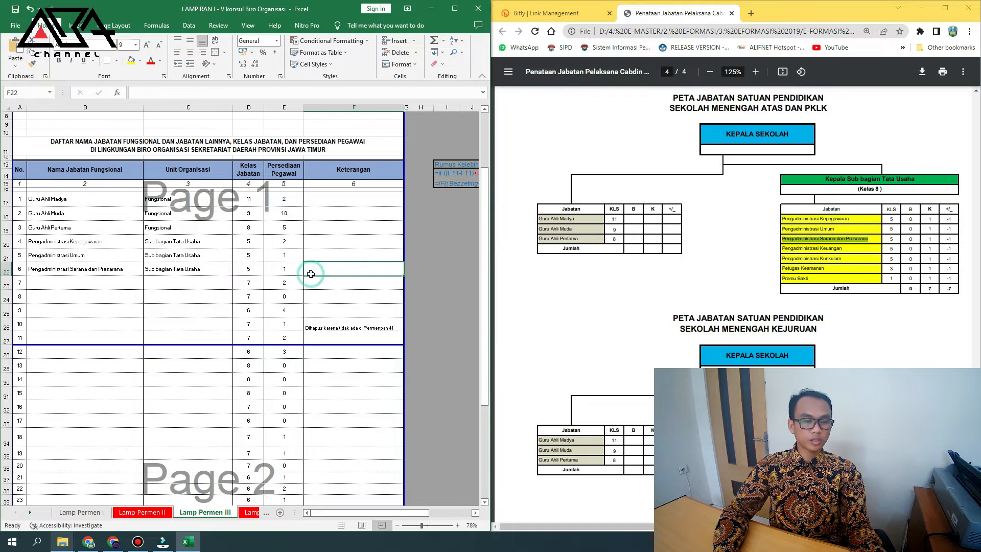
{"action": "left_click_drag", "start_coordinate": [247, 281], "coordinate": [304, 481]}
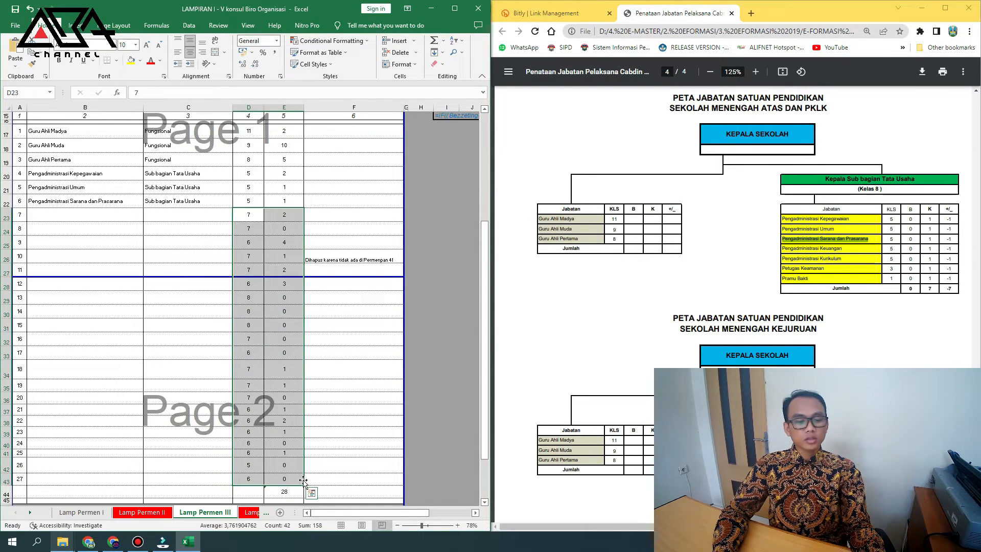
{"action": "key", "text": "Delete"}
- Compare the Persediaan Pegawai total on Lamp Permen III with the Total on Lamp Permen I
{"action": "left_click", "coordinate": [293, 488]}
{"action": "scroll", "coordinate": [324, 463], "scroll_direction": "down", "scroll_amount": 2}
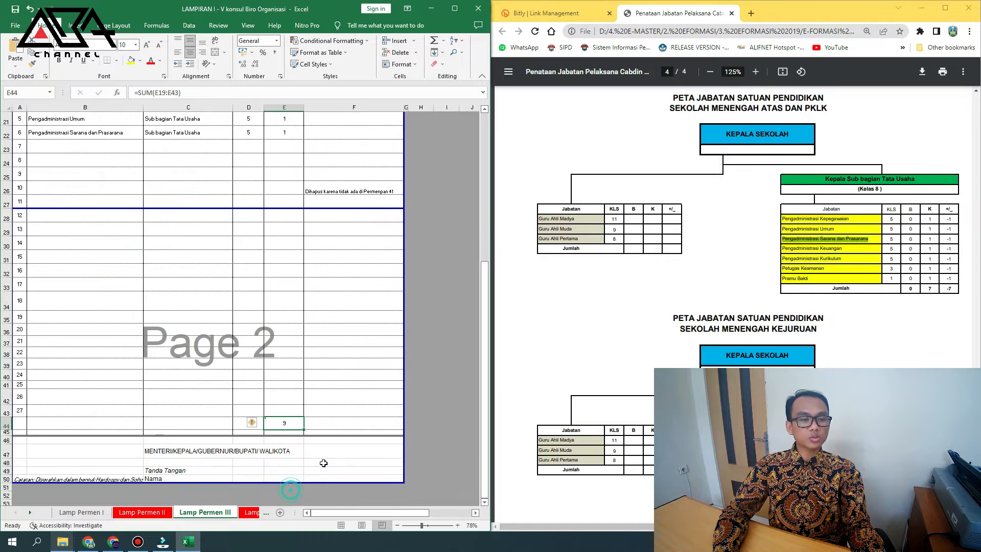
{"action": "scroll", "coordinate": [323, 463], "scroll_direction": "up", "scroll_amount": 3}
{"action": "scroll", "coordinate": [324, 463], "scroll_direction": "down", "scroll_amount": 1}
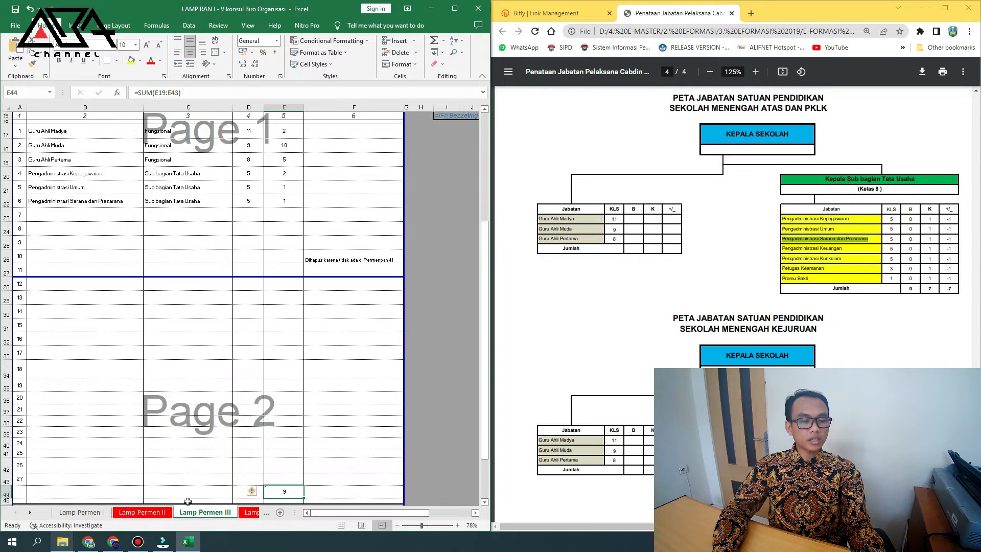
{"action": "left_click", "coordinate": [99, 513]}
{"action": "left_click", "coordinate": [248, 438]}
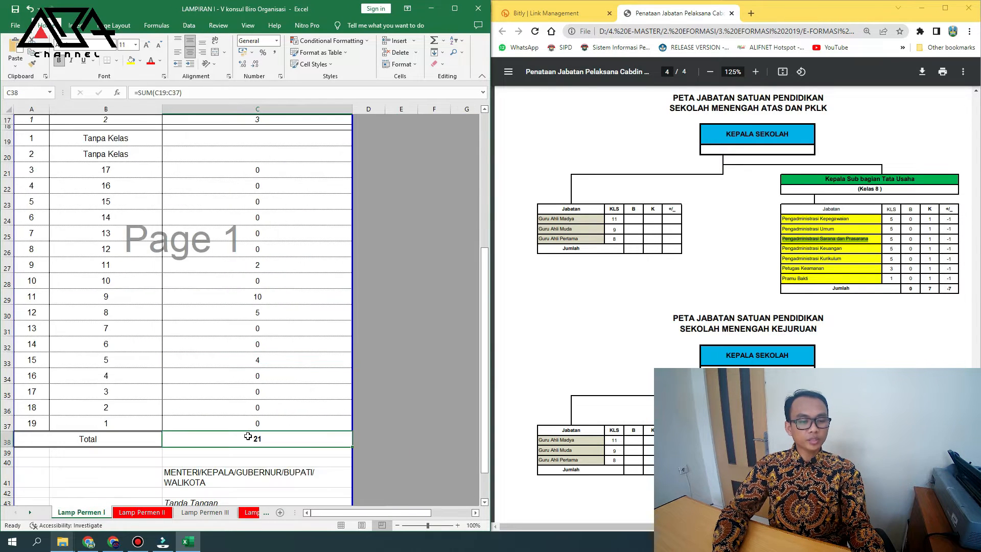
- Extend the Persediaan Pegawai total formula on Lamp Permen III to start at the first row, making it =SUM(E17:E43)
{"action": "left_click", "coordinate": [204, 512]}
{"action": "scroll", "coordinate": [313, 388], "scroll_direction": "down", "scroll_amount": 4}
{"action": "double_click", "coordinate": [284, 341]}
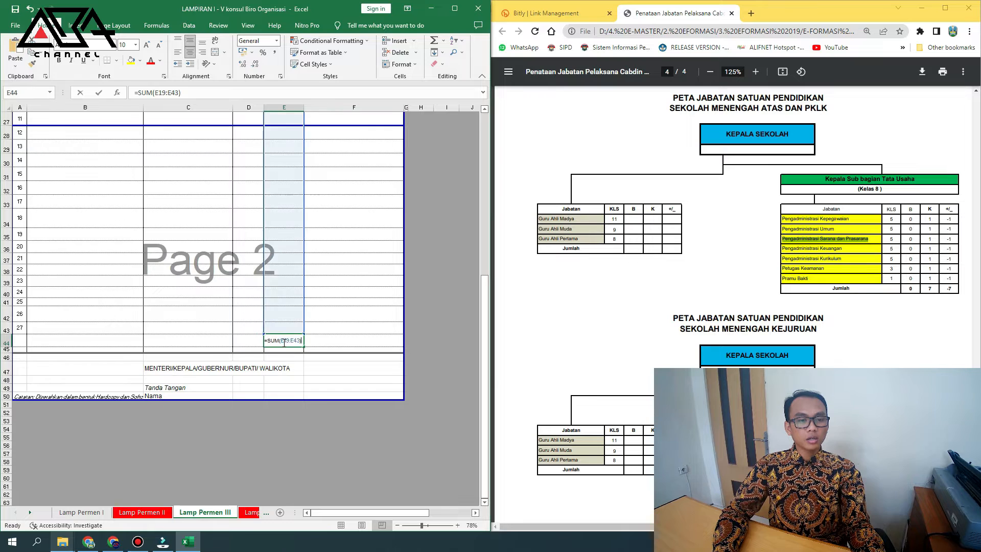
{"action": "scroll", "coordinate": [284, 343], "scroll_direction": "up", "scroll_amount": 5}
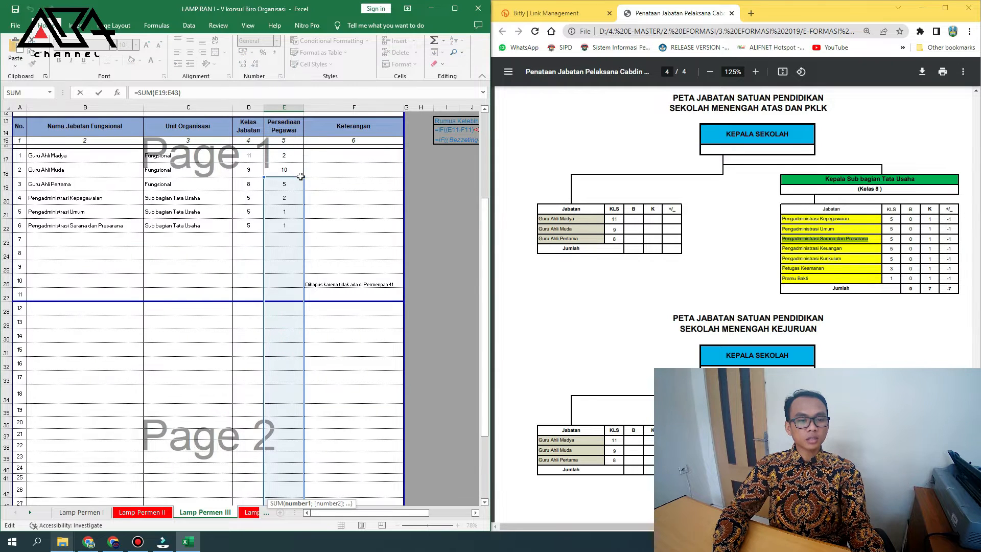
{"action": "left_click_drag", "start_coordinate": [303, 165], "coordinate": [304, 151]}
{"action": "key", "text": "Return"}
{"action": "scroll", "coordinate": [276, 398], "scroll_direction": "down", "scroll_amount": 1}
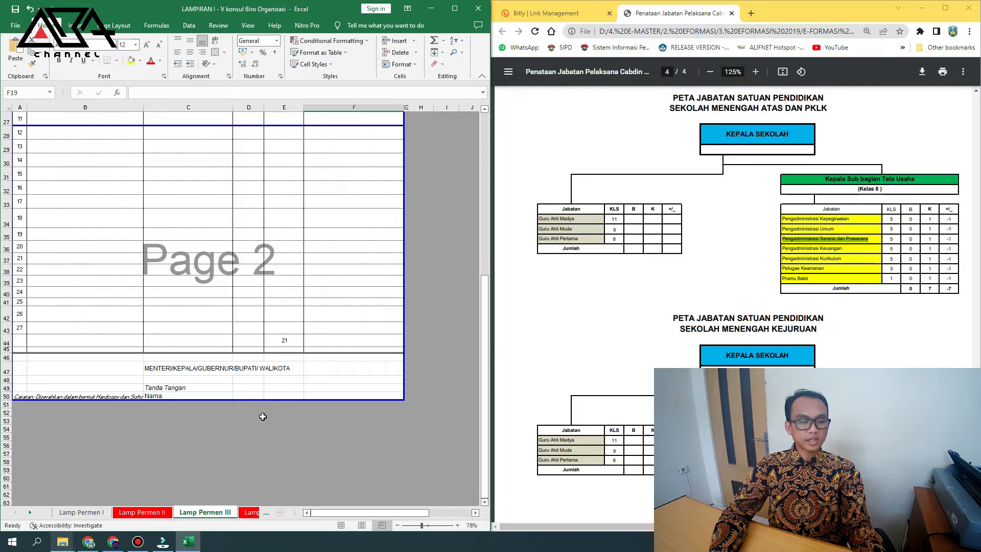
- Make the Persediaan Pegawai total on Lamp Permen III bold and check it against the Total on Lamp Permen I
{"action": "left_click", "coordinate": [289, 343]}
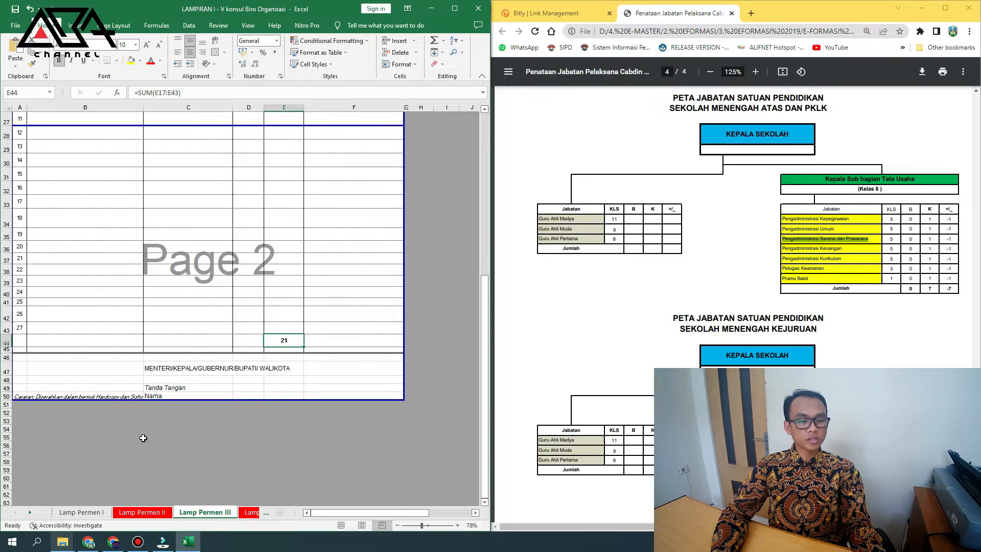
{"action": "left_click", "coordinate": [93, 511]}
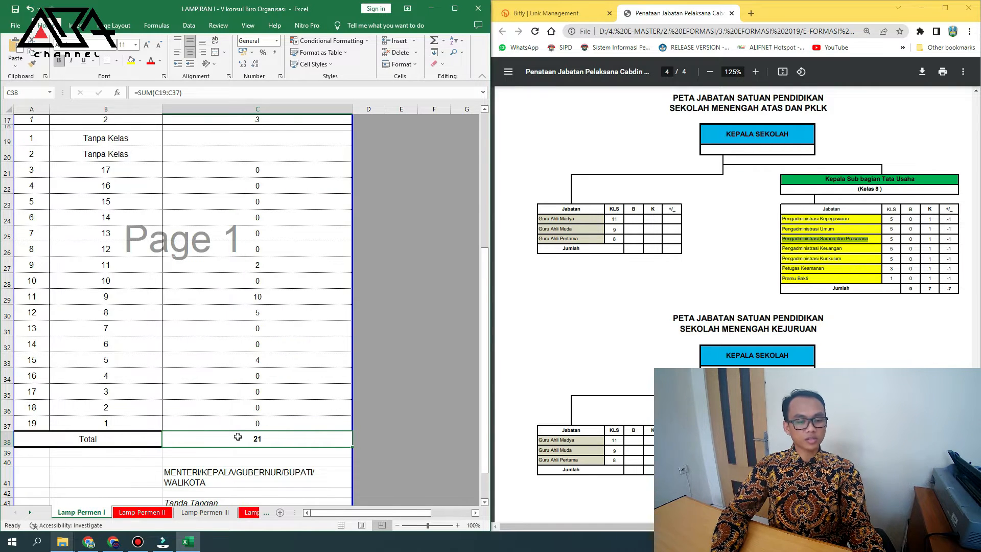
{"action": "left_click", "coordinate": [222, 512]}
- Review the filled rows on Lamp Permen III against the job map positions and select the empty Nama Jabatan Fungsional cell in row 7
{"action": "scroll", "coordinate": [274, 450], "scroll_direction": "up", "scroll_amount": 5}
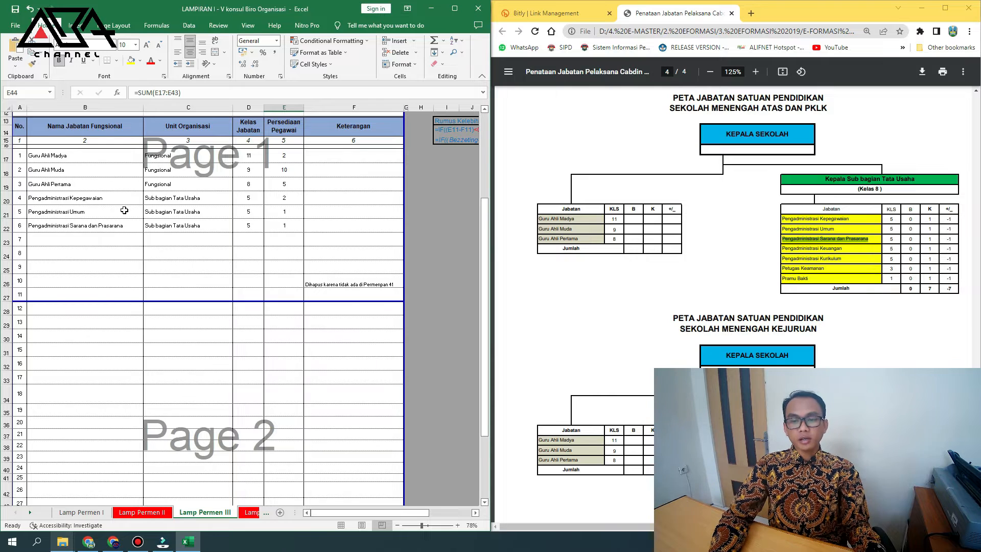
{"action": "left_click", "coordinate": [871, 285]}
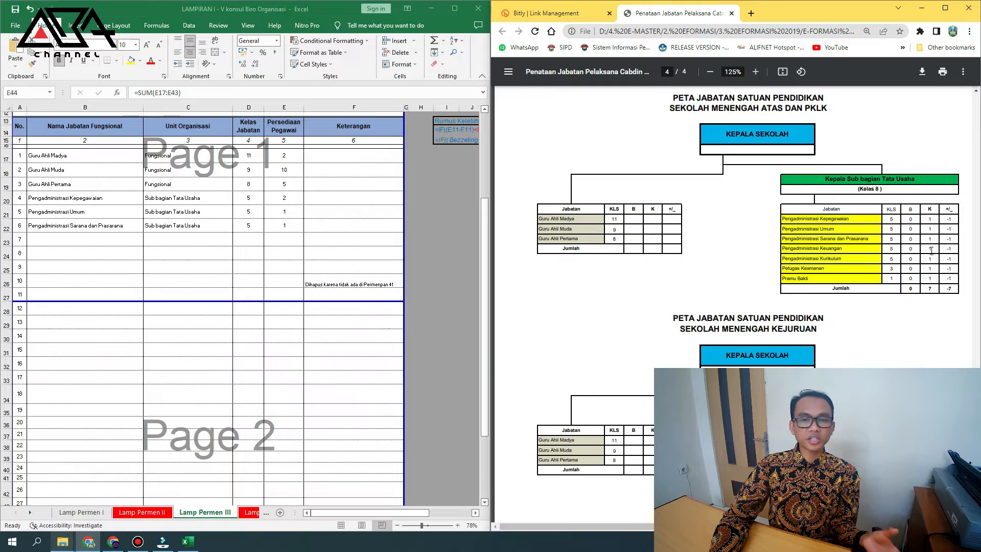
{"action": "left_click", "coordinate": [228, 268]}
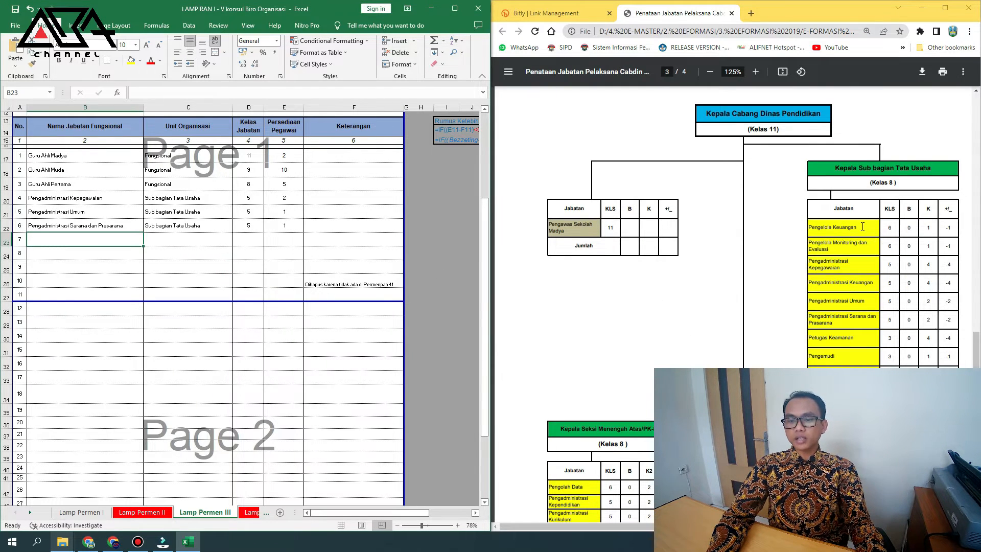
- Add Pengelola Keuangan from the job map to row 7 of Lamp Permen III with Sub bagian Tata Usaha, Kelas Jabatan 6 and Persediaan Pegawai 1
{"action": "left_click_drag", "start_coordinate": [863, 226], "coordinate": [812, 228]}
{"action": "key", "text": "ctrl+c"}
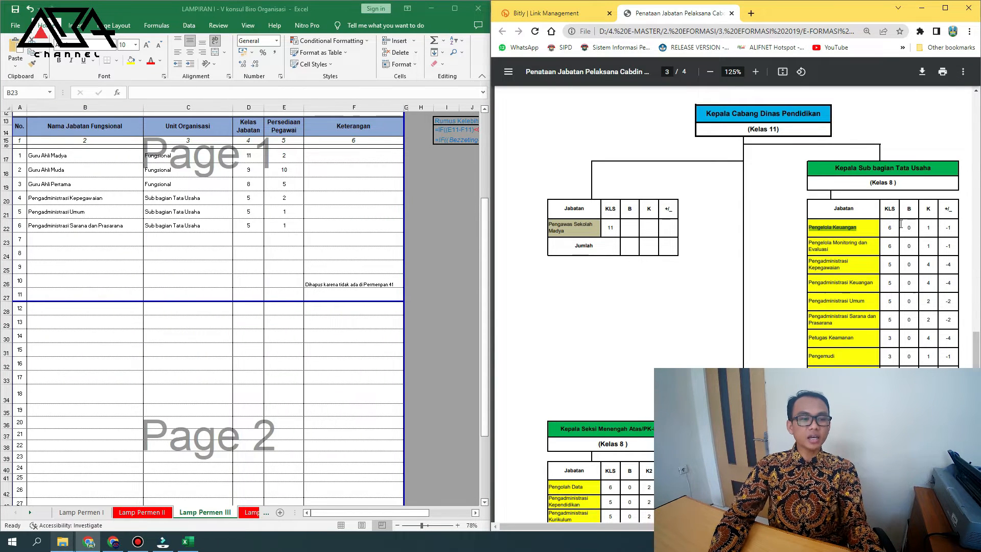
{"action": "double_click", "coordinate": [87, 241]}
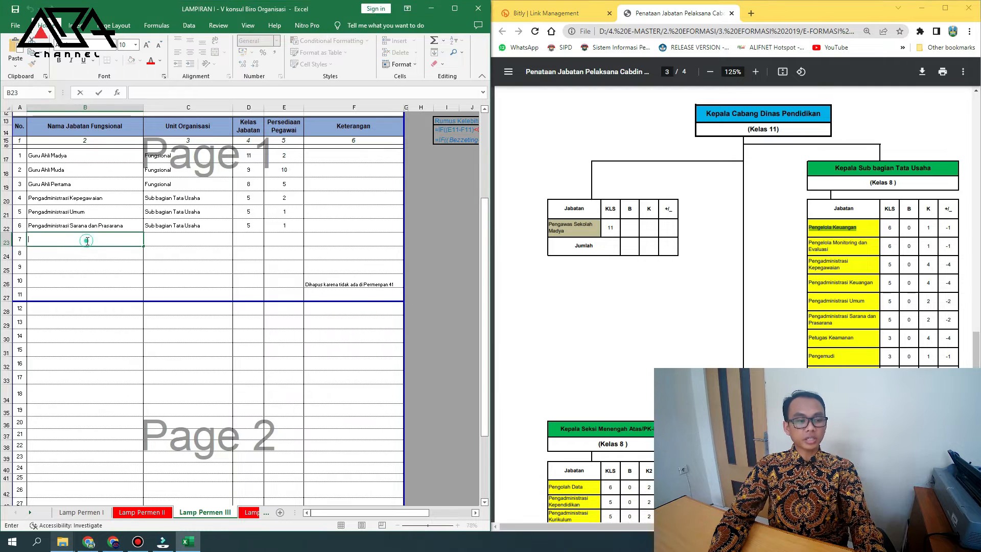
{"action": "key", "text": "ctrl+v"}
{"action": "key", "text": "Tab"}
{"action": "key", "text": "ctrl+d"}
{"action": "key", "text": "Tab"}
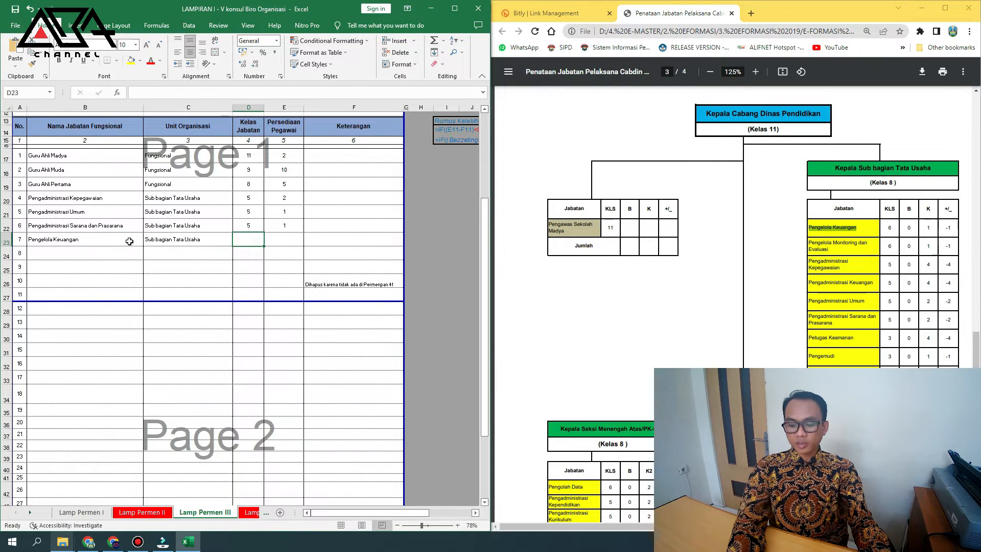
{"action": "type", "text": "6"}
{"action": "key", "text": "Tab"}
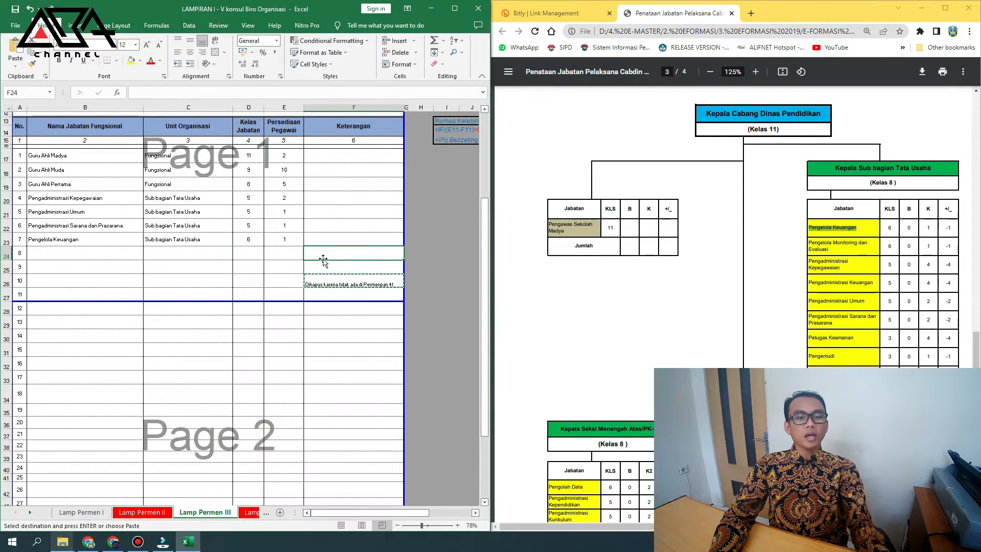
- Check the school job map on the PDF's page 4 and fill the Pengelola Keuangan row on Lamp Permen III with red
{"action": "left_click", "coordinate": [323, 259]}
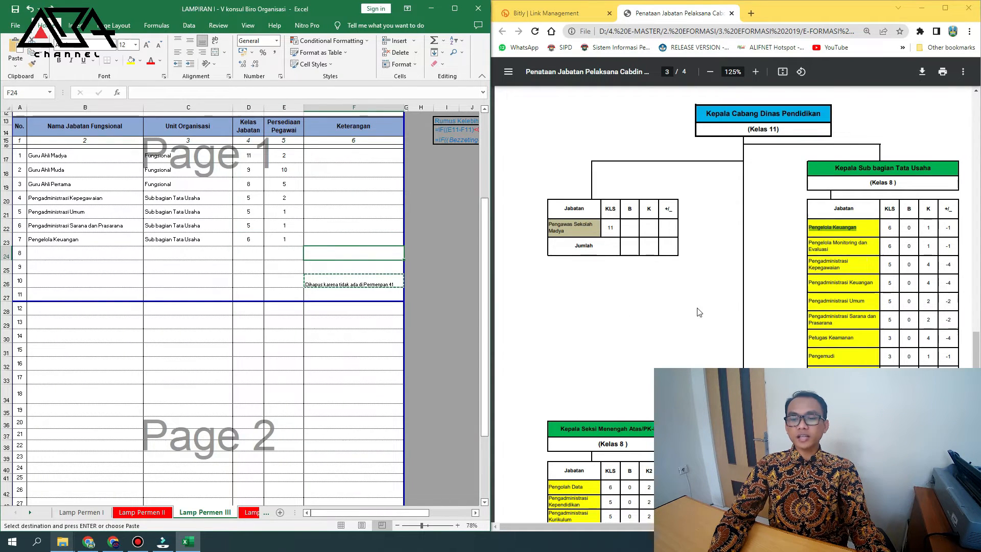
{"action": "scroll", "coordinate": [700, 313], "scroll_direction": "down", "scroll_amount": 10}
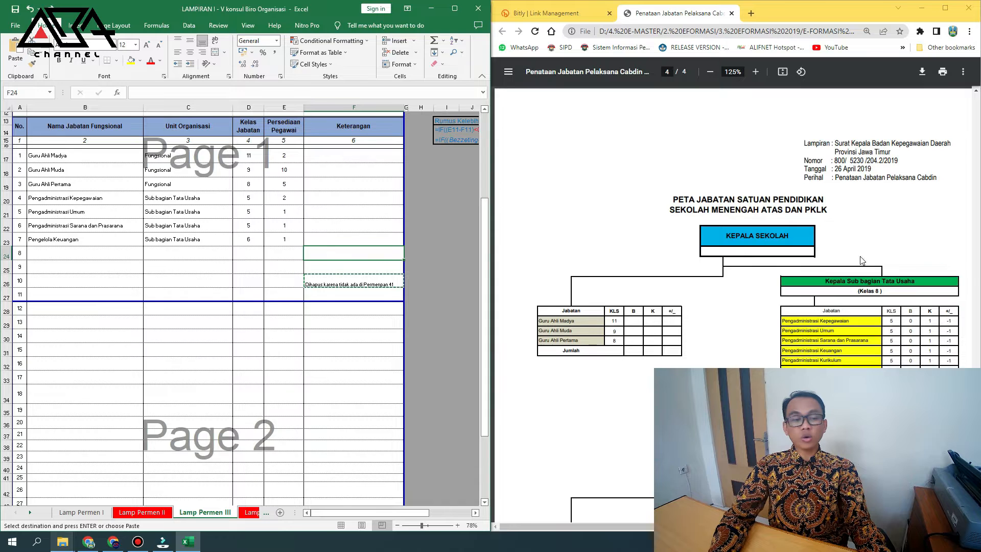
{"action": "left_click_drag", "start_coordinate": [319, 240], "coordinate": [23, 238]}
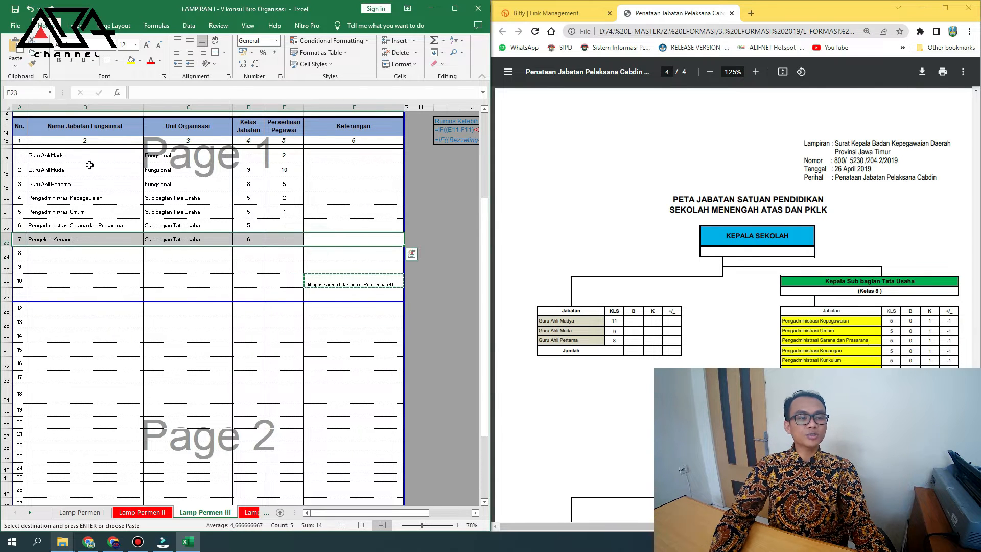
{"action": "left_click", "coordinate": [140, 60]}
{"action": "left_click", "coordinate": [140, 144]}
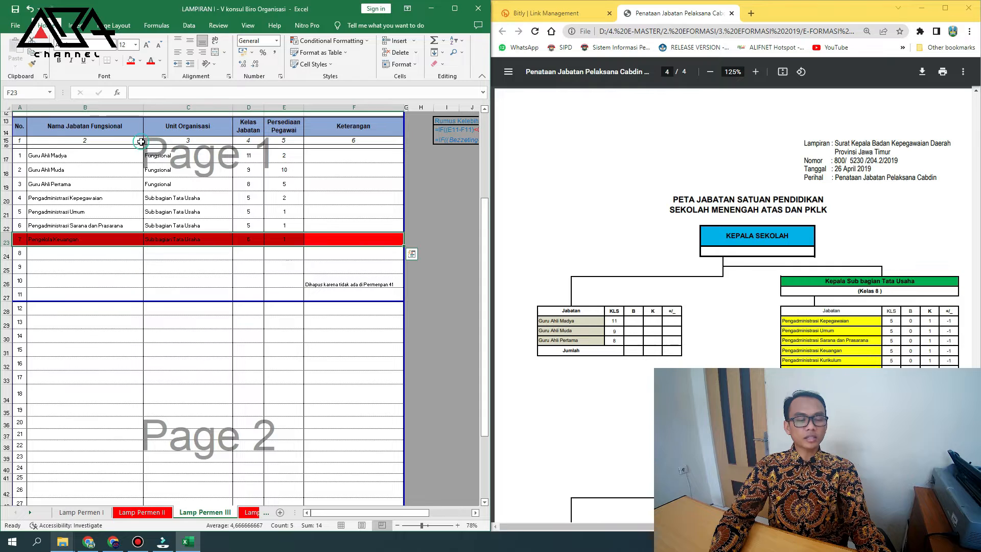
{"action": "left_click", "coordinate": [178, 262]}
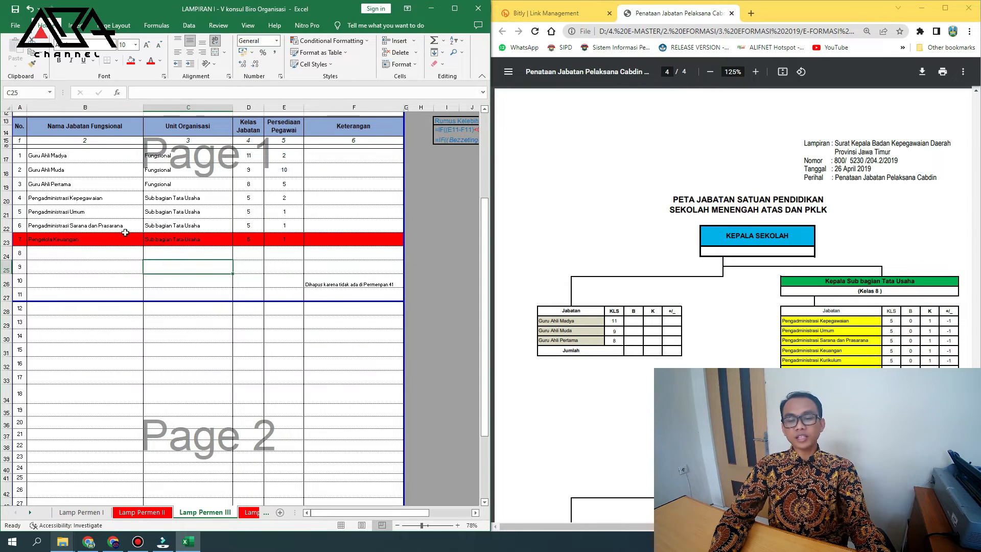
- Clear the Keterangan note "Dihapus karena tidak ada di Permenpan 41" from row 10 of Lamp Permen III
{"action": "left_click", "coordinate": [105, 239]}
{"action": "scroll", "coordinate": [826, 323], "scroll_direction": "down", "scroll_amount": 2}
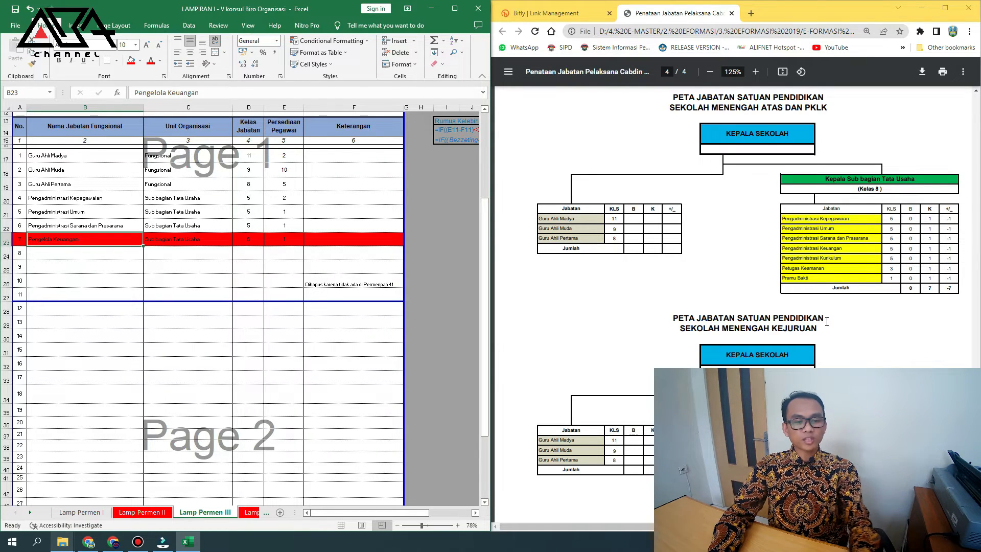
{"action": "left_click", "coordinate": [376, 287]}
{"action": "key", "text": "Delete"}
{"action": "left_click", "coordinate": [427, 364]}
- Check the Persediaan Pegawai total formula against the filled rows, including the red Pengelola Keuangan row
{"action": "scroll", "coordinate": [435, 338], "scroll_direction": "up", "scroll_amount": 2}
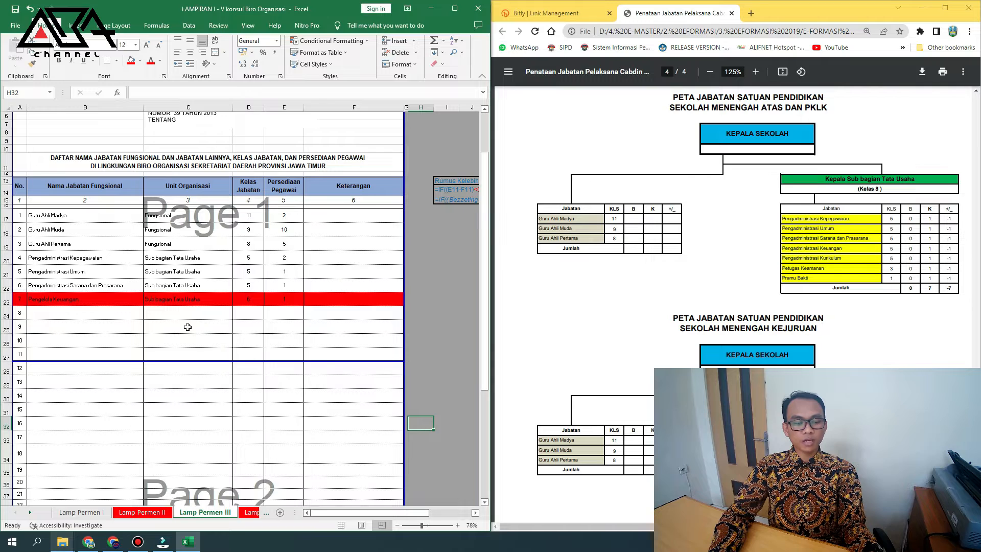
{"action": "scroll", "coordinate": [188, 327], "scroll_direction": "down", "scroll_amount": 1}
{"action": "scroll", "coordinate": [187, 327], "scroll_direction": "down", "scroll_amount": 4}
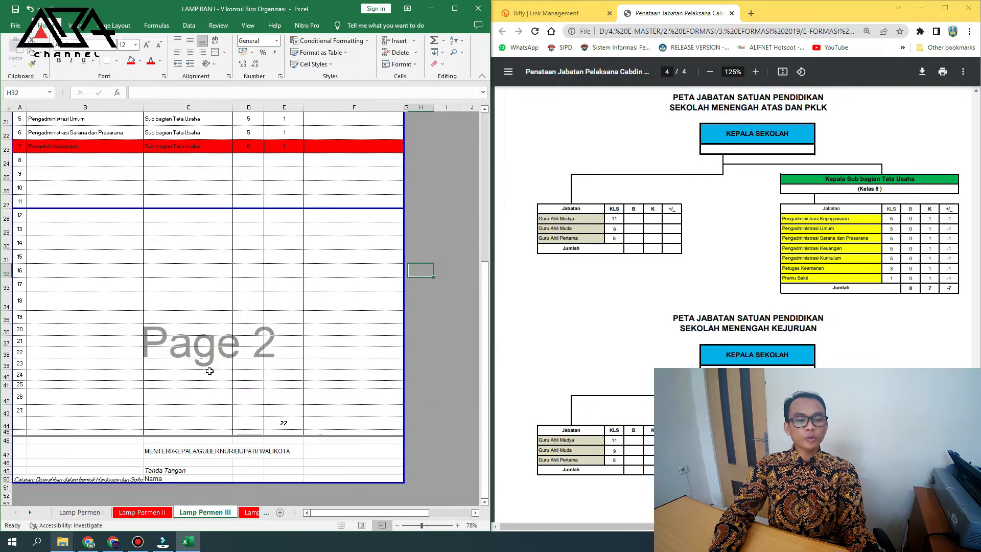
{"action": "left_click", "coordinate": [284, 422]}
{"action": "scroll", "coordinate": [72, 208], "scroll_direction": "up", "scroll_amount": 1}
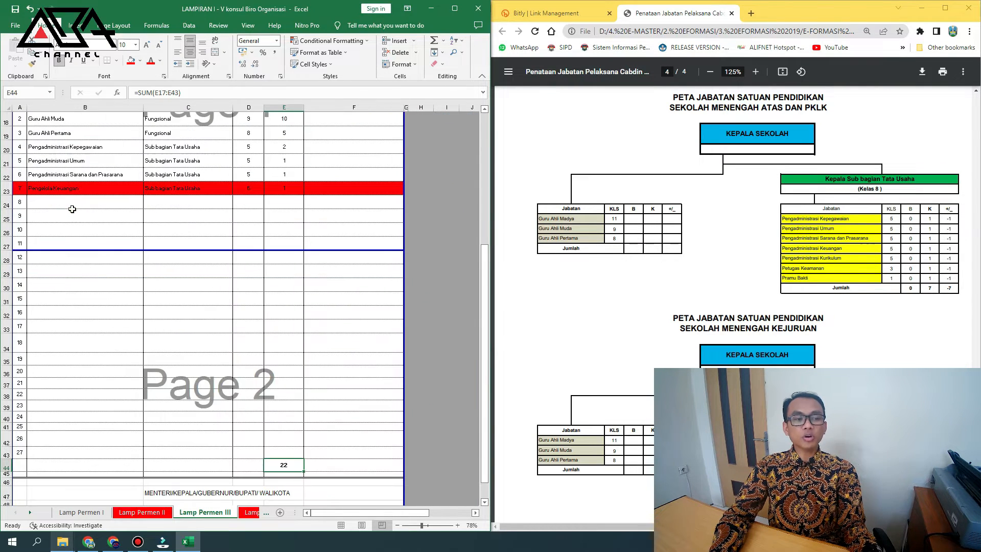
{"action": "left_click", "coordinate": [65, 192]}
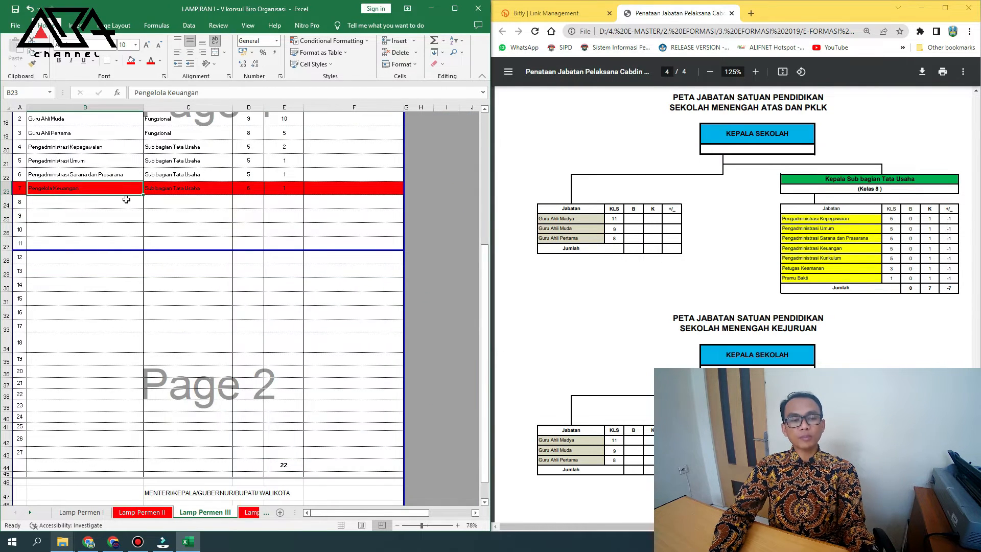
{"action": "left_click", "coordinate": [337, 187]}
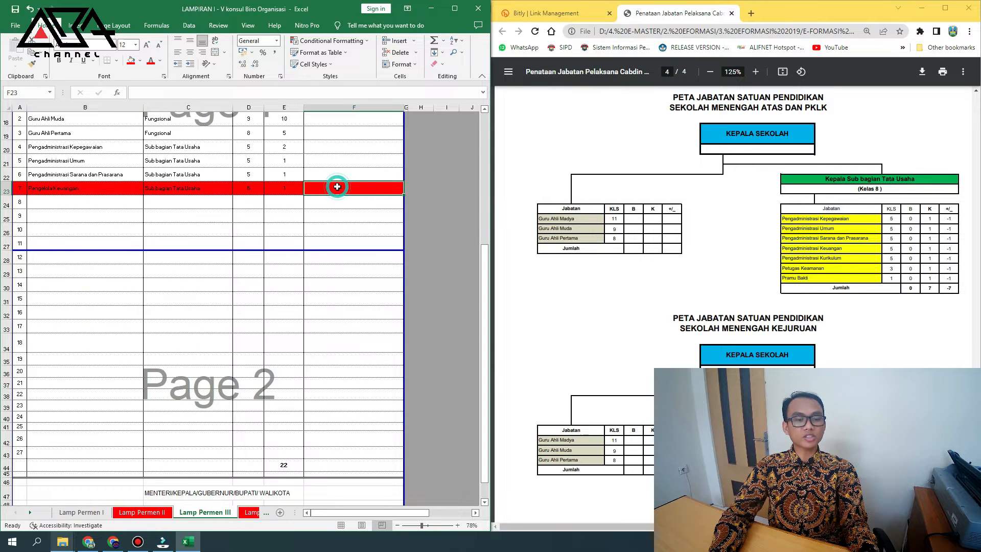
{"action": "left_click", "coordinate": [52, 189]}
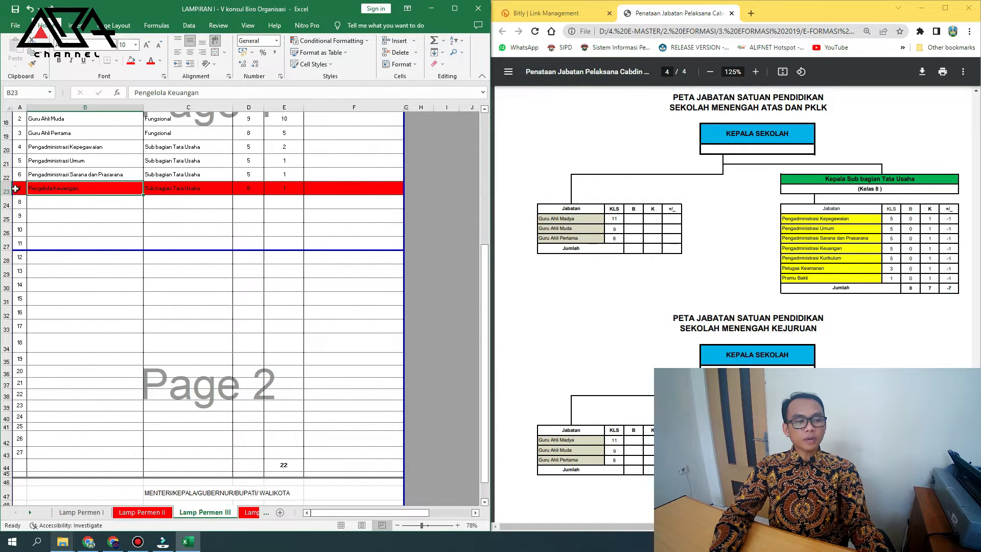
{"action": "left_click_drag", "start_coordinate": [31, 189], "coordinate": [393, 197]}
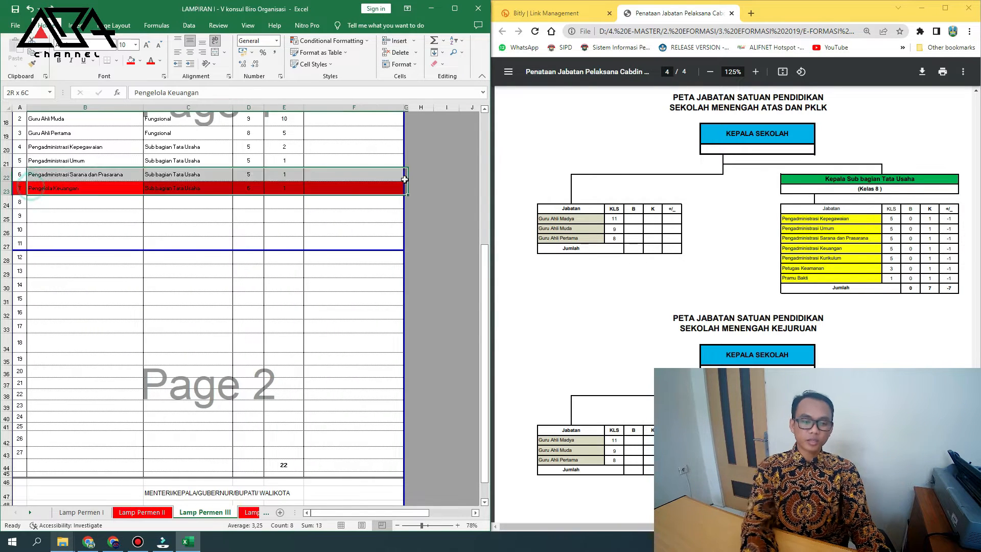
{"action": "key", "text": "Delete"}
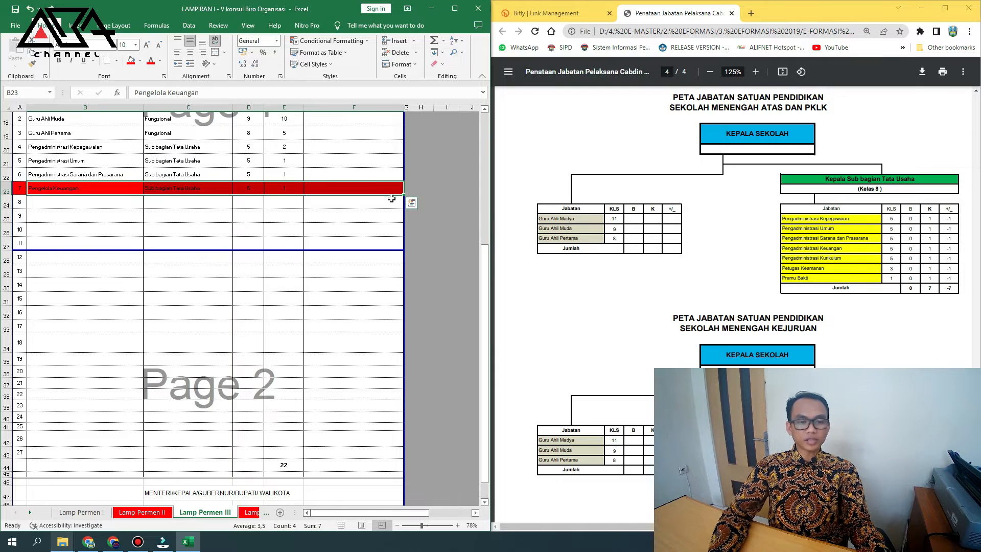
{"action": "key", "text": "ctrl+z"}
- Set Persediaan Pegawai for Pengelola Keuangan to 0 and check the total at the end of Lamp Permen III
{"action": "left_click", "coordinate": [285, 189]}
{"action": "type", "text": "0"}
{"action": "key", "text": "Return"}
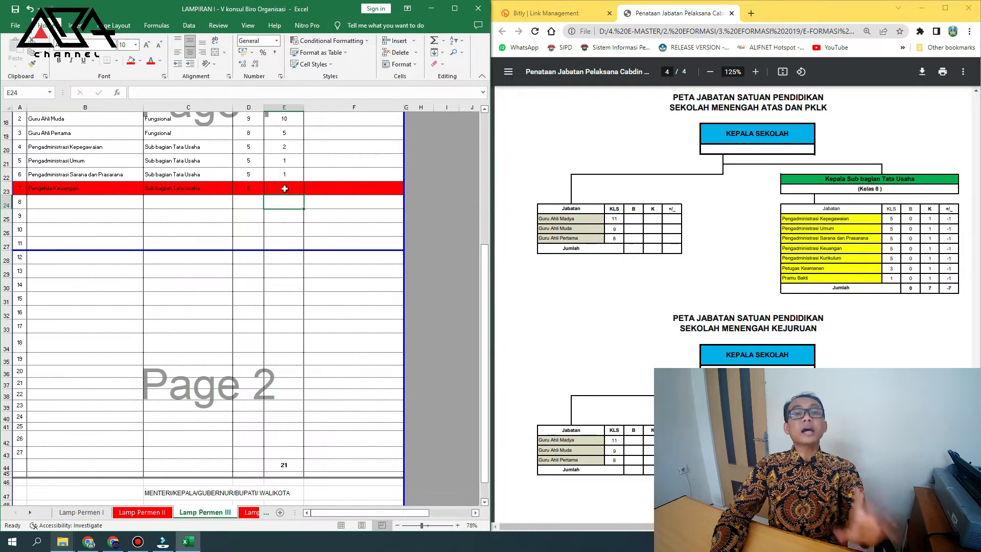
{"action": "left_click", "coordinate": [285, 190]}
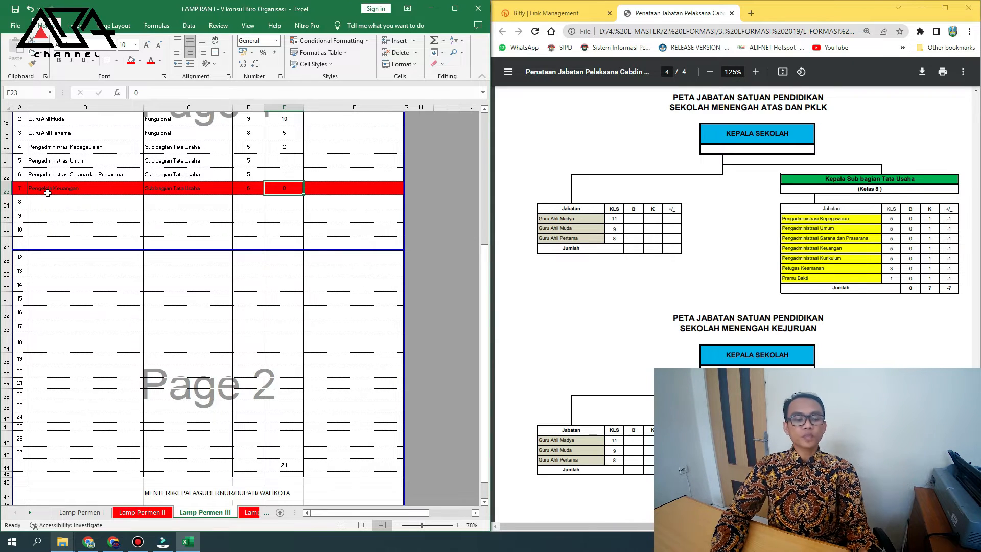
{"action": "scroll", "coordinate": [163, 306], "scroll_direction": "down", "scroll_amount": 2}
{"action": "scroll", "coordinate": [163, 307], "scroll_direction": "up", "scroll_amount": 2}
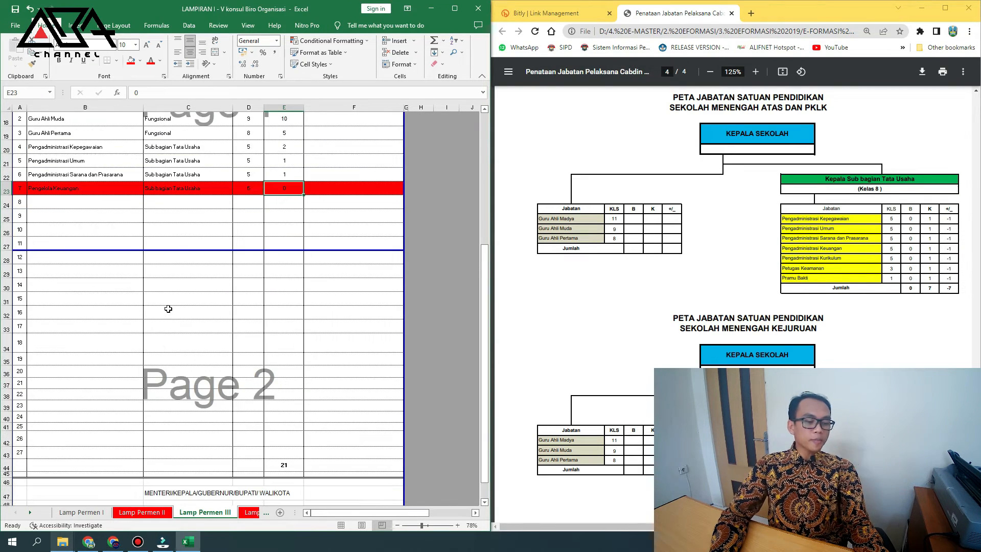
- Review the Kelas Jabatan values of the seven filled positions on Lamp Permen III
{"action": "scroll", "coordinate": [168, 393], "scroll_direction": "up", "scroll_amount": 4}
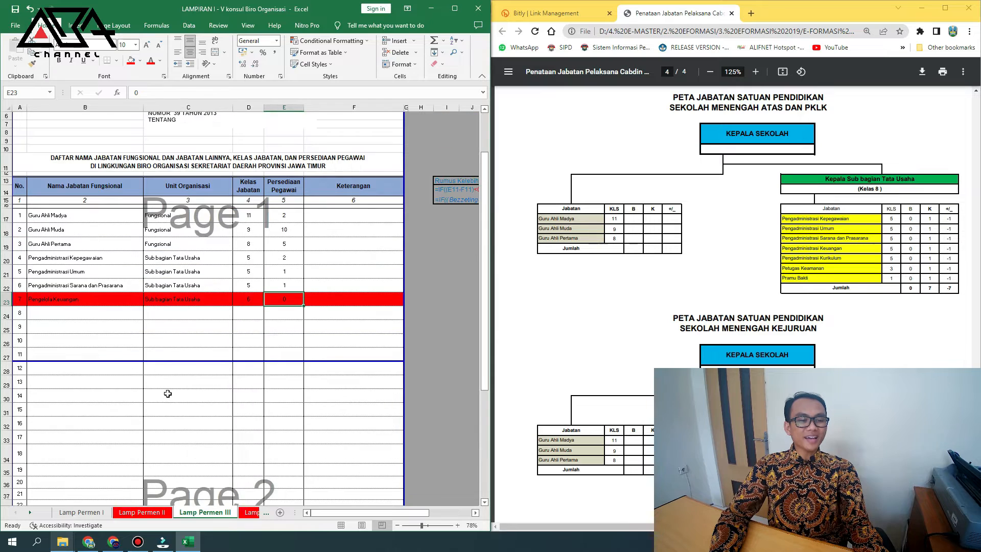
{"action": "scroll", "coordinate": [161, 412], "scroll_direction": "up", "scroll_amount": 1}
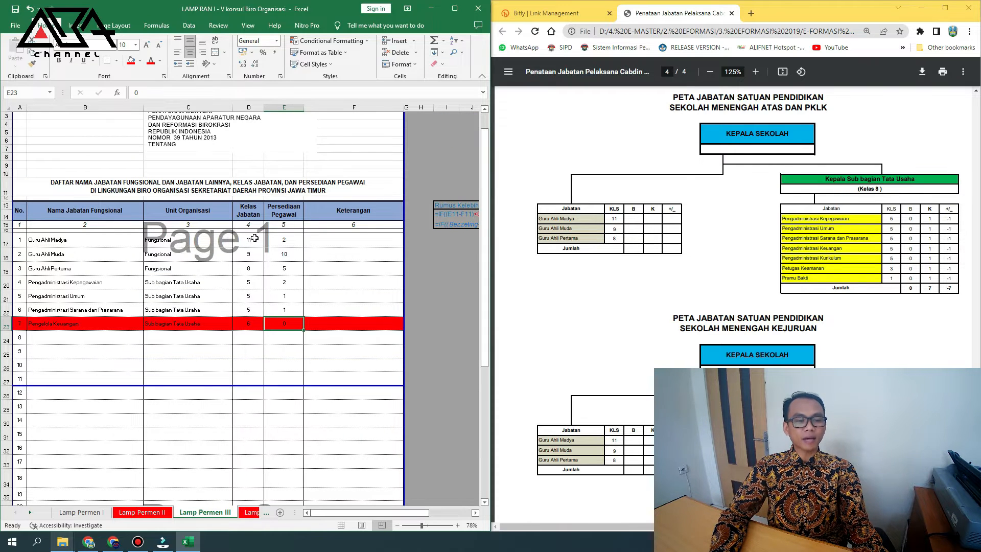
{"action": "left_click_drag", "start_coordinate": [253, 237], "coordinate": [248, 324]}
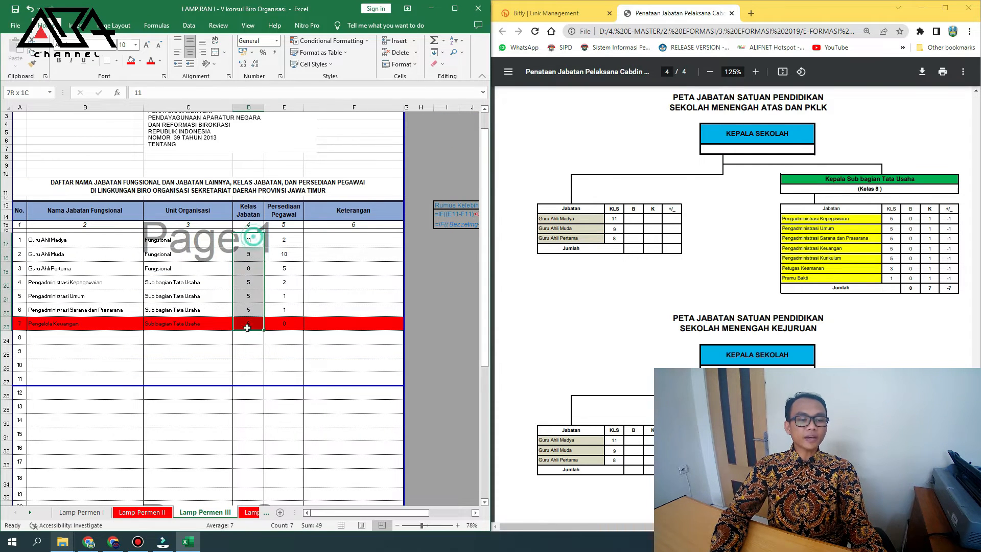
{"action": "left_click", "coordinate": [245, 239]}
{"action": "left_click", "coordinate": [250, 258]}
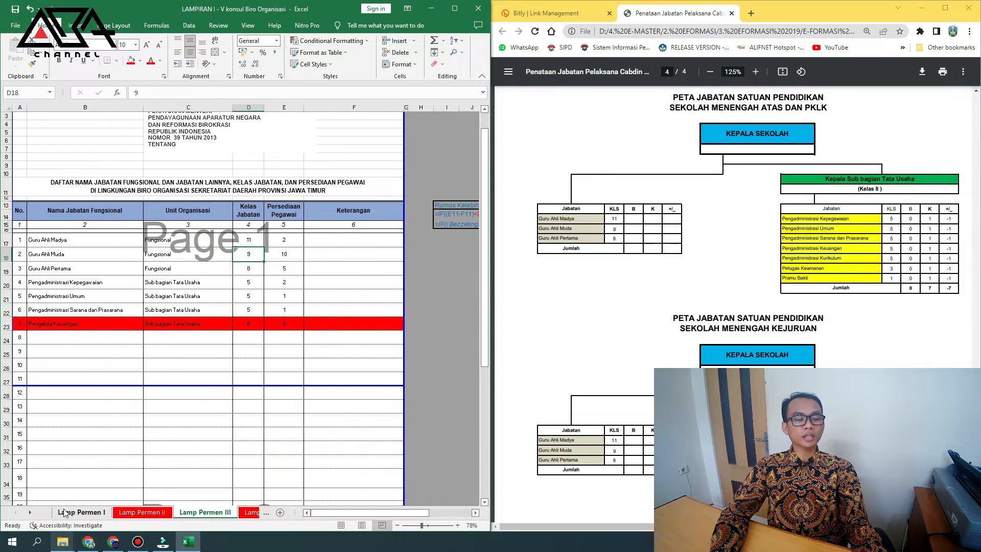
- Clear the sample Nama Jabatan Fungsional and Unit Organisasi entries on Lamp Permen V
{"action": "left_click", "coordinate": [31, 512]}
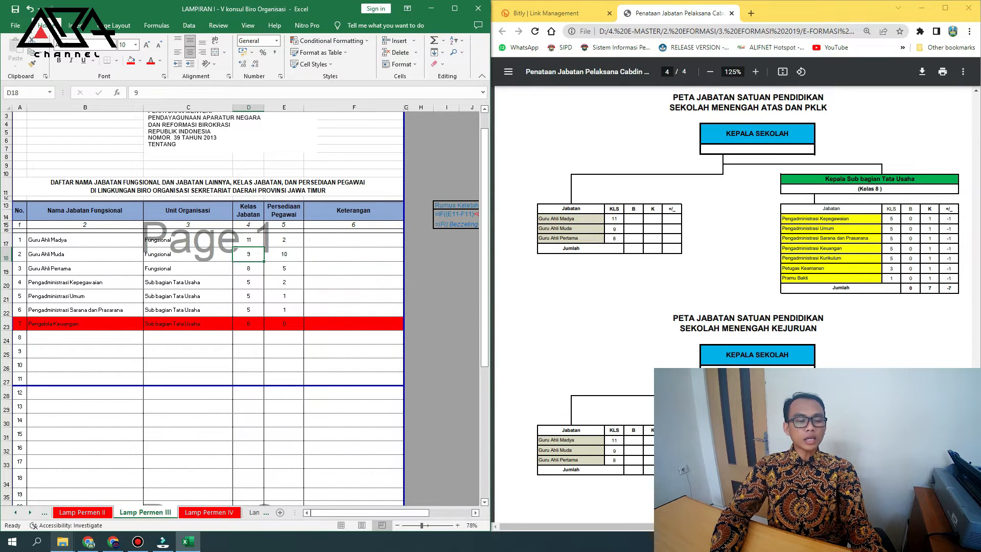
{"action": "left_click", "coordinate": [30, 513]}
{"action": "left_click", "coordinate": [195, 512]}
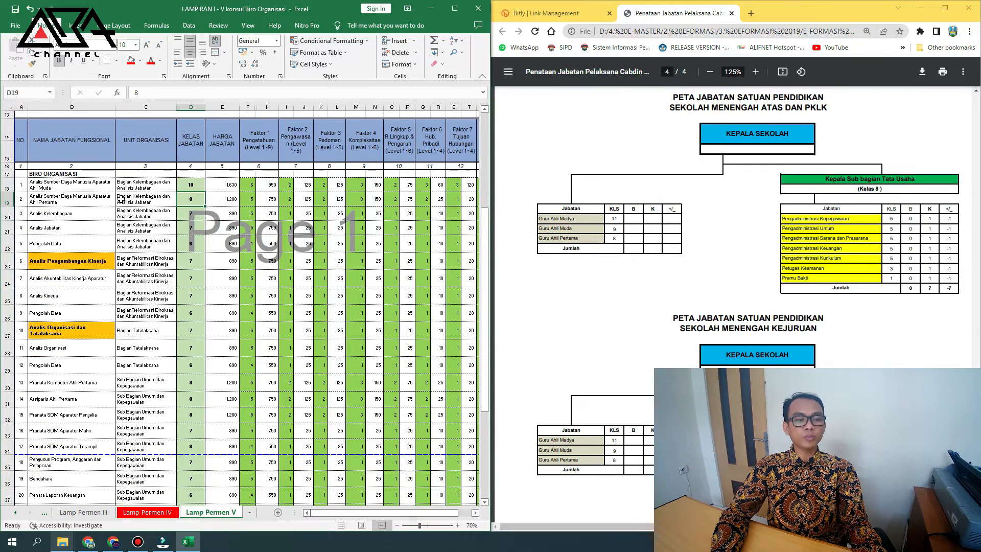
{"action": "left_click_drag", "start_coordinate": [98, 191], "coordinate": [151, 204]}
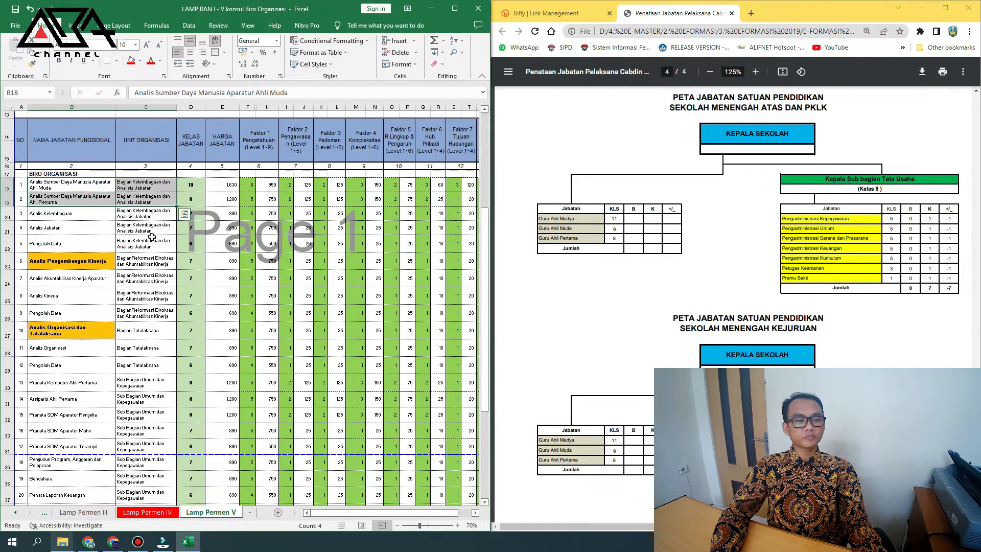
{"action": "left_click", "coordinate": [147, 219]}
{"action": "left_click_drag", "start_coordinate": [83, 180], "coordinate": [158, 456]}
{"action": "key", "text": "Delete"}
- Inspect the Kelas Jabatan, Harga Jabatan and Faktor 1 to 4 cells of the first row on Lamp Permen V
{"action": "left_click", "coordinate": [198, 279]}
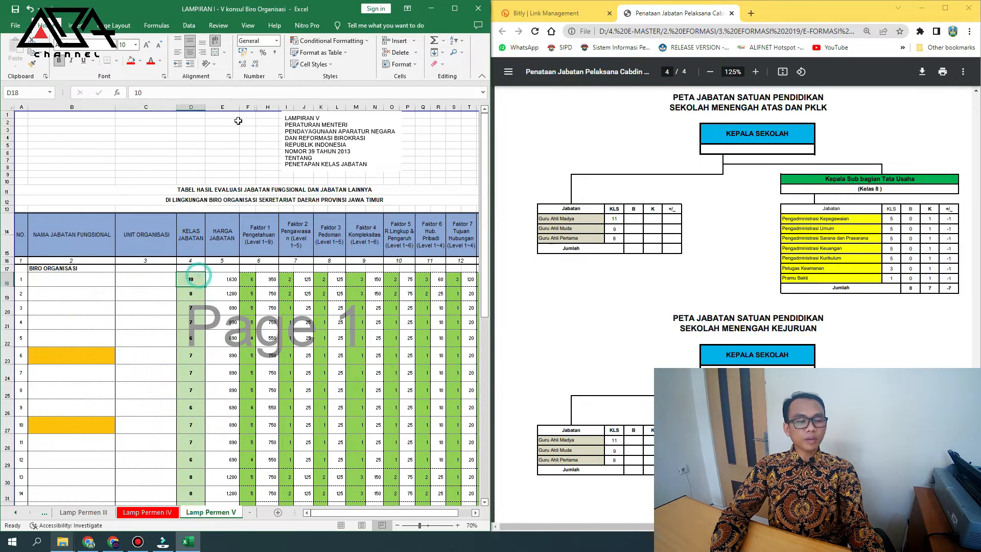
{"action": "left_click", "coordinate": [247, 276]}
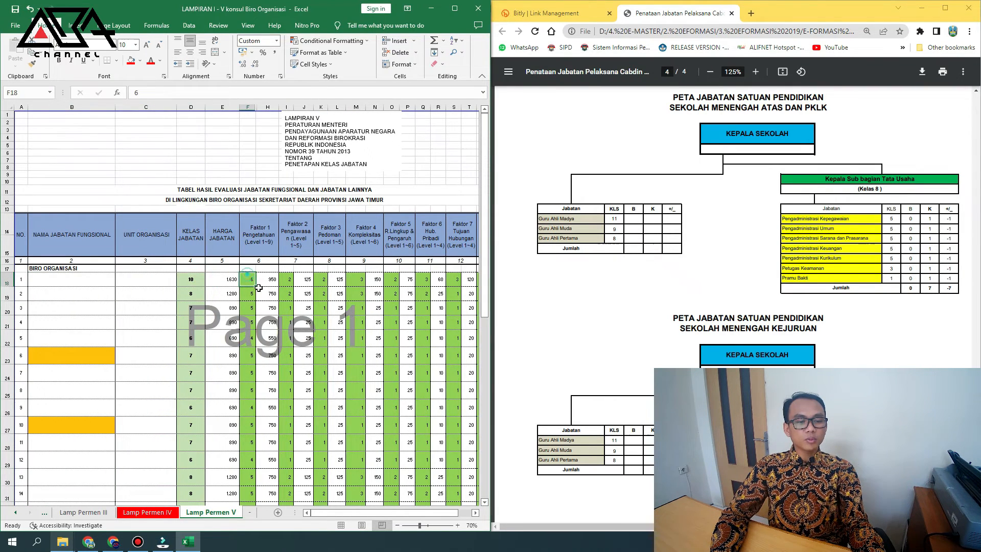
{"action": "left_click", "coordinate": [275, 282]}
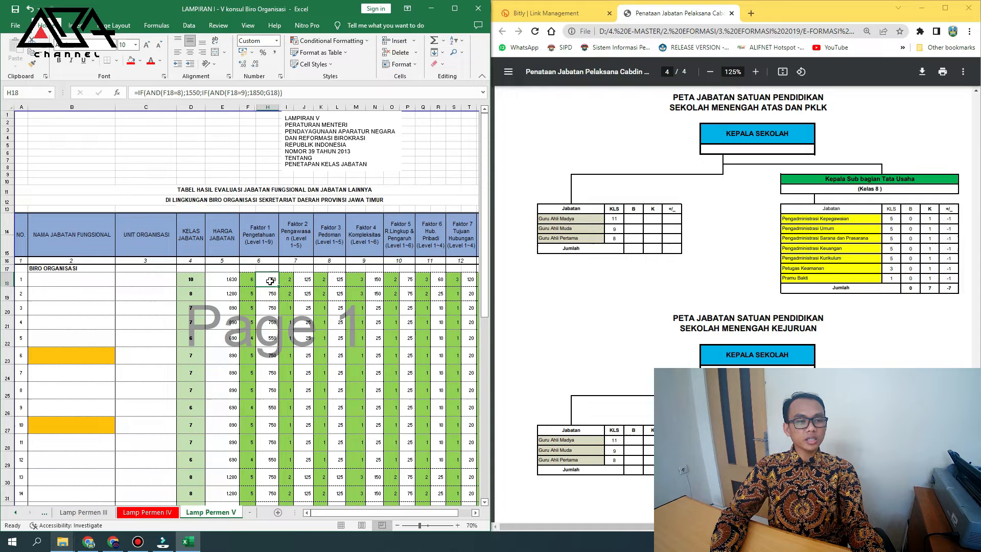
{"action": "left_click", "coordinate": [227, 283]}
{"action": "left_click", "coordinate": [267, 283]}
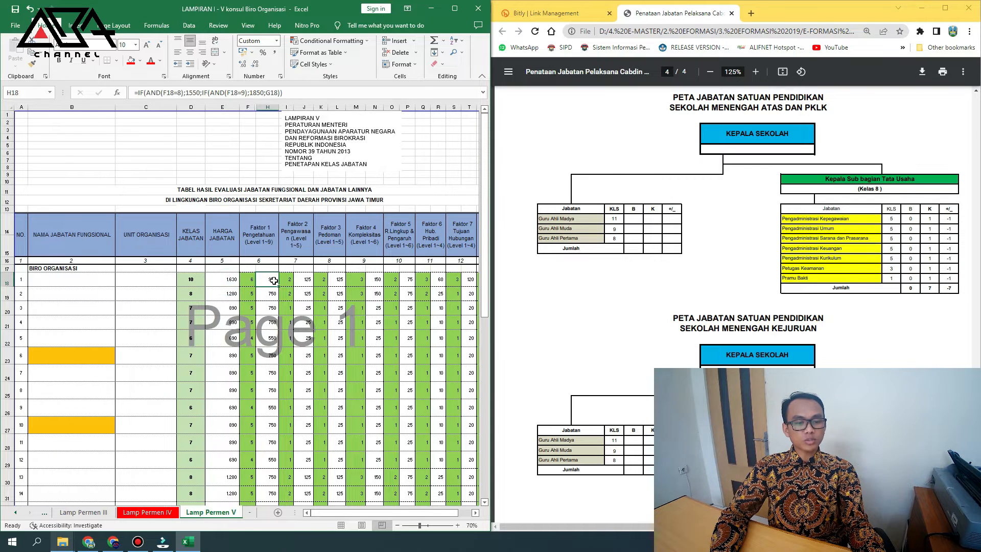
{"action": "left_click", "coordinate": [305, 282]}
{"action": "left_click", "coordinate": [338, 281]}
{"action": "left_click", "coordinate": [366, 283]}
- Clear the sample level entries in the Faktor 1, Faktor 2, Faktor 3 and Faktor 4 columns on Lamp Permen V
{"action": "left_click", "coordinate": [252, 282]}
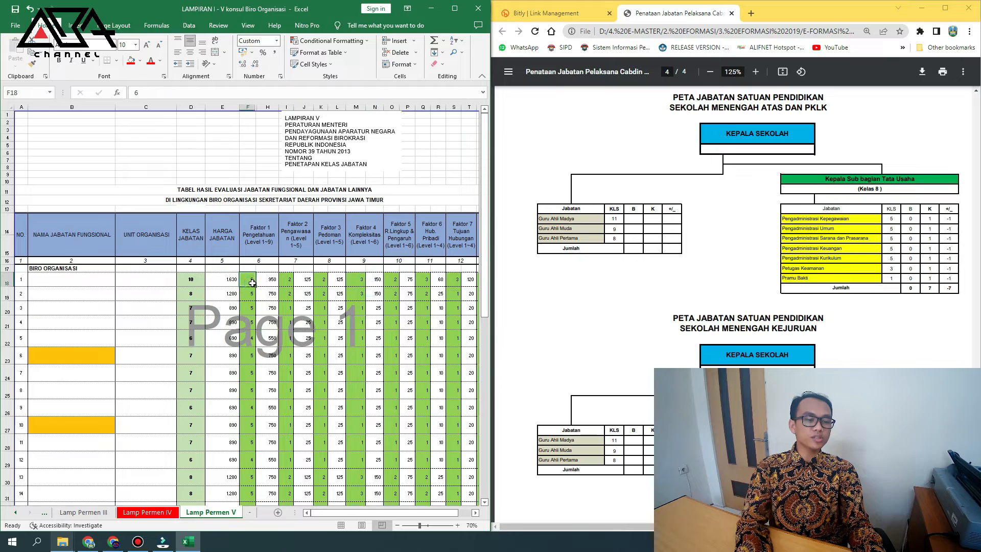
{"action": "key", "text": "ctrl+shift+Down"}
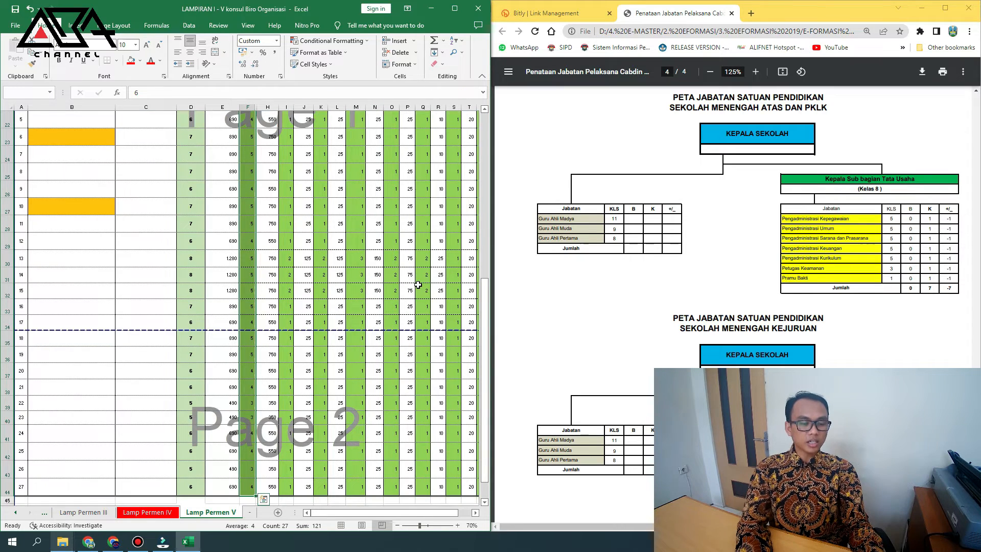
{"action": "key", "text": "Delete"}
{"action": "key", "text": "Right"}
{"action": "key", "text": "Right"}
{"action": "key", "text": "ctrl+shift+Down"}
{"action": "key", "text": "Delete"}
{"action": "key", "text": "Right"}
{"action": "key", "text": "Right"}
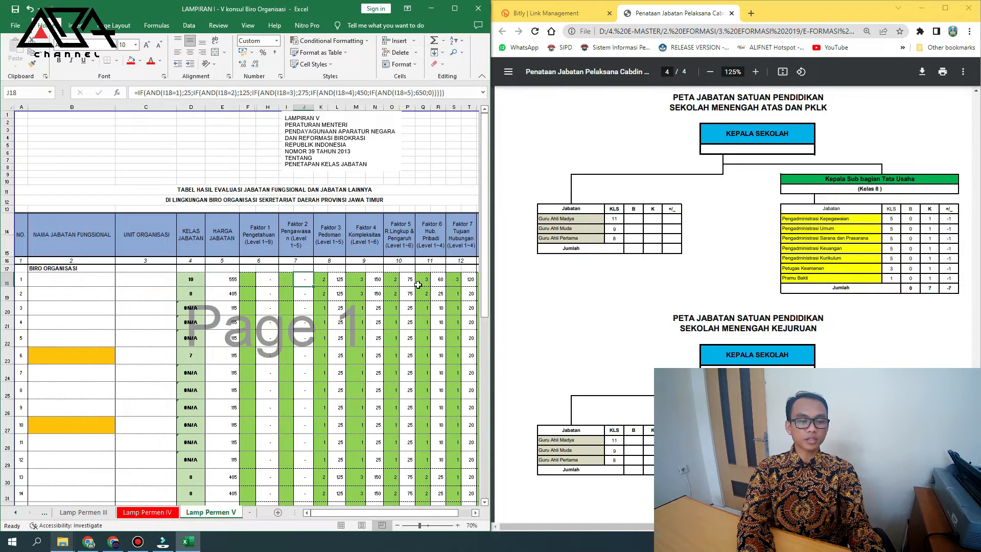
{"action": "key", "text": "ctrl+shift+Down"}
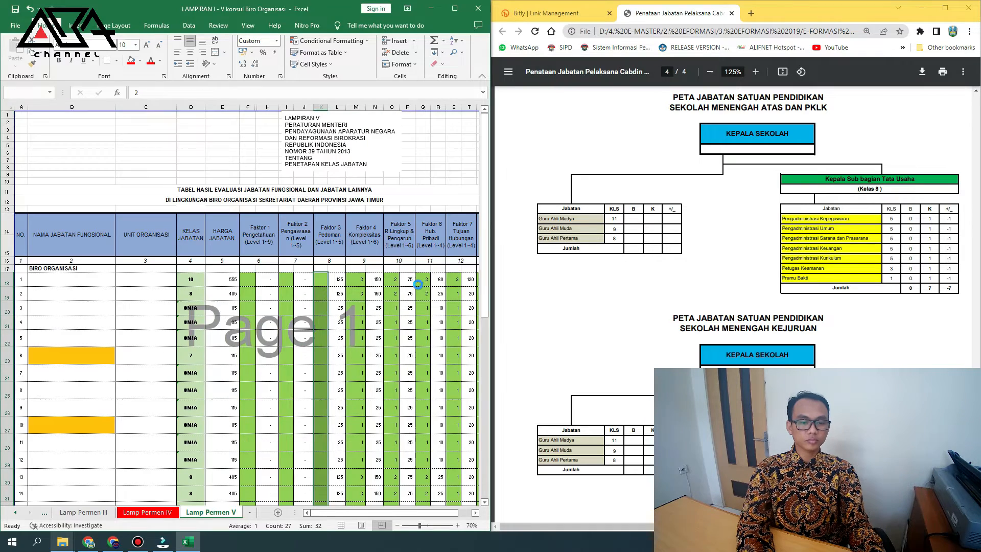
{"action": "key", "text": "Delete"}
{"action": "key", "text": "Right"}
{"action": "key", "text": "Right"}
{"action": "key", "text": "ctrl+shift+Down"}
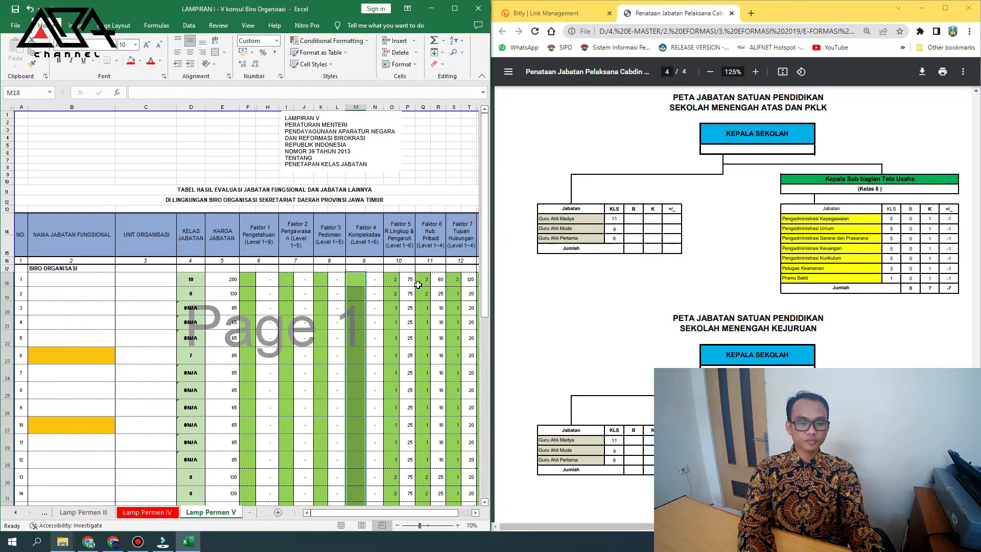
{"action": "key", "text": "Delete"}
- Clear the sample level entries in the Faktor 5 to Faktor 9 columns on Lamp Permen V and return to the first row's number cell
{"action": "key", "text": "Right"}
{"action": "key", "text": "Right"}
{"action": "key", "text": "ctrl+shift+Down"}
{"action": "key", "text": "Delete"}
{"action": "key", "text": "Right"}
{"action": "key", "text": "Right"}
{"action": "key", "text": "ctrl+shift+Down"}
{"action": "key", "text": "Delete"}
{"action": "key", "text": "Right"}
{"action": "key", "text": "Right"}
{"action": "key", "text": "ctrl+shift+Down"}
{"action": "key", "text": "Delete"}
{"action": "key", "text": "Right"}
{"action": "key", "text": "Right"}
{"action": "key", "text": "ctrl+shift+Down"}
{"action": "key", "text": "Delete"}
{"action": "key", "text": "Right"}
{"action": "key", "text": "Right"}
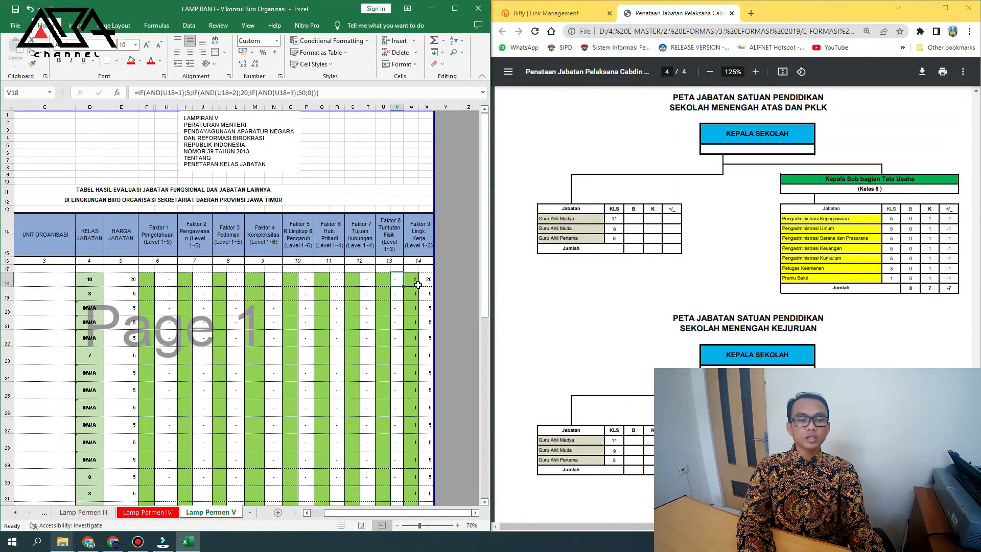
{"action": "key", "text": "Left"}
{"action": "key", "text": "Left"}
{"action": "key", "text": "Right"}
{"action": "key", "text": "Right"}
{"action": "key", "text": "ctrl+shift+Down"}
{"action": "key", "text": "Delete"}
{"action": "key", "text": "Left"}
{"action": "key", "text": "Left"}
{"action": "key", "text": "Left"}
{"action": "key", "text": "Left"}
{"action": "key", "text": "Left"}
{"action": "key", "text": "Left"}
{"action": "key", "text": "Left"}
{"action": "key", "text": "Left"}
{"action": "key", "text": "Left"}
{"action": "key", "text": "Left"}
{"action": "key", "text": "Left"}
{"action": "key", "text": "Left"}
{"action": "key", "text": "Left"}
{"action": "key", "text": "Left"}
{"action": "key", "text": "Left"}
{"action": "key", "text": "Left"}
{"action": "key", "text": "Left"}
{"action": "key", "text": "Left"}
{"action": "key", "text": "Left"}
{"action": "key", "text": "Left"}
{"action": "key", "text": "Left"}
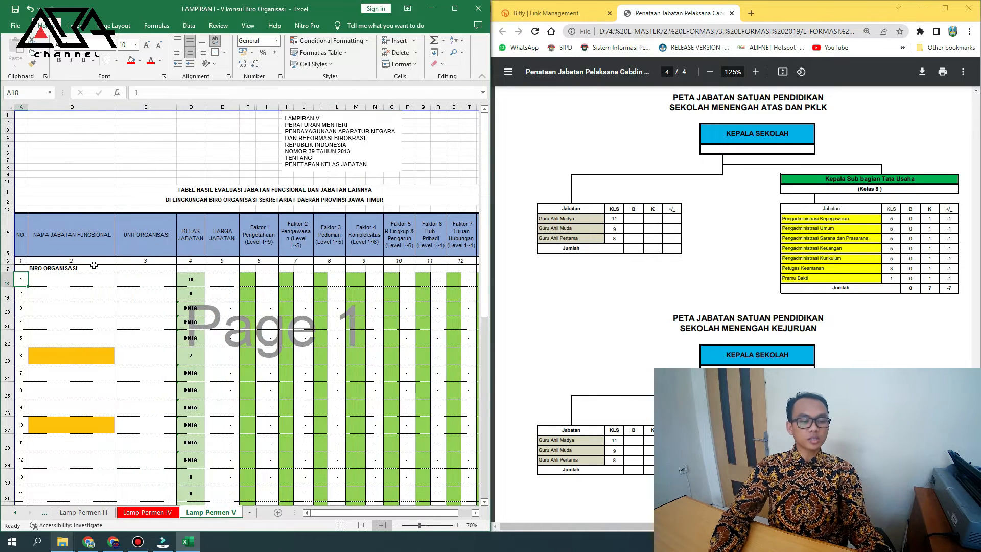
- Copy the seven position names with their Unit Organisasi from Lamp Permen III into Lamp Permen V as values only, starting at row 1
{"action": "left_click", "coordinate": [94, 265]}
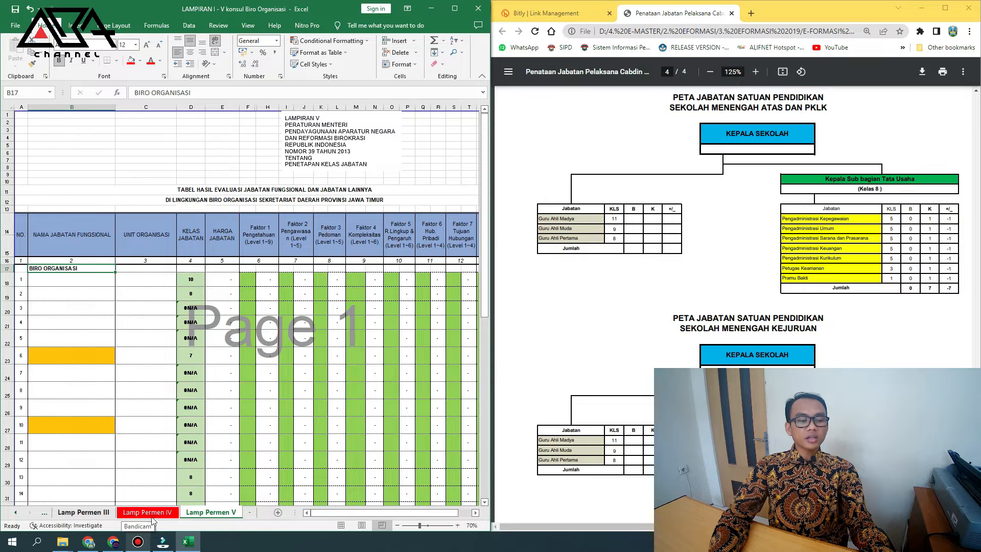
{"action": "left_click", "coordinate": [17, 512]}
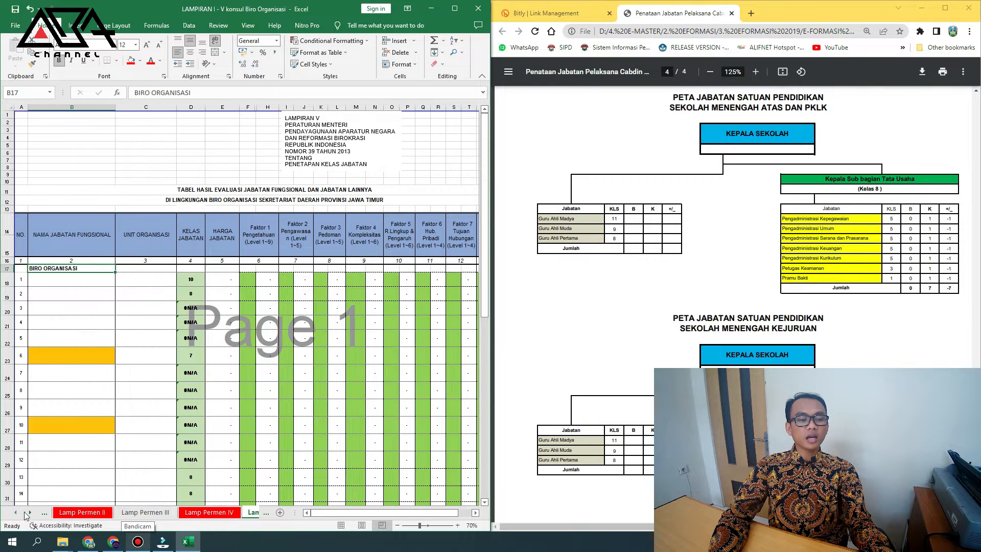
{"action": "left_click", "coordinate": [155, 515]}
{"action": "left_click_drag", "start_coordinate": [90, 239], "coordinate": [205, 322]}
{"action": "key", "text": "ctrl+c"}
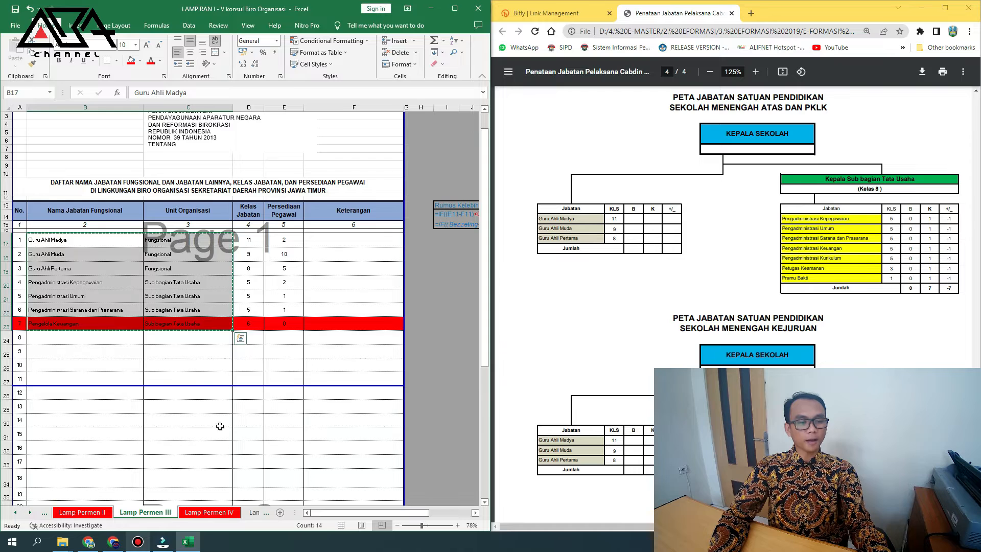
{"action": "left_click", "coordinate": [254, 512]}
{"action": "right_click", "coordinate": [57, 283]}
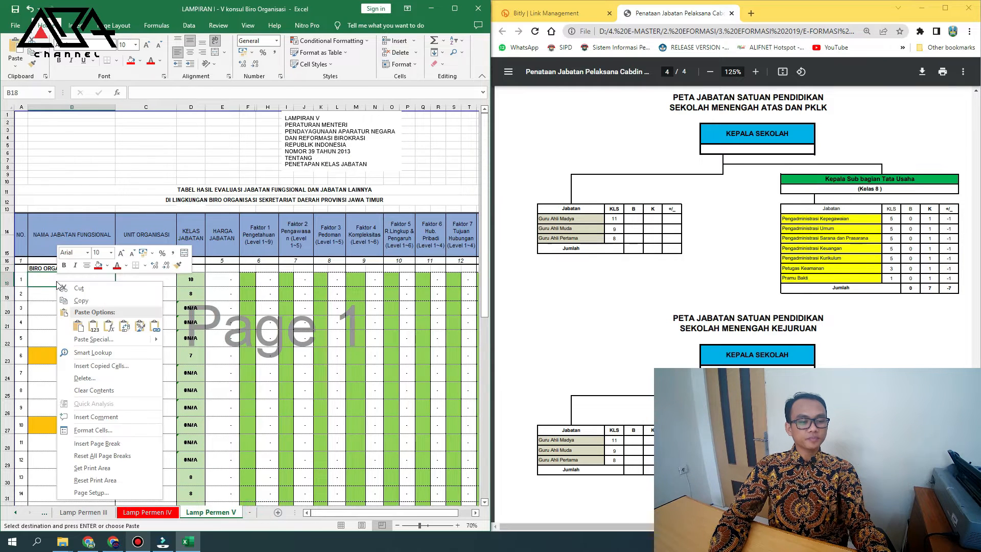
{"action": "left_click", "coordinate": [90, 327]}
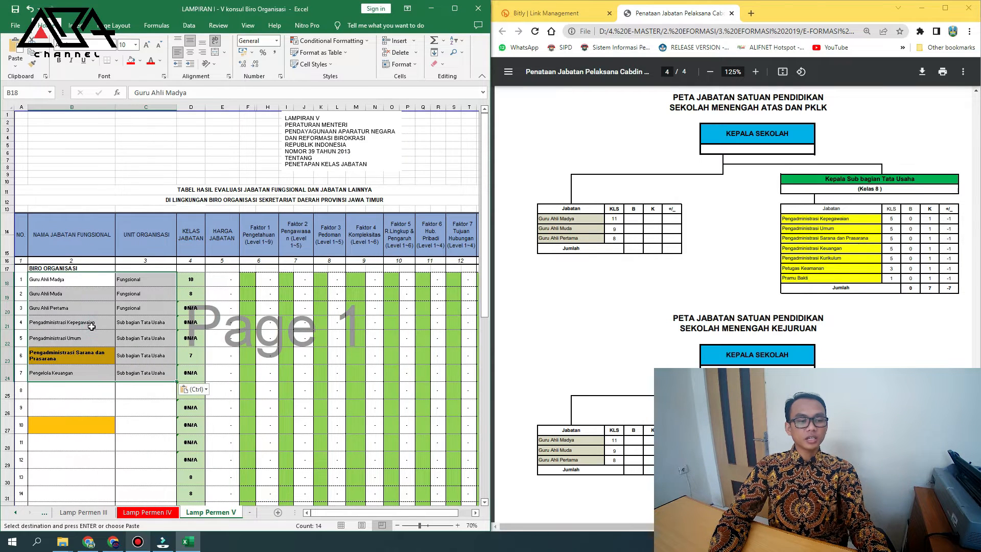
- Copy the Guru Ahli Pertama cell's format to Pengadministrasi Sarana dan Prasarana, and the blank row 8 name cell's format to the orange row 10 cell
{"action": "left_click", "coordinate": [91, 308]}
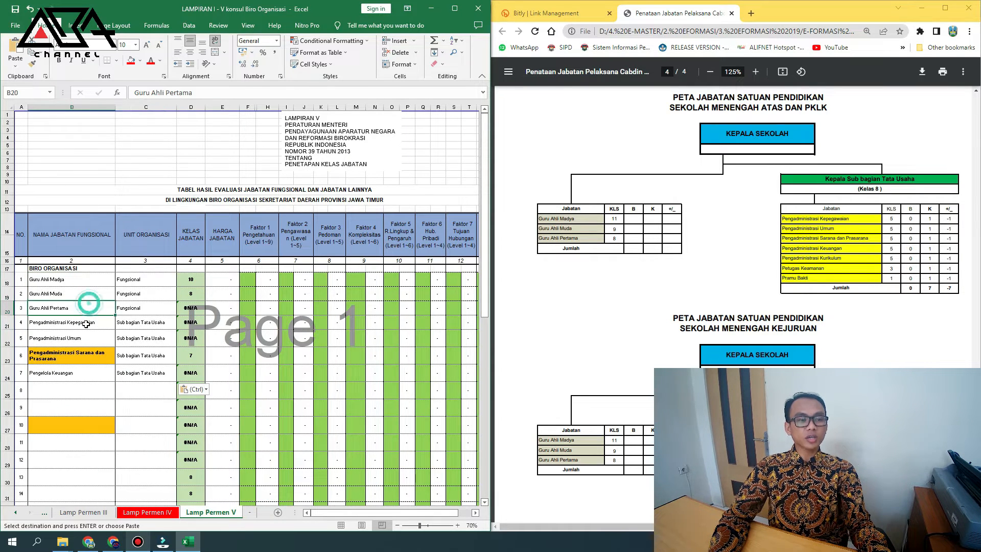
{"action": "left_click", "coordinate": [32, 63]}
{"action": "left_click", "coordinate": [85, 357]}
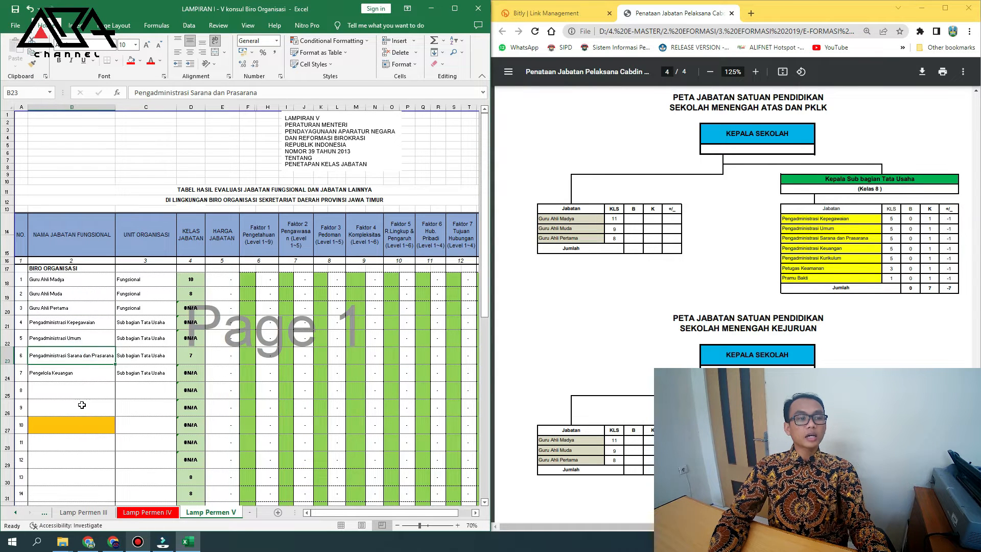
{"action": "left_click", "coordinate": [77, 391]}
{"action": "left_click", "coordinate": [31, 64]}
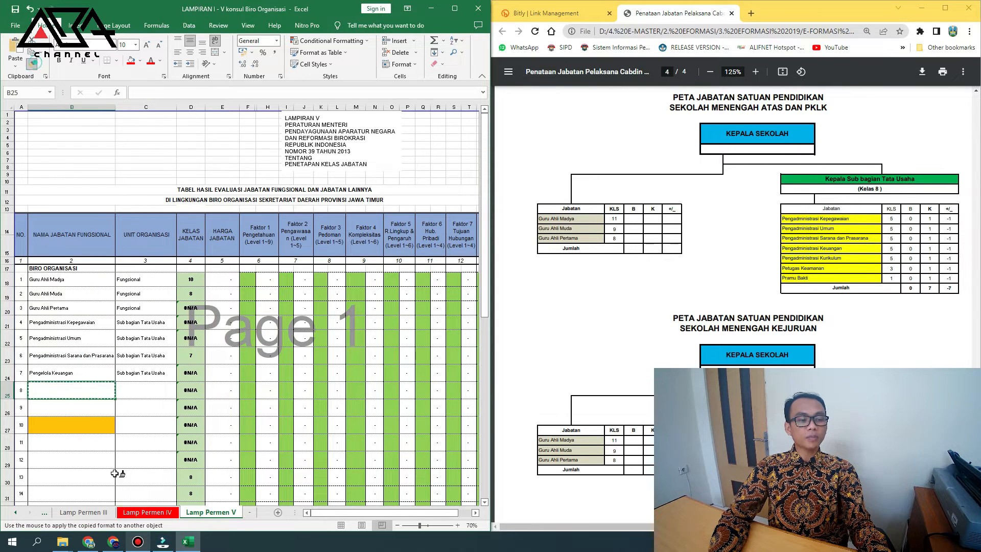
{"action": "left_click", "coordinate": [84, 432]}
- Compare the Kelas Jabatan and Harga Jabatan cells on Lamp Permen V with the Kelas Jabatan values on Lamp Permen III
{"action": "left_click", "coordinate": [191, 279]}
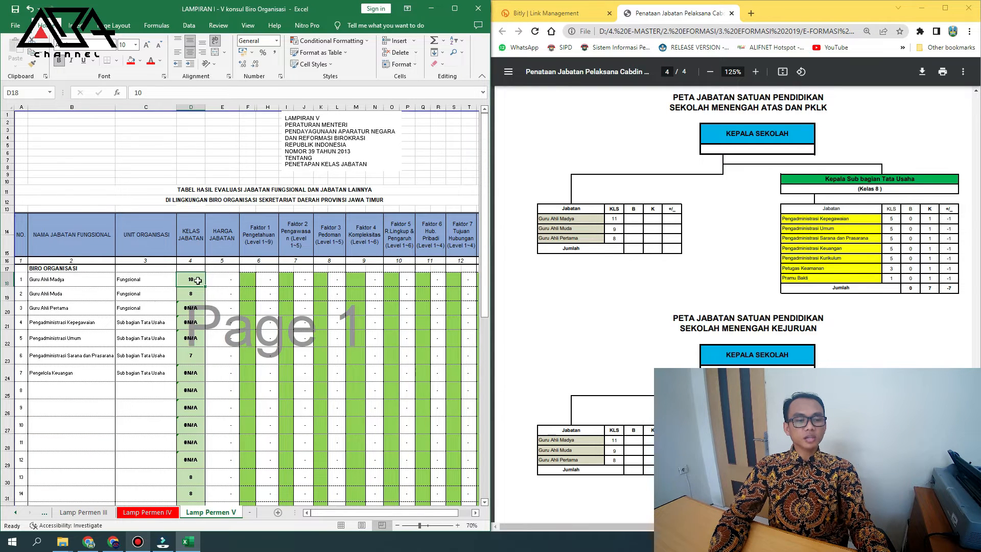
{"action": "left_click", "coordinate": [225, 277]}
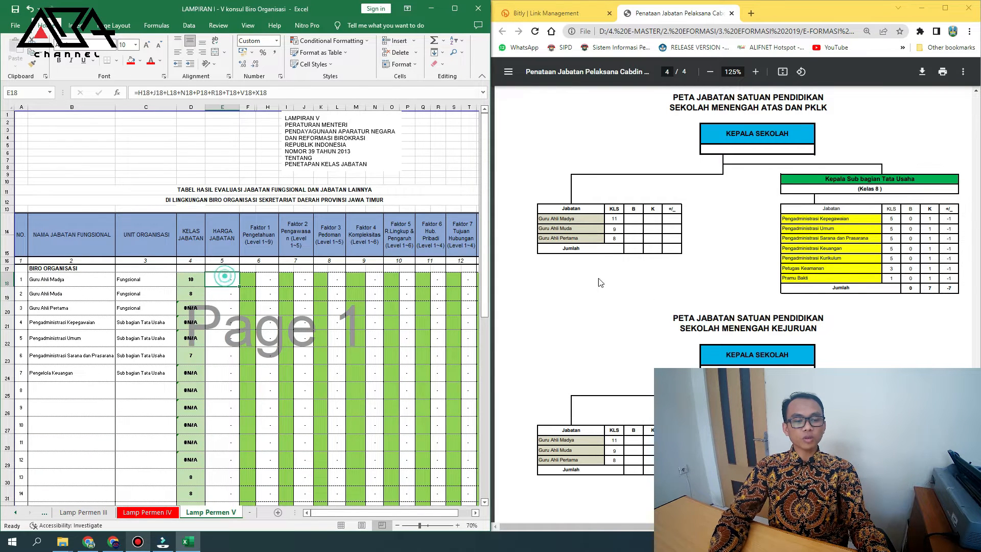
{"action": "left_click", "coordinate": [84, 512]}
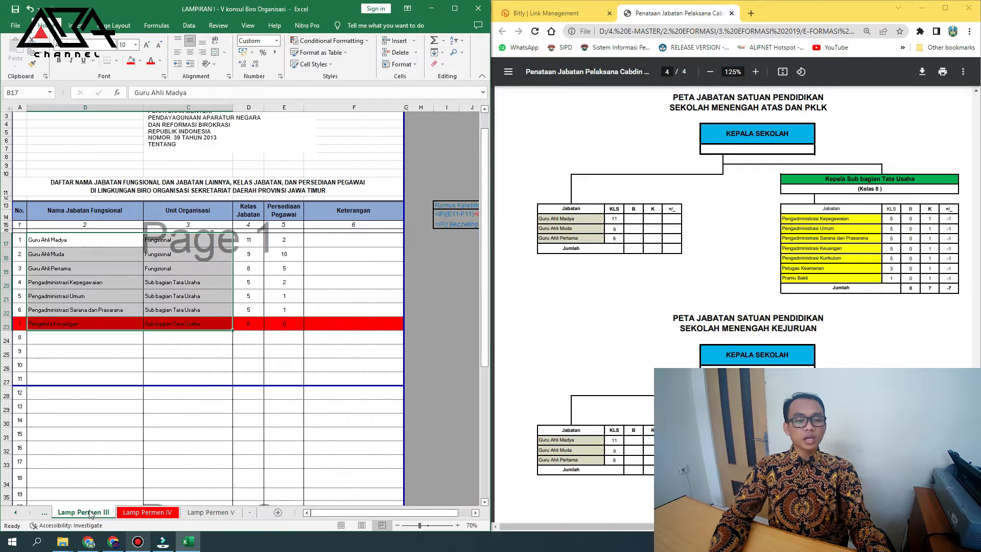
{"action": "left_click", "coordinate": [184, 240]}
{"action": "left_click", "coordinate": [236, 240]}
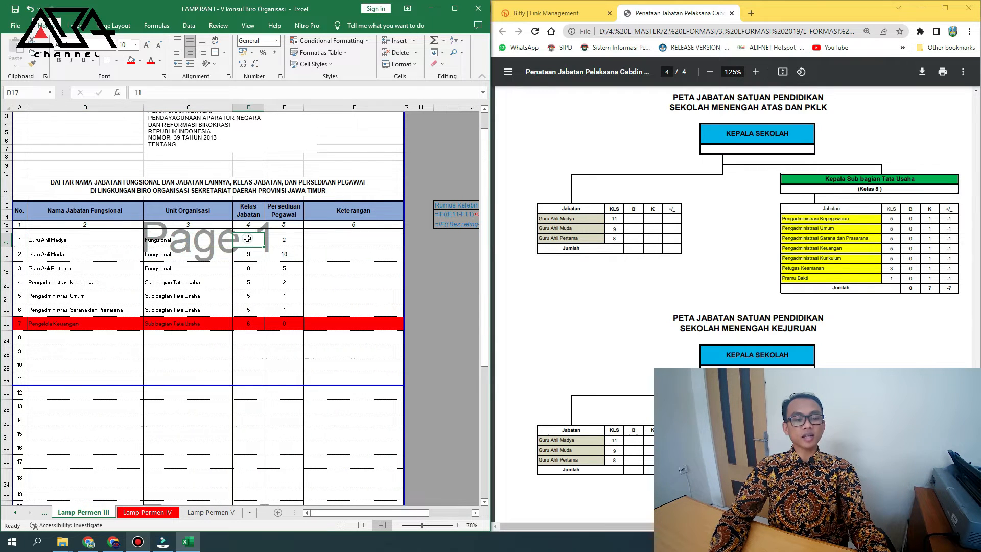
{"action": "left_click_drag", "start_coordinate": [251, 237], "coordinate": [249, 310]}
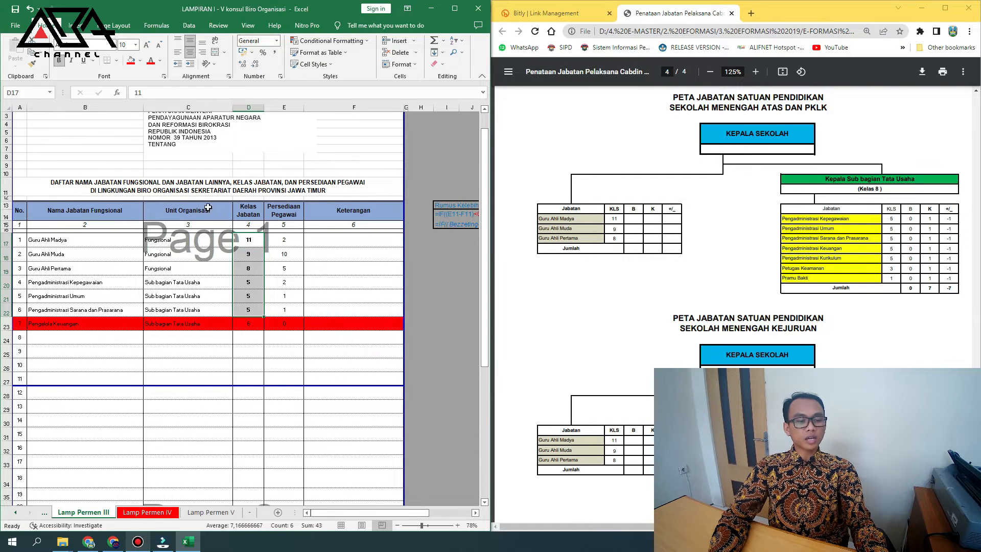
{"action": "left_click", "coordinate": [212, 512]}
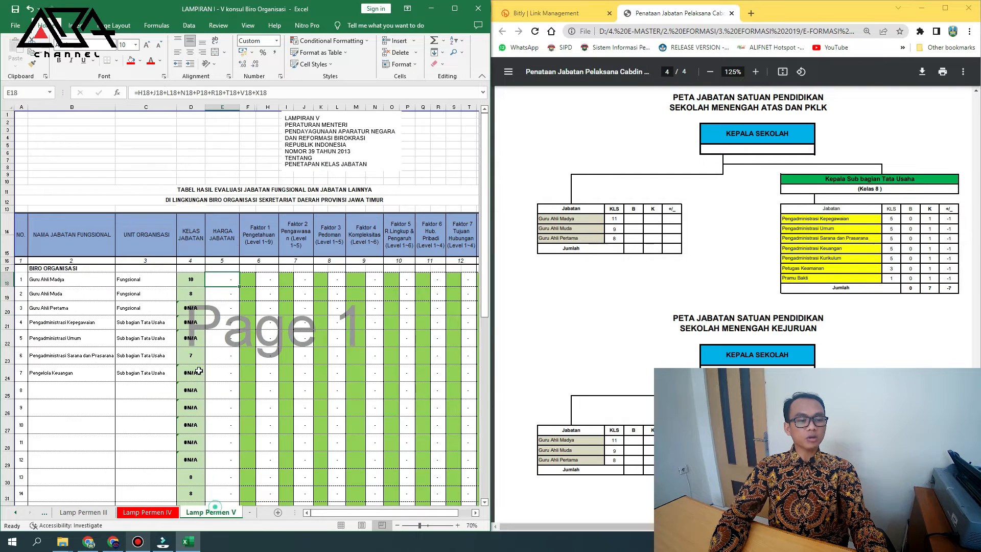
- Copy the Kelas Jabatan VLOOKUP formula from the Guru Ahli Pertama row to rows 1 to 14 on Lamp Permen V
{"action": "left_click", "coordinate": [198, 279]}
{"action": "left_click", "coordinate": [196, 308]}
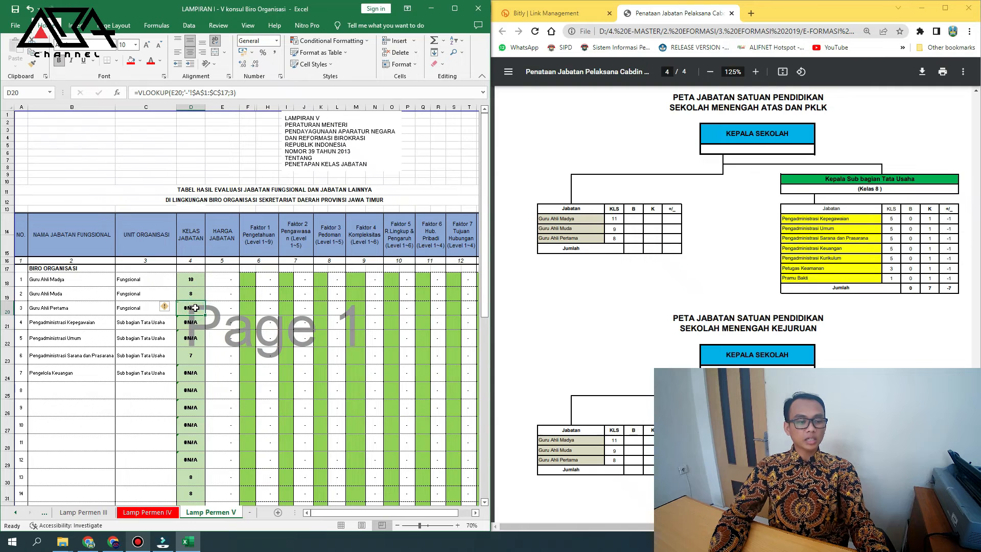
{"action": "left_click_drag", "start_coordinate": [197, 279], "coordinate": [193, 494]}
{"action": "key", "text": "ctrl+v"}
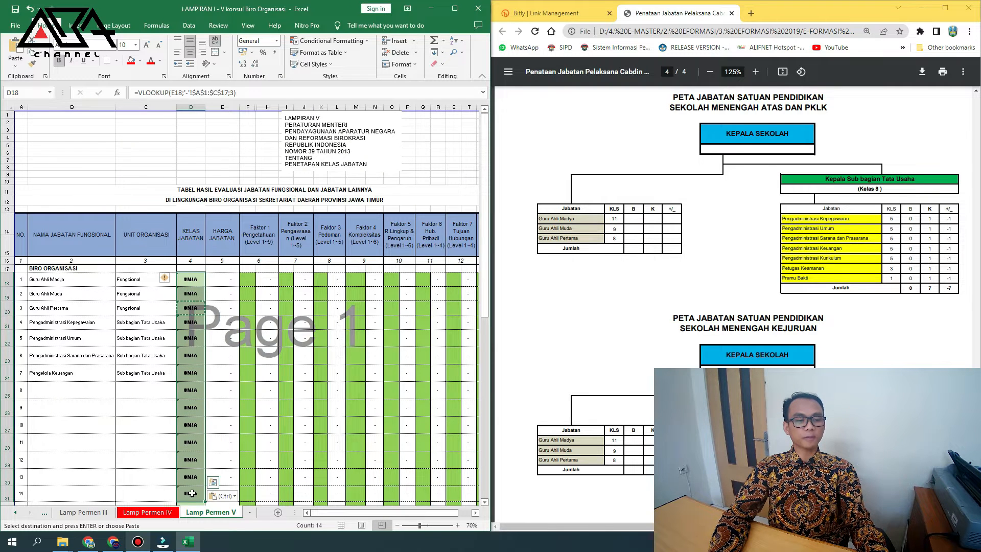
{"action": "left_click", "coordinate": [185, 280]}
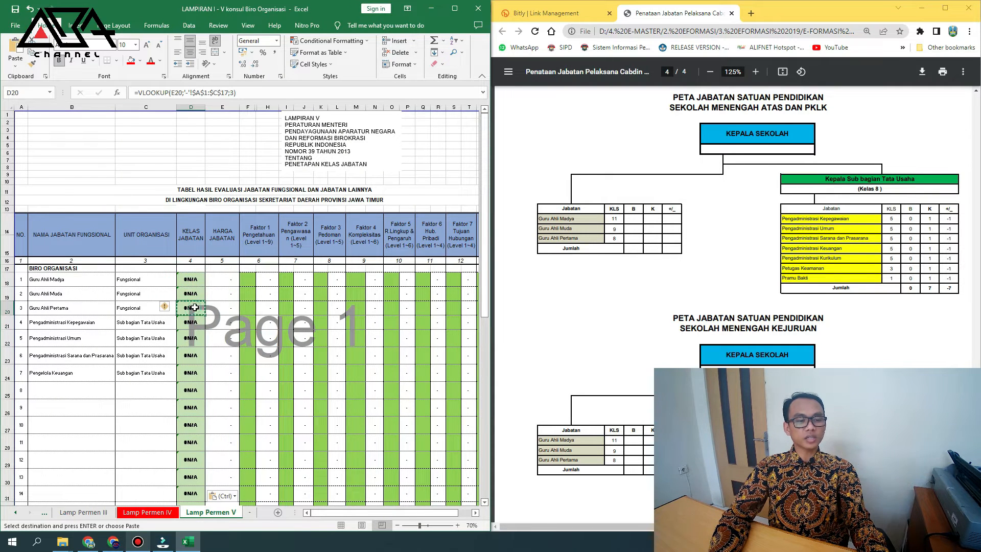
{"action": "key", "text": "Escape"}
{"action": "key", "text": "Return"}
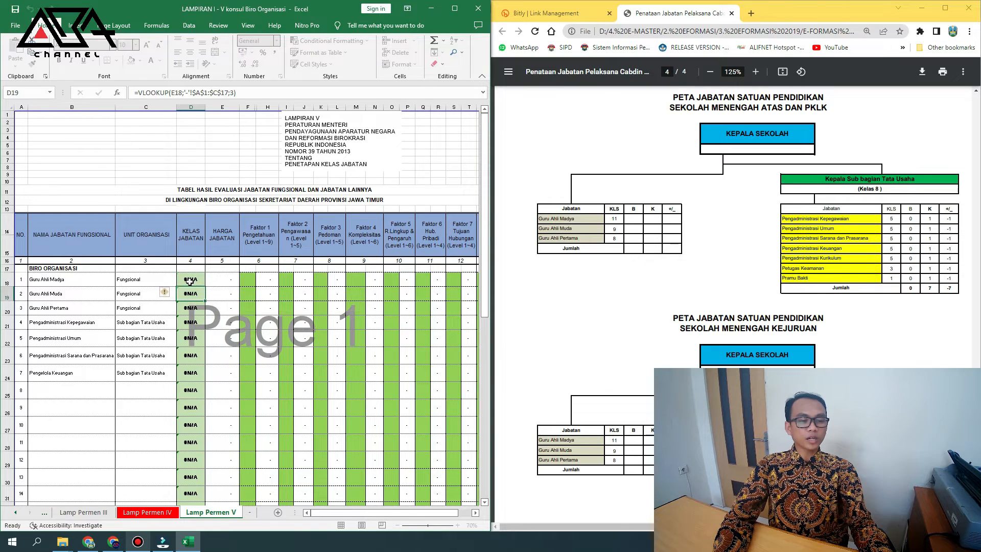
- Inspect the Harga Jabatan and Kelas Jabatan formulas of Guru Ahli Madya and the Faktor 1 and Faktor 2 headings
{"action": "left_click", "coordinate": [211, 278]}
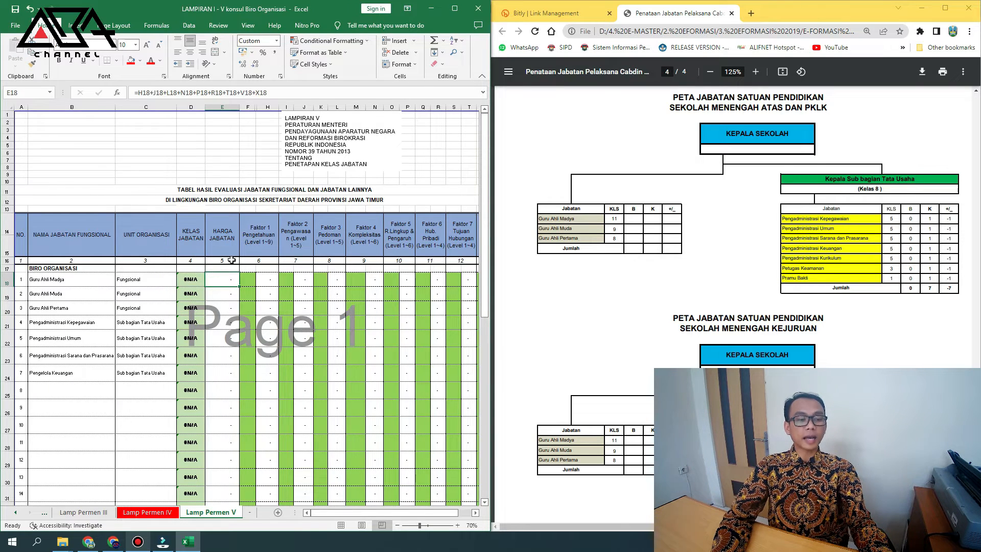
{"action": "left_click", "coordinate": [200, 279]}
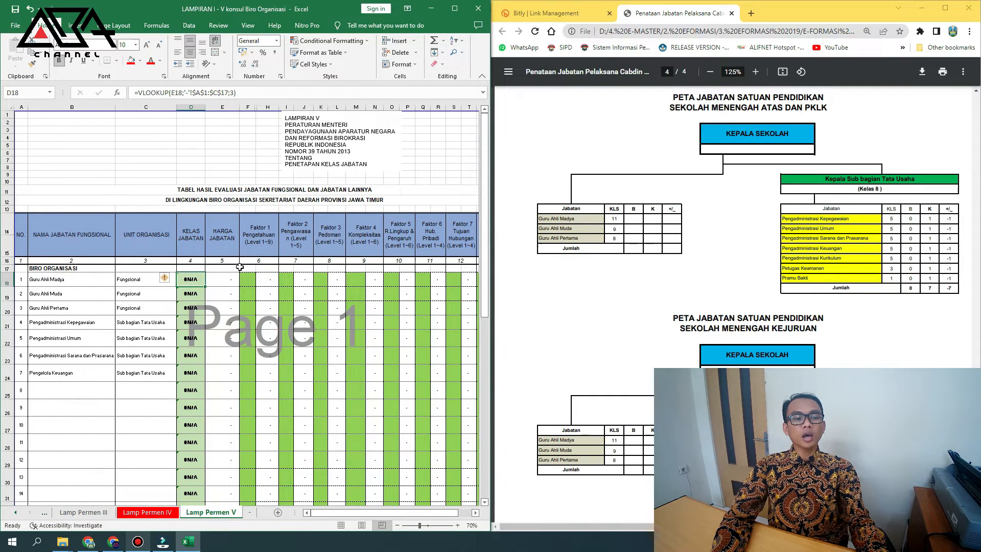
{"action": "left_click", "coordinate": [259, 240]}
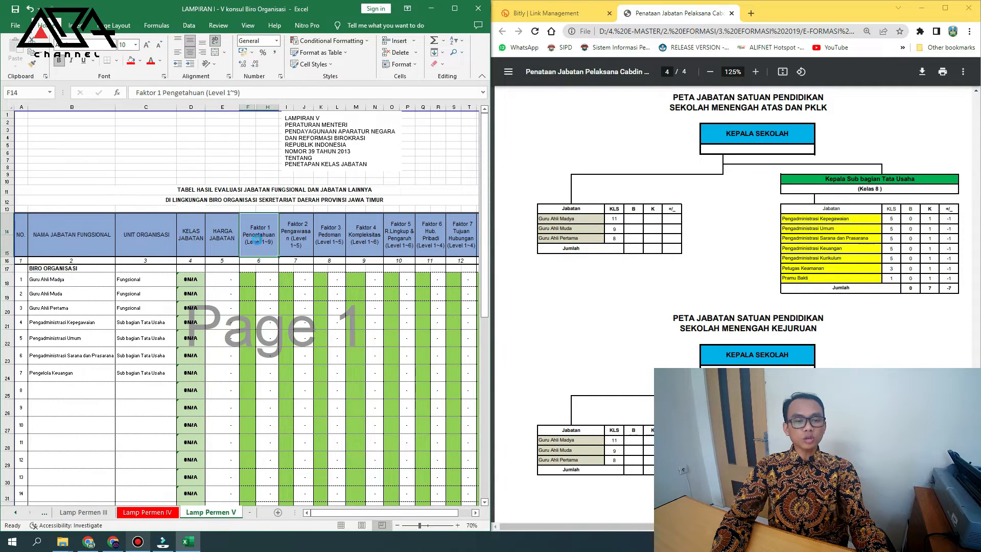
{"action": "left_click", "coordinate": [304, 235]}
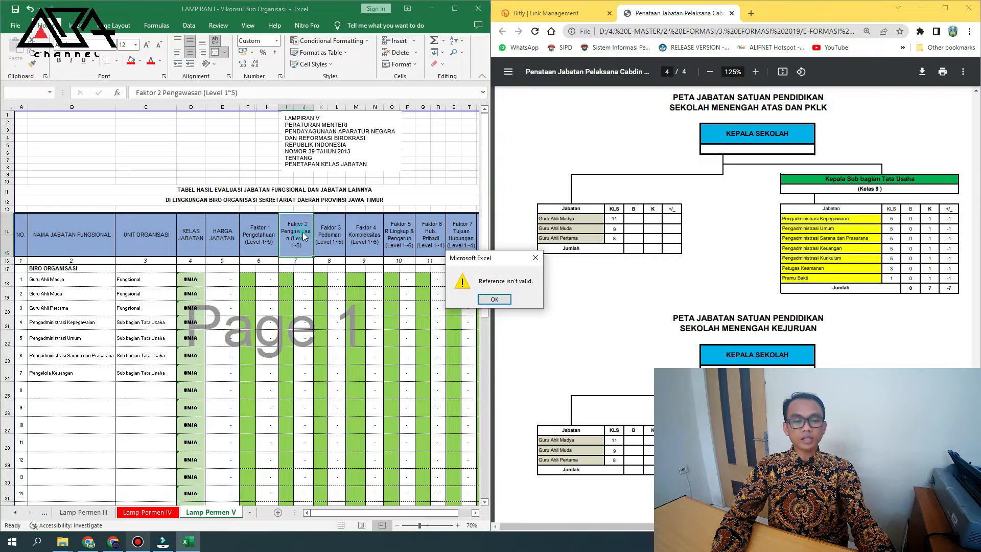
{"action": "left_click", "coordinate": [494, 299]}
- View the factor columns on Lamp Permen IV, widen the spreadsheet window beside the PDF, and return to Lamp Permen V
{"action": "left_click_drag", "start_coordinate": [338, 512], "coordinate": [292, 512]}
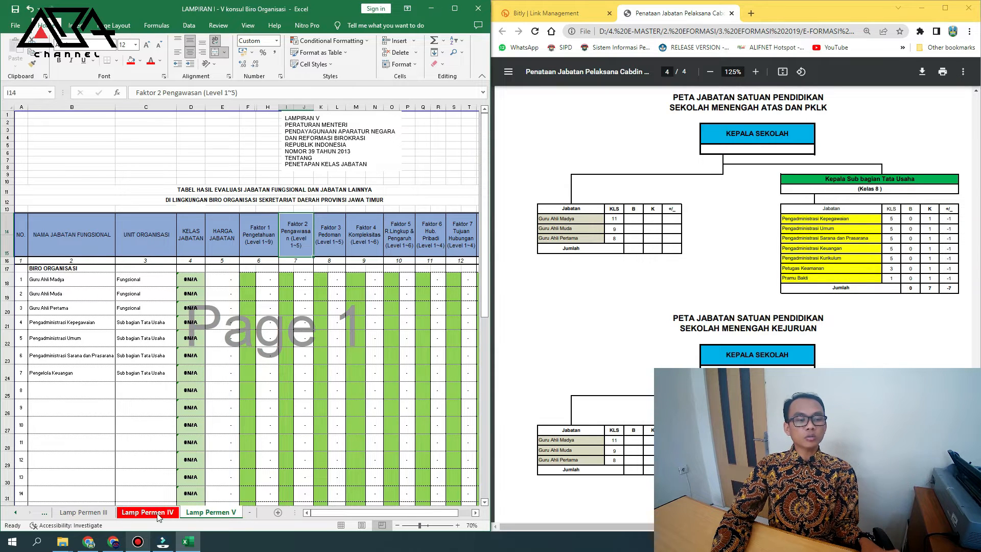
{"action": "left_click", "coordinate": [174, 514]}
{"action": "left_click_drag", "start_coordinate": [327, 513], "coordinate": [440, 515]}
{"action": "left_click_drag", "start_coordinate": [494, 246], "coordinate": [532, 269]}
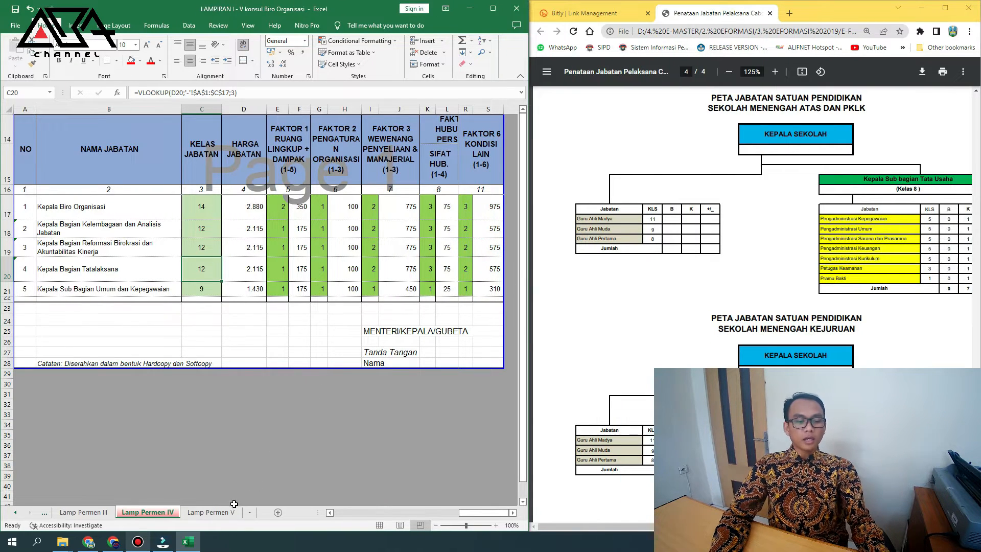
{"action": "left_click", "coordinate": [225, 512]}
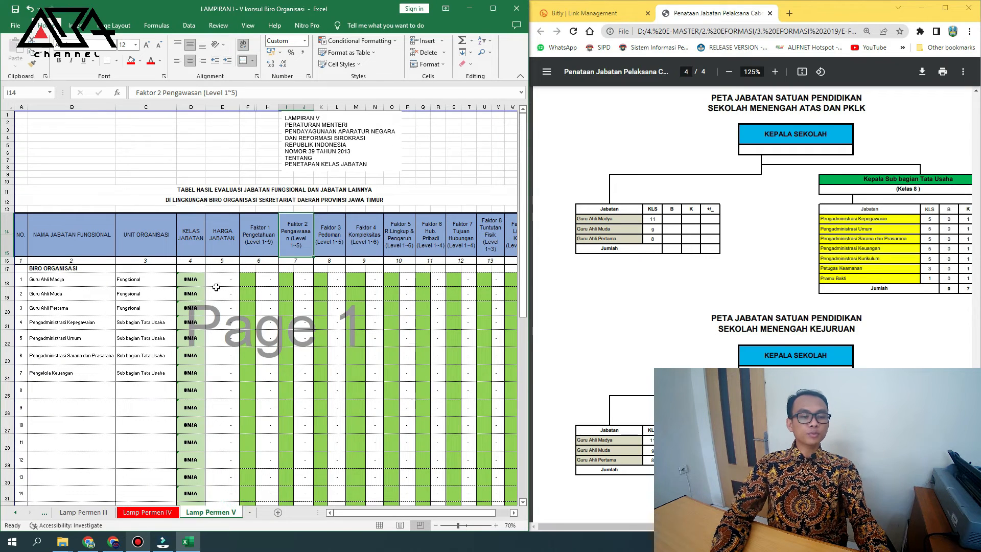
- Examine the level entry cells for Faktor 1 to Faktor 4 in the Guru Ahli Madya row
{"action": "left_click", "coordinate": [249, 280]}
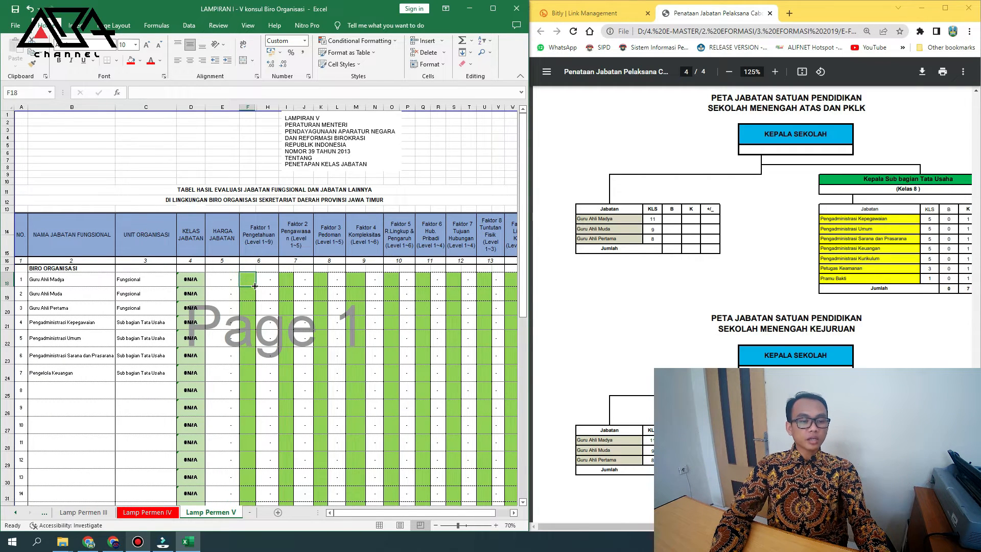
{"action": "left_click", "coordinate": [287, 278]}
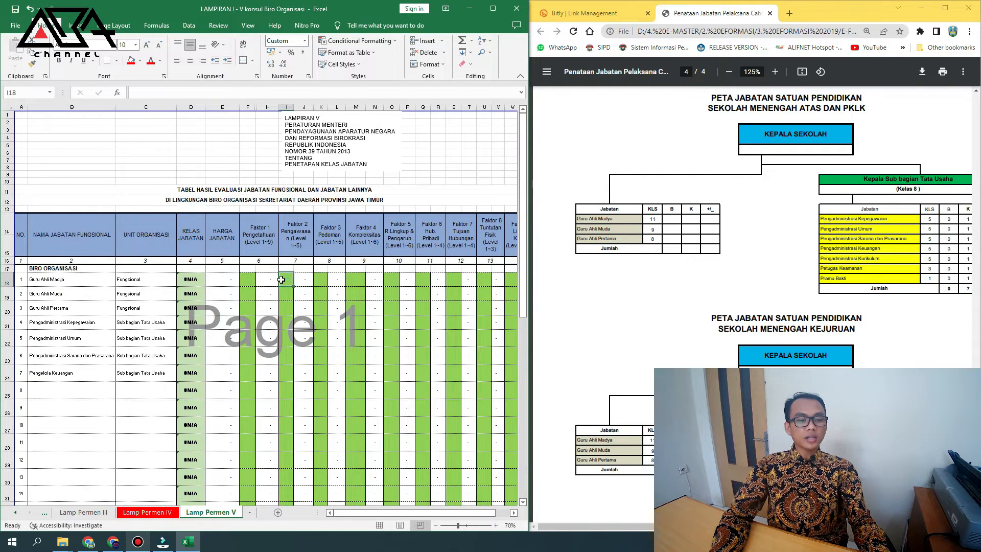
{"action": "left_click", "coordinate": [246, 282]}
{"action": "left_click", "coordinate": [287, 280]}
{"action": "left_click", "coordinate": [317, 282]}
{"action": "left_click", "coordinate": [359, 285]}
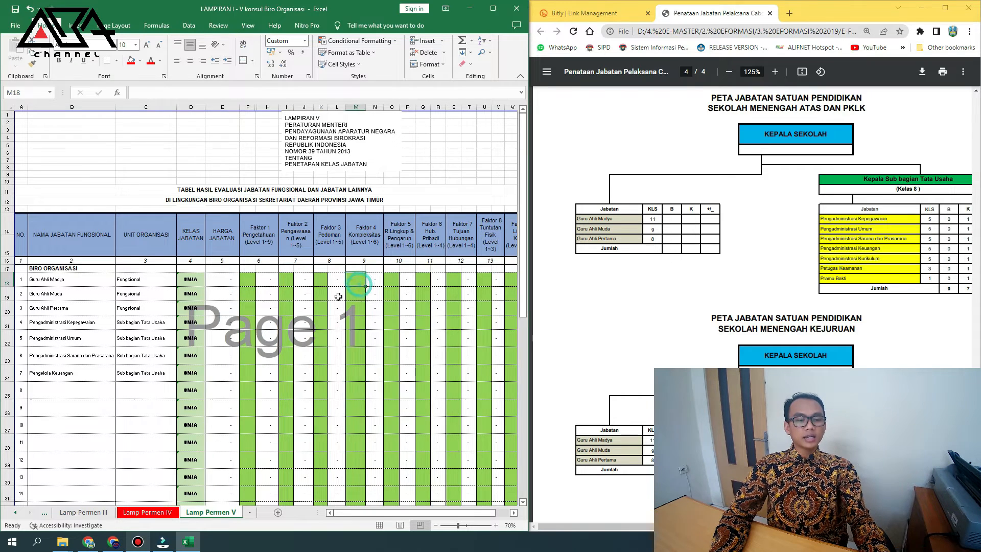
- Examine the Faktor 2 score formula in row 5 and the Harga Jabatan formula of Guru Ahli Madya
{"action": "left_click", "coordinate": [296, 313]}
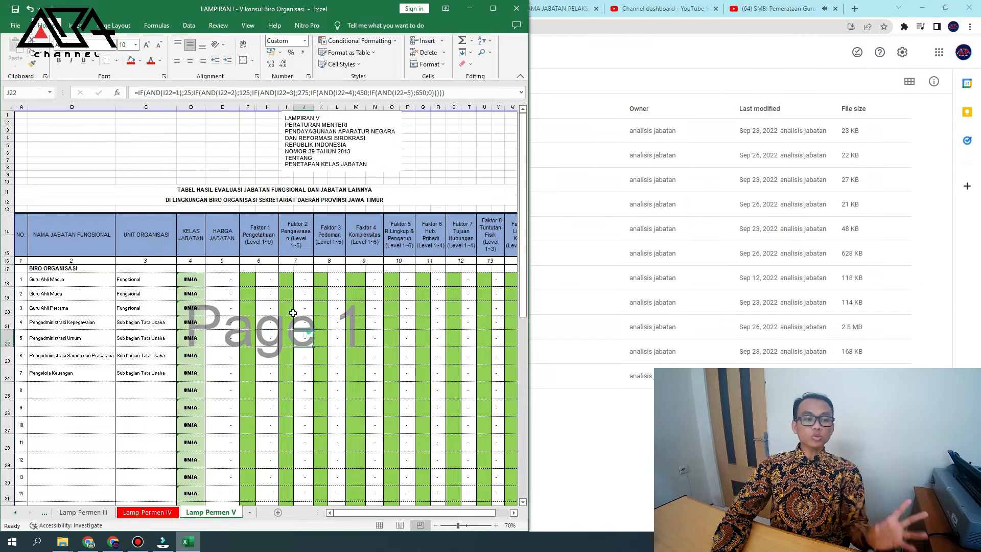
{"action": "left_click", "coordinate": [232, 279]}
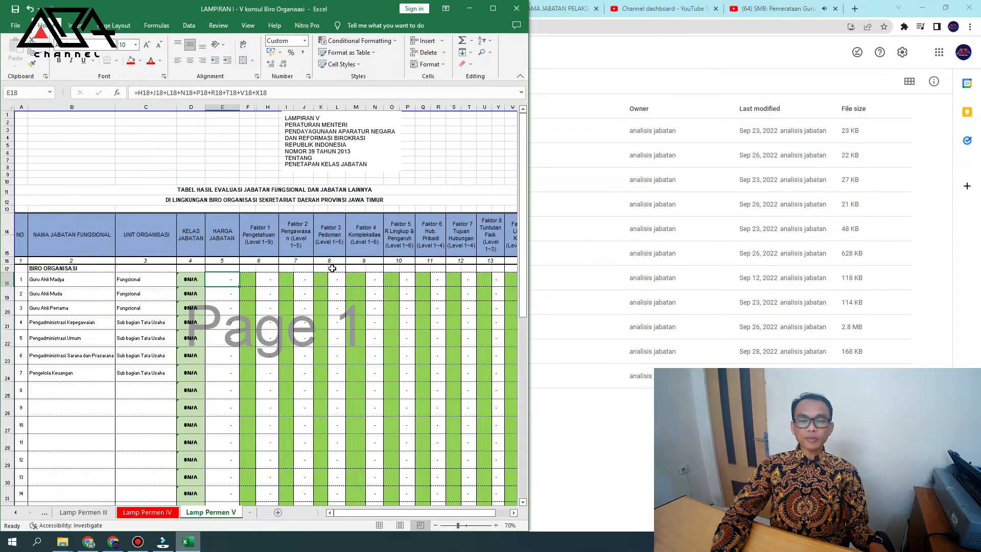
- Switch to the Bhn Materi Persiapan Evjab 2022 Drive folder, locate REKAP NAMA JABATAN PELAKSANA DAN FUNGSIONAL HASIL RAPAT..xlsx and open that workbook
{"action": "key", "text": "alt+Tab"}
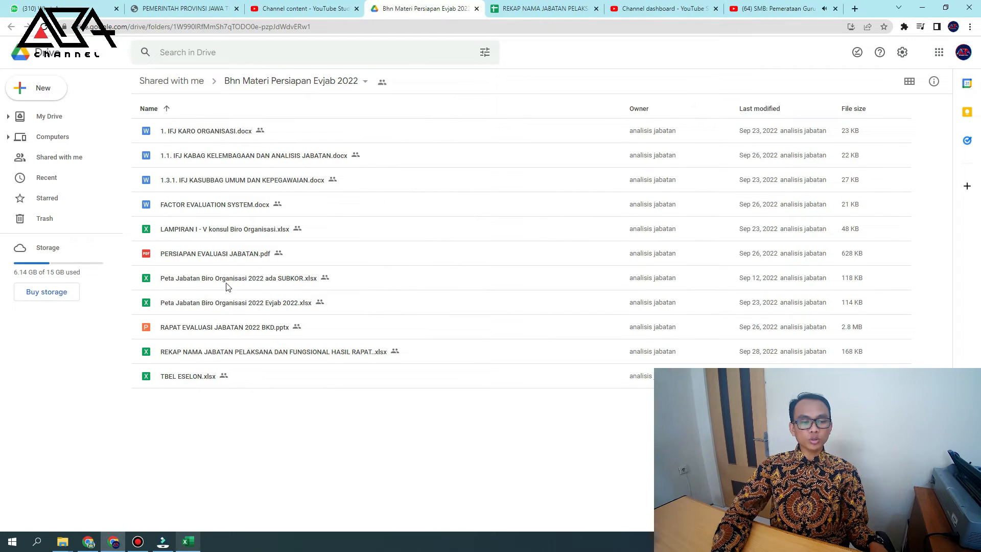
{"action": "left_click", "coordinate": [227, 352]}
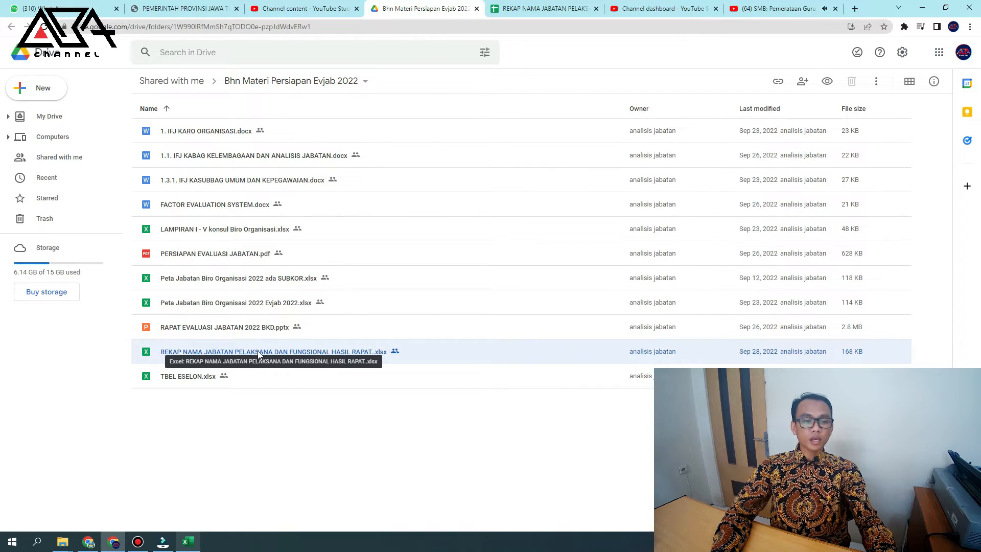
{"action": "right_click", "coordinate": [258, 351]}
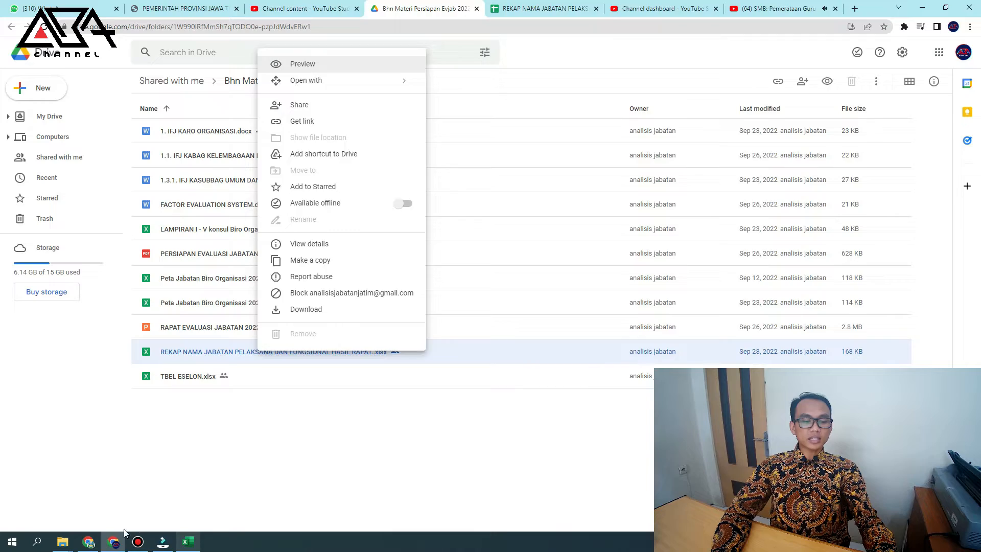
{"action": "left_click", "coordinate": [83, 541]}
{"action": "left_click", "coordinate": [264, 432]}
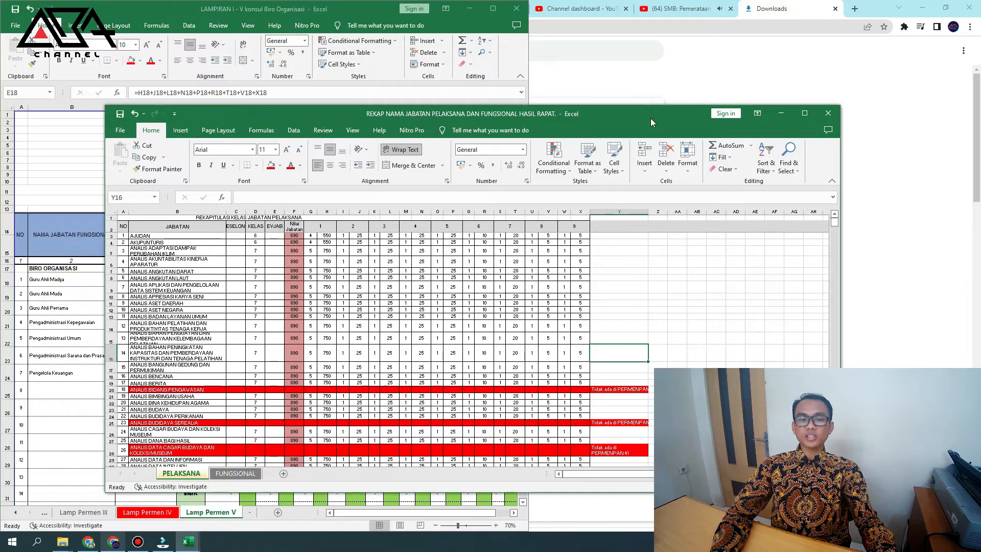
- Arrange the REKAP NAMA JABATAN workbook side by side with Lamp Permen V of the LAMPIRAN I - V workbook
{"action": "left_click_drag", "start_coordinate": [651, 119], "coordinate": [980, 79]}
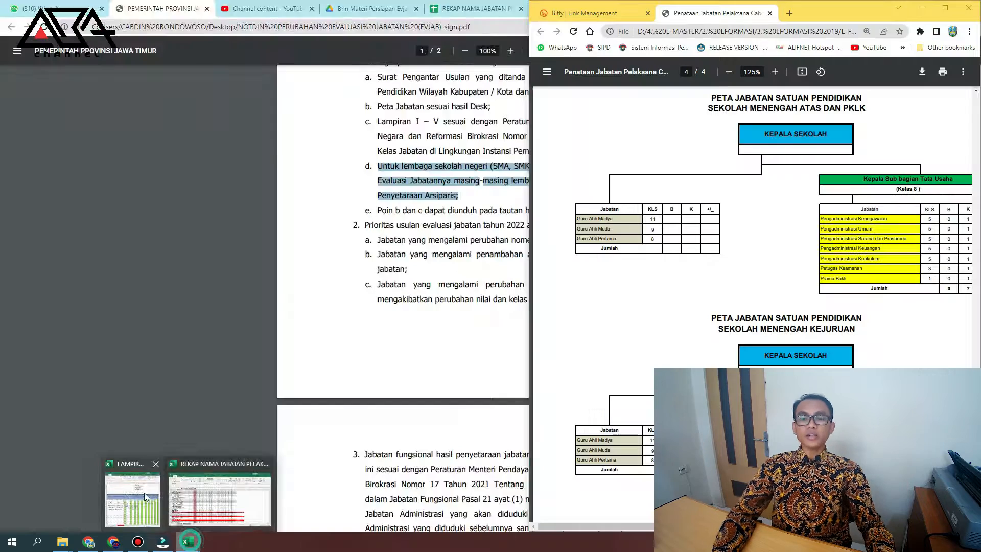
{"action": "left_click", "coordinate": [144, 491]}
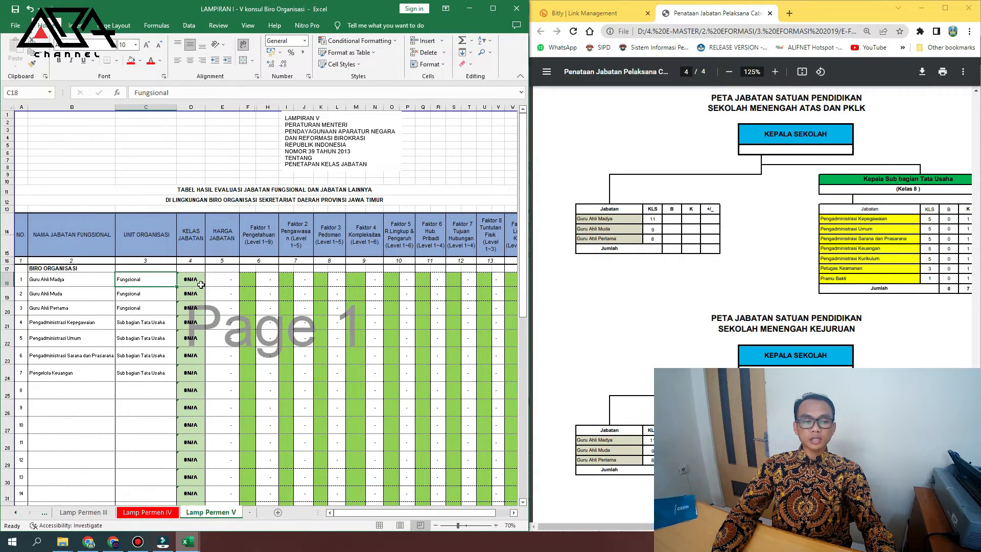
{"action": "left_click", "coordinate": [230, 279]}
{"action": "mouse_move", "coordinate": [189, 539]}
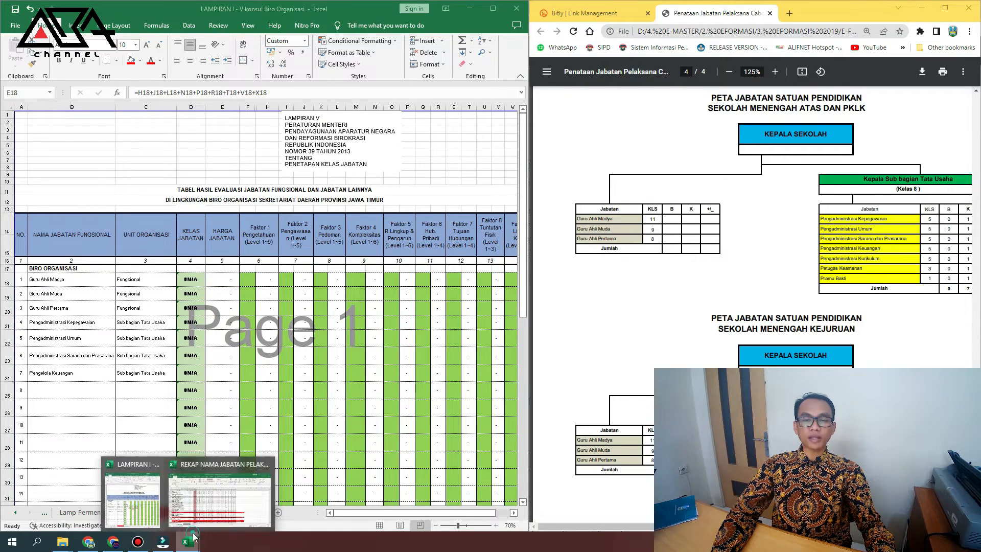
{"action": "left_click", "coordinate": [223, 490]}
{"action": "left_click_drag", "start_coordinate": [620, 203], "coordinate": [980, 158]}
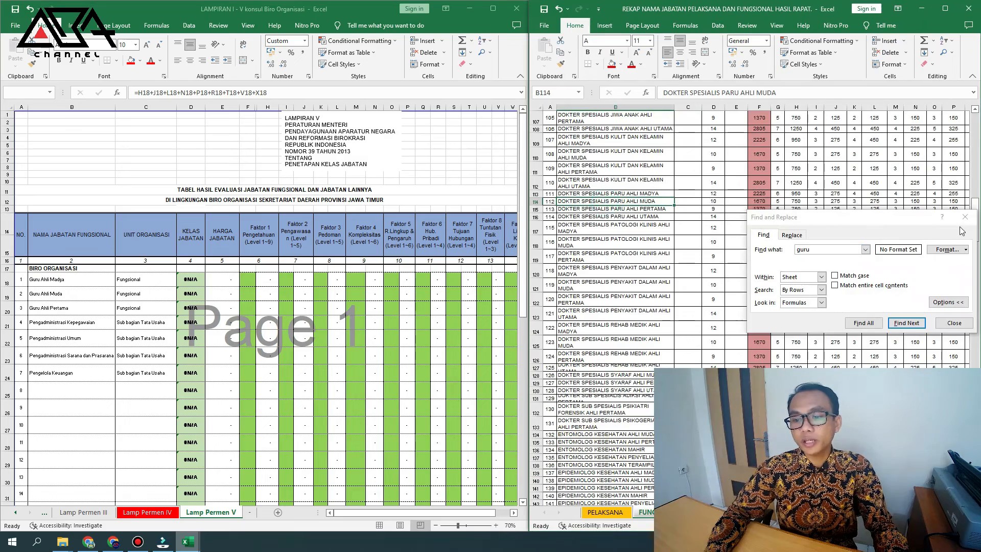
- Search the functional positions sheet of the REKAP workbook for "madya"
{"action": "left_click", "coordinate": [831, 249]}
{"action": "left_click", "coordinate": [630, 216]}
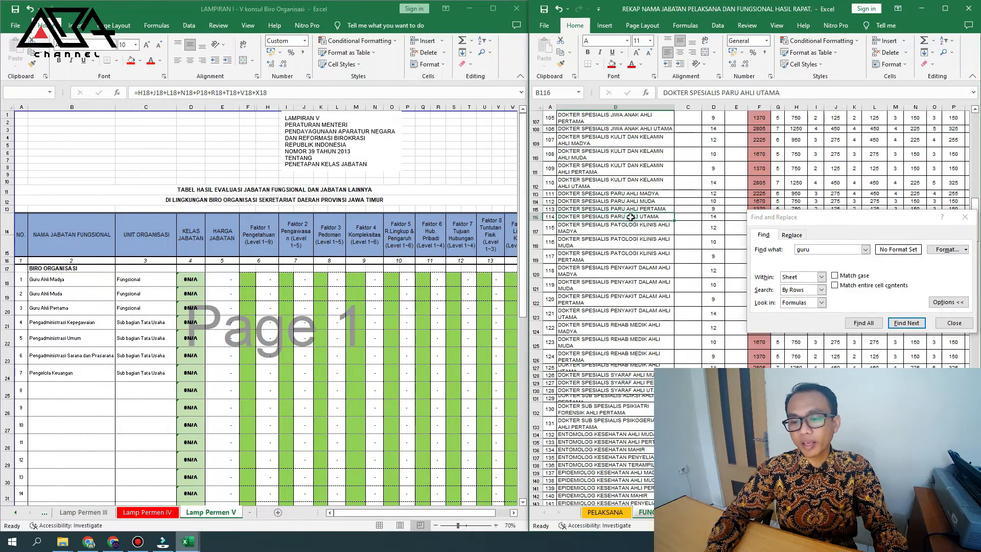
{"action": "left_click", "coordinate": [940, 324]}
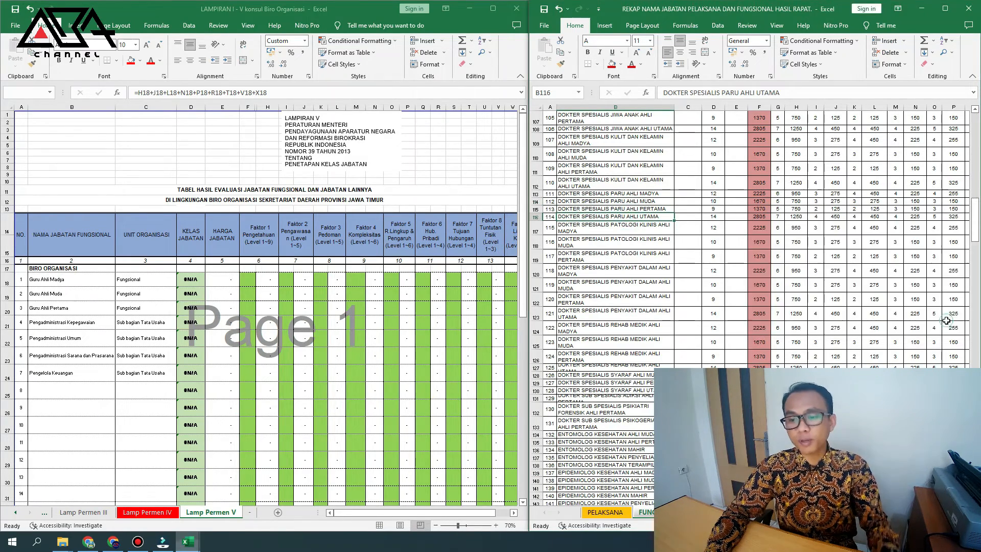
{"action": "key", "text": "ctrl+f"}
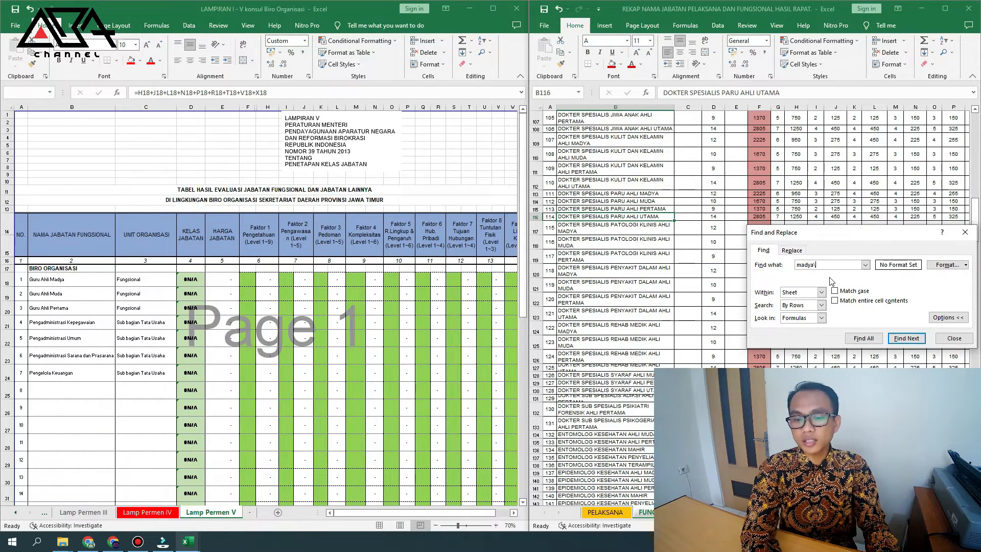
{"action": "key", "text": "Return"}
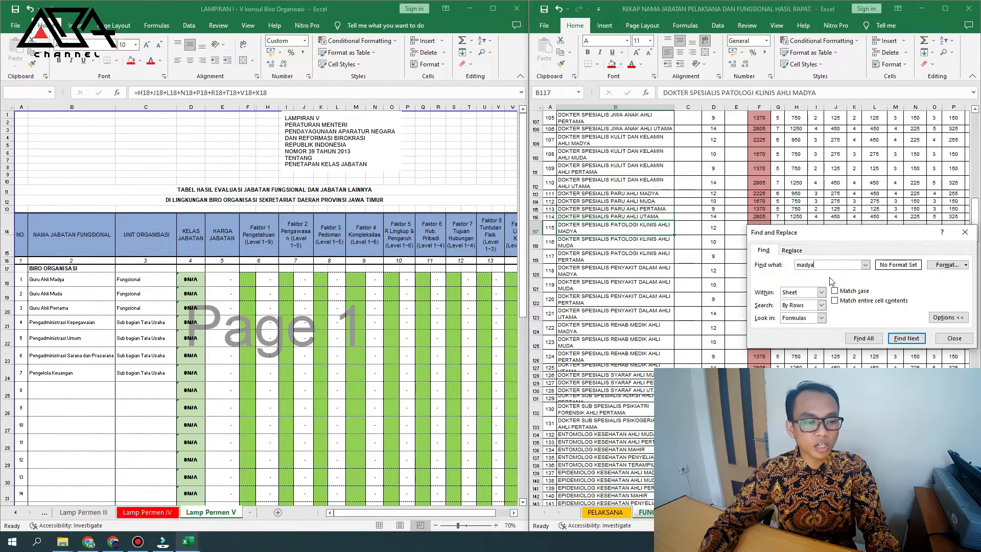
{"action": "left_click", "coordinate": [913, 340]}
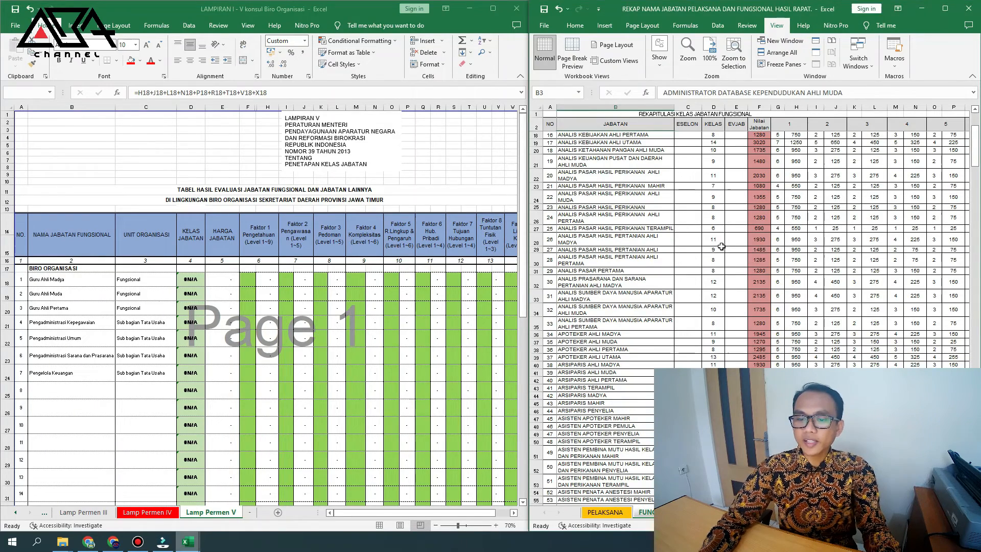
- Examine the Kelas value and factor 1 level of Analis Pasar Hasil Pertanian Ahli Madya in the REKAP workbook
{"action": "left_click", "coordinate": [721, 248]}
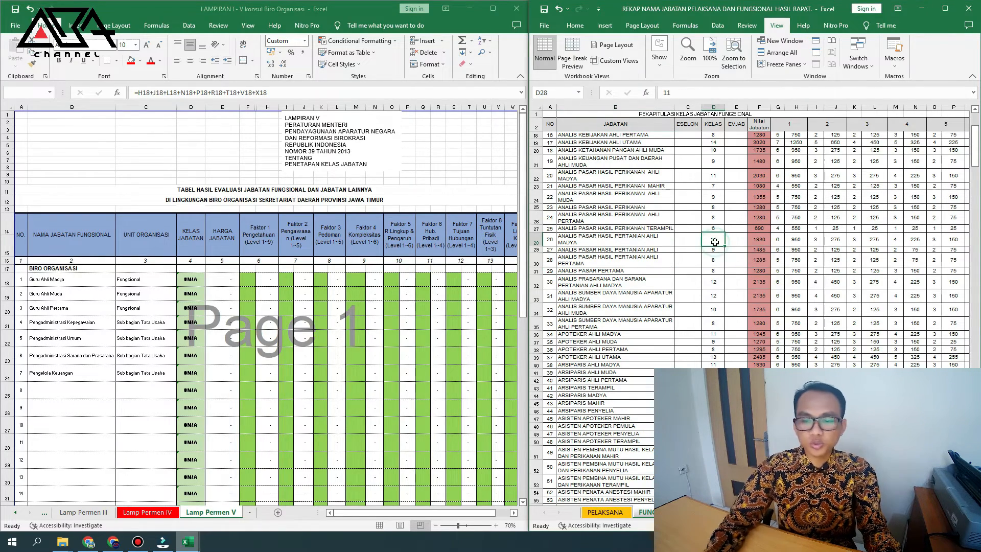
{"action": "key", "text": "Right"}
{"action": "key", "text": "Right"}
{"action": "key", "text": "Right"}
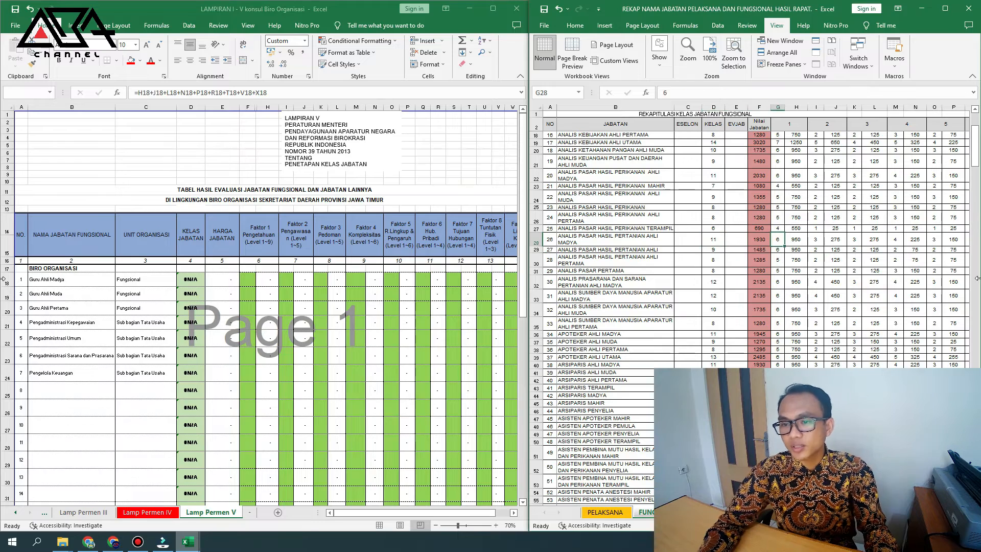
- Fill the nine factor level columns G, I, K, M, O, Q, S, U and W of the functional positions sheet with light green
{"action": "left_click", "coordinate": [777, 107]}
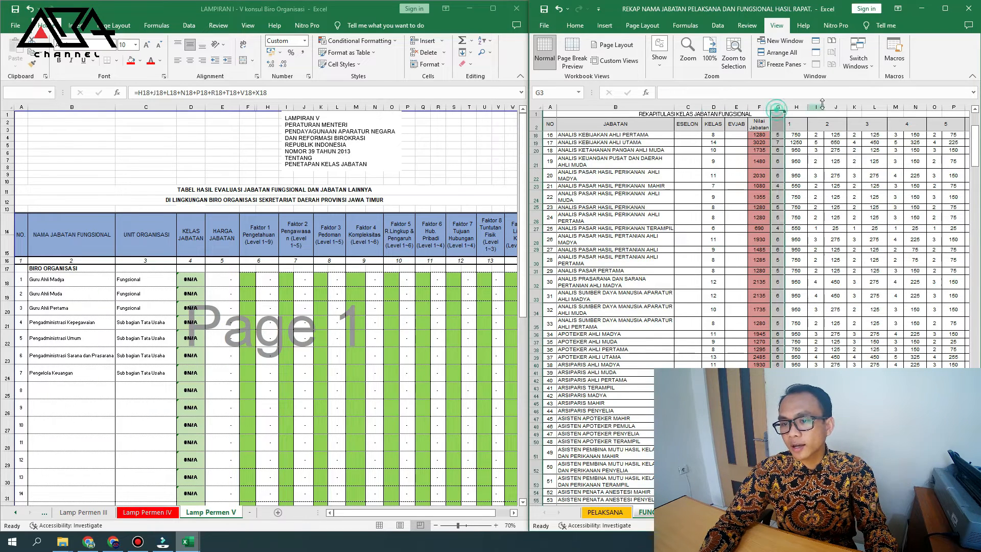
{"action": "left_click", "coordinate": [815, 107], "text": "ctrl"}
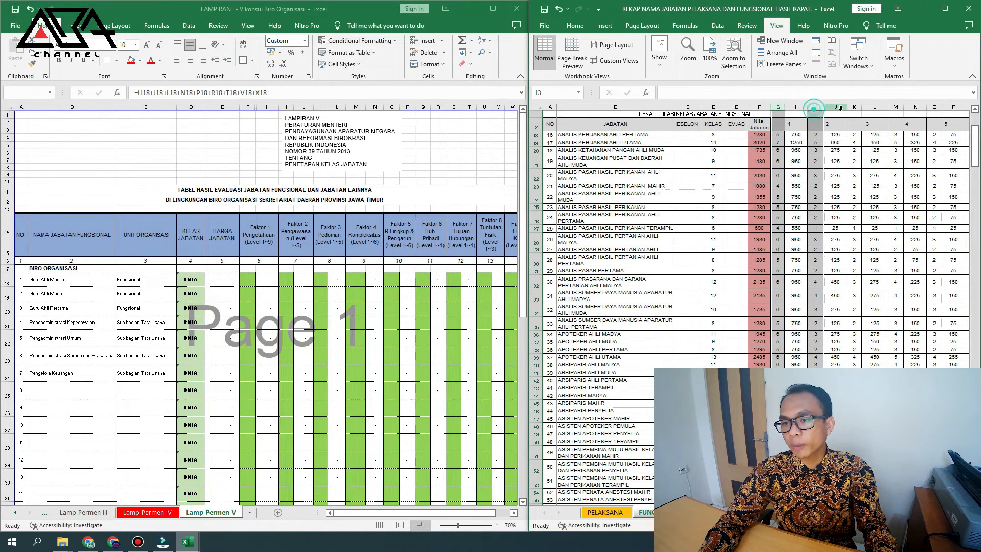
{"action": "left_click", "coordinate": [854, 107], "text": "ctrl"}
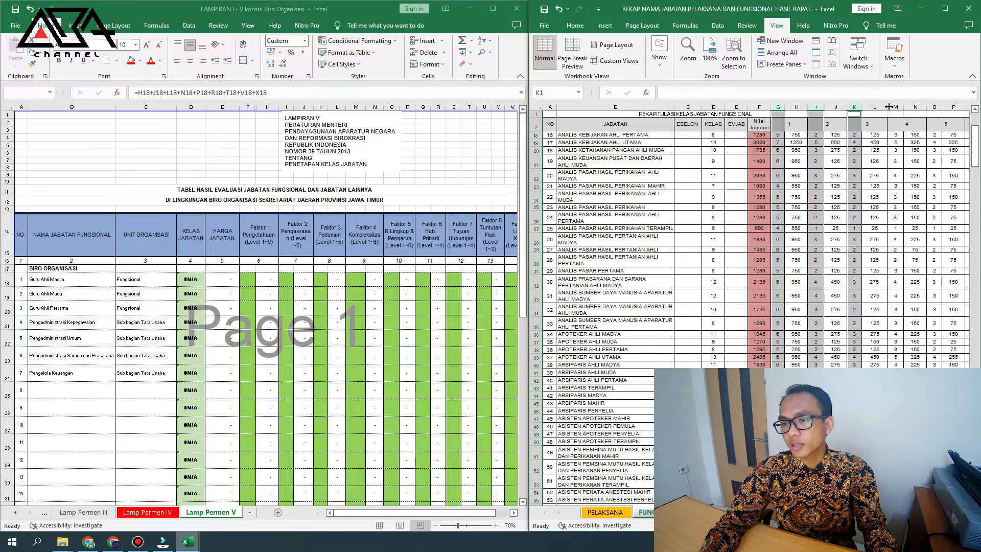
{"action": "left_click", "coordinate": [896, 107], "text": "ctrl"}
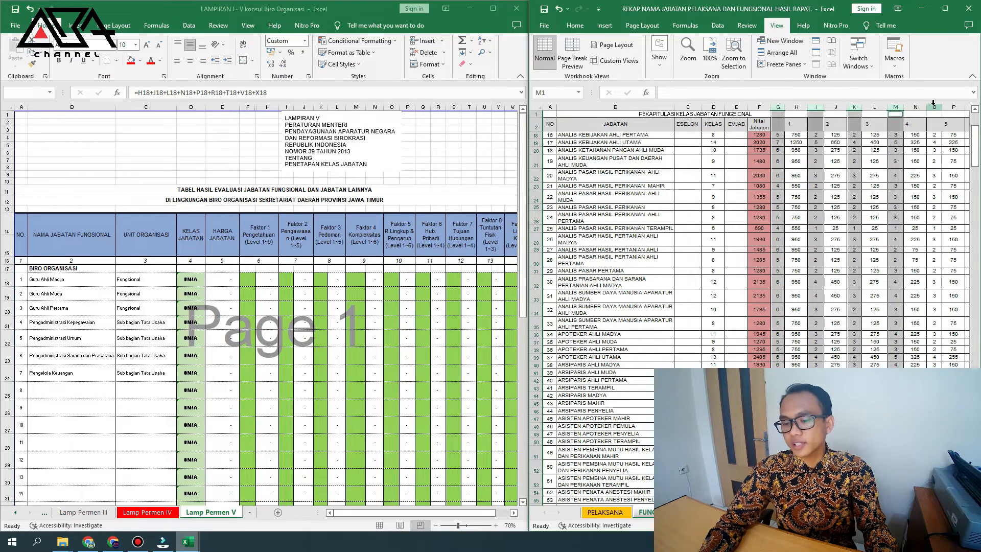
{"action": "left_click", "coordinate": [935, 108], "text": "ctrl"}
{"action": "scroll", "coordinate": [797, 122], "scroll_direction": "right", "scroll_amount": 3}
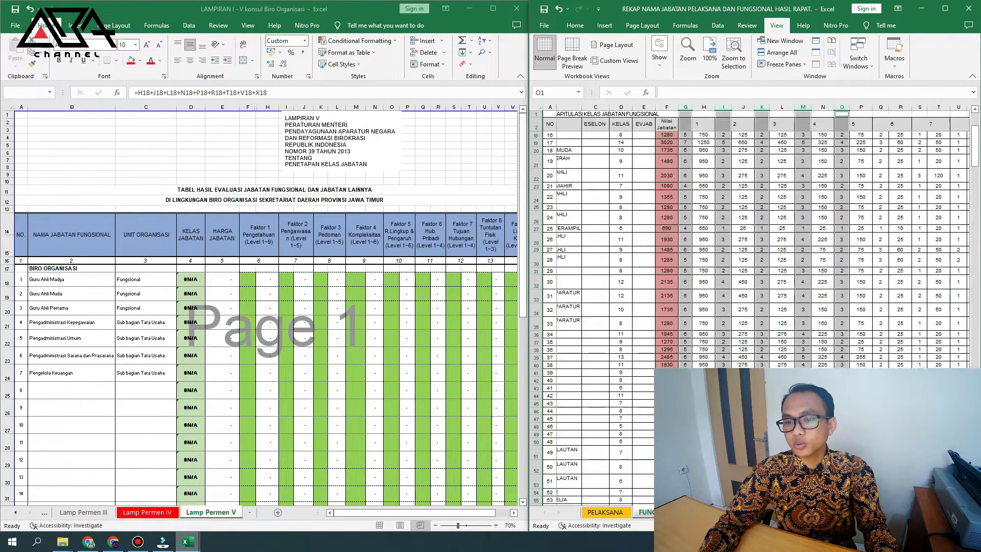
{"action": "left_click", "coordinate": [805, 107], "text": "ctrl"}
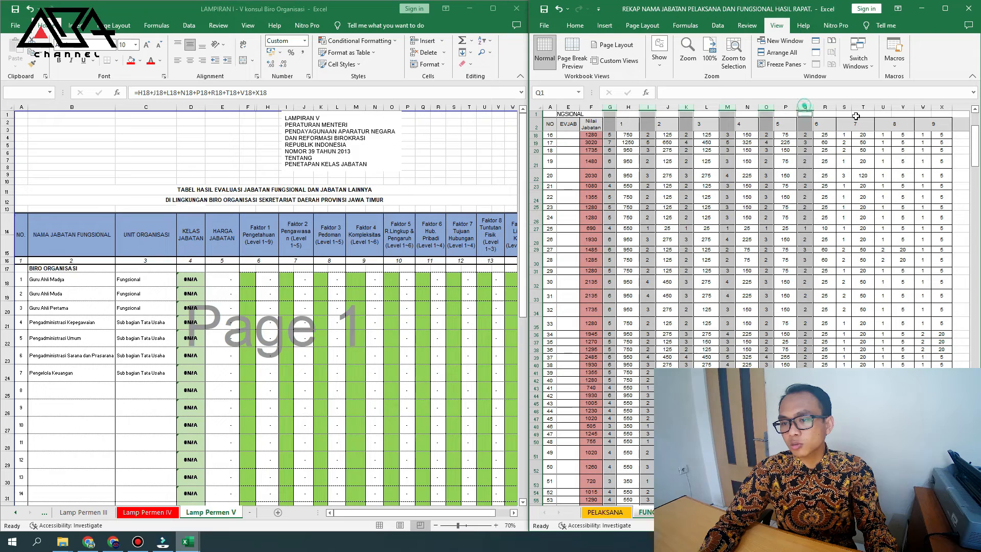
{"action": "left_click", "coordinate": [845, 107], "text": "ctrl"}
{"action": "left_click", "coordinate": [883, 107], "text": "ctrl"}
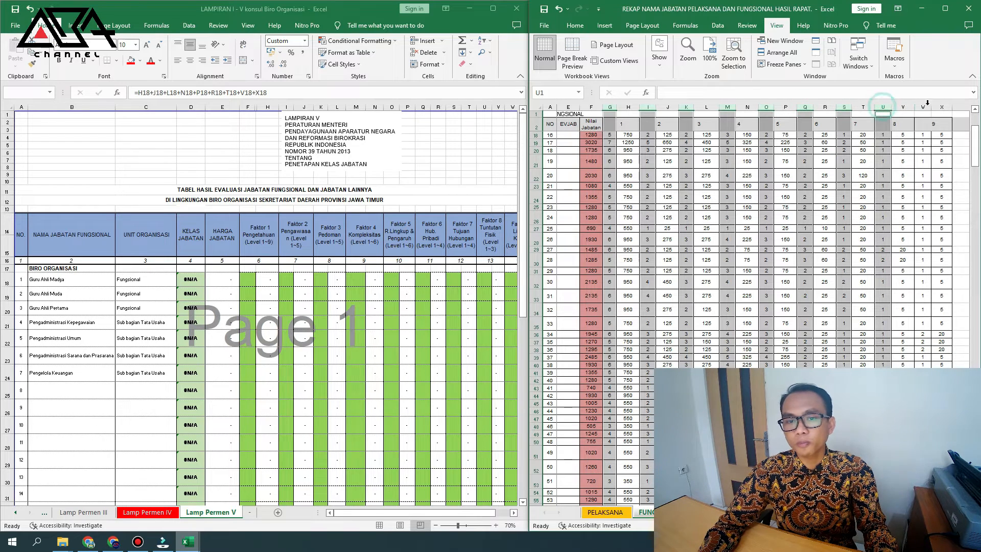
{"action": "left_click", "coordinate": [923, 108], "text": "ctrl"}
{"action": "left_click", "coordinate": [575, 26]}
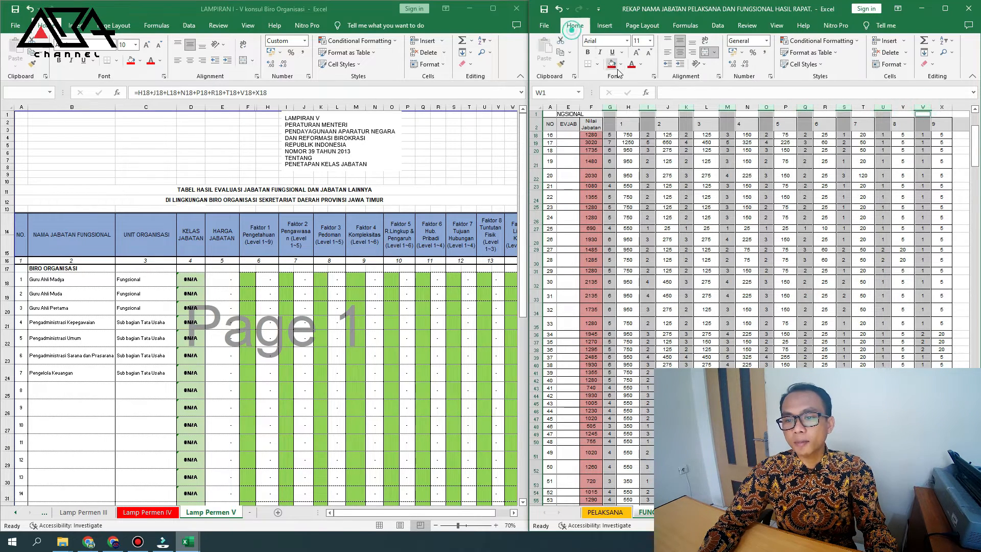
{"action": "left_click", "coordinate": [610, 64]}
{"action": "left_click", "coordinate": [621, 64]}
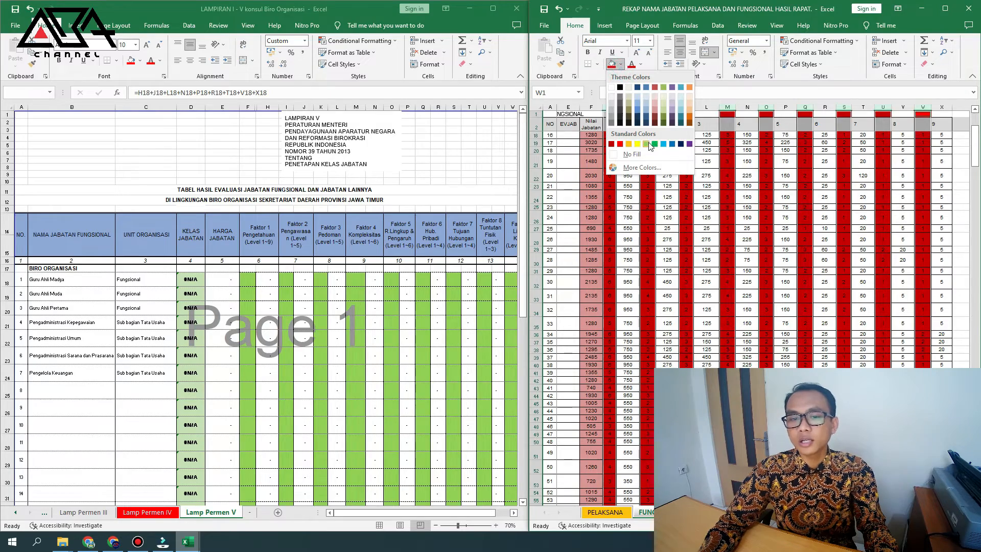
{"action": "left_click", "coordinate": [654, 143]}
{"action": "left_click", "coordinate": [667, 217]}
- Examine the Kelas value, Nilai Jabatan and factor 1 level of Analis Pasar Hasil Perikanan Ahli Madya in the REKAP workbook
{"action": "scroll", "coordinate": [675, 195], "scroll_direction": "up", "scroll_amount": 5}
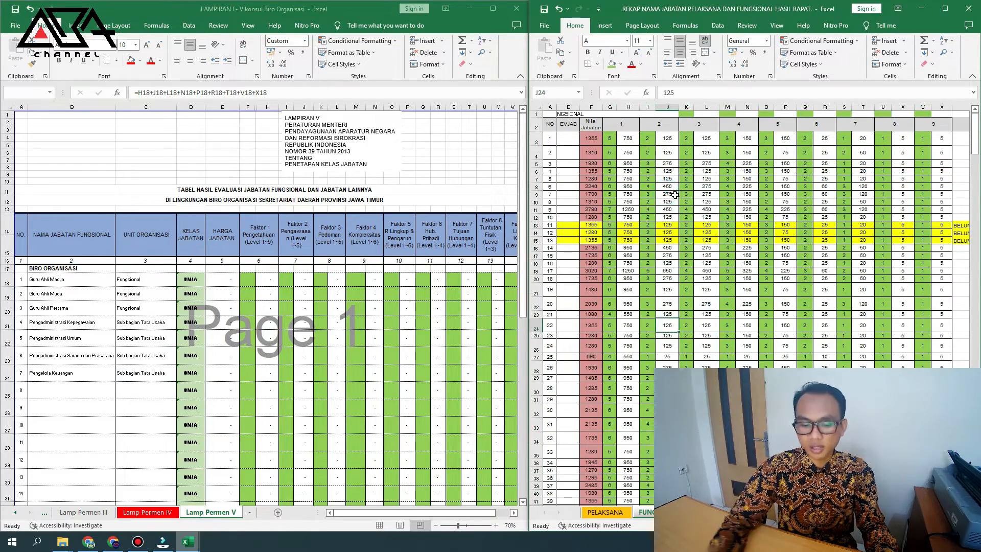
{"action": "scroll", "coordinate": [673, 196], "scroll_direction": "down", "scroll_amount": 4}
{"action": "key", "text": "Left"}
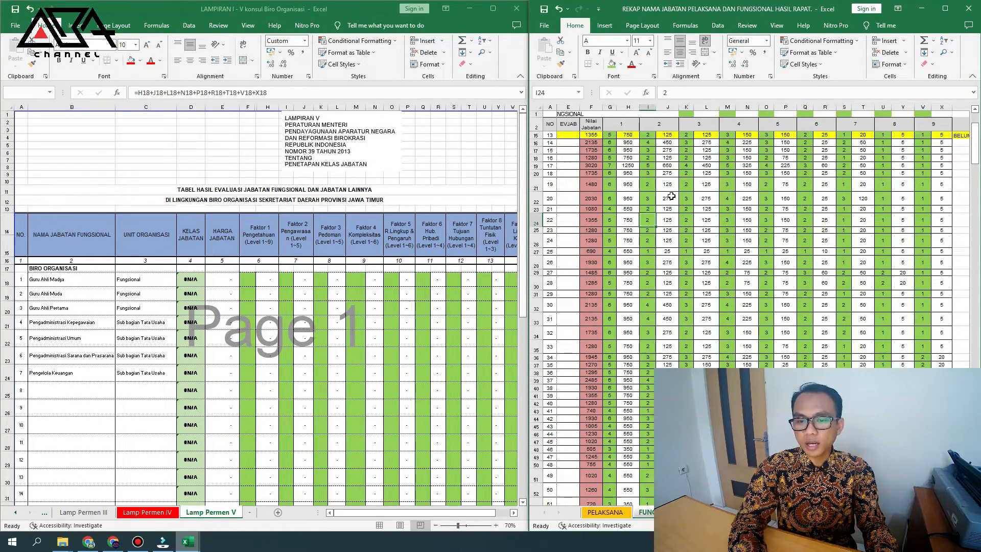
{"action": "key", "text": "Left"}
{"action": "key", "text": "Left"}
{"action": "key", "text": "Left"}
{"action": "key", "text": "Left"}
{"action": "key", "text": "Left"}
{"action": "key", "text": "Left"}
{"action": "key", "text": "Left"}
{"action": "key", "text": "Left"}
{"action": "key", "text": "Right"}
{"action": "key", "text": "Right"}
{"action": "key", "text": "Right"}
{"action": "key", "text": "Right"}
{"action": "key", "text": "Up"}
{"action": "key", "text": "Left"}
{"action": "key", "text": "Up"}
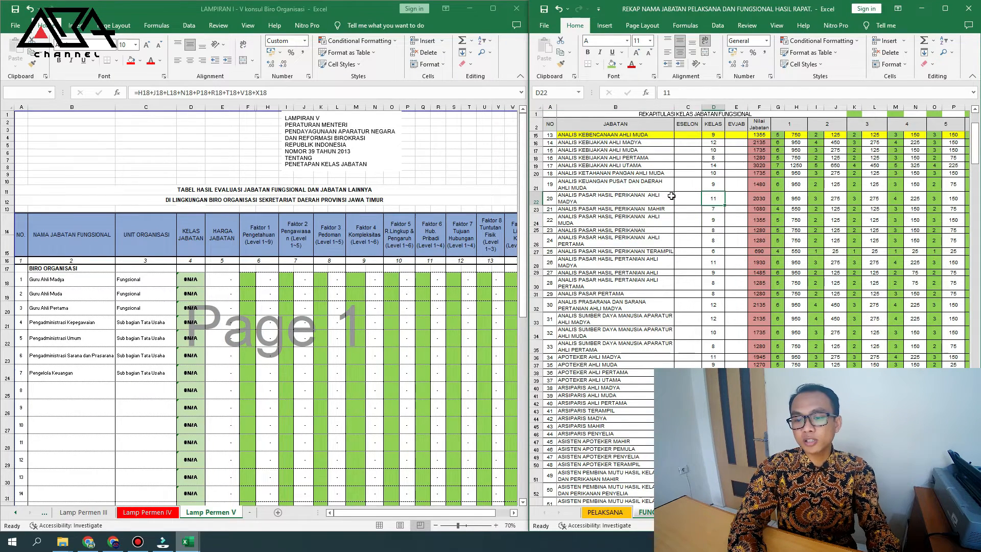
{"action": "key", "text": "Right"}
{"action": "key", "text": "Right"}
{"action": "key", "text": "Right"}
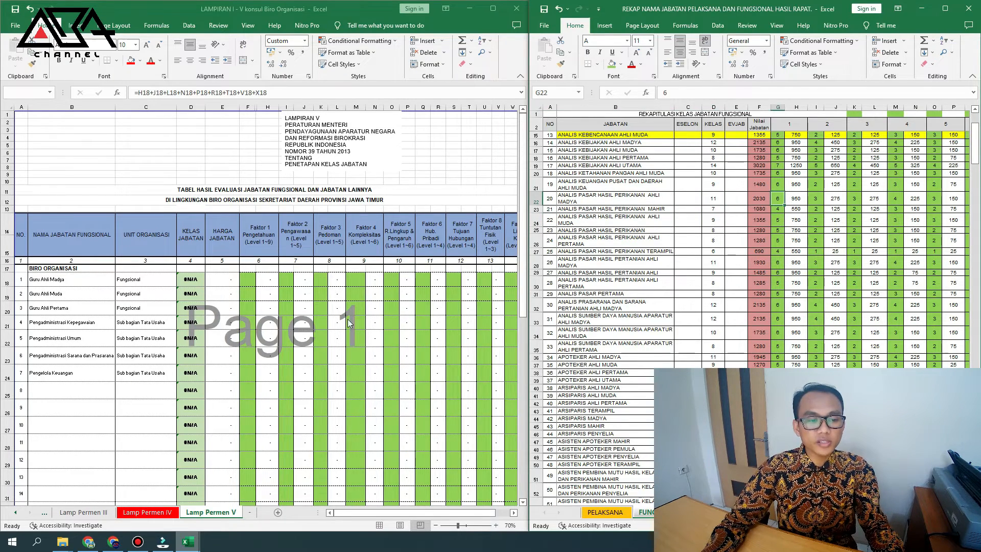
- Compare factor headings 1 to 4 and the factor 1 level column of the REKAP workbook with Guru Ahli Madya's Faktor 1 level cell
{"action": "left_click", "coordinate": [235, 280]}
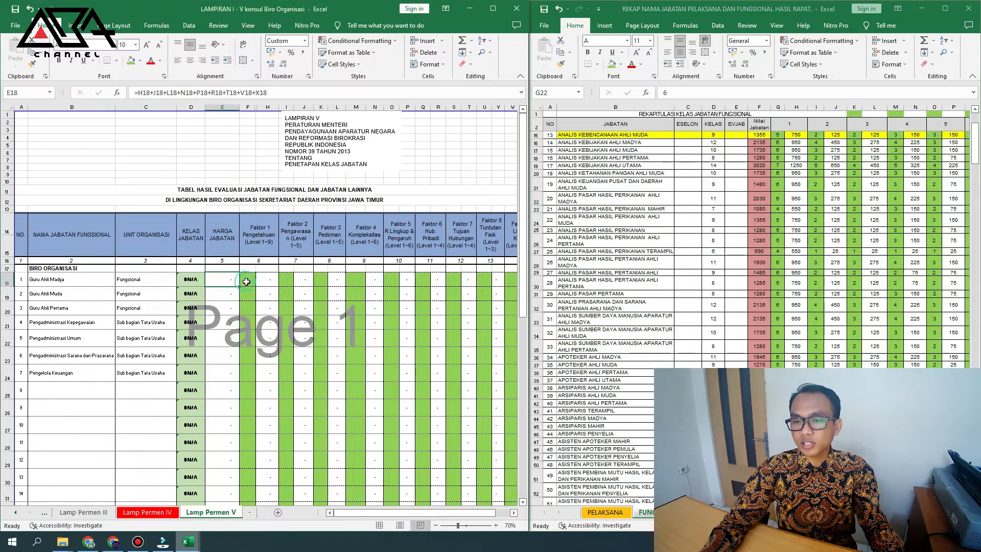
{"action": "left_click", "coordinate": [795, 128]}
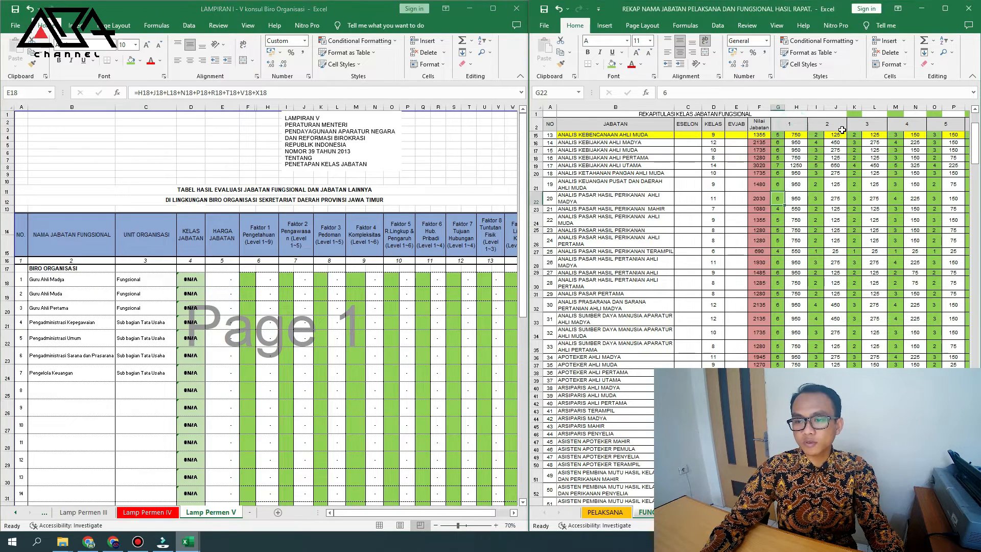
{"action": "left_click", "coordinate": [839, 125]}
{"action": "left_click", "coordinate": [878, 125]}
{"action": "left_click", "coordinate": [920, 124]}
{"action": "left_click", "coordinate": [248, 280]}
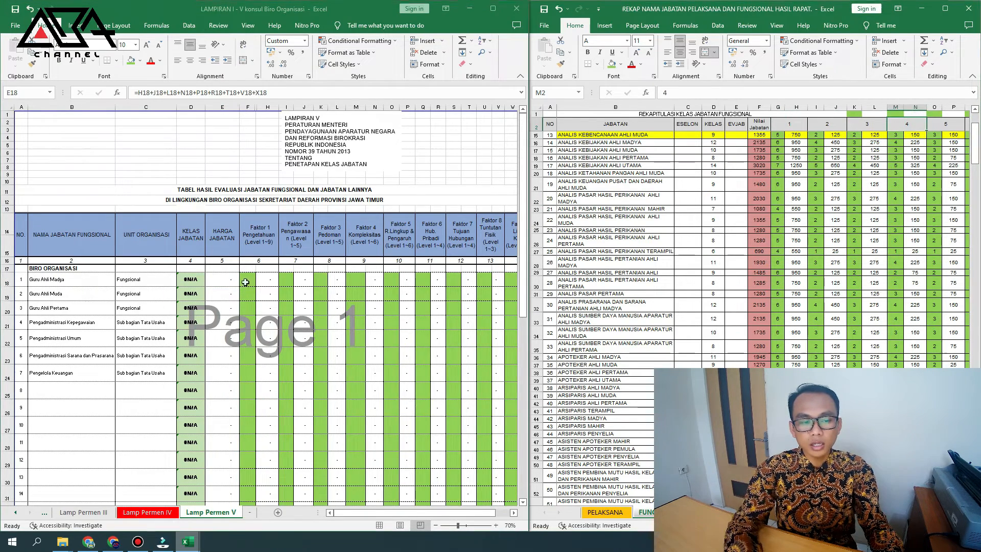
{"action": "scroll", "coordinate": [777, 286], "scroll_direction": "up", "scroll_amount": 4}
{"action": "left_click", "coordinate": [777, 302]}
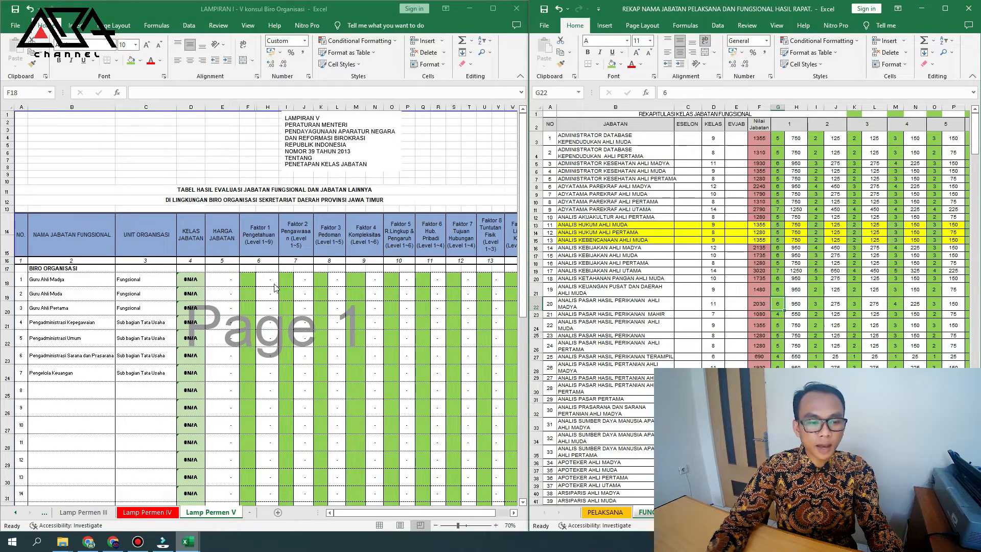
{"action": "left_click", "coordinate": [250, 279]}
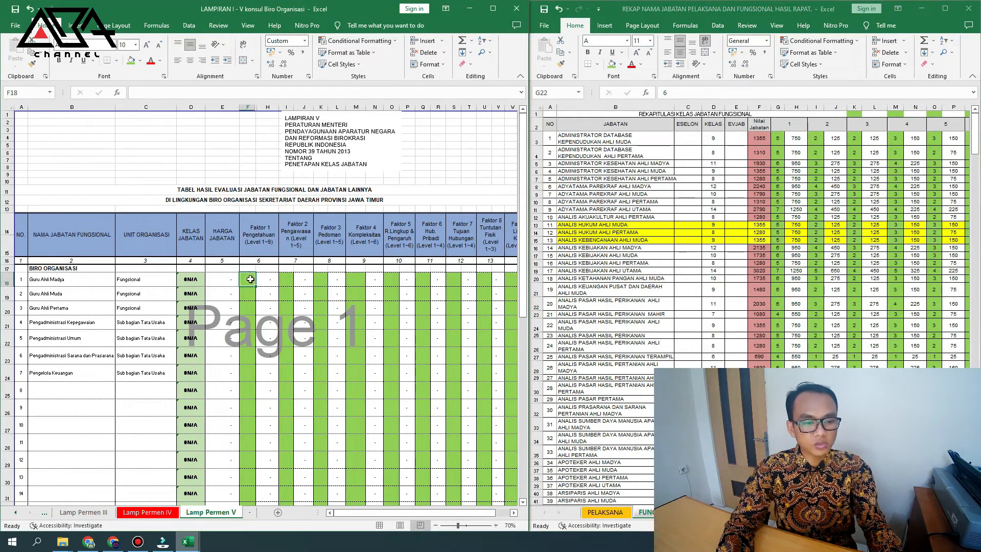
- Set Guru Ahli Madya's Faktor 1 to 5 levels to 6, 3, 3, 4 and 3, following Analis Pasar Hasil Perikanan Ahli Madya in the REKAP workbook
{"action": "type", "text": "6"}
{"action": "key", "text": "Tab"}
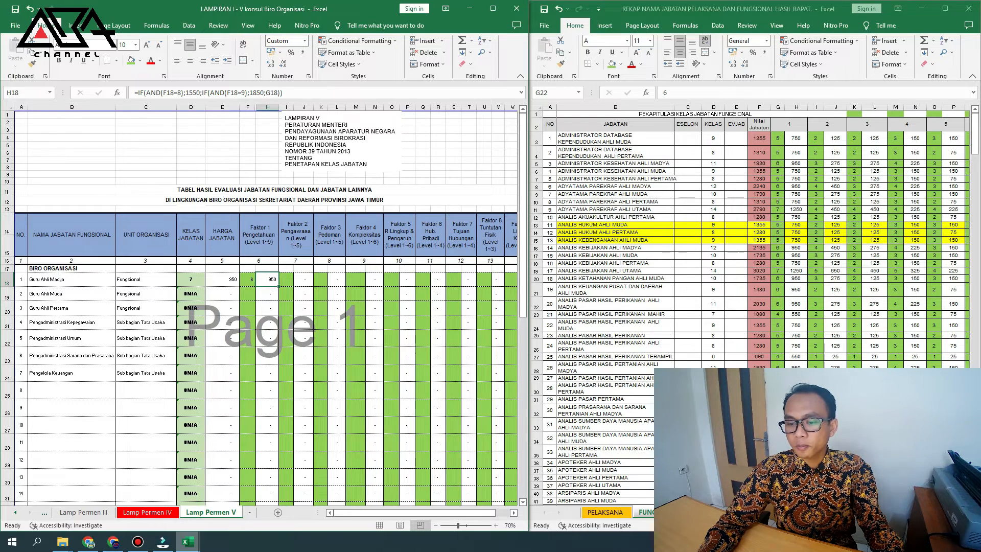
{"action": "left_click", "coordinate": [797, 303]}
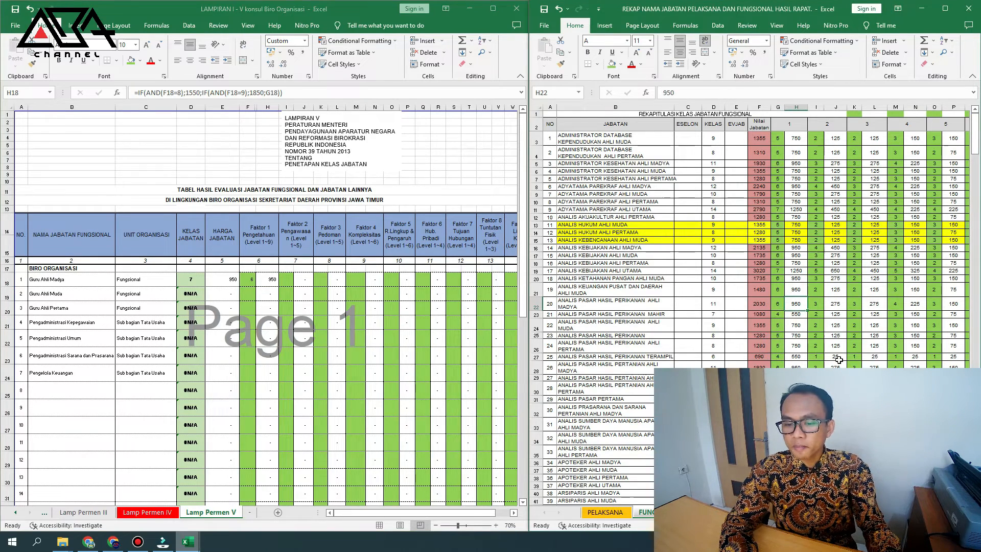
{"action": "key", "text": "Right"}
{"action": "key", "text": "Right"}
{"action": "key", "text": "Right"}
{"action": "key", "text": "Right"}
{"action": "key", "text": "Right"}
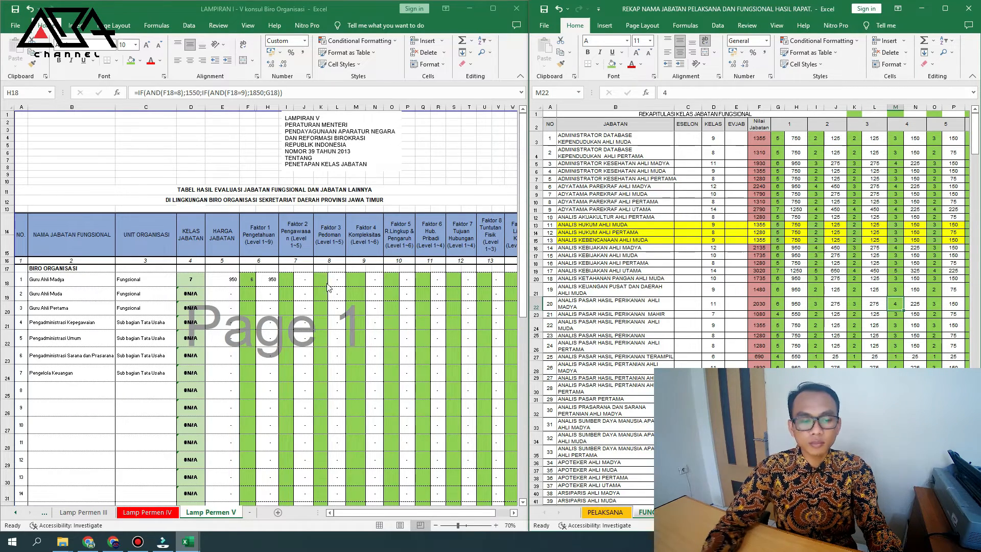
{"action": "left_click", "coordinate": [285, 282]}
{"action": "type", "text": "3"}
{"action": "key", "text": "Right"}
{"action": "key", "text": "Right"}
{"action": "type", "text": "3"}
{"action": "key", "text": "Right"}
{"action": "key", "text": "Right"}
{"action": "type", "text": "4"}
{"action": "key", "text": "Right"}
{"action": "key", "text": "Right"}
{"action": "type", "text": "3"}
{"action": "key", "text": "Right"}
- Read the factor 5 to 9 levels of Analis Pasar Hasil Perikanan Ahli Madya in the REKAP workbook
{"action": "left_click", "coordinate": [904, 293]}
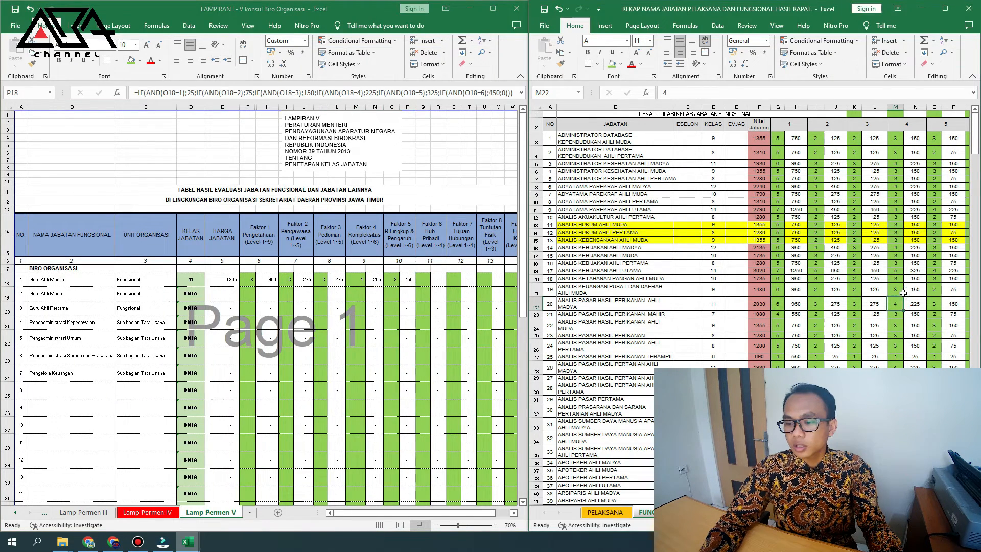
{"action": "key", "text": "Right"}
{"action": "key", "text": "Right"}
{"action": "key", "text": "Right"}
{"action": "key", "text": "Right"}
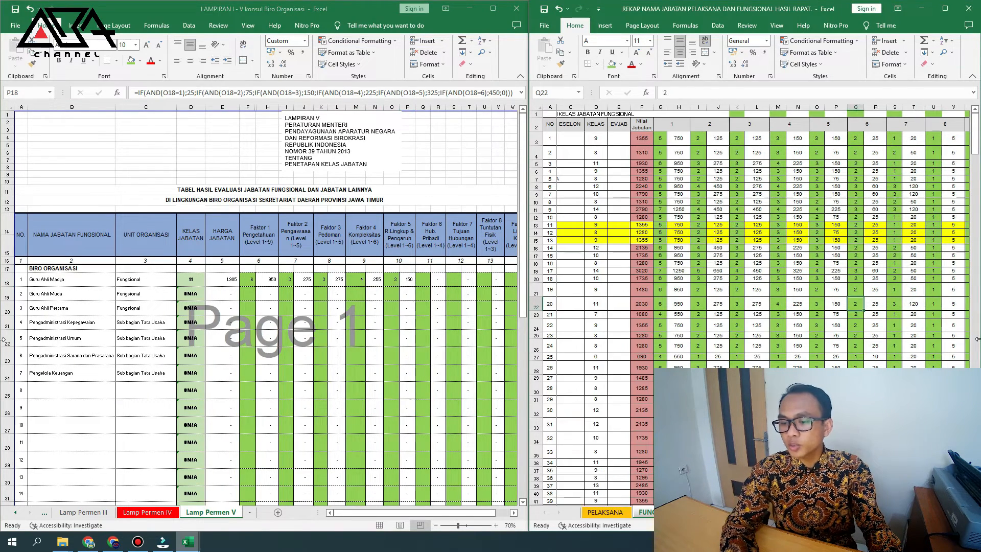
{"action": "key", "text": "Right"}
{"action": "key", "text": "Right"}
{"action": "key", "text": "Right"}
{"action": "key", "text": "Right"}
{"action": "key", "text": "Right"}
{"action": "key", "text": "Right"}
{"action": "key", "text": "Right"}
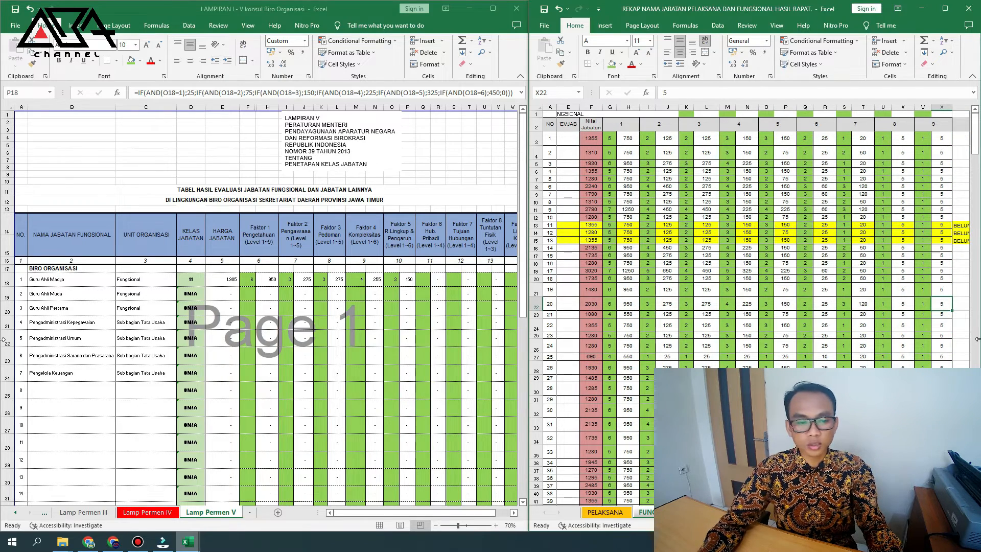
- Set Guru Ahli Madya's Faktor 6 to 9 levels to 2, 3, 1 and 1 in Lamp Permen V
{"action": "left_click", "coordinate": [425, 279]}
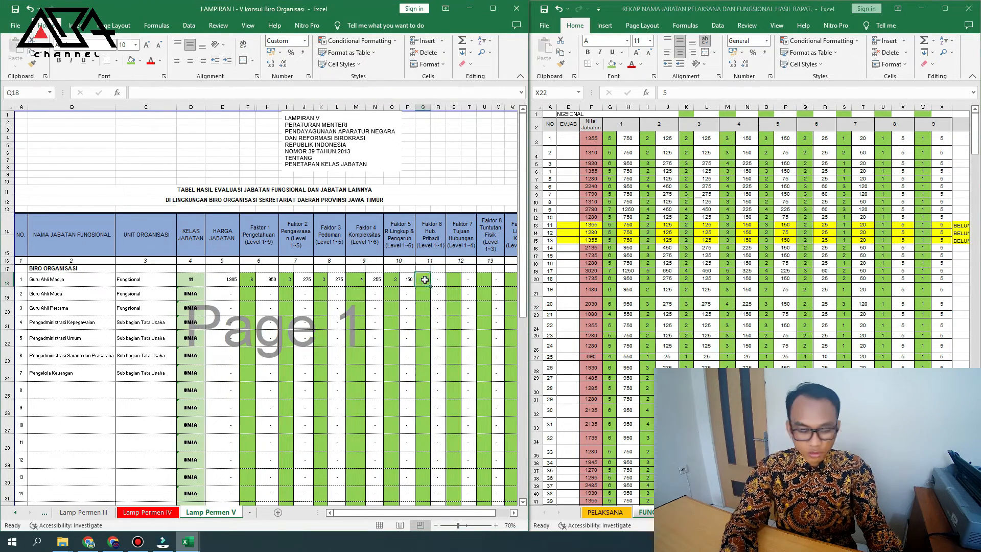
{"action": "type", "text": "2"}
{"action": "key", "text": "Right"}
{"action": "key", "text": "Right"}
{"action": "type", "text": "3"}
{"action": "key", "text": "Right"}
{"action": "key", "text": "Right"}
{"action": "type", "text": "1"}
{"action": "key", "text": "Right"}
{"action": "key", "text": "Right"}
{"action": "type", "text": "1"}
{"action": "key", "text": "Right"}
- Check Guru Ahli Madya's Kelas Jabatan and Harga Jabatan in Lamp Permen V against its class in Lamp Permen III
{"action": "key", "text": "Left"}
{"action": "key", "text": "Left"}
{"action": "key", "text": "Left"}
{"action": "key", "text": "Left"}
{"action": "key", "text": "Left"}
{"action": "key", "text": "Left"}
{"action": "key", "text": "Left"}
{"action": "key", "text": "Left"}
{"action": "key", "text": "Left"}
{"action": "key", "text": "Left"}
{"action": "key", "text": "Left"}
{"action": "key", "text": "Left"}
{"action": "key", "text": "Left"}
{"action": "key", "text": "Left"}
{"action": "key", "text": "Left"}
{"action": "key", "text": "Left"}
{"action": "key", "text": "Left"}
{"action": "key", "text": "Left"}
{"action": "key", "text": "Left"}
{"action": "key", "text": "Left"}
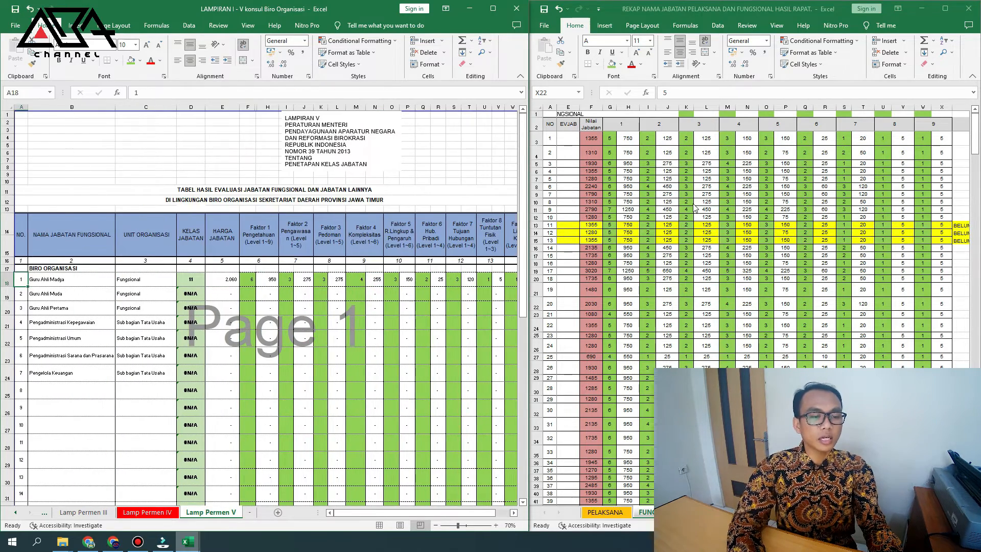
{"action": "key", "text": "Right"}
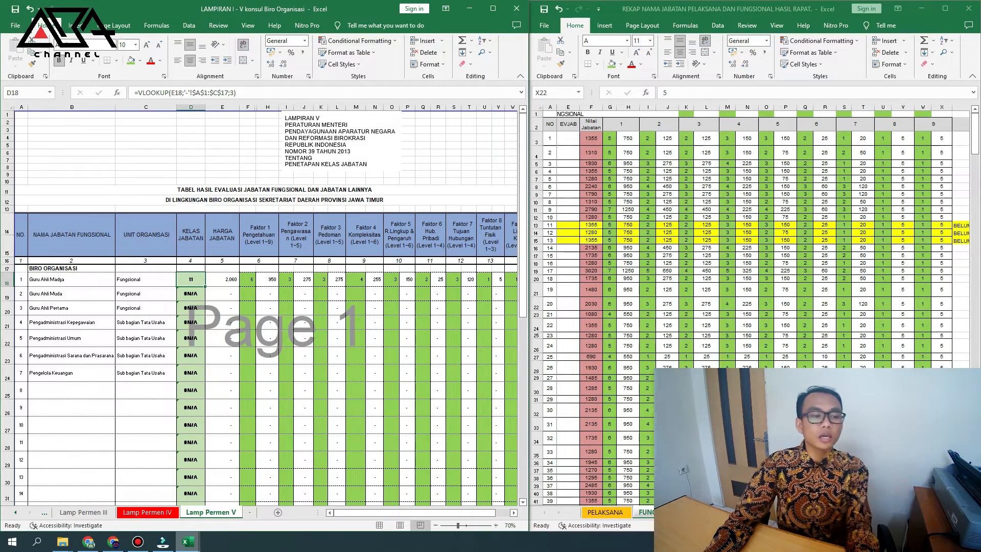
{"action": "left_click", "coordinate": [231, 285]}
{"action": "left_click", "coordinate": [83, 512]}
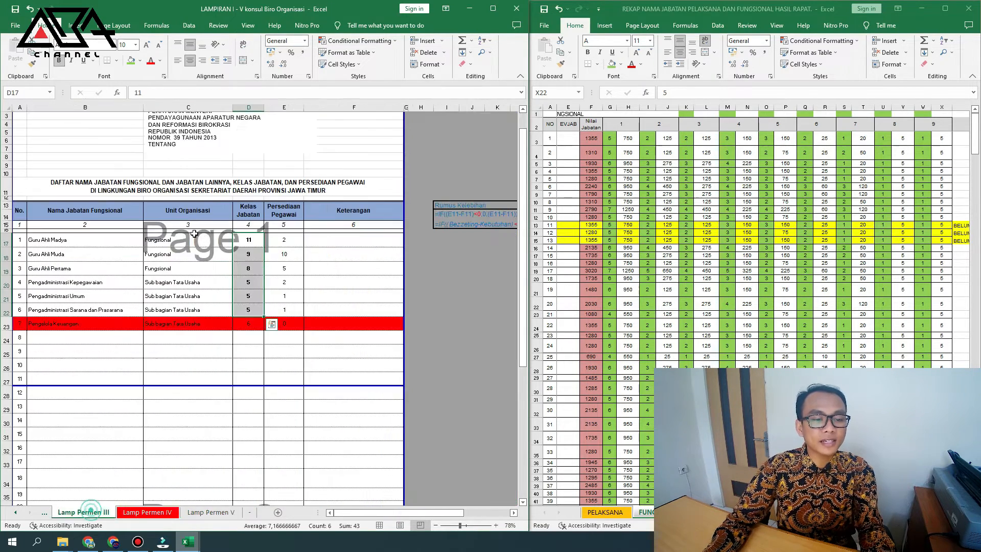
{"action": "left_click", "coordinate": [223, 512]}
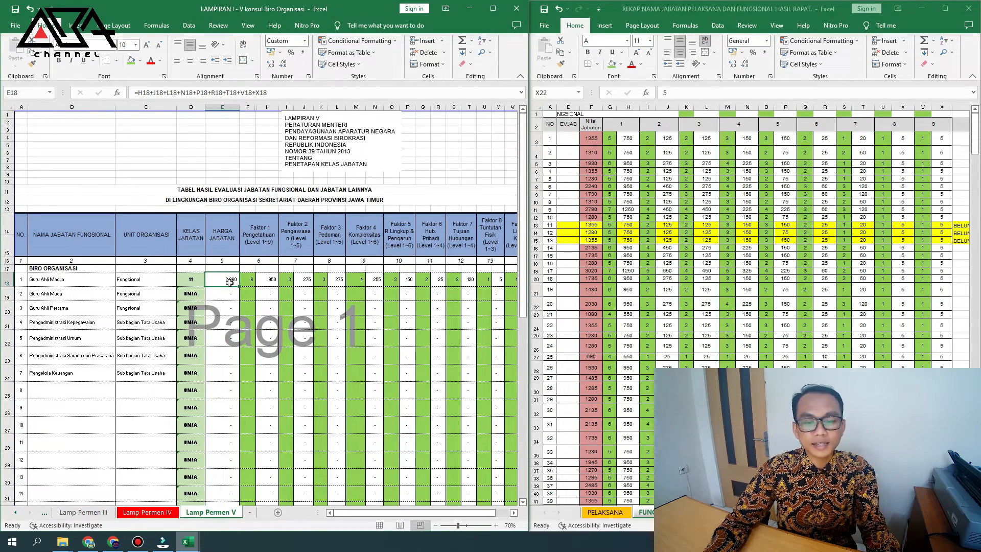
- For Guru Ahli Muda, locate Analis Keuangan Pusat dan Daerah Ahli Muda in the REKAP workbook and examine its Kelas and Nilai Jabatan
{"action": "left_click", "coordinate": [75, 295]}
{"action": "key", "text": "Left"}
{"action": "key", "text": "Left"}
{"action": "key", "text": "Left"}
{"action": "key", "text": "Left"}
{"action": "key", "text": "Left"}
{"action": "key", "text": "Left"}
{"action": "key", "text": "Left"}
{"action": "key", "text": "Left"}
{"action": "key", "text": "Left"}
{"action": "key", "text": "Left"}
{"action": "key", "text": "Left"}
{"action": "key", "text": "Left"}
{"action": "key", "text": "Left"}
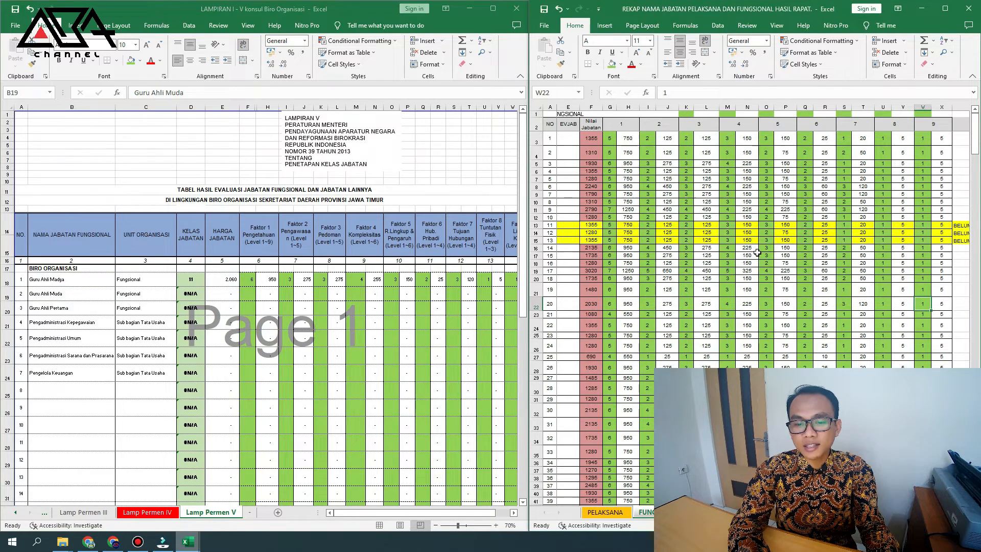
{"action": "key", "text": "Left"}
{"action": "key", "text": "Left"}
{"action": "key", "text": "Left"}
{"action": "key", "text": "Left"}
{"action": "key", "text": "Left"}
{"action": "key", "text": "Left"}
{"action": "key", "text": "Left"}
{"action": "key", "text": "Left"}
{"action": "key", "text": "Left"}
{"action": "key", "text": "Up"}
{"action": "key", "text": "Up"}
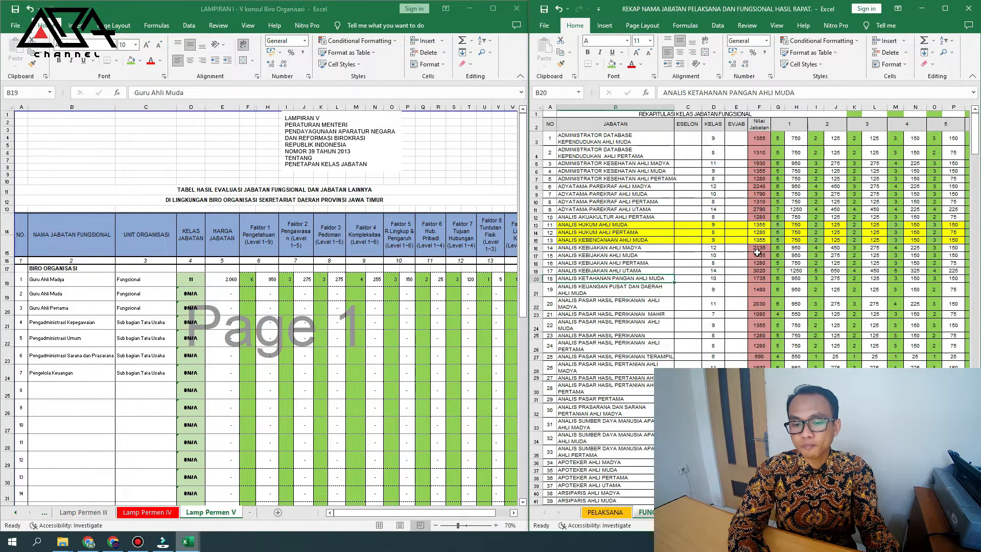
{"action": "key", "text": "Down"}
{"action": "key", "text": "Right"}
{"action": "key", "text": "Right"}
{"action": "key", "text": "Right"}
{"action": "key", "text": "Right"}
{"action": "key", "text": "Right"}
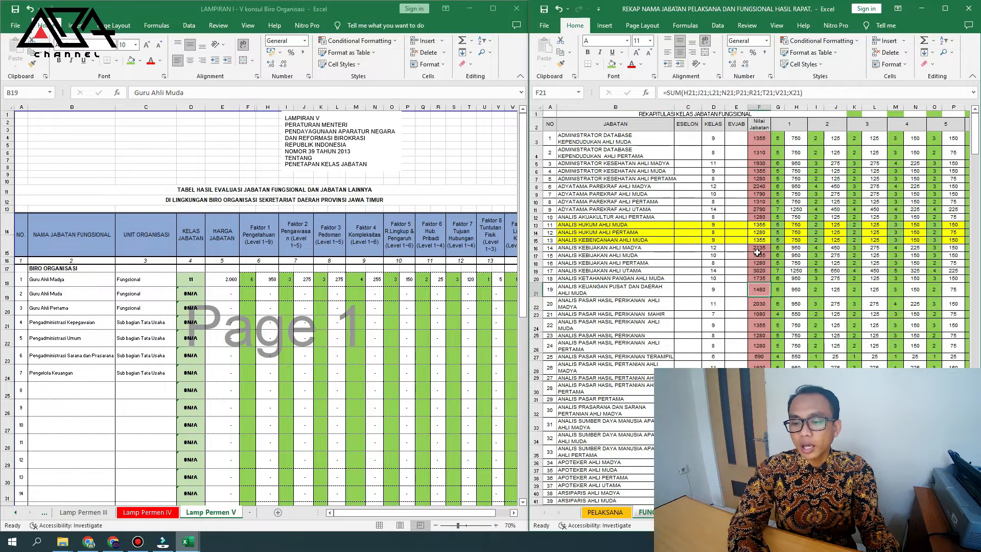
- Examine the factor levels of Analis Keuangan Pusat dan Daerah Ahli Muda across its row in the REKAP workbook
{"action": "key", "text": "Right"}
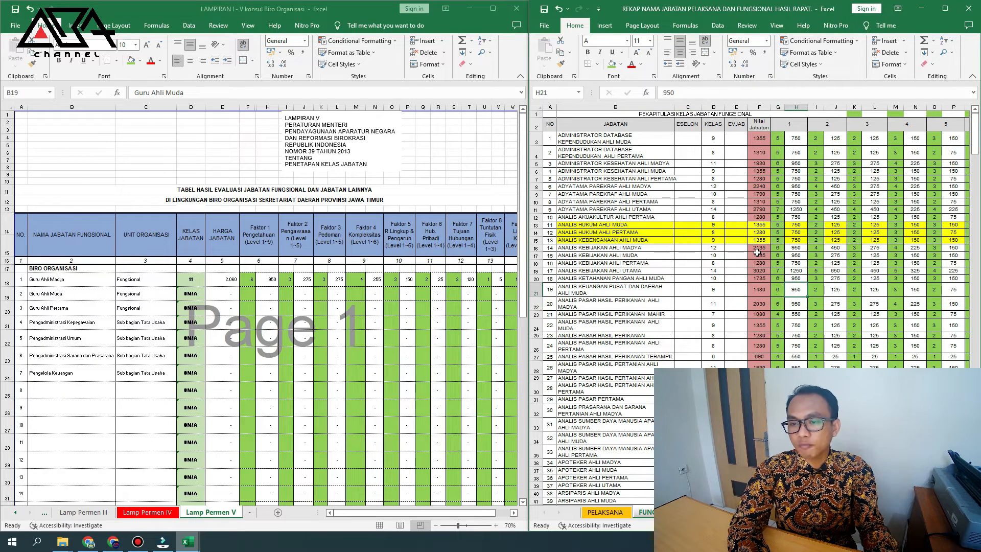
{"action": "key", "text": "Right"}
{"action": "key", "text": "Right"}
{"action": "key", "text": "Right"}
{"action": "key", "text": "Right"}
{"action": "key", "text": "Right"}
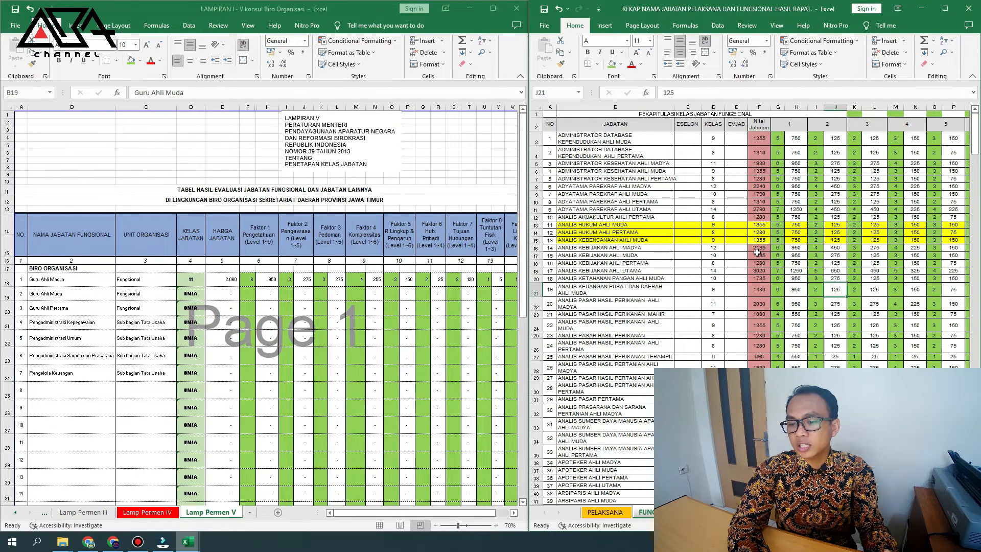
{"action": "key", "text": "Right"}
{"action": "key", "text": "Right"}
{"action": "key", "text": "Right"}
{"action": "key", "text": "Right"}
{"action": "key", "text": "Right"}
{"action": "key", "text": "Left"}
{"action": "key", "text": "Left"}
{"action": "key", "text": "Left"}
{"action": "key", "text": "Left"}
{"action": "key", "text": "Left"}
{"action": "key", "text": "Left"}
{"action": "key", "text": "Left"}
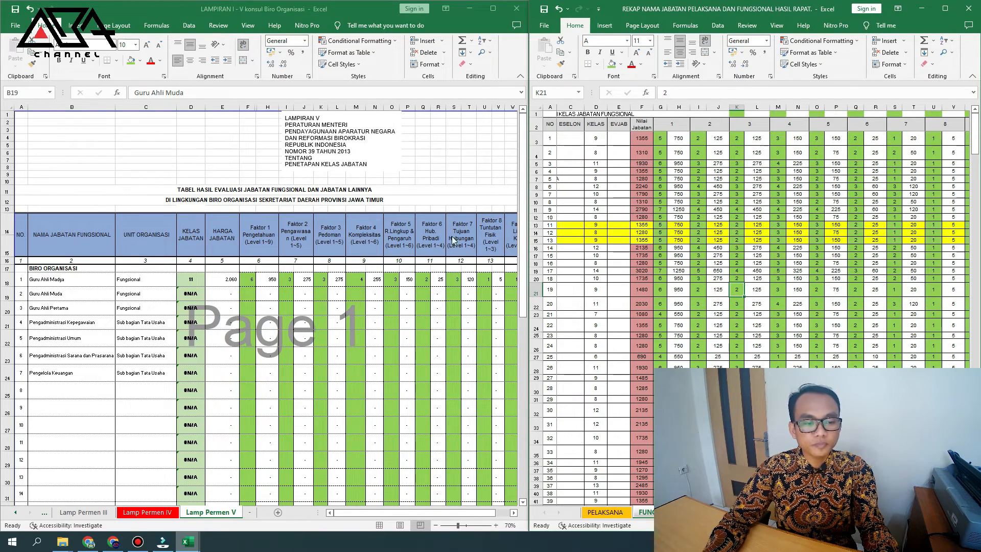
- Set Guru Ahli Muda's Faktor 1 level to 6 in Lamp Permen V
{"action": "left_click", "coordinate": [248, 296]}
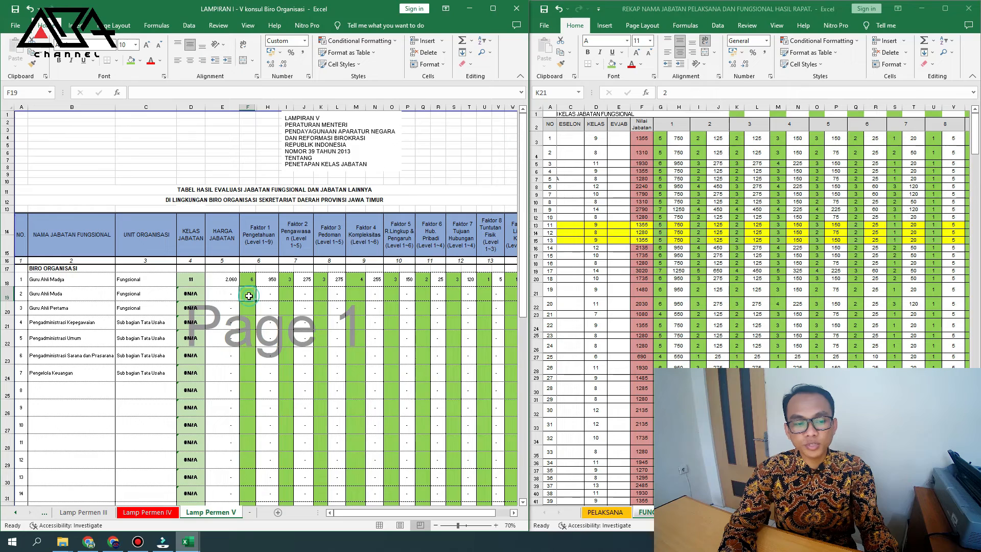
{"action": "type", "text": "6"}
{"action": "key", "text": "Right"}
{"action": "key", "text": "Right"}
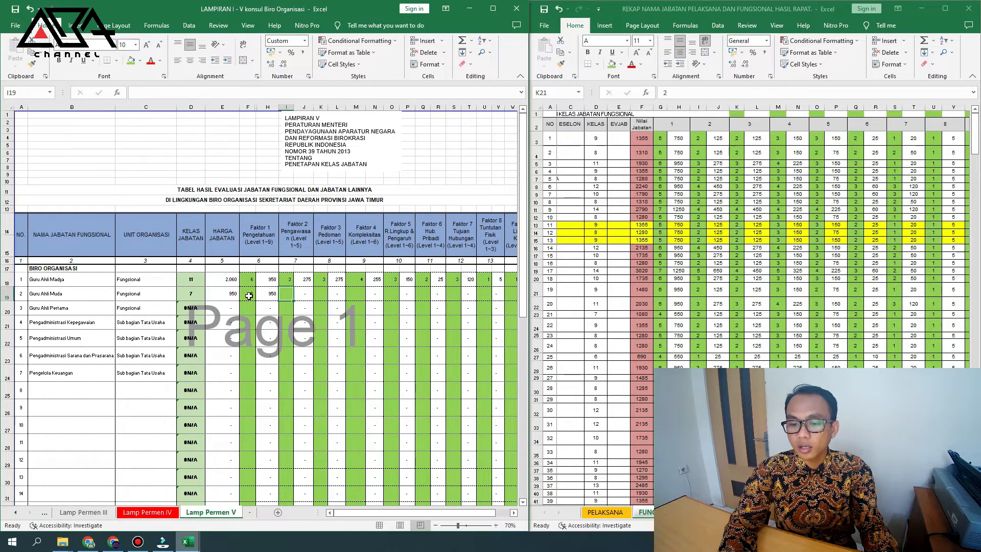
- Fill the entire Analis Keuangan Pusat dan Daerah Ahli Muda row, row 21 of the REKAP workbook, with orange
{"action": "left_click", "coordinate": [675, 319]}
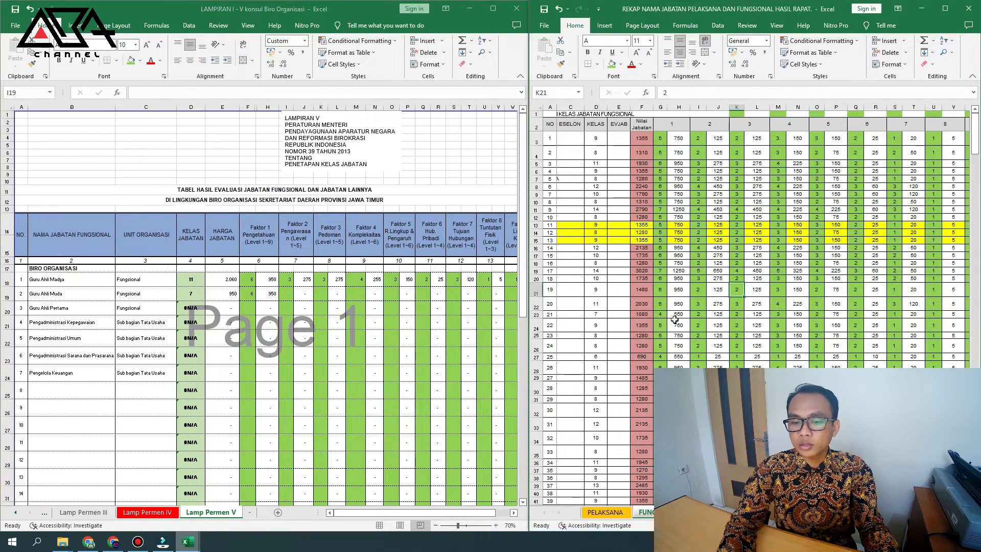
{"action": "left_click", "coordinate": [290, 295]}
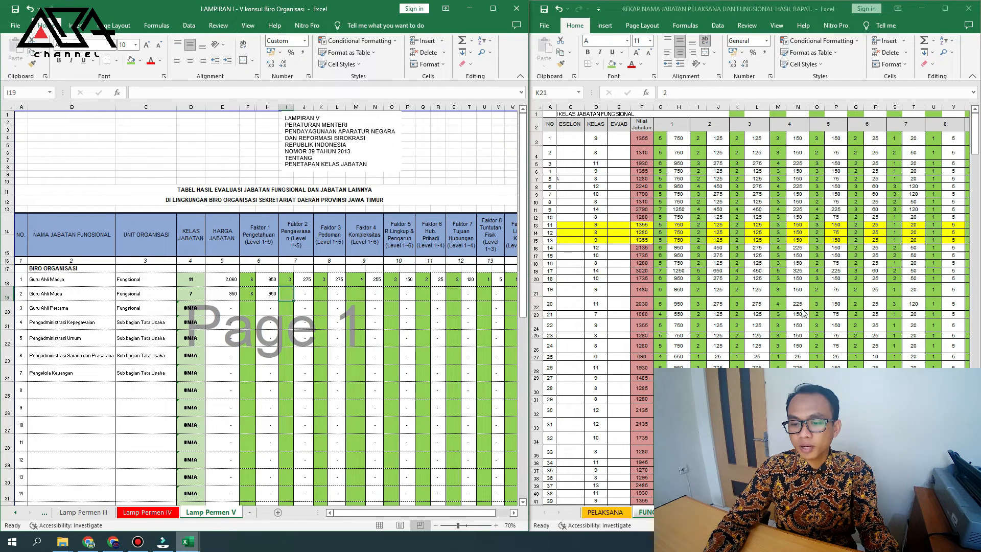
{"action": "left_click", "coordinate": [537, 292]}
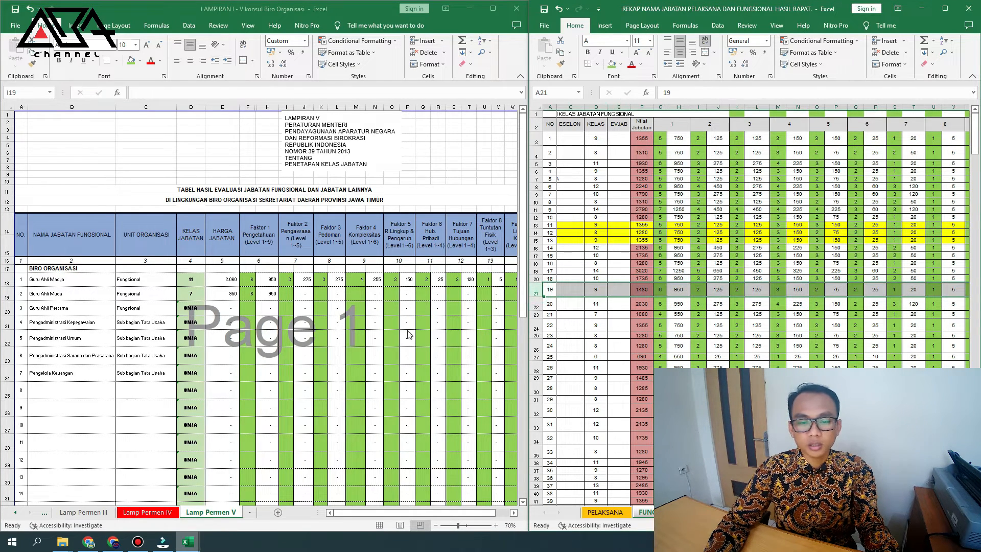
{"action": "left_click", "coordinate": [286, 294]}
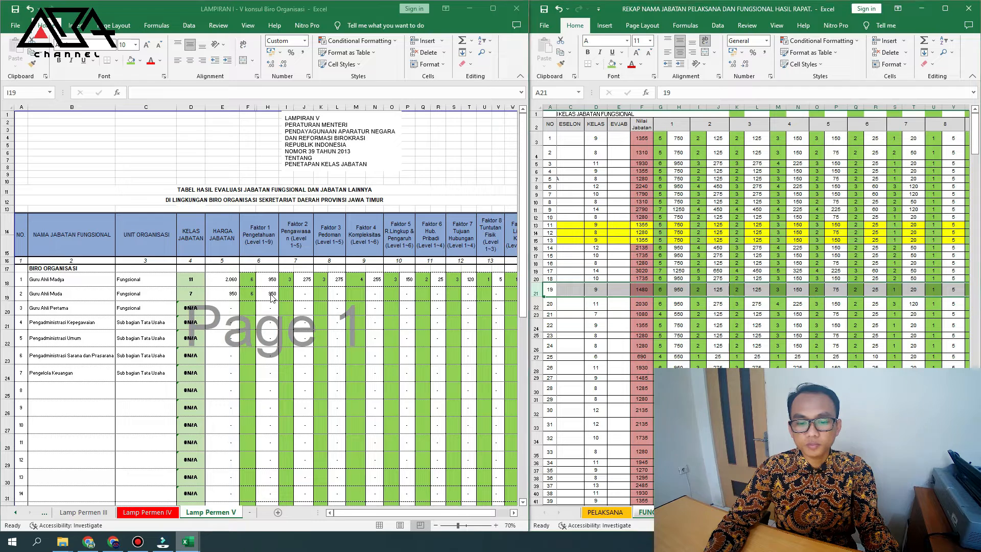
{"action": "left_click", "coordinate": [536, 294]}
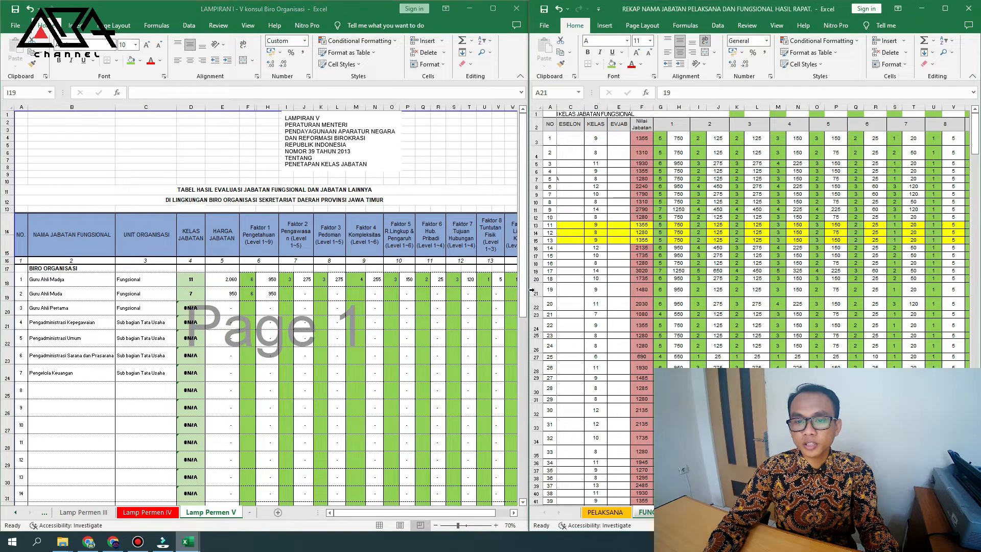
{"action": "left_click", "coordinate": [620, 66]}
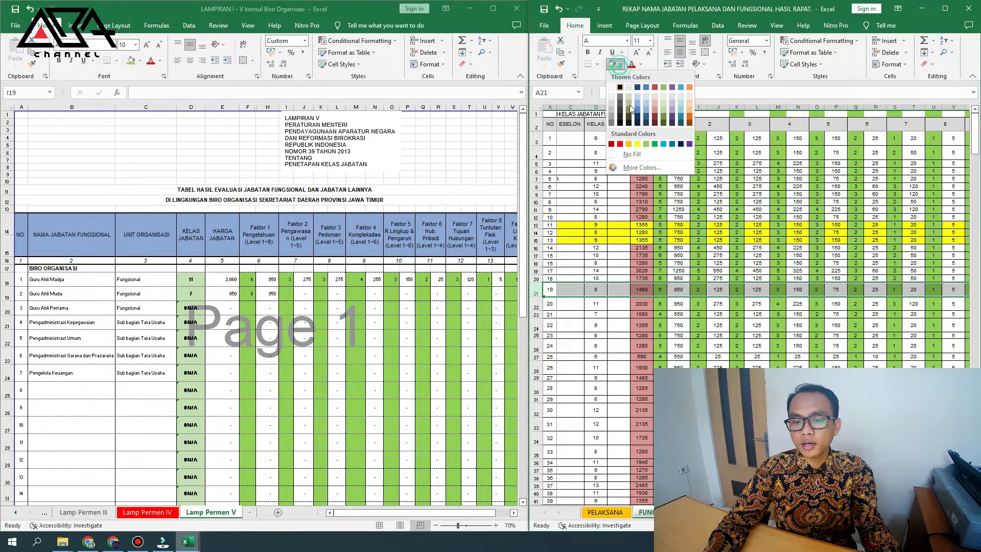
{"action": "left_click", "coordinate": [628, 147]}
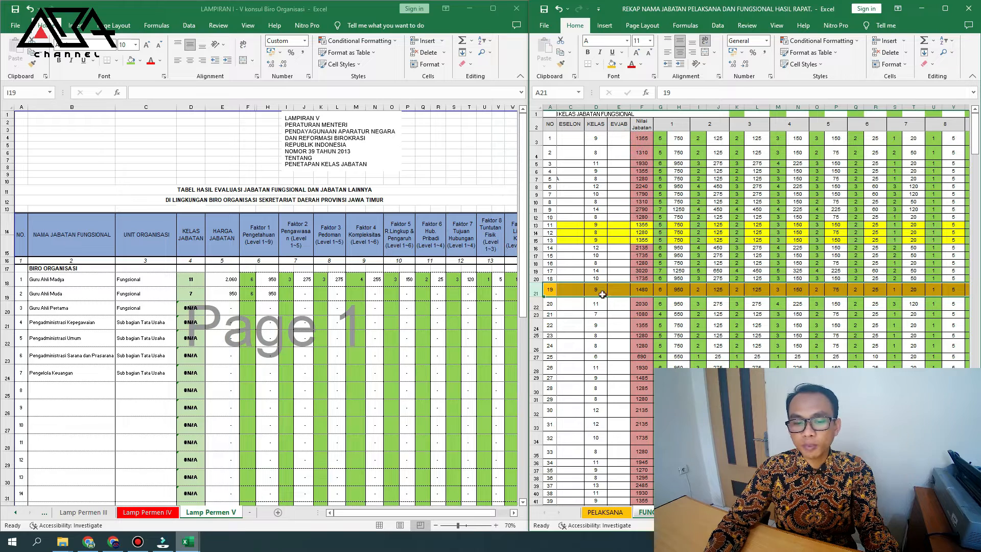
- Set Guru Ahli Muda's Faktor 2 to 5 levels to 2, 2, 3 and 2 in Lamp Permen V, copying the orange REKAP row
{"action": "left_click", "coordinate": [294, 295]}
{"action": "type", "text": "2"}
{"action": "key", "text": "Right"}
{"action": "key", "text": "Right"}
{"action": "type", "text": "2"}
{"action": "key", "text": "Right"}
{"action": "key", "text": "Right"}
{"action": "type", "text": "3"}
{"action": "key", "text": "Right"}
{"action": "key", "text": "Right"}
{"action": "type", "text": "2"}
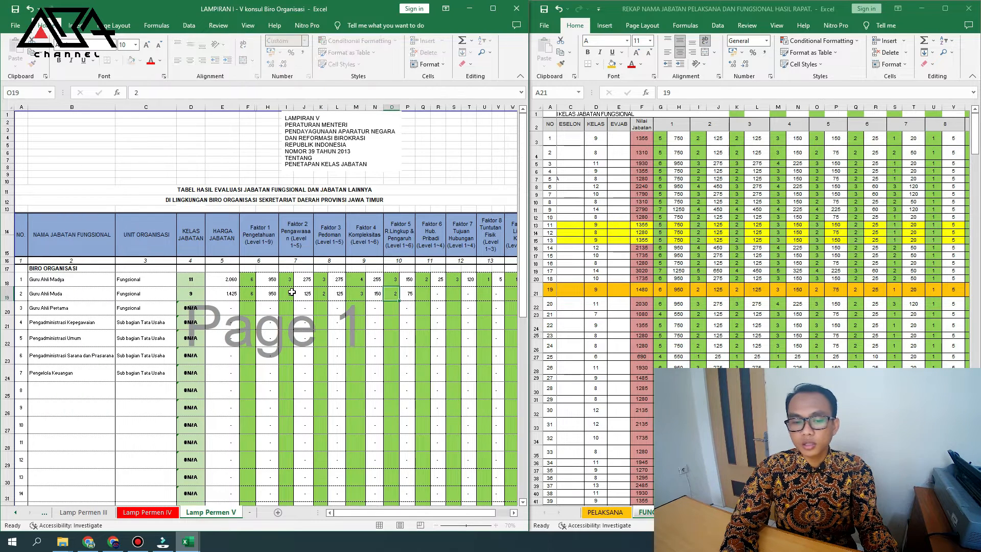
- Set Guru Ahli Muda's Faktor 6, 7 and 8 levels to 2, 1 and 1 in Lamp Permen V
{"action": "key", "text": "Right"}
{"action": "key", "text": "Right"}
{"action": "type", "text": "2"}
{"action": "key", "text": "Right"}
{"action": "key", "text": "Right"}
{"action": "type", "text": "1"}
{"action": "key", "text": "Right"}
{"action": "key", "text": "Right"}
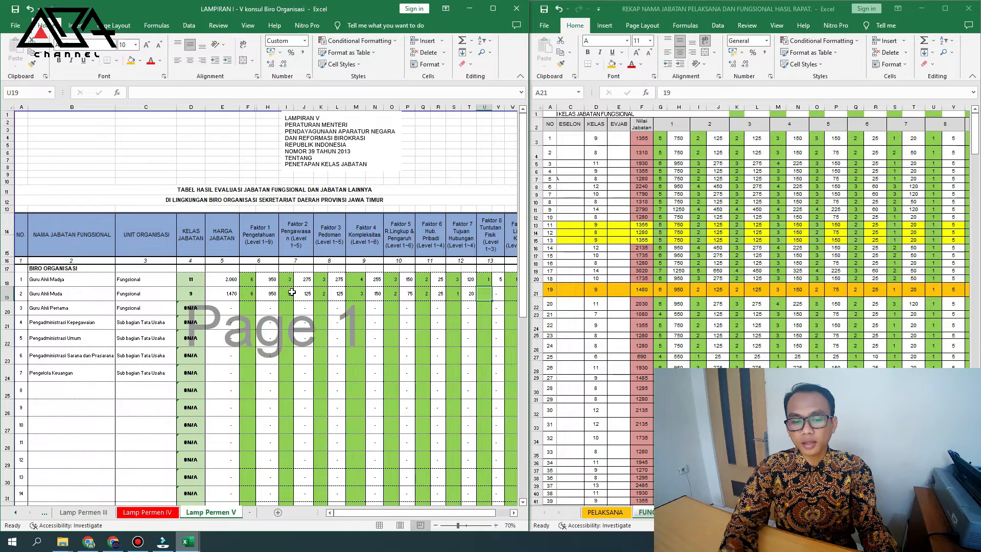
{"action": "type", "text": "1"}
{"action": "key", "text": "Right"}
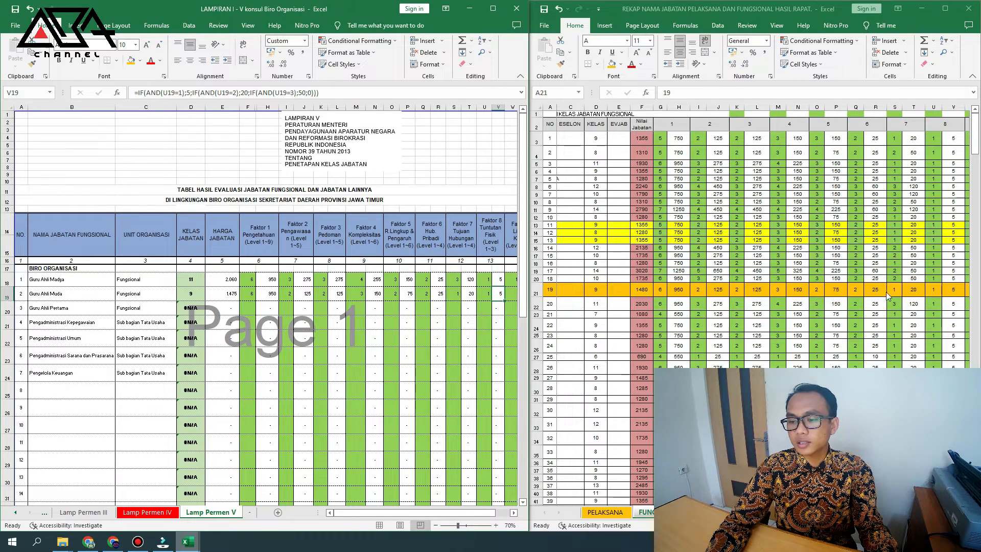
- Compare Guru Ahli Muda's factor levels in Lamp Permen V with the orange REKAP row across Faktor 1 to 9
{"action": "left_click", "coordinate": [887, 292]}
{"action": "key", "text": "Tab"}
{"action": "key", "text": "Tab"}
{"action": "left_click", "coordinate": [889, 291]}
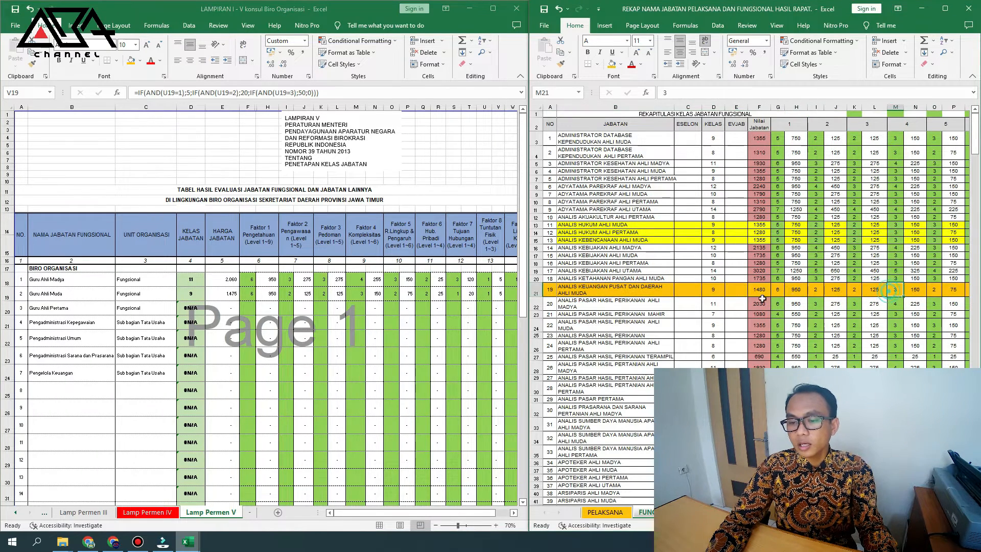
{"action": "left_click", "coordinate": [769, 290]}
{"action": "left_click", "coordinate": [778, 290]}
{"action": "left_click", "coordinate": [810, 294]}
{"action": "key", "text": "Tab"}
{"action": "key", "text": "Tab"}
{"action": "key", "text": "Tab"}
{"action": "key", "text": "Tab"}
{"action": "key", "text": "Tab"}
{"action": "key", "text": "Tab"}
{"action": "key", "text": "Tab"}
{"action": "key", "text": "Tab"}
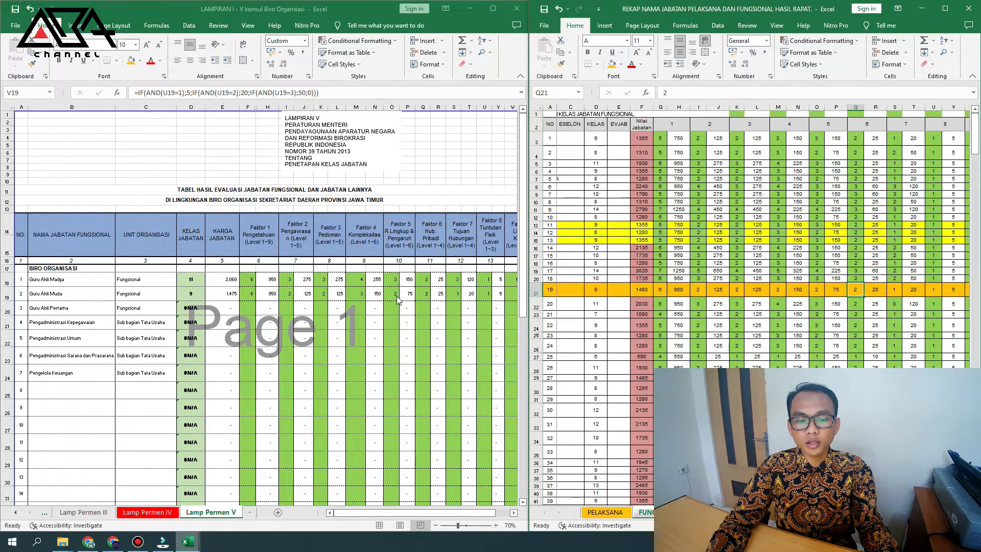
{"action": "left_click", "coordinate": [430, 299]}
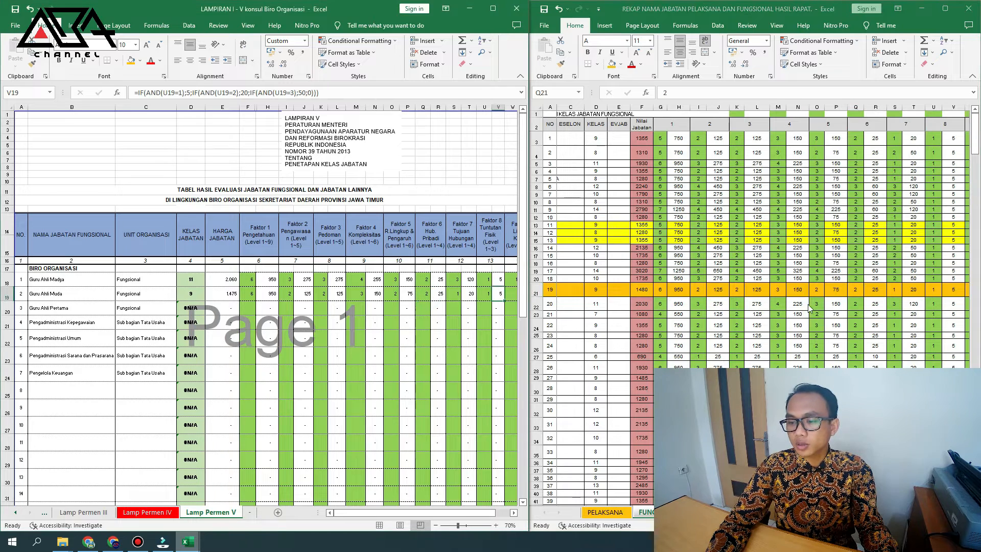
{"action": "left_click", "coordinate": [949, 294]}
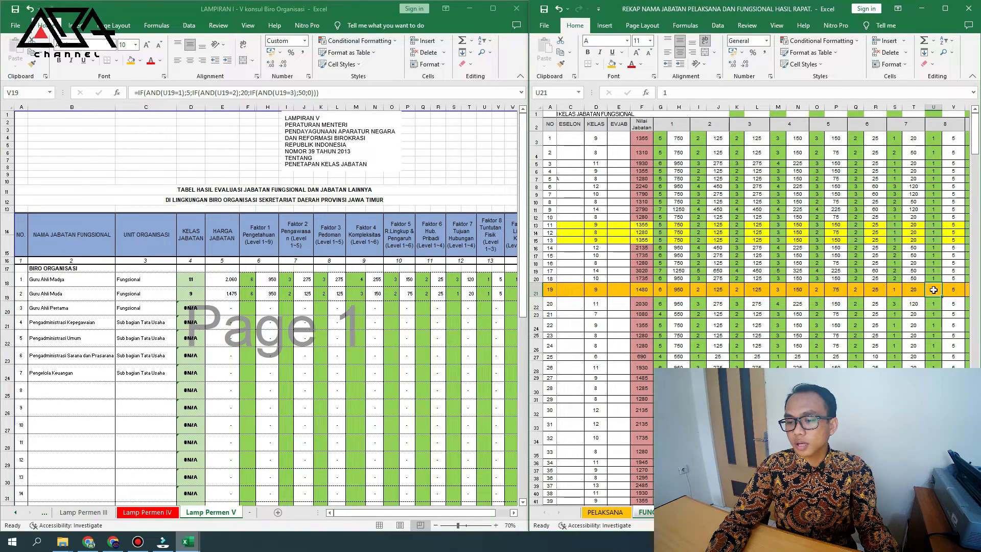
{"action": "key", "text": "Tab"}
{"action": "key", "text": "Tab"}
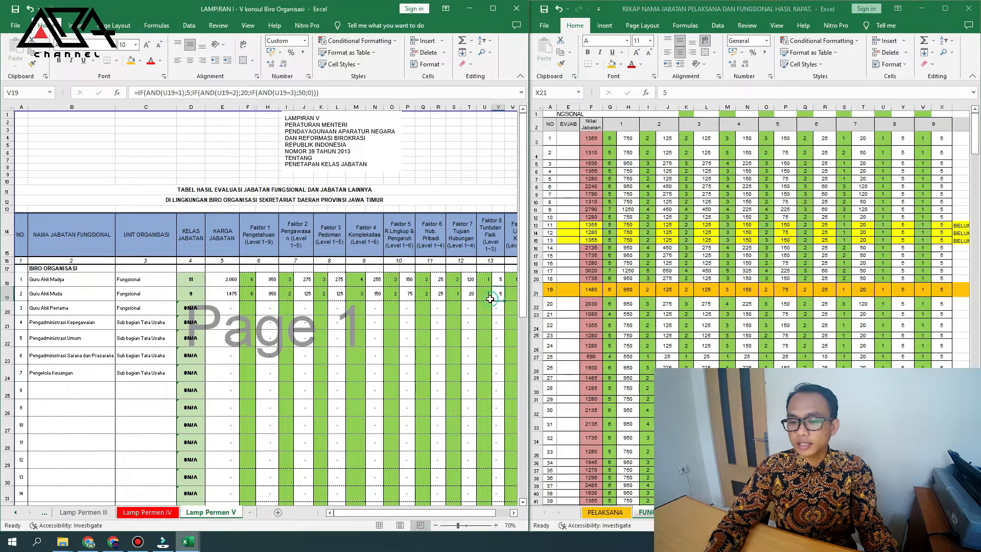
{"action": "left_click", "coordinate": [920, 290]}
- Set Guru Ahli Muda's Faktor 9 level to 1 in Lamp Permen V and return to the row's Kelas and Harga Jabatan
{"action": "left_click", "coordinate": [485, 294]}
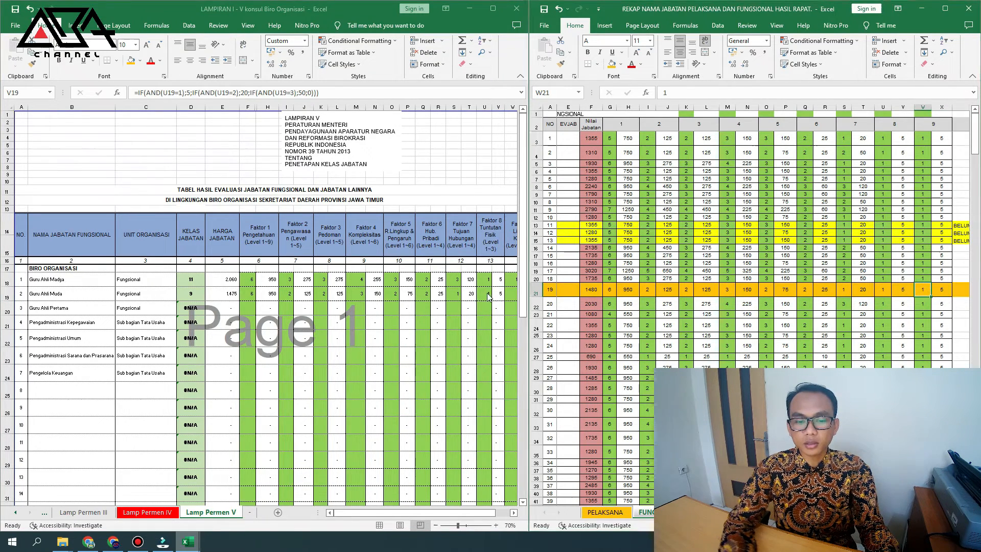
{"action": "key", "text": "Tab"}
{"action": "type", "text": "1"}
{"action": "key", "text": "Tab"}
{"action": "key", "text": "Left"}
{"action": "key", "text": "Left"}
{"action": "key", "text": "Left"}
{"action": "key", "text": "Left"}
{"action": "key", "text": "Left"}
{"action": "key", "text": "Left"}
{"action": "key", "text": "Left"}
{"action": "key", "text": "Left"}
{"action": "key", "text": "Left"}
{"action": "key", "text": "Left"}
{"action": "key", "text": "Left"}
{"action": "key", "text": "Left"}
{"action": "key", "text": "Left"}
{"action": "key", "text": "Left"}
{"action": "key", "text": "Left"}
{"action": "key", "text": "Left"}
{"action": "key", "text": "Left"}
{"action": "key", "text": "Left"}
{"action": "key", "text": "Left"}
{"action": "key", "text": "Left"}
{"action": "key", "text": "Left"}
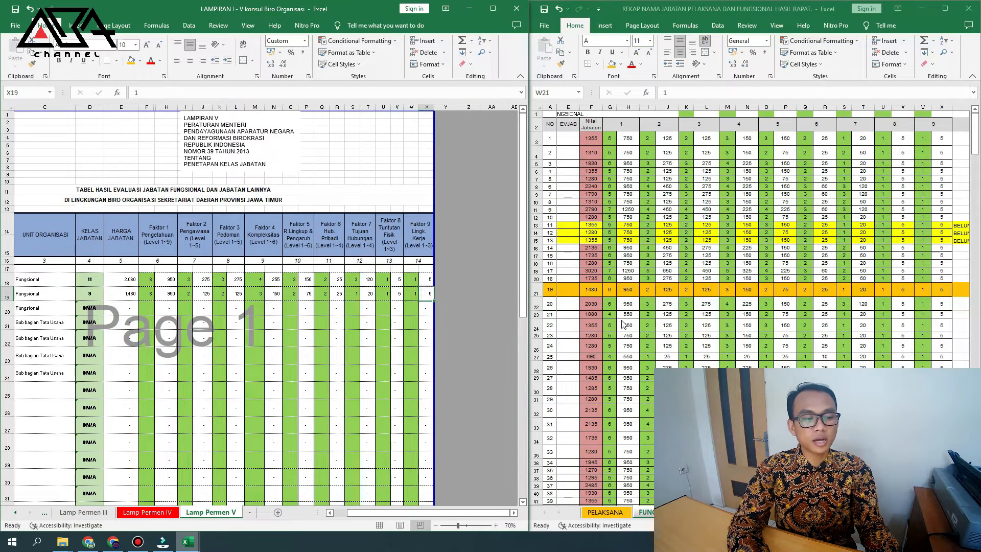
{"action": "key", "text": "Right"}
{"action": "key", "text": "Right"}
{"action": "key", "text": "Right"}
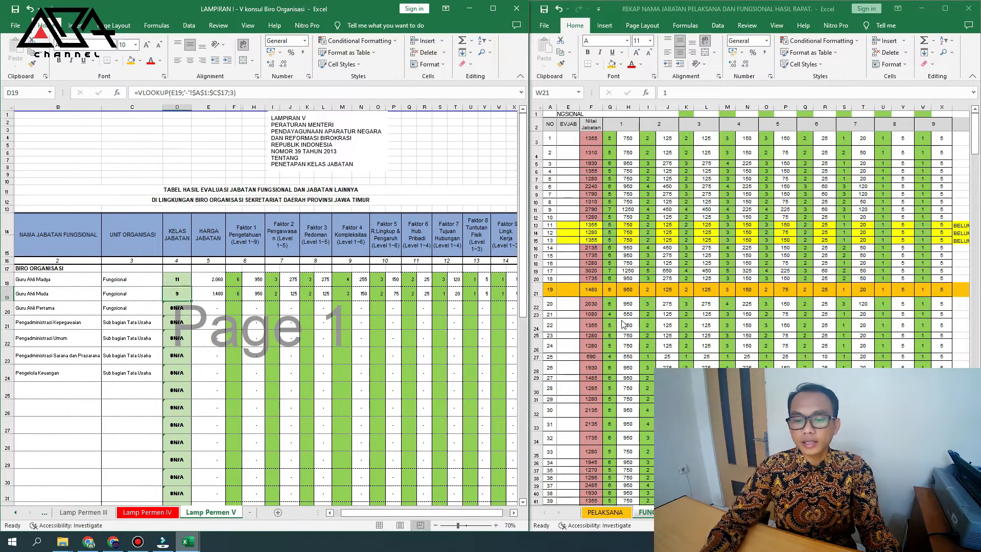
- Check the orange REKAP row from Faktor 9 back to its Nilai Jabatan, class and position name
{"action": "left_click", "coordinate": [641, 283]}
{"action": "key", "text": "Left"}
{"action": "key", "text": "Left"}
{"action": "key", "text": "Left"}
{"action": "key", "text": "Left"}
{"action": "key", "text": "Left"}
{"action": "key", "text": "Left"}
{"action": "key", "text": "Left"}
{"action": "key", "text": "Left"}
{"action": "key", "text": "Left"}
{"action": "key", "text": "Left"}
{"action": "key", "text": "Left"}
{"action": "key", "text": "Left"}
{"action": "key", "text": "Left"}
{"action": "key", "text": "Left"}
{"action": "key", "text": "Left"}
{"action": "key", "text": "Left"}
{"action": "key", "text": "Left"}
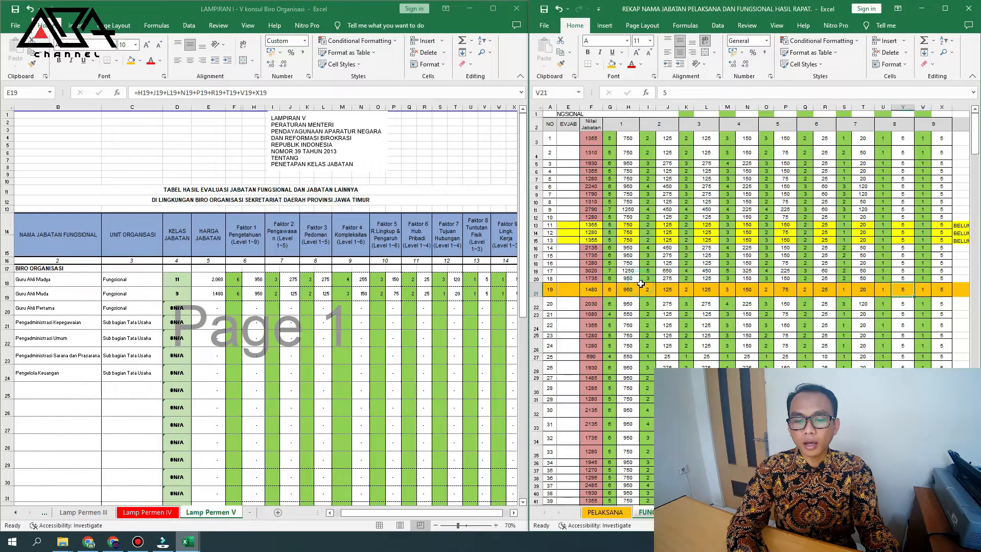
{"action": "key", "text": "Left"}
{"action": "key", "text": "Left"}
{"action": "key", "text": "Left"}
{"action": "key", "text": "Left"}
{"action": "key", "text": "Left"}
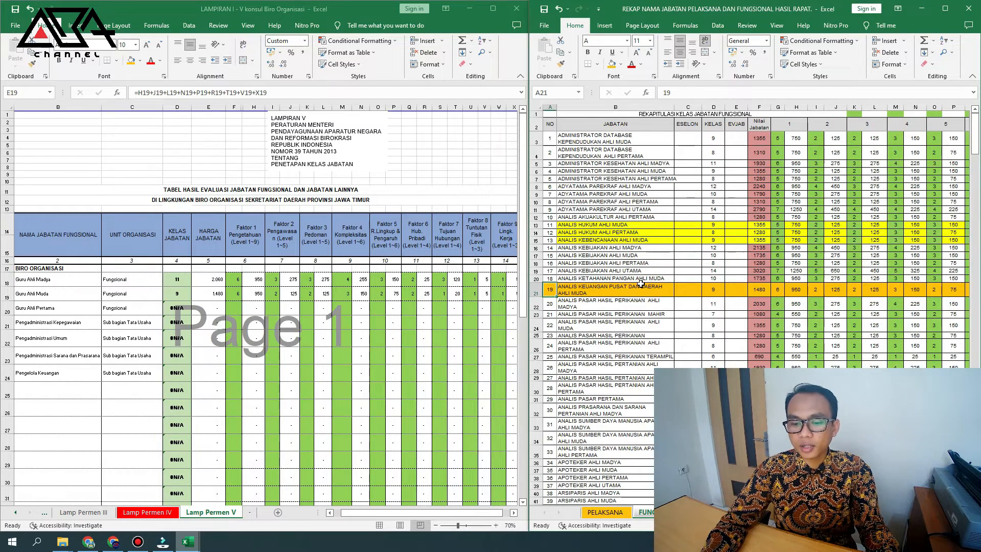
- Search the functional positions sheet of the REKAP workbook for "pertama" and close the search
{"action": "left_click", "coordinate": [702, 337]}
{"action": "left_click", "coordinate": [645, 335]}
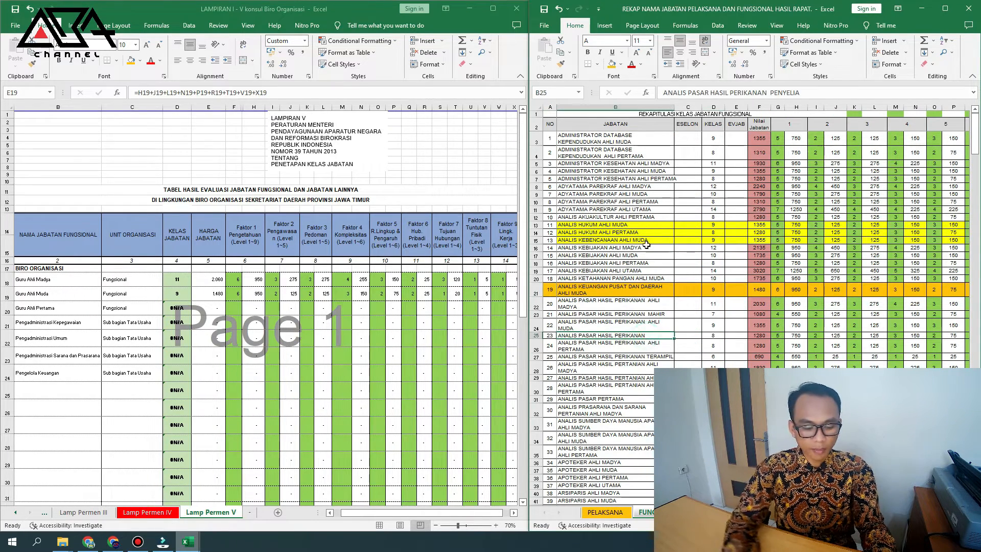
{"action": "key", "text": "ctrl+f"}
{"action": "type", "text": "perta"}
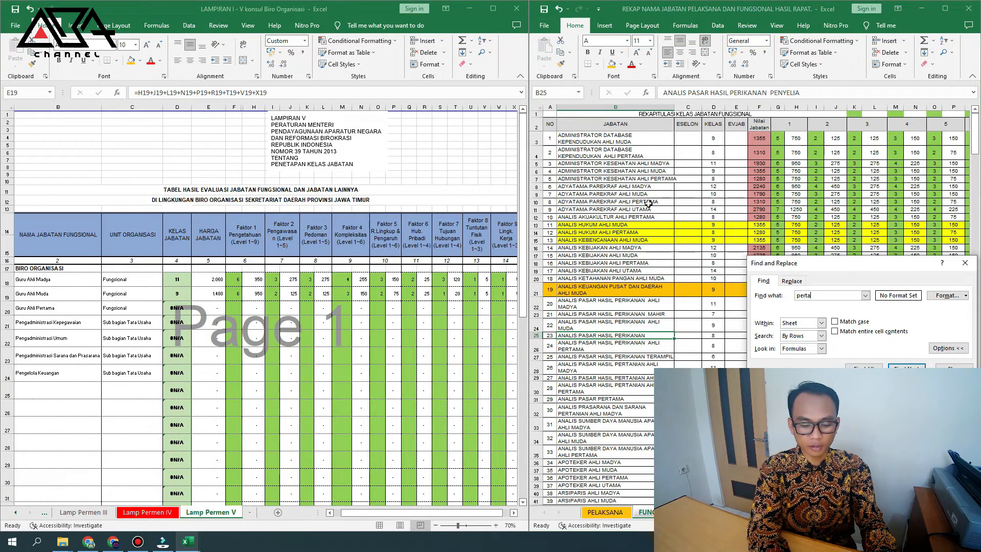
{"action": "type", "text": "ma"}
{"action": "key", "text": "Return"}
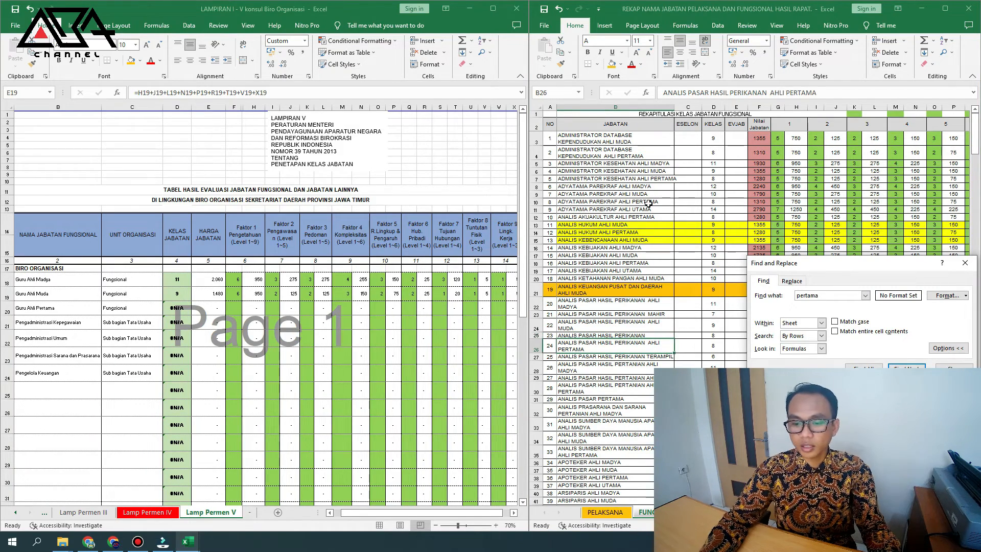
{"action": "left_click", "coordinate": [954, 366]}
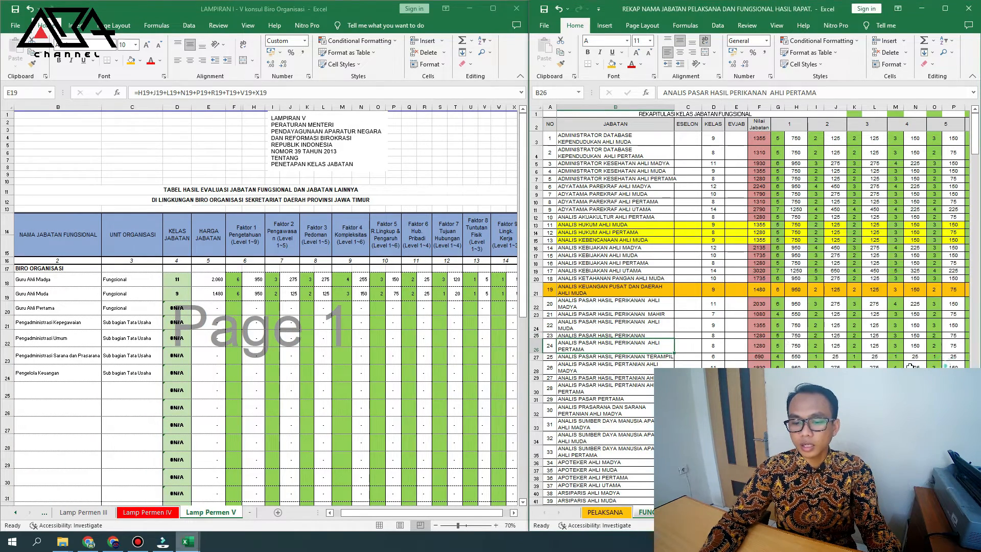
- Fill the entire Analis Pasar Hasil Perikanan Ahli Pertama row, row 26 of the REKAP workbook, with blue
{"action": "left_click", "coordinate": [532, 344]}
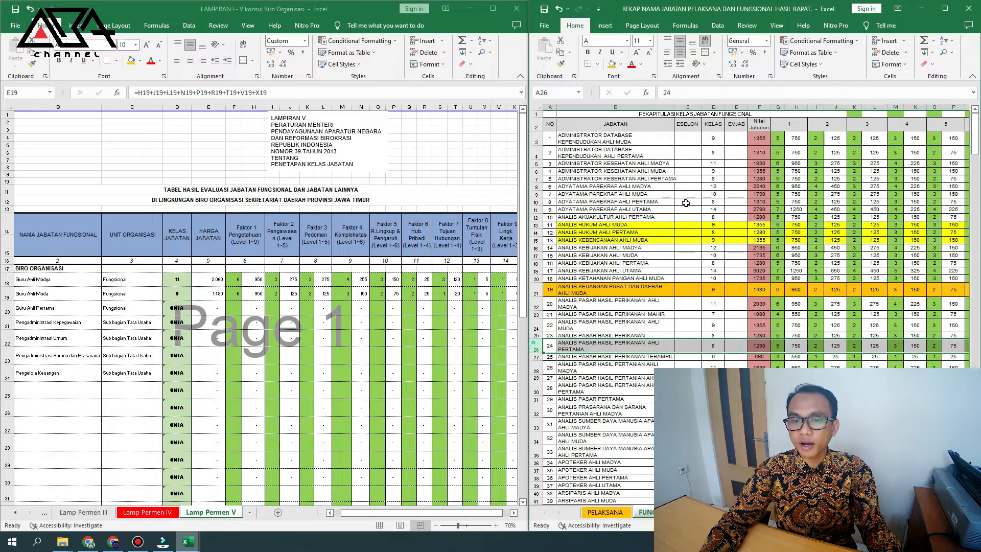
{"action": "left_click", "coordinate": [621, 64]}
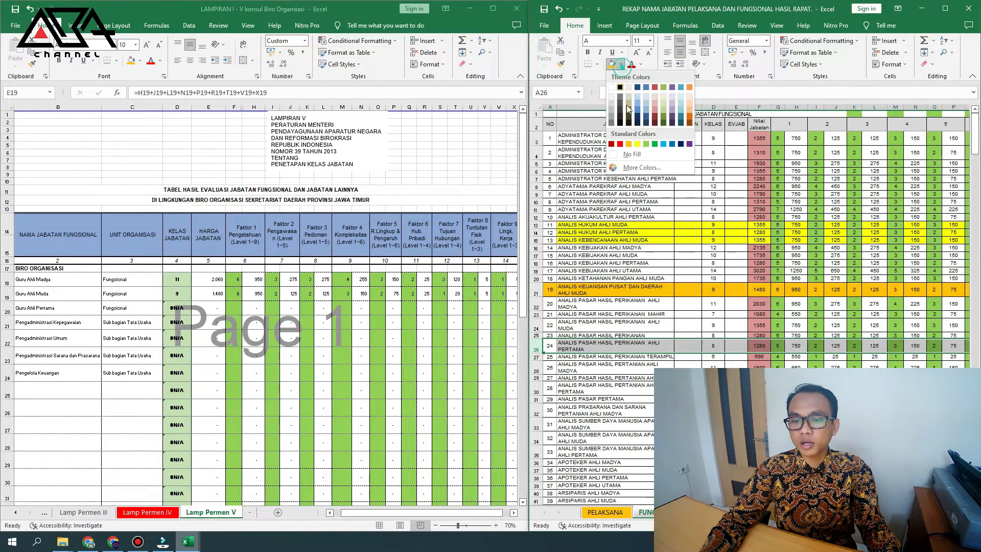
{"action": "left_click", "coordinate": [673, 144]}
- Set Guru Ahli Pertama's Faktor 1 to 4 levels to 5, 2, 2 and 3 in Lamp Permen V
{"action": "left_click", "coordinate": [234, 308]}
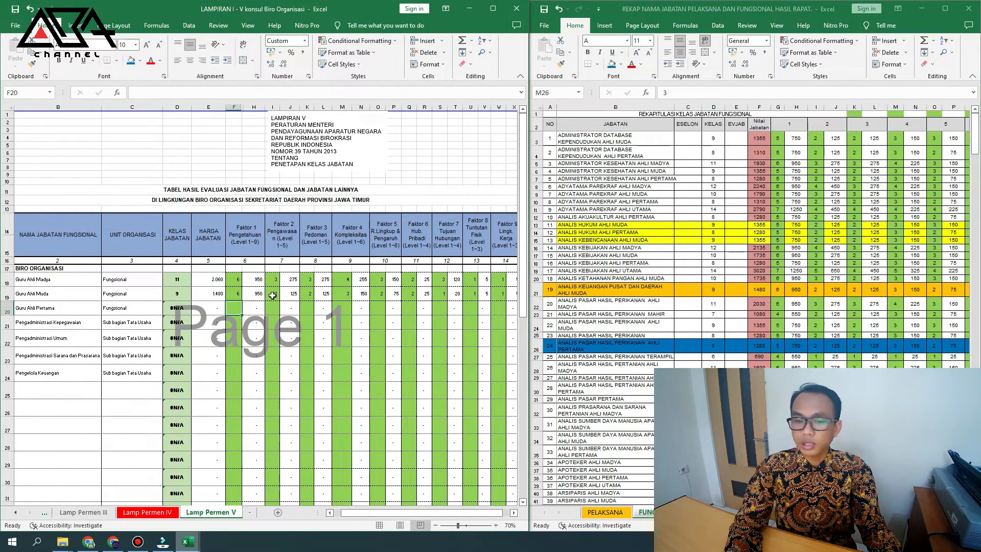
{"action": "type", "text": "5"}
{"action": "key", "text": "Right"}
{"action": "key", "text": "Right"}
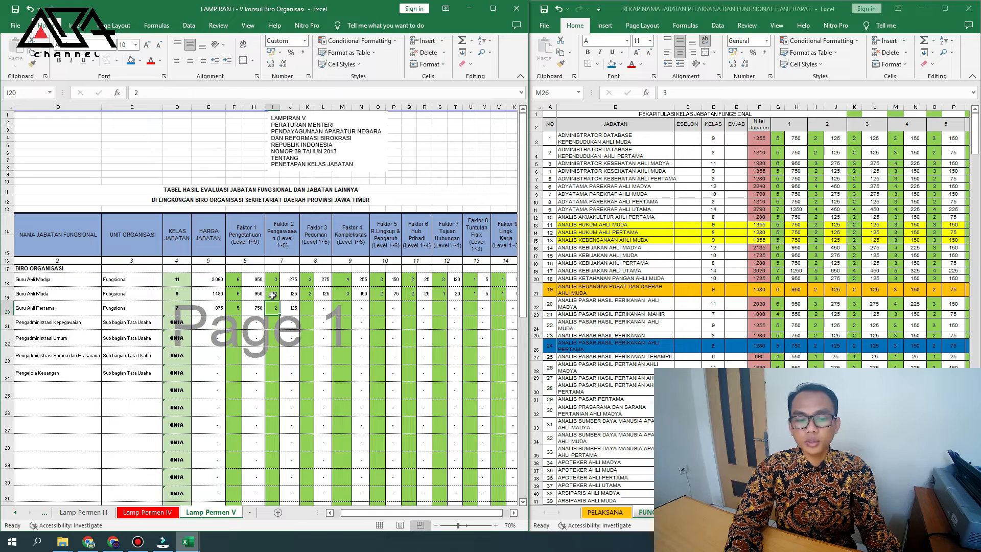
{"action": "type", "text": "2"}
{"action": "key", "text": "Right"}
{"action": "key", "text": "Right"}
{"action": "type", "text": "2"}
{"action": "key", "text": "Right"}
{"action": "key", "text": "Right"}
{"action": "type", "text": "3"}
{"action": "key", "text": "Right"}
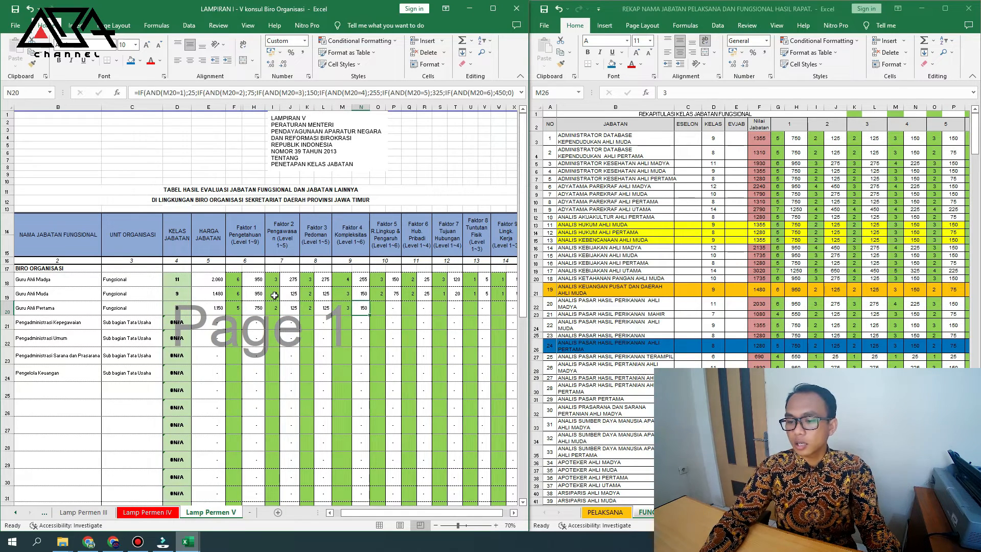
- Set Guru Ahli Pertama's Faktor 5 to 9 levels to 2, 2, 1, 1 and 1, copying the blue REKAP row
{"action": "left_click", "coordinate": [936, 347]}
{"action": "key", "text": "Right"}
{"action": "key", "text": "Right"}
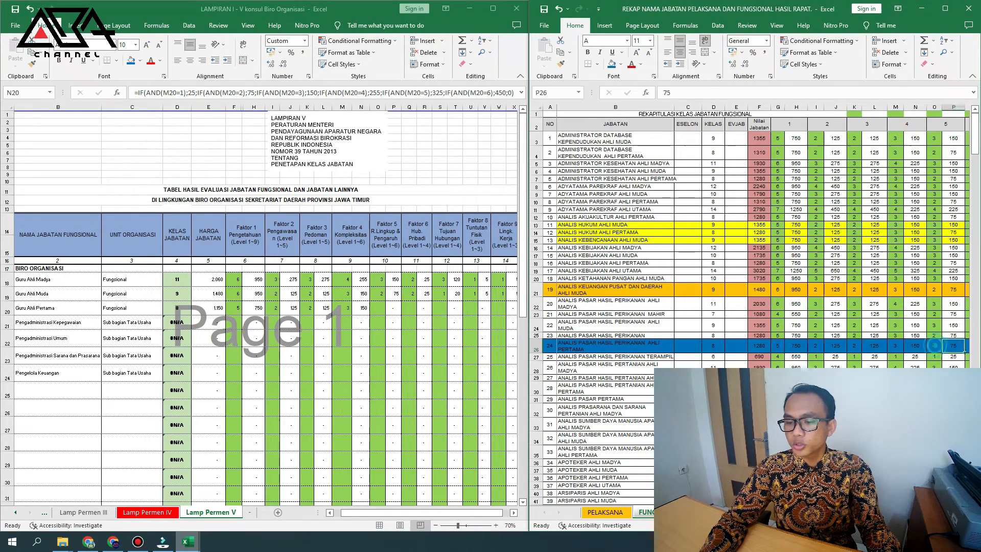
{"action": "key", "text": "Right"}
{"action": "key", "text": "Right"}
{"action": "key", "text": "Right"}
{"action": "key", "text": "Right"}
{"action": "key", "text": "Right"}
{"action": "key", "text": "Right"}
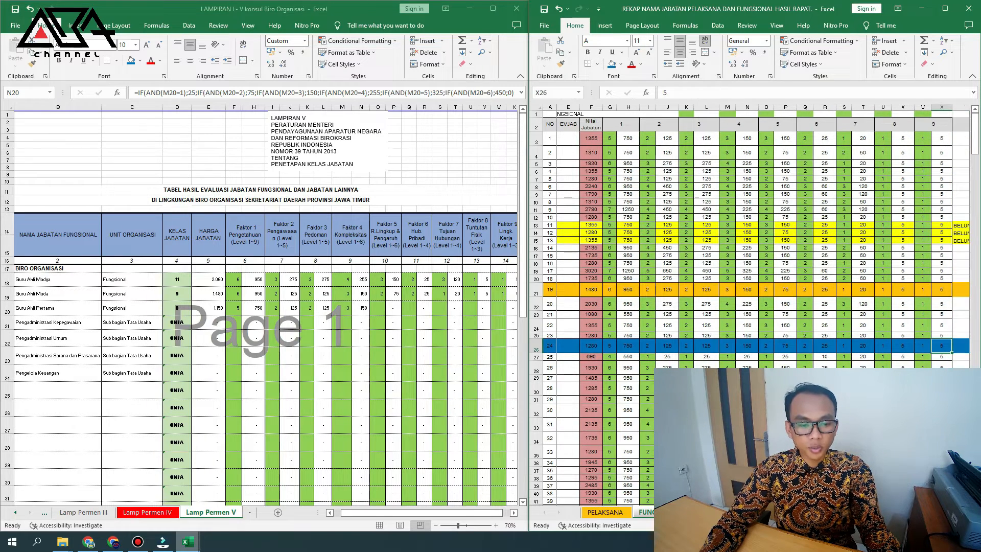
{"action": "left_click", "coordinate": [379, 308]}
{"action": "left_click", "coordinate": [379, 308]}
{"action": "type", "text": "2"}
{"action": "key", "text": "Right"}
{"action": "key", "text": "Right"}
{"action": "type", "text": "2"}
{"action": "key", "text": "Right"}
{"action": "key", "text": "Right"}
{"action": "type", "text": "1"}
{"action": "key", "text": "Right"}
{"action": "key", "text": "Right"}
{"action": "type", "text": "1"}
{"action": "key", "text": "Right"}
{"action": "key", "text": "Right"}
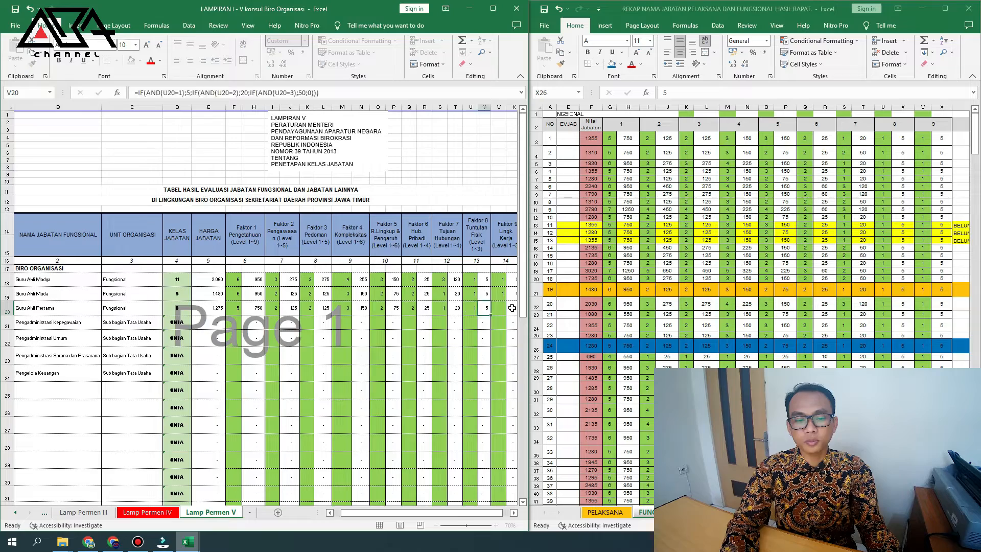
{"action": "type", "text": "1"}
{"action": "key", "text": "Right"}
- Check Guru Ahli Pertama's Harga Jabatan and Kelas Jabatan in Lamp Permen V
{"action": "key", "text": "Left"}
{"action": "key", "text": "Left"}
{"action": "key", "text": "Left"}
{"action": "key", "text": "Left"}
{"action": "key", "text": "Left"}
{"action": "key", "text": "Left"}
{"action": "key", "text": "Left"}
{"action": "key", "text": "Left"}
{"action": "key", "text": "Left"}
{"action": "key", "text": "Left"}
{"action": "key", "text": "Left"}
{"action": "key", "text": "Left"}
{"action": "key", "text": "Left"}
{"action": "key", "text": "Left"}
{"action": "key", "text": "Left"}
{"action": "key", "text": "Left"}
{"action": "key", "text": "Left"}
{"action": "key", "text": "Left"}
{"action": "key", "text": "Left"}
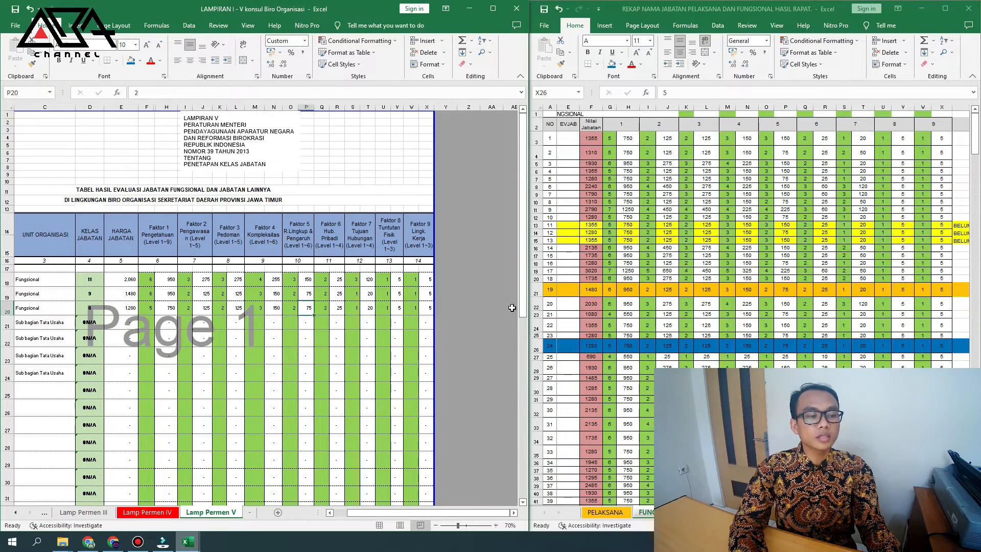
{"action": "key", "text": "Left"}
{"action": "key", "text": "Left"}
{"action": "key", "text": "Left"}
{"action": "key", "text": "Right"}
{"action": "key", "text": "Right"}
{"action": "key", "text": "Right"}
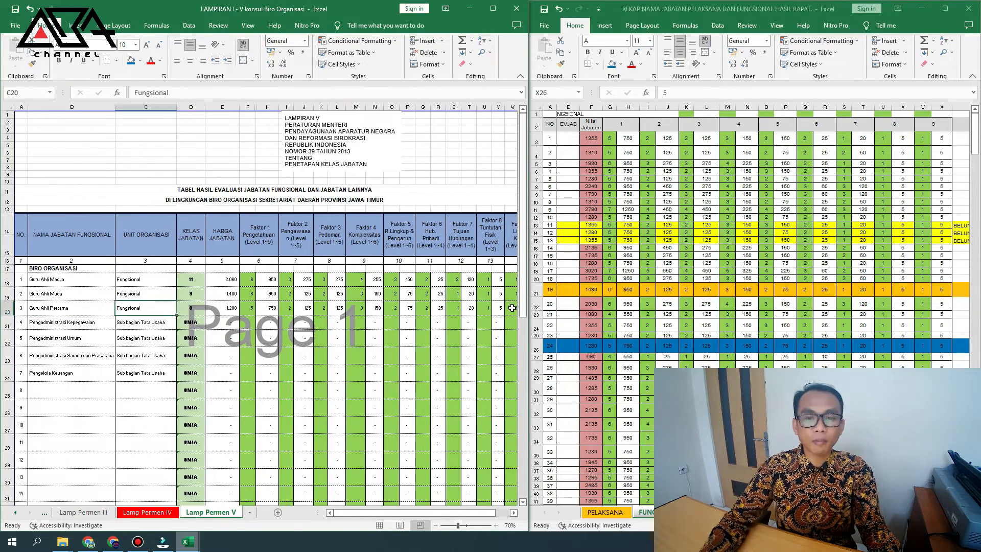
- Search the functional positions sheet of the REKAP workbook for "kepegawaian" to match Pengadministrasi Kepegawaian
{"action": "left_click", "coordinate": [193, 319]}
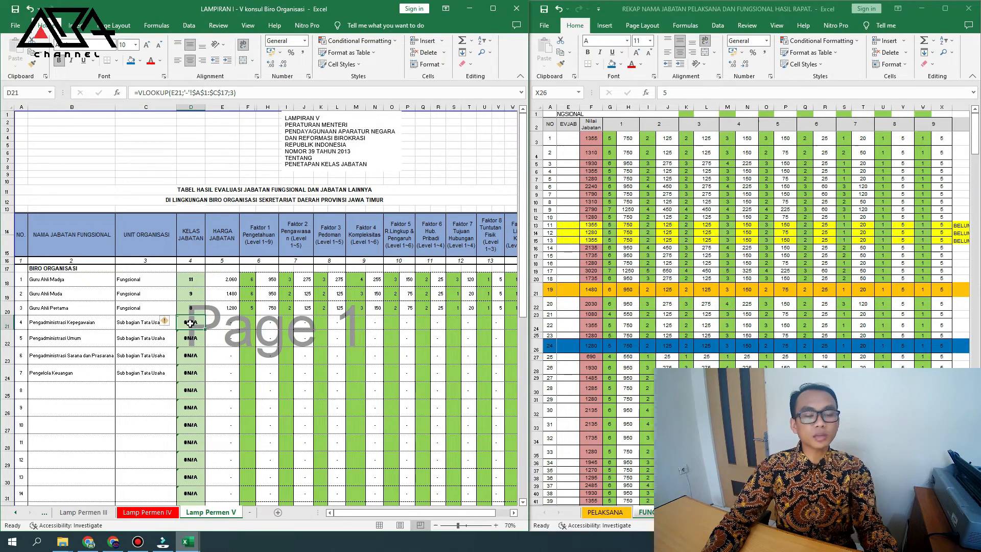
{"action": "left_click", "coordinate": [667, 271]}
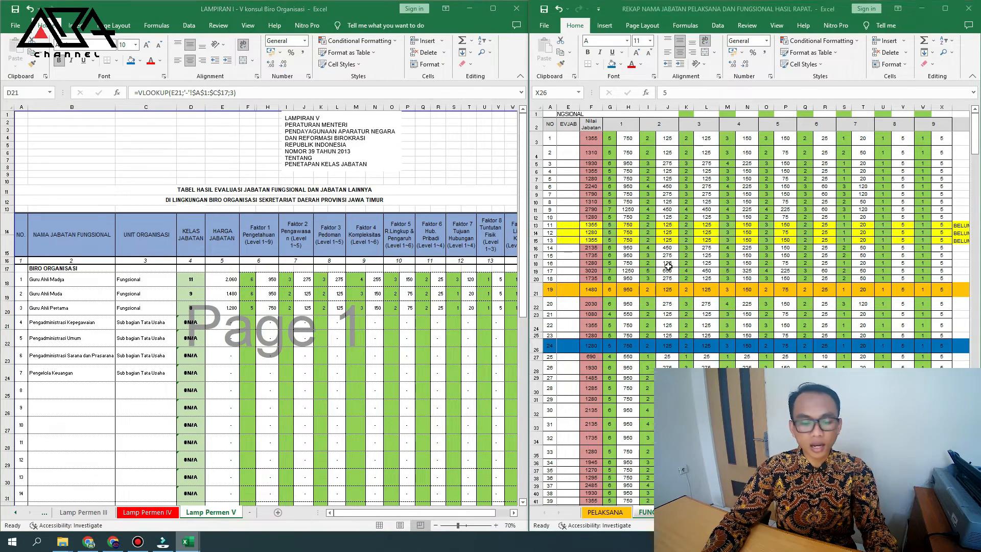
{"action": "key", "text": "ctrl+f"}
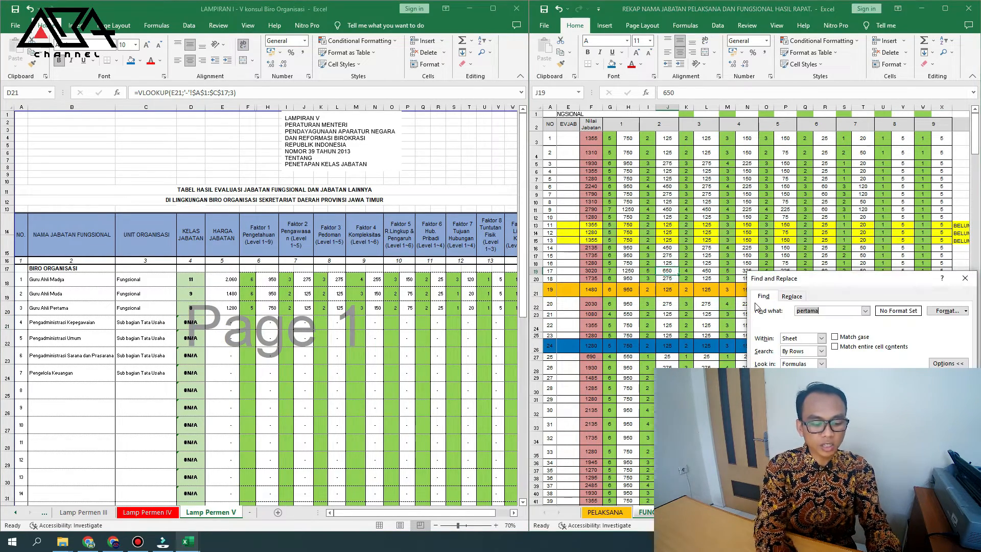
{"action": "type", "text": "pengadministrasi"}
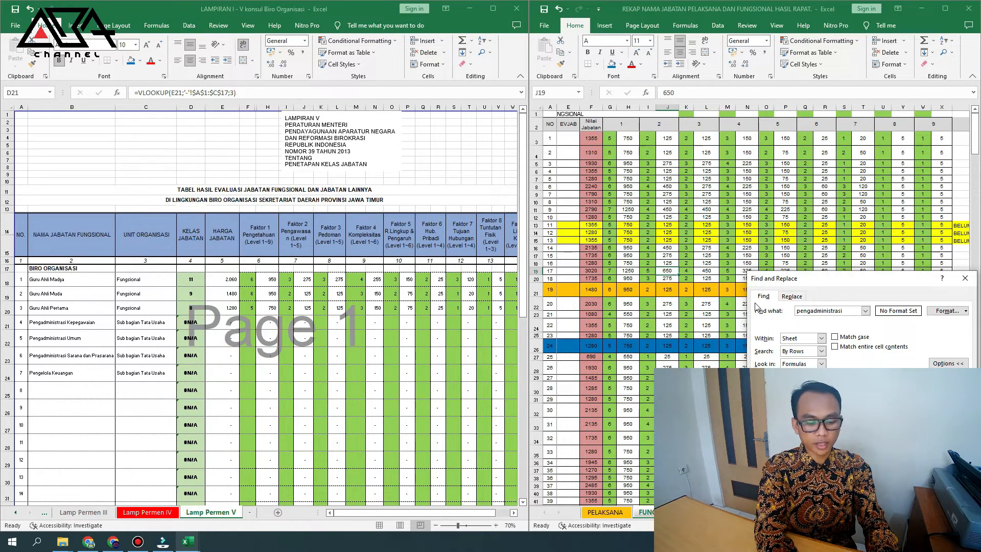
{"action": "type", "text": "kepegawai"}
{"action": "type", "text": "an"}
{"action": "key", "text": "Return"}
{"action": "key", "text": "Return"}
{"action": "type", "text": "kepe"}
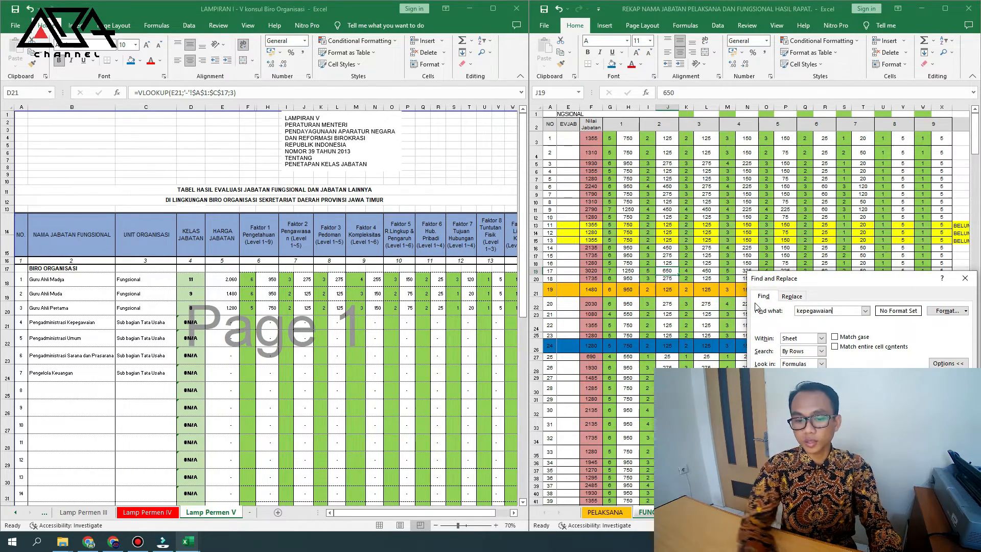
{"action": "key", "text": "Return"}
{"action": "key", "text": "Return"}
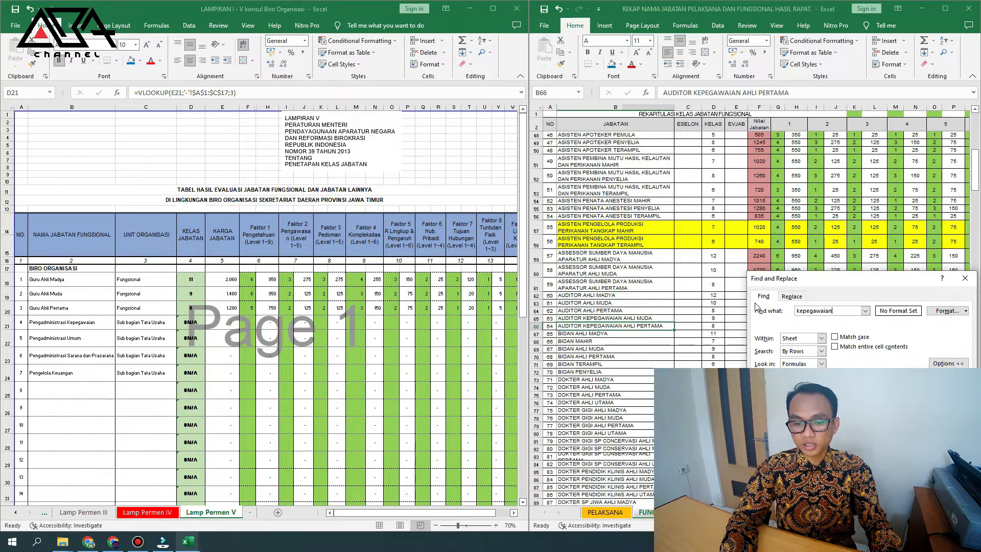
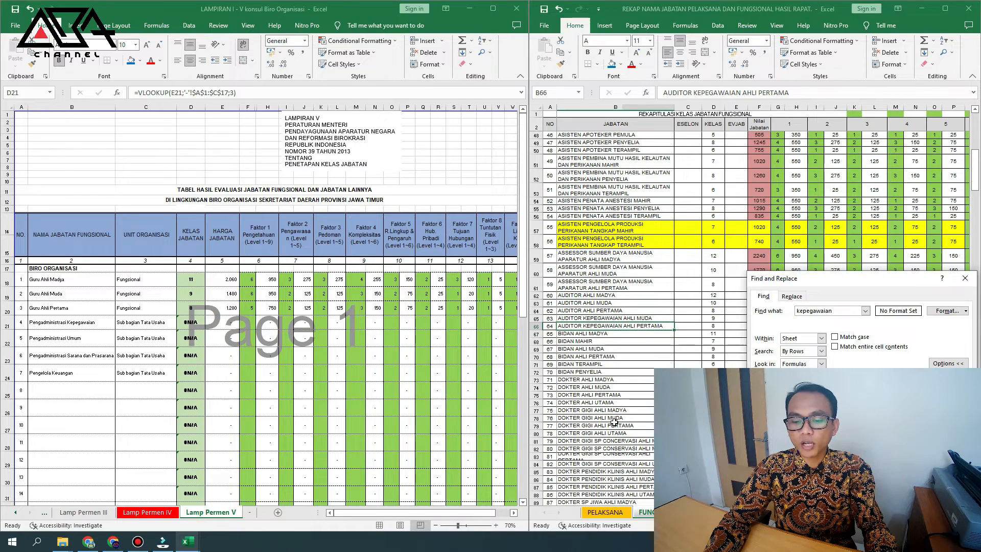
- Search the PELAKSANA sheet of the REKAP workbook for "kepegawaian" to find Pengadministrasi Kepegawaian
{"action": "left_click", "coordinate": [606, 513]}
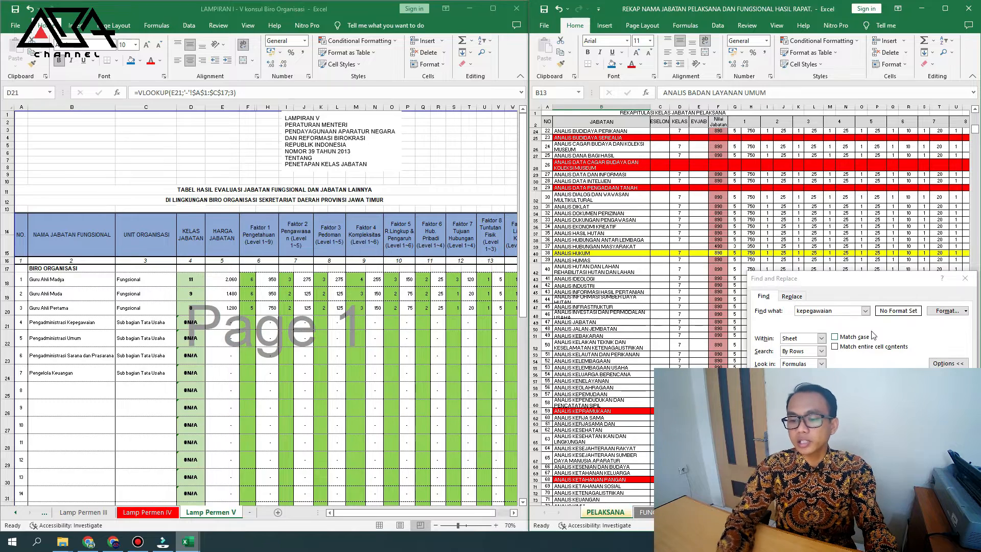
{"action": "left_click", "coordinate": [824, 312]}
{"action": "key", "text": "Return"}
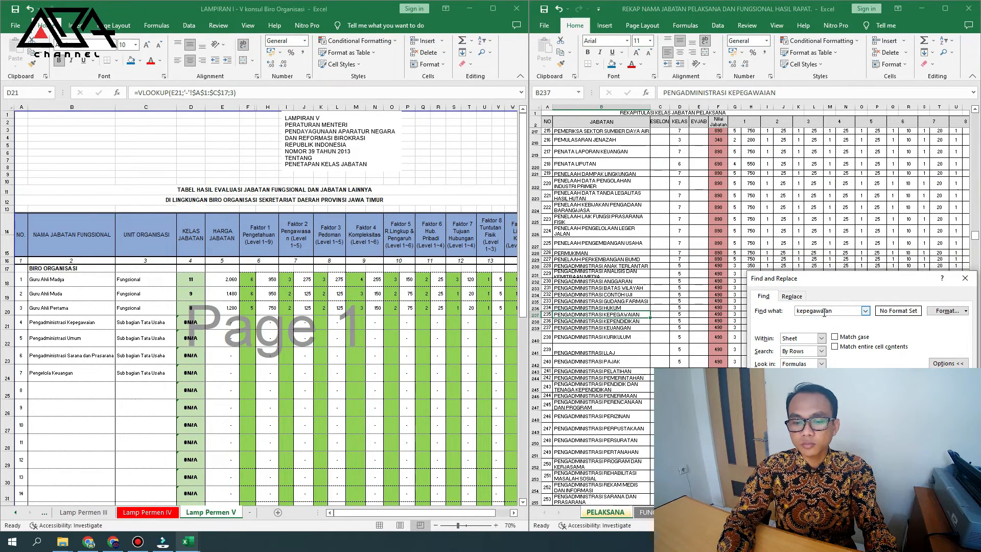
- Fill the entire Pengadministrasi Kepegawaian row, row 237 of the PELAKSANA sheet, with blue
{"action": "left_click", "coordinate": [680, 315]}
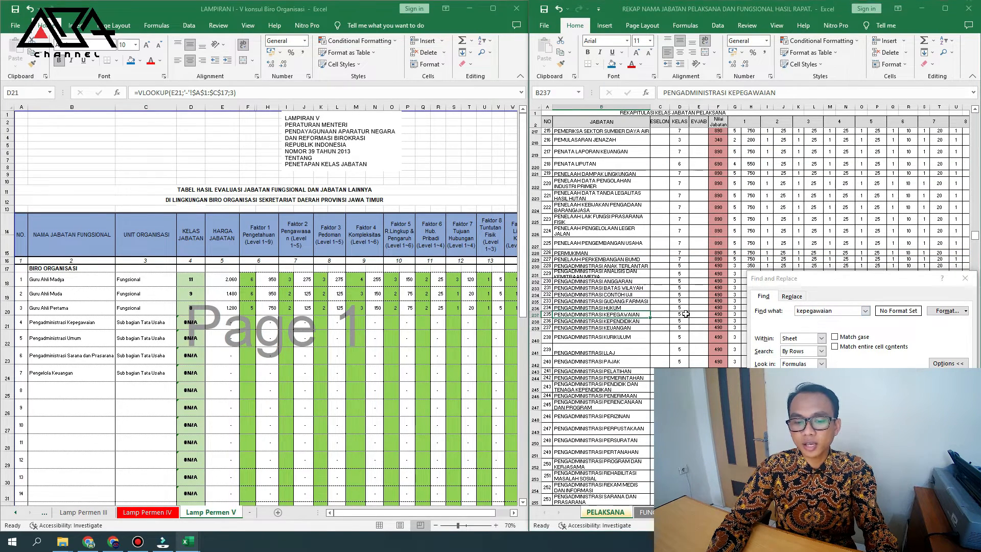
{"action": "left_click", "coordinate": [535, 314]}
{"action": "left_click", "coordinate": [612, 65]}
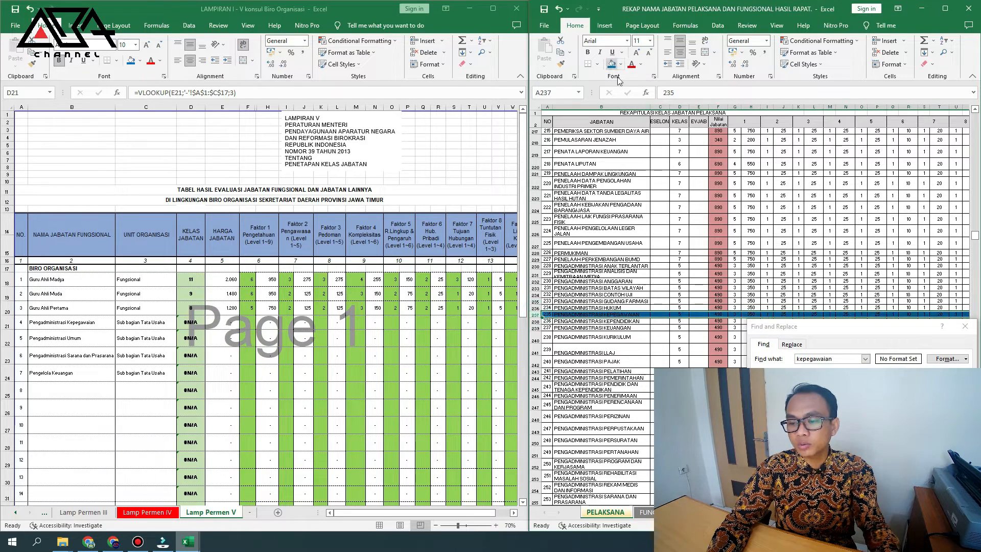
- Review the Pengadministrasi Kepegawaian row's class and factor scores in the PELAKSANA sheet of the REKAP workbook
{"action": "left_click", "coordinate": [966, 327]}
{"action": "scroll", "coordinate": [886, 318], "scroll_direction": "up", "scroll_amount": 2}
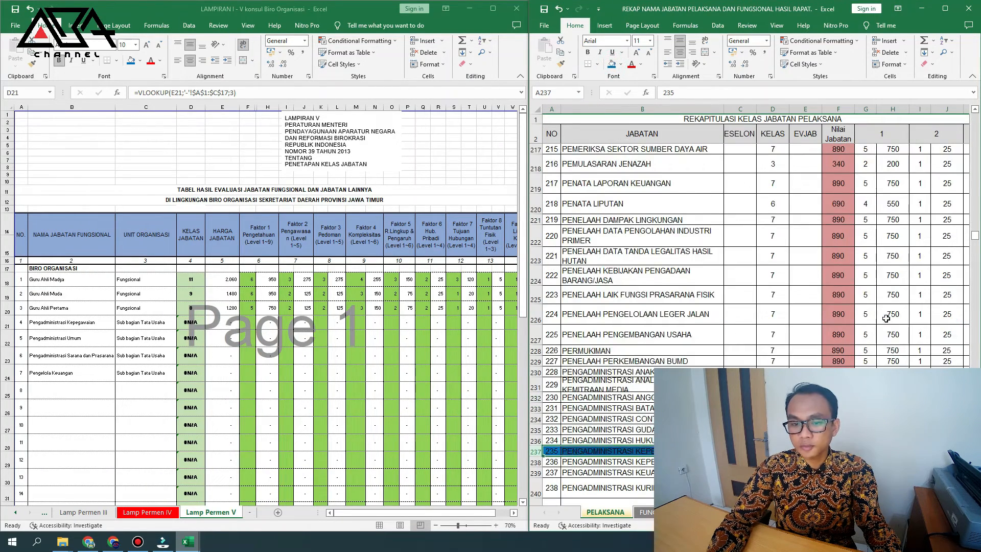
{"action": "scroll", "coordinate": [886, 319], "scroll_direction": "down", "scroll_amount": 2}
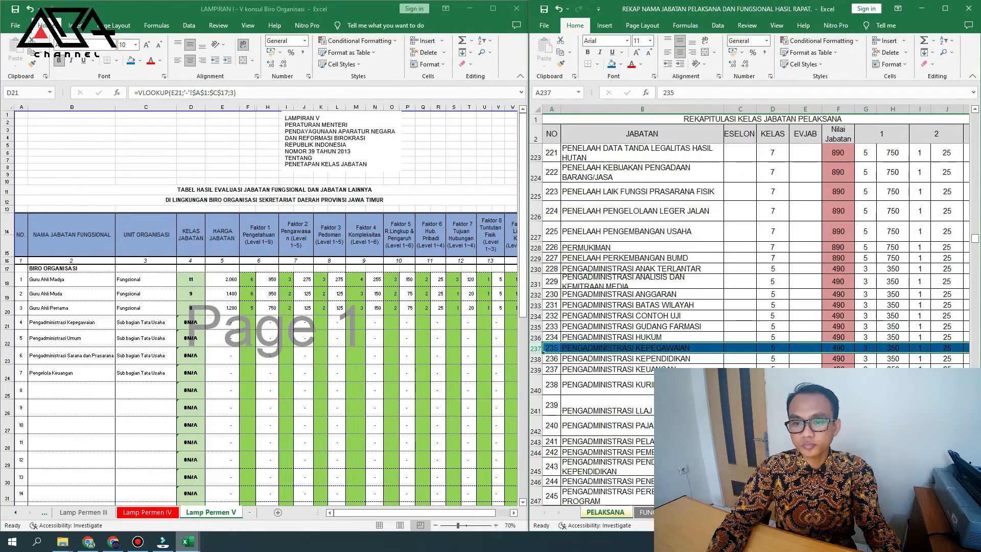
{"action": "left_click", "coordinate": [720, 134]}
{"action": "scroll", "coordinate": [716, 143], "scroll_direction": "down", "scroll_amount": 3}
{"action": "left_click", "coordinate": [675, 202]}
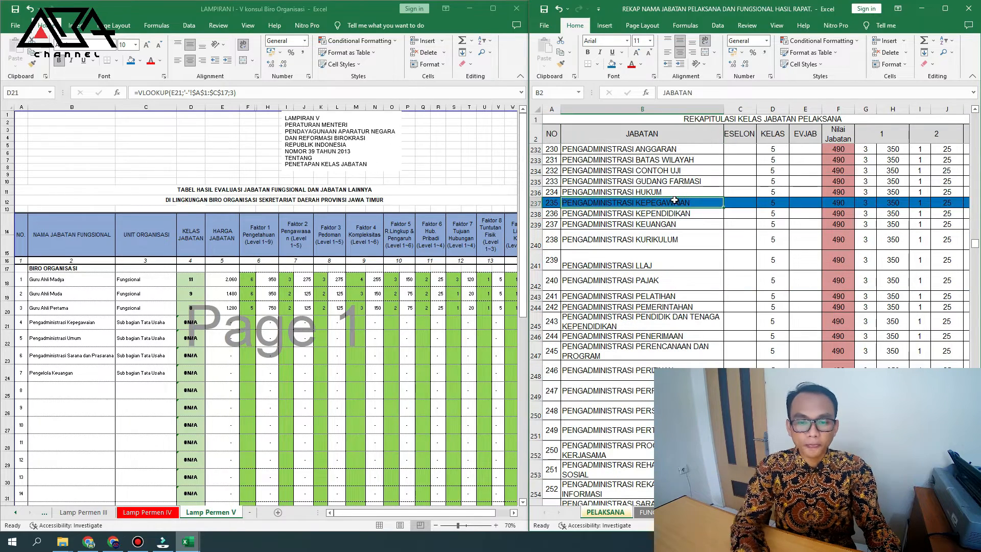
{"action": "key", "text": "Right"}
{"action": "key", "text": "Right"}
{"action": "key", "text": "Right"}
{"action": "key", "text": "Right"}
{"action": "key", "text": "Right"}
{"action": "key", "text": "Right"}
{"action": "key", "text": "Right"}
{"action": "key", "text": "Right"}
{"action": "key", "text": "Right"}
{"action": "key", "text": "Right"}
{"action": "key", "text": "Right"}
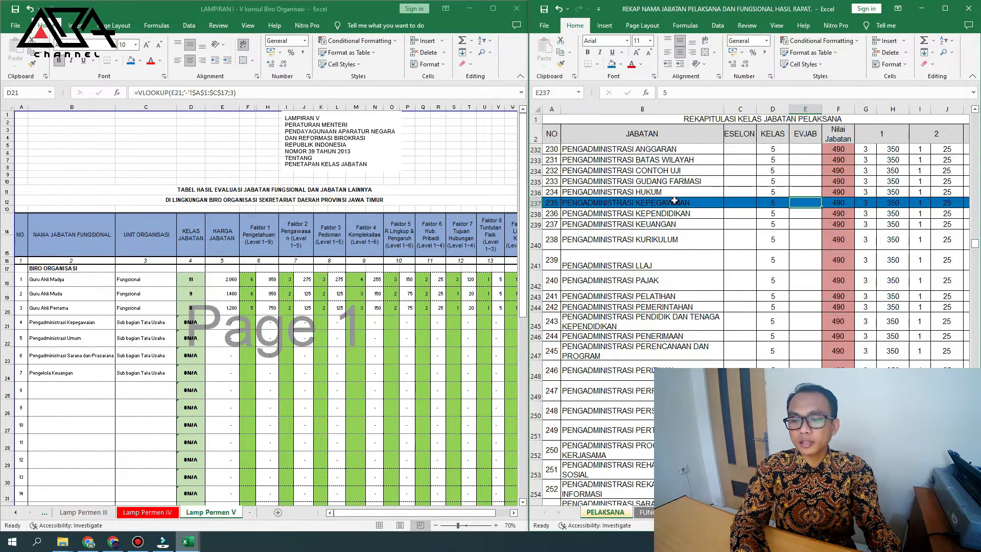
{"action": "key", "text": "Left"}
{"action": "key", "text": "Left"}
{"action": "key", "text": "Left"}
{"action": "key", "text": "Left"}
{"action": "key", "text": "Left"}
{"action": "key", "text": "Left"}
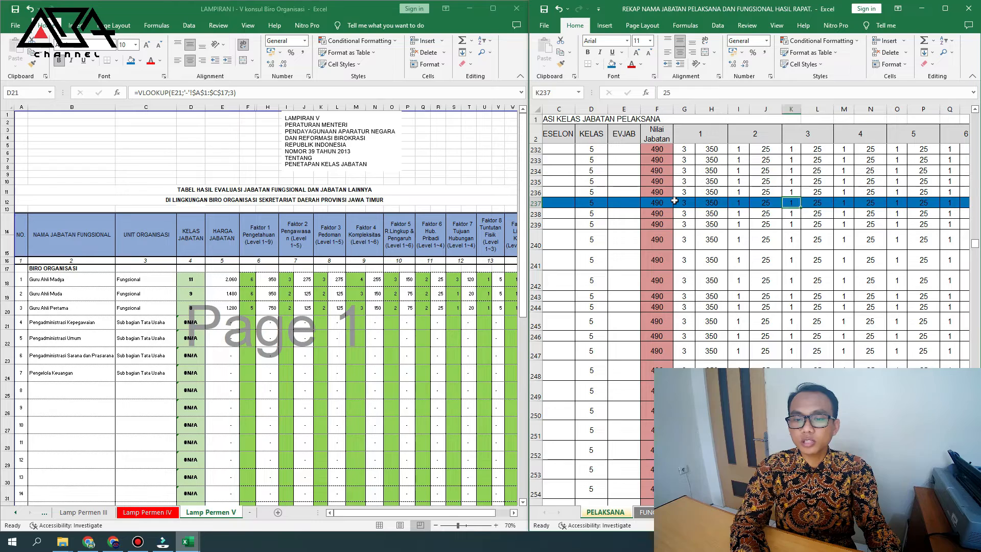
- Fill the level columns of factors 1 to 6 (G, I, K, M, O and Q) in PELAKSANA with light green
{"action": "left_click", "coordinate": [736, 204], "text": "ctrl"}
{"action": "left_click", "coordinate": [791, 203], "text": "ctrl"}
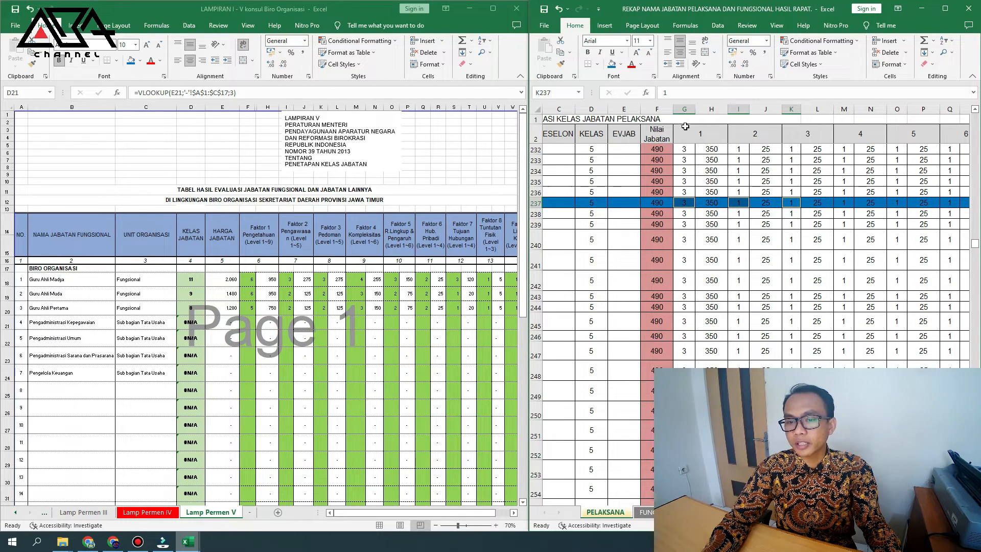
{"action": "left_click", "coordinate": [684, 109]}
{"action": "left_click", "coordinate": [739, 109], "text": "ctrl"}
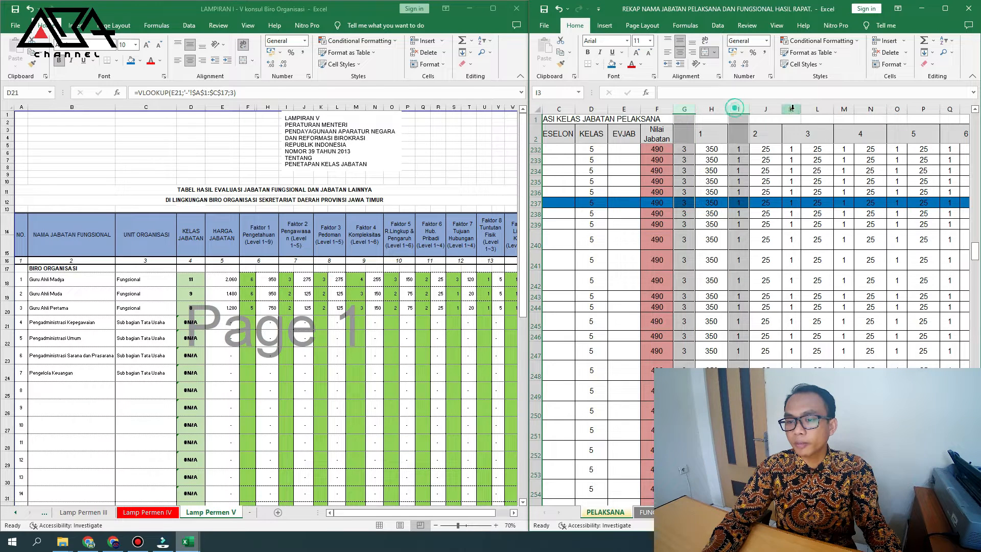
{"action": "left_click", "coordinate": [791, 109], "text": "ctrl"}
{"action": "left_click", "coordinate": [844, 110], "text": "ctrl"}
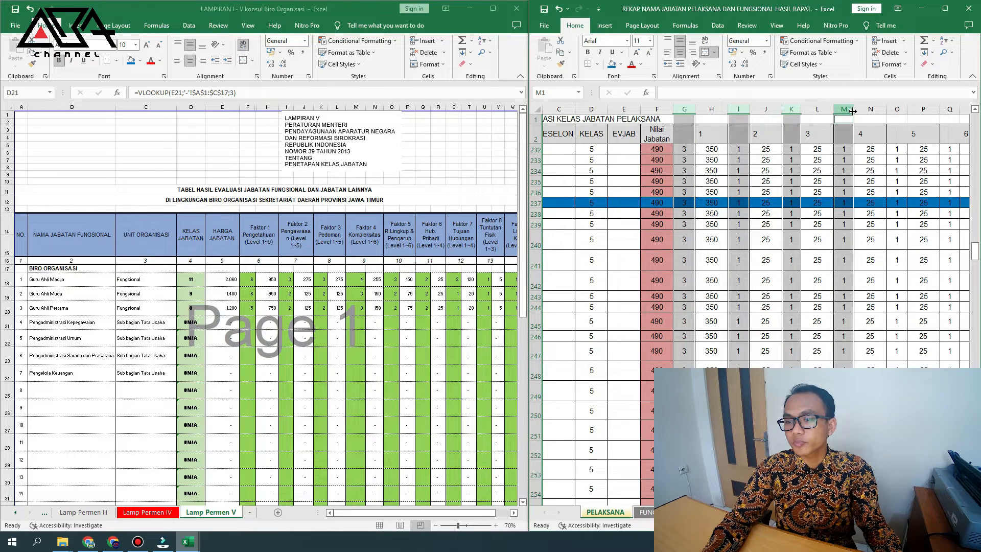
{"action": "left_click", "coordinate": [897, 110], "text": "ctrl"}
{"action": "left_click", "coordinate": [951, 109], "text": "ctrl"}
{"action": "left_click", "coordinate": [621, 64]}
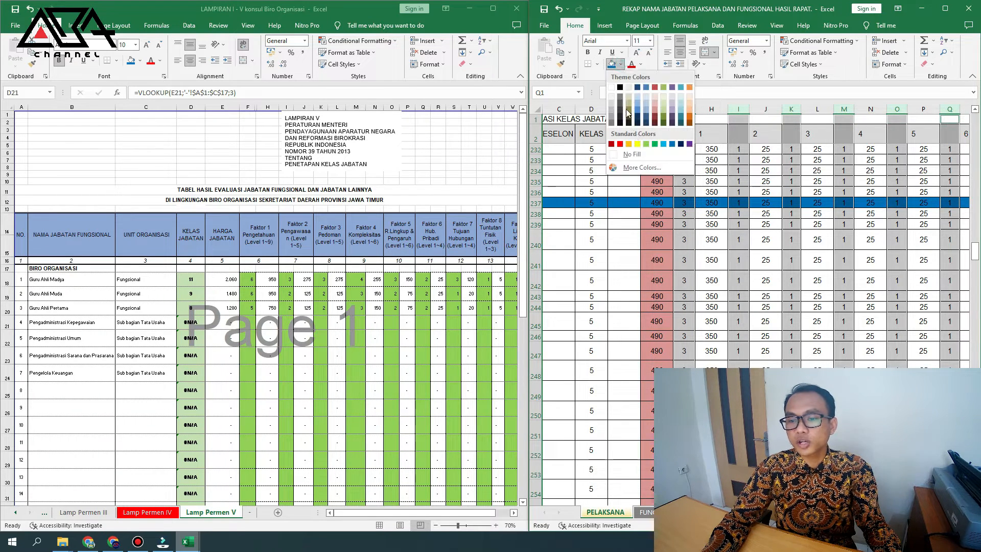
{"action": "left_click", "coordinate": [648, 144]}
- Enter Pengadministrasi Kepegawaian's levels in Lamp Permen V from its REKAP row: 3 for Faktor 1 and 1 for Faktor 2, 3 and 4
{"action": "left_click", "coordinate": [684, 213]}
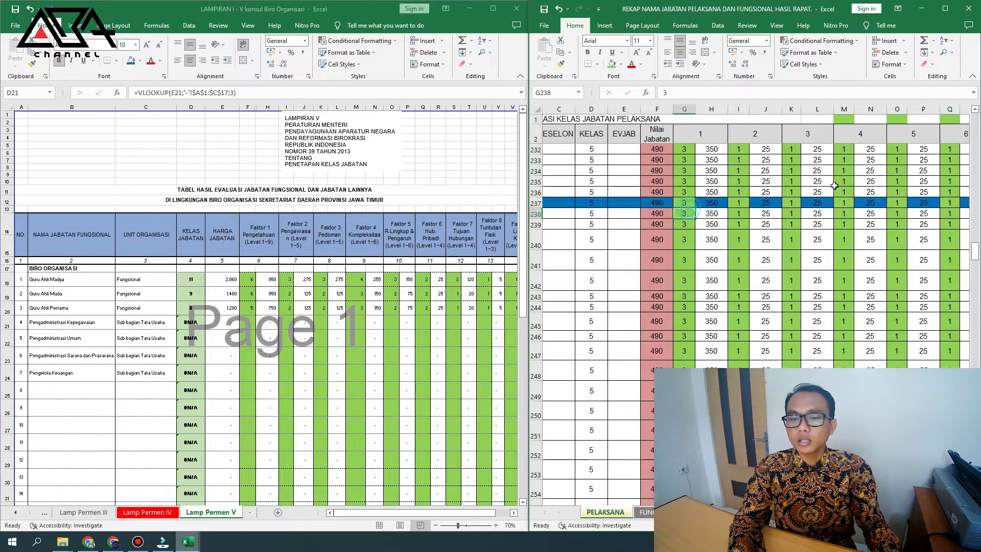
{"action": "key", "text": "Up"}
{"action": "key", "text": "Right"}
{"action": "key", "text": "Right"}
{"action": "key", "text": "Right"}
{"action": "key", "text": "Right"}
{"action": "key", "text": "Right"}
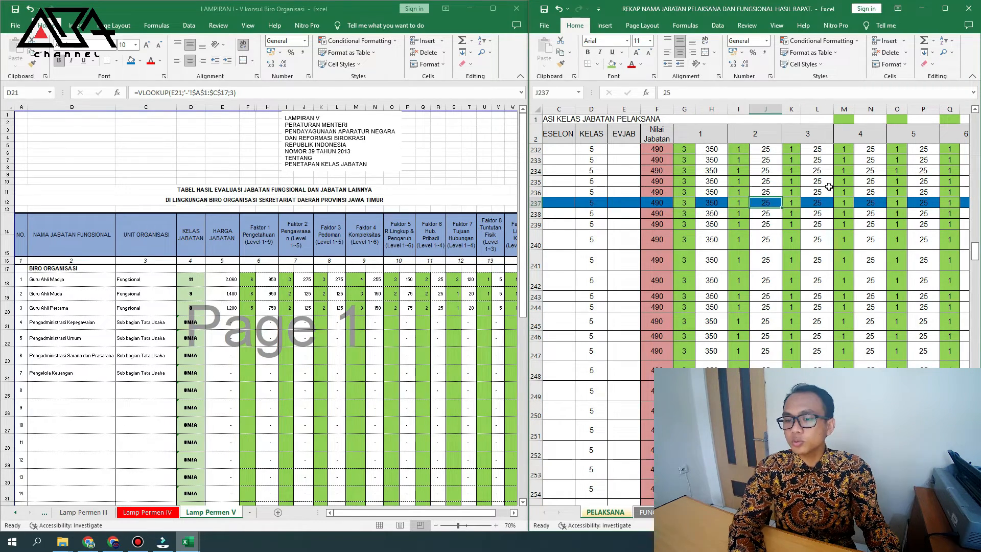
{"action": "key", "text": "Right"}
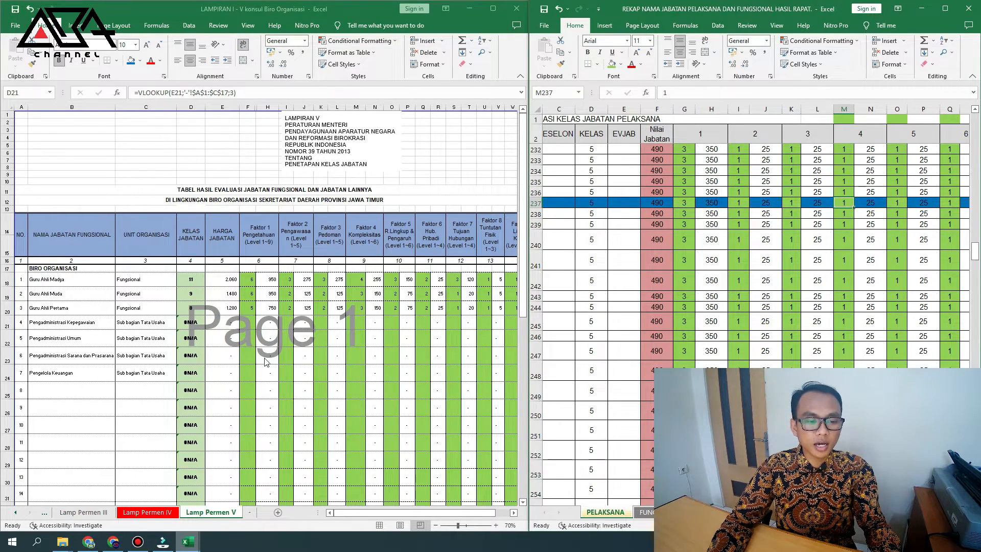
{"action": "left_click", "coordinate": [250, 321]}
{"action": "type", "text": "3"}
{"action": "key", "text": "Tab"}
{"action": "type", "text": "1"}
{"action": "key", "text": "Tab"}
{"action": "type", "text": "1"}
{"action": "key", "text": "Tab"}
{"action": "type", "text": "1"}
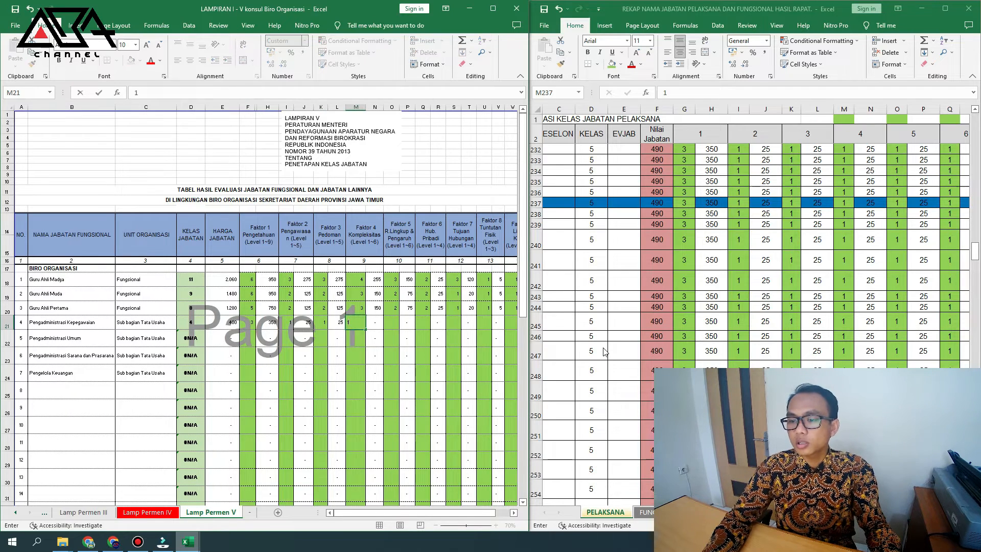
{"action": "key", "text": "Tab"}
- Fill the level columns of factors 7 to 9 (S, U and W) in PELAKSANA with the same light green
{"action": "left_click", "coordinate": [899, 204]}
{"action": "key", "text": "Right"}
{"action": "key", "text": "Right"}
{"action": "key", "text": "Right"}
{"action": "key", "text": "Right"}
{"action": "key", "text": "Right"}
{"action": "key", "text": "Right"}
{"action": "key", "text": "Right"}
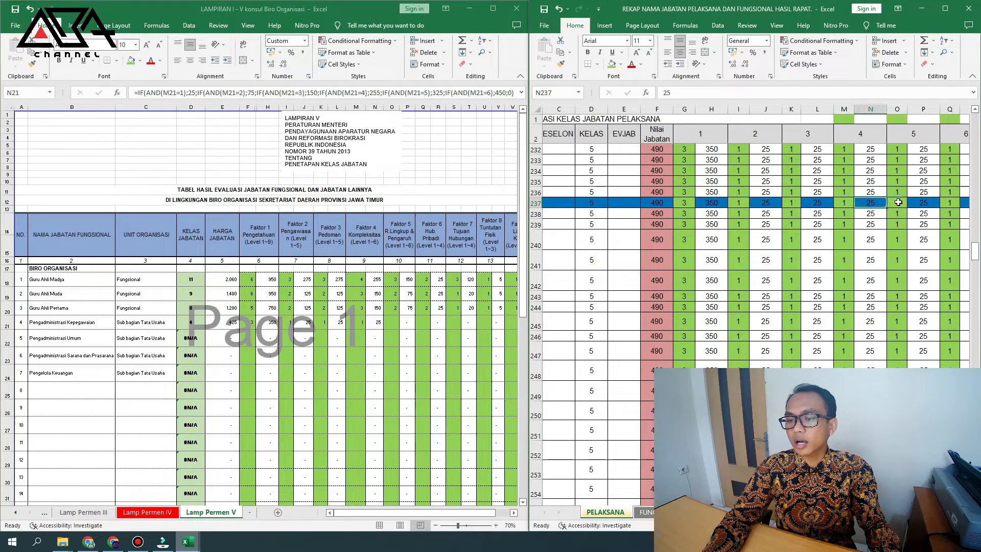
{"action": "key", "text": "Right"}
{"action": "key", "text": "Right"}
{"action": "key", "text": "Right"}
{"action": "key", "text": "Right"}
{"action": "key", "text": "Right"}
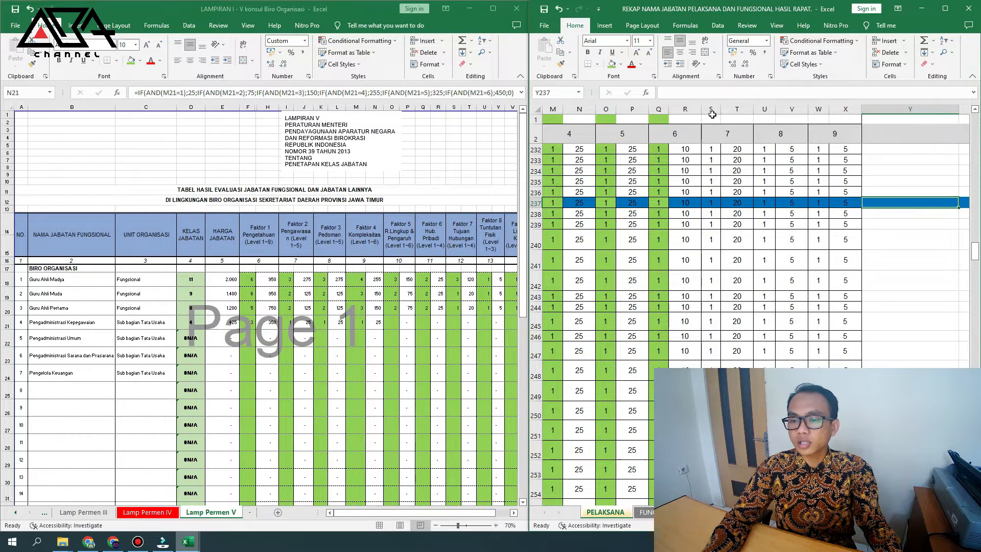
{"action": "left_click", "coordinate": [712, 110]}
{"action": "left_click", "coordinate": [766, 109], "text": "ctrl"}
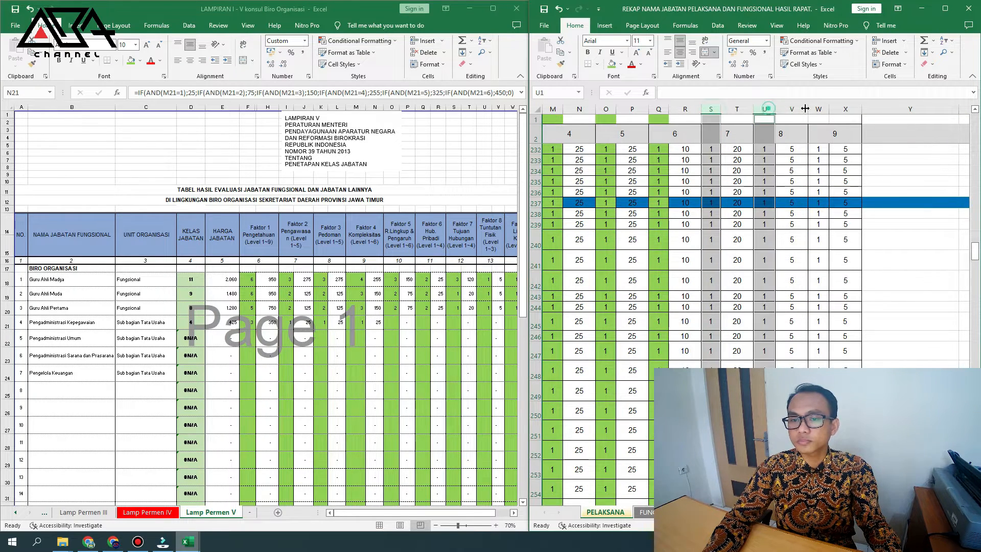
{"action": "left_click", "coordinate": [818, 109], "text": "ctrl"}
{"action": "left_click", "coordinate": [612, 64]}
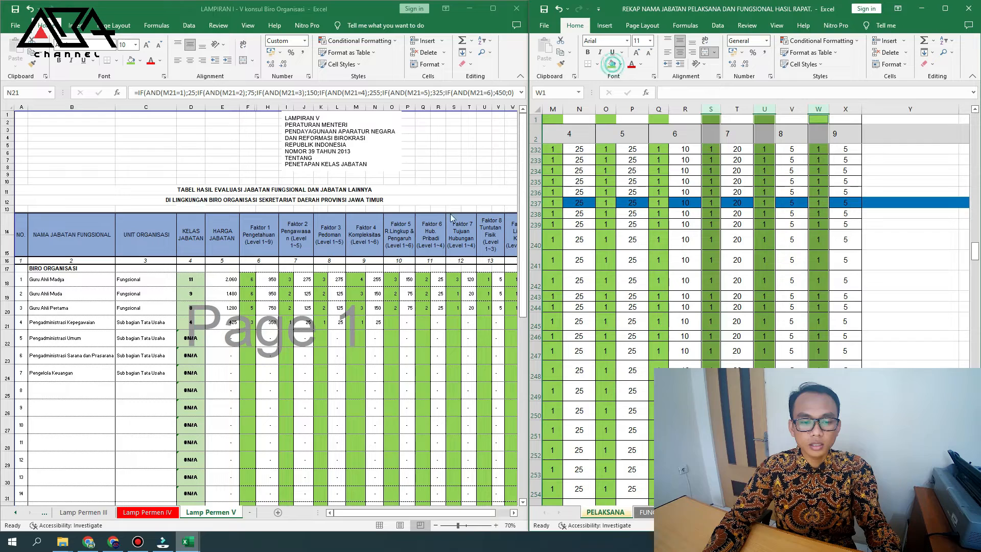
- Enter level 1 for each of Faktor 5 to 9 in Pengadministrasi Kepegawaian's row of Lamp Permen V
{"action": "left_click", "coordinate": [392, 322]}
{"action": "type", "text": "1"}
{"action": "key", "text": "Right"}
{"action": "key", "text": "Right"}
{"action": "type", "text": "1"}
{"action": "key", "text": "Right"}
{"action": "key", "text": "Right"}
{"action": "type", "text": "1"}
{"action": "key", "text": "Right"}
{"action": "key", "text": "Right"}
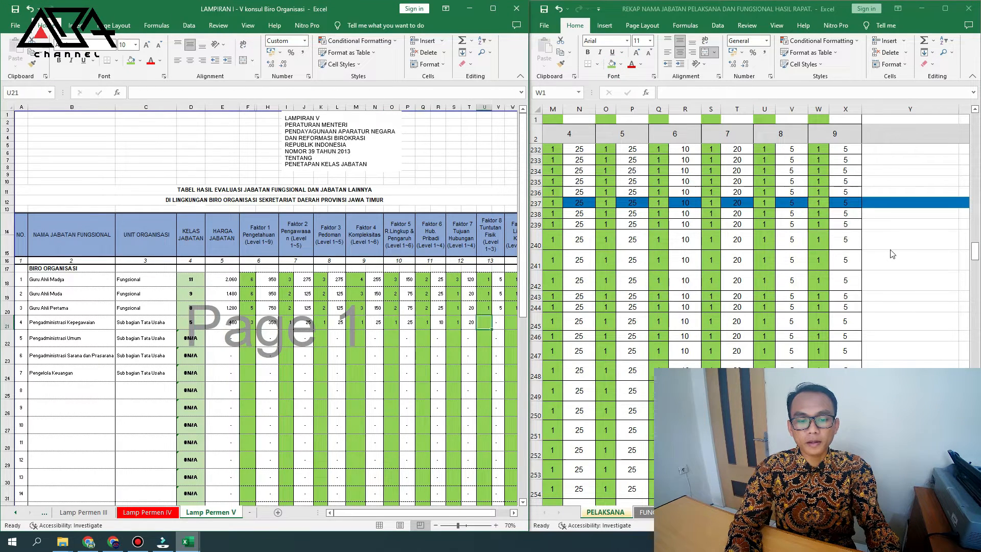
{"action": "type", "text": "1"}
{"action": "key", "text": "Right"}
{"action": "key", "text": "Right"}
{"action": "type", "text": "1"}
{"action": "key", "text": "Right"}
- Check the Harga Jabatan and Kelas Jabatan of Pengadministrasi Kepegawaian in Lamp Permen V
{"action": "key", "text": "Left"}
{"action": "key", "text": "Left"}
{"action": "key", "text": "Left"}
{"action": "key", "text": "Left"}
{"action": "key", "text": "Left"}
{"action": "key", "text": "Left"}
{"action": "key", "text": "Left"}
{"action": "key", "text": "Left"}
{"action": "key", "text": "Left"}
{"action": "key", "text": "Left"}
{"action": "key", "text": "Left"}
{"action": "key", "text": "Left"}
{"action": "key", "text": "Left"}
{"action": "key", "text": "Left"}
{"action": "key", "text": "Left"}
{"action": "key", "text": "Left"}
{"action": "key", "text": "Left"}
{"action": "key", "text": "Left"}
{"action": "key", "text": "Left"}
{"action": "key", "text": "Down"}
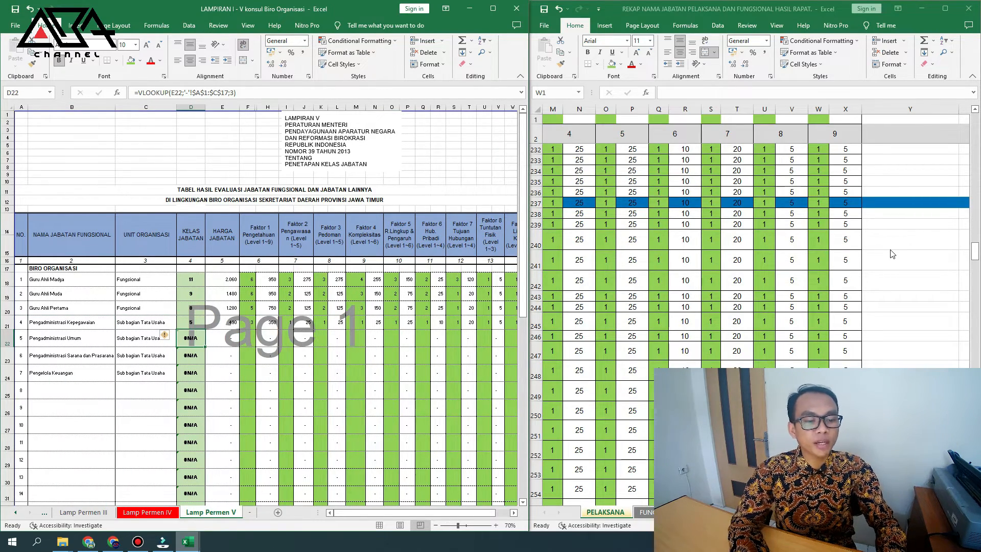
- Copy Pengadministrasi Kepegawaian's Faktor 1, 2 and 3 levels down to Pengadministrasi Umum and Pengadministrasi Sarana dan Prasarana
{"action": "key", "text": "Right"}
{"action": "key", "text": "Right"}
{"action": "key", "text": "Up"}
{"action": "key", "text": "shift+Down"}
{"action": "key", "text": "shift+Down"}
{"action": "key", "text": "ctrl+d"}
{"action": "key", "text": "Right"}
{"action": "key", "text": "Right"}
{"action": "key", "text": "shift+Down"}
{"action": "key", "text": "shift+Down"}
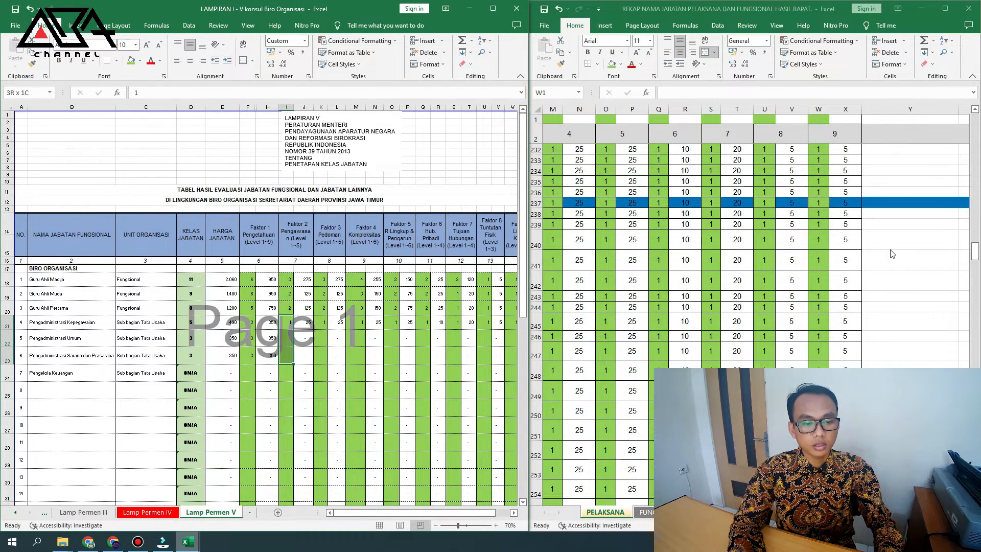
{"action": "key", "text": "ctrl+d"}
{"action": "key", "text": "Right"}
{"action": "key", "text": "Right"}
{"action": "key", "text": "shift+Down"}
{"action": "key", "text": "shift+Down"}
{"action": "key", "text": "ctrl+d"}
- Copy Pengadministrasi Kepegawaian's Faktor 4, 5 and 6 levels down to the Pengadministrasi Umum and Sarana dan Prasarana rows
{"action": "key", "text": "Right"}
{"action": "key", "text": "Right"}
{"action": "key", "text": "shift+Down"}
{"action": "key", "text": "shift+Down"}
{"action": "key", "text": "ctrl+d"}
{"action": "key", "text": "Right"}
{"action": "key", "text": "Right"}
{"action": "key", "text": "shift+Down"}
{"action": "key", "text": "shift+Down"}
{"action": "key", "text": "ctrl+d"}
{"action": "key", "text": "Right"}
{"action": "key", "text": "Right"}
{"action": "key", "text": "shift+Down"}
{"action": "key", "text": "shift+Down"}
{"action": "key", "text": "ctrl+d"}
- Copy Pengadministrasi Kepegawaian's Faktor 7, 8 and 9 levels down to the Pengadministrasi Umum and Sarana dan Prasarana rows
{"action": "key", "text": "Right"}
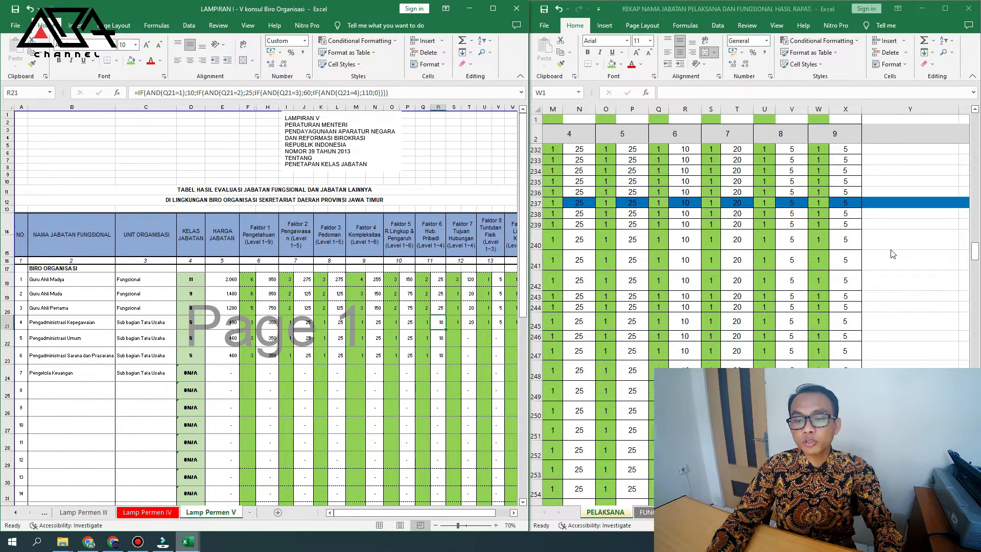
{"action": "scroll", "coordinate": [677, 256], "scroll_direction": "left", "scroll_amount": 5}
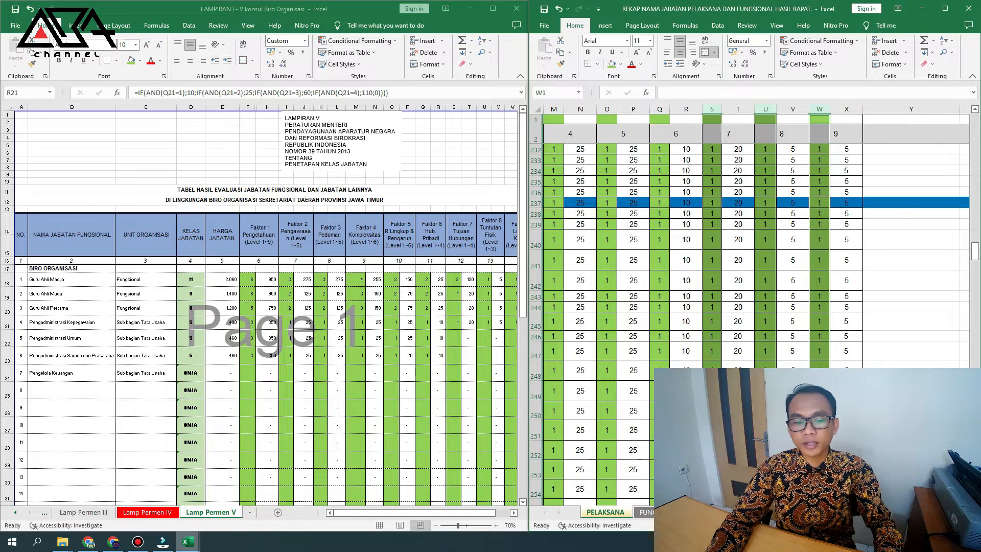
{"action": "left_click_drag", "start_coordinate": [454, 322], "coordinate": [454, 338]}
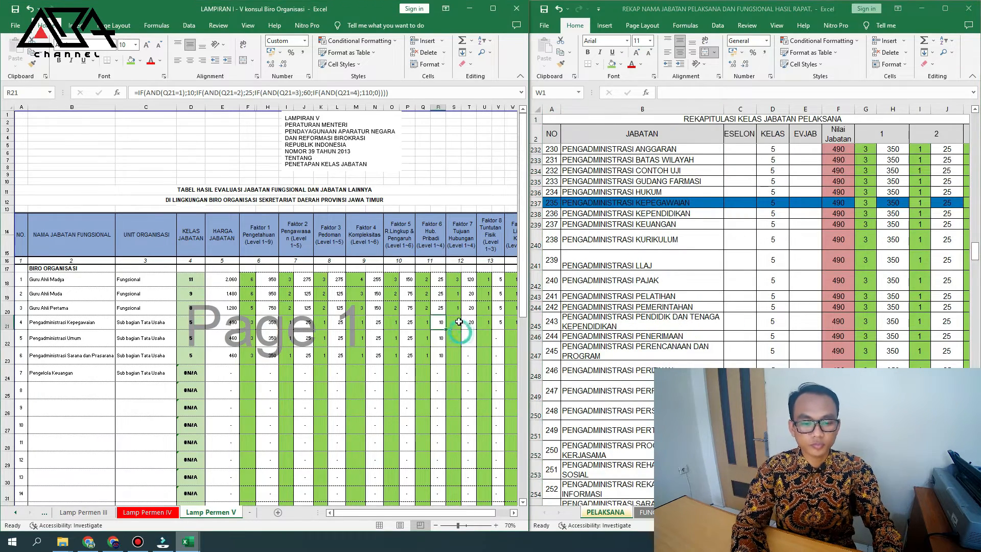
{"action": "key", "text": "shift+Down"}
{"action": "key", "text": "ctrl+d"}
{"action": "key", "text": "Right"}
{"action": "key", "text": "Right"}
{"action": "key", "text": "shift+Down"}
{"action": "key", "text": "shift+Down"}
{"action": "key", "text": "ctrl+d"}
{"action": "key", "text": "Right"}
{"action": "key", "text": "Right"}
{"action": "key", "text": "shift+Down"}
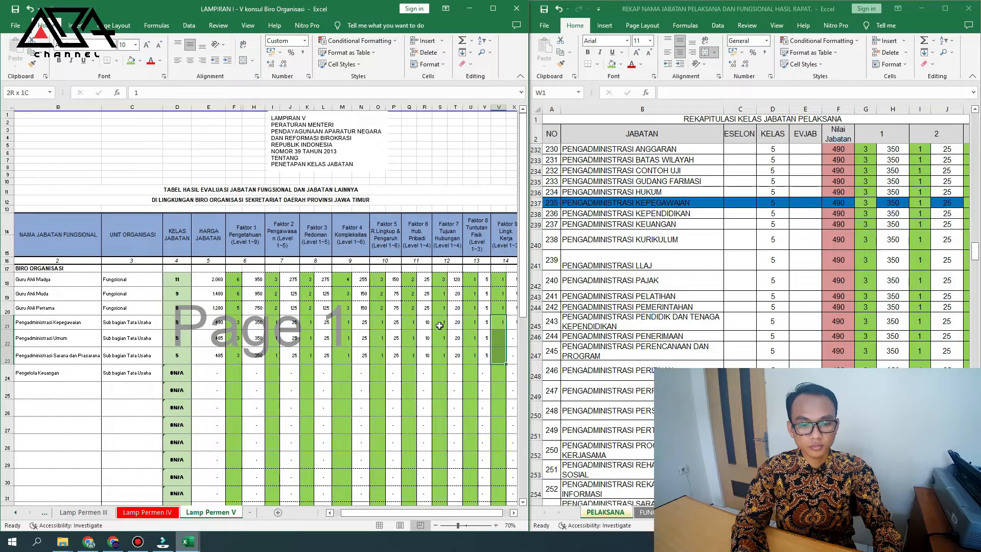
{"action": "key", "text": "ctrl+d"}
{"action": "key", "text": "Right"}
{"action": "key", "text": "Right"}
- Review the factor levels, Harga Jabatan and Kelas Jabatan across the three Pengadministrasi rows of Lamp Permen V
{"action": "key", "text": "Left"}
{"action": "key", "text": "Left"}
{"action": "key", "text": "Left"}
{"action": "key", "text": "Left"}
{"action": "key", "text": "Left"}
{"action": "key", "text": "Left"}
{"action": "key", "text": "Left"}
{"action": "key", "text": "Left"}
{"action": "key", "text": "Left"}
{"action": "key", "text": "Left"}
{"action": "key", "text": "Left"}
{"action": "key", "text": "Left"}
{"action": "key", "text": "Left"}
{"action": "key", "text": "Left"}
{"action": "key", "text": "Left"}
{"action": "key", "text": "Left"}
{"action": "key", "text": "Left"}
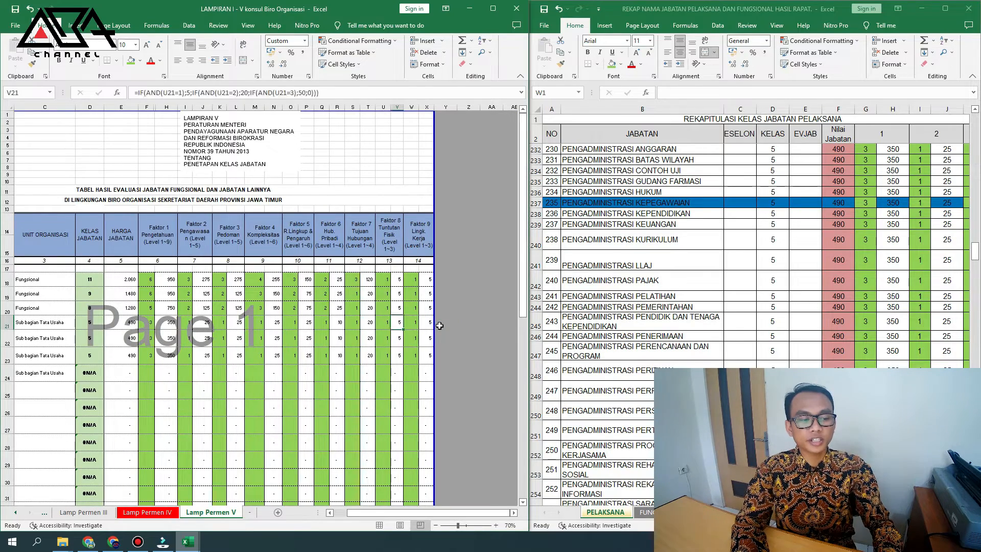
{"action": "key", "text": "Left"}
{"action": "key", "text": "Left"}
{"action": "key", "text": "Left"}
{"action": "key", "text": "Left"}
{"action": "key", "text": "Left"}
{"action": "key", "text": "Left"}
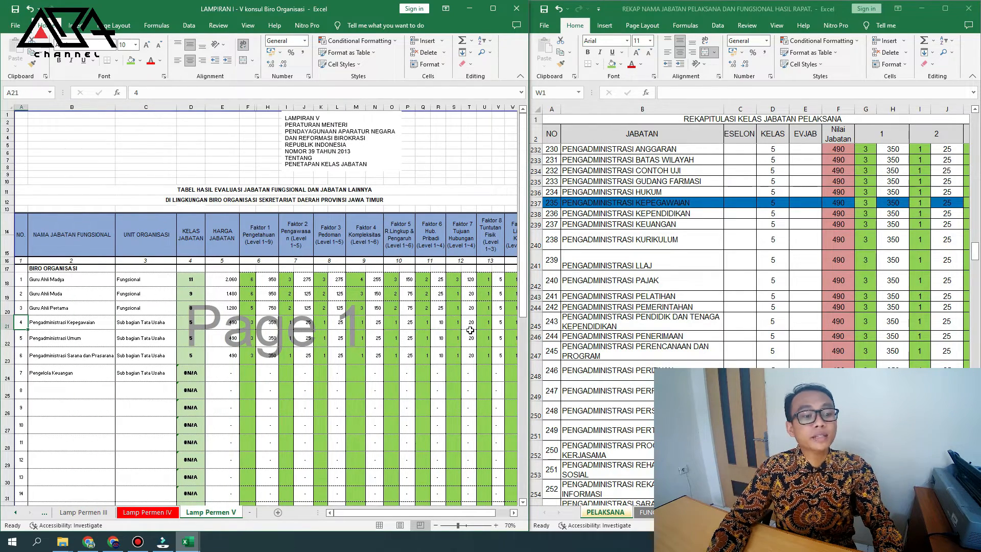
- Fill the entire Pengelola Keuangan row in Lamp Permen V with red
{"action": "left_click", "coordinate": [191, 373]}
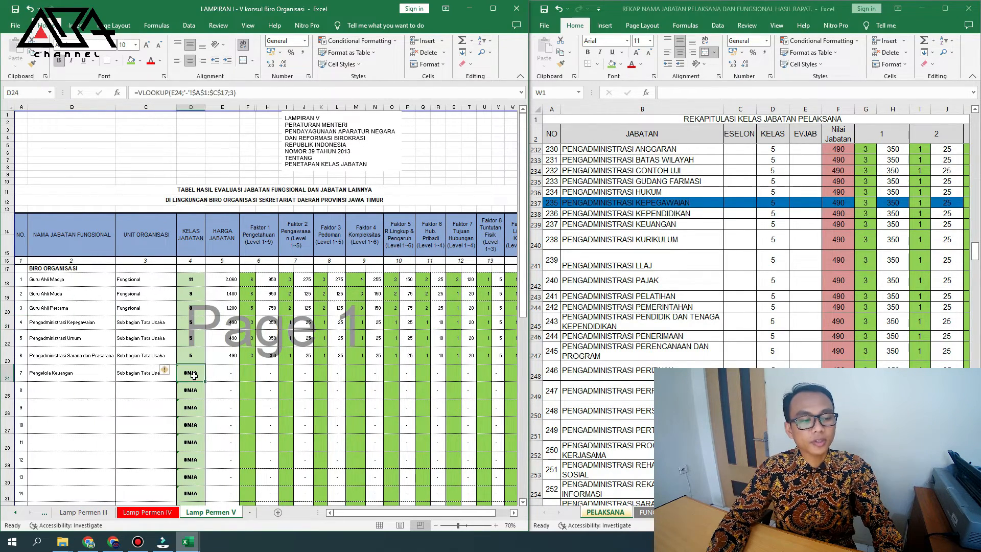
{"action": "left_click", "coordinate": [8, 372]}
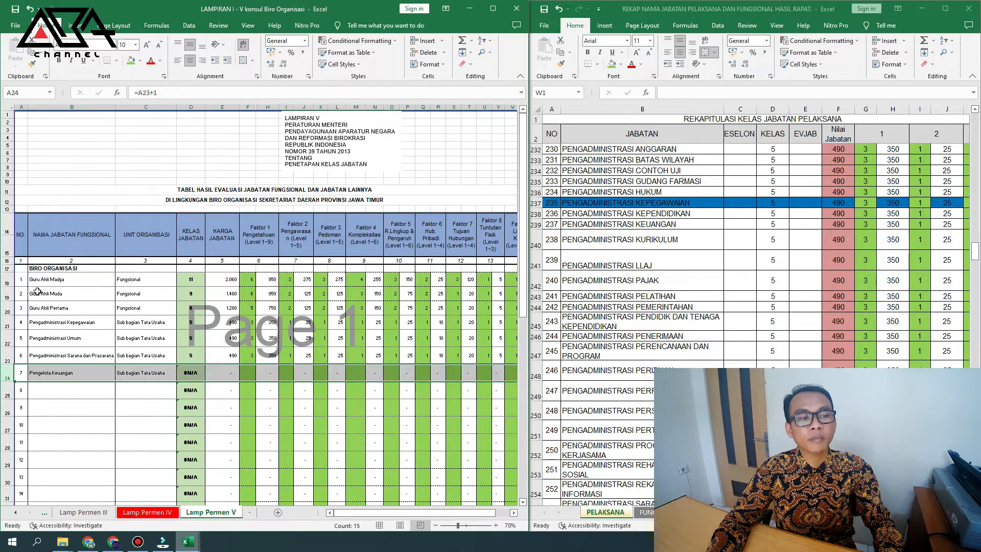
{"action": "left_click", "coordinate": [140, 60]}
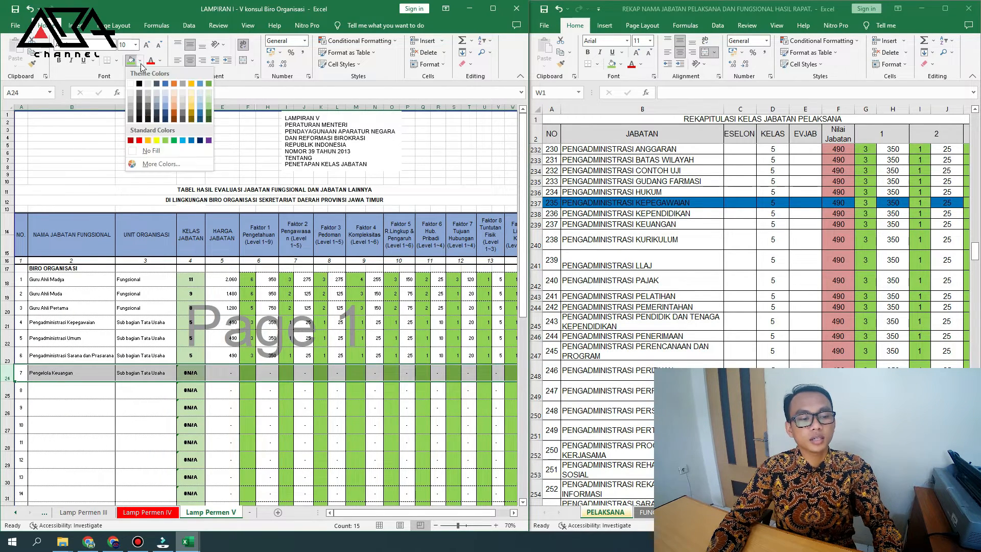
{"action": "left_click", "coordinate": [138, 141]}
{"action": "left_click", "coordinate": [224, 377]}
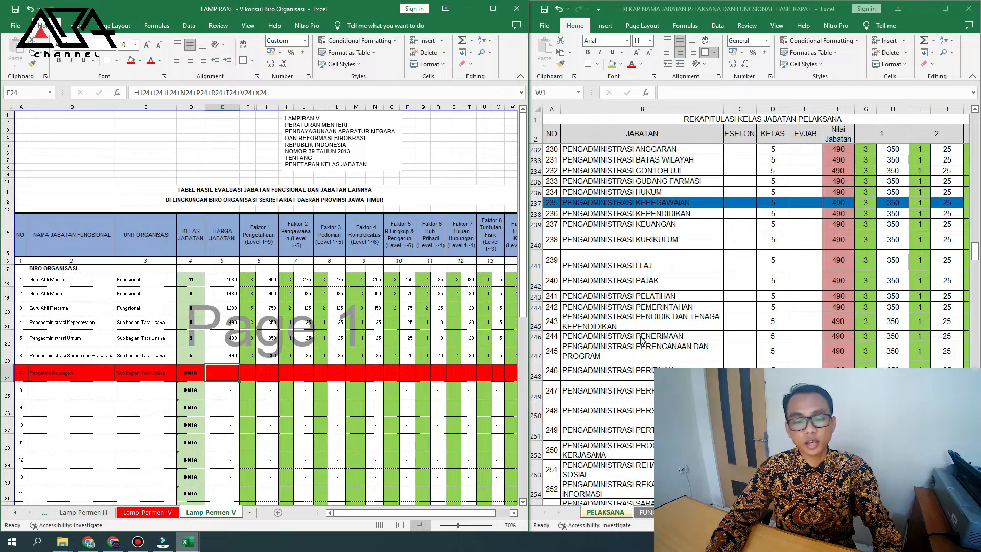
- Find the PENGELOLA KEUANGAN row in the REKAP NAMA JABATAN workbook's PELAKSANA sheet
{"action": "left_click", "coordinate": [625, 337]}
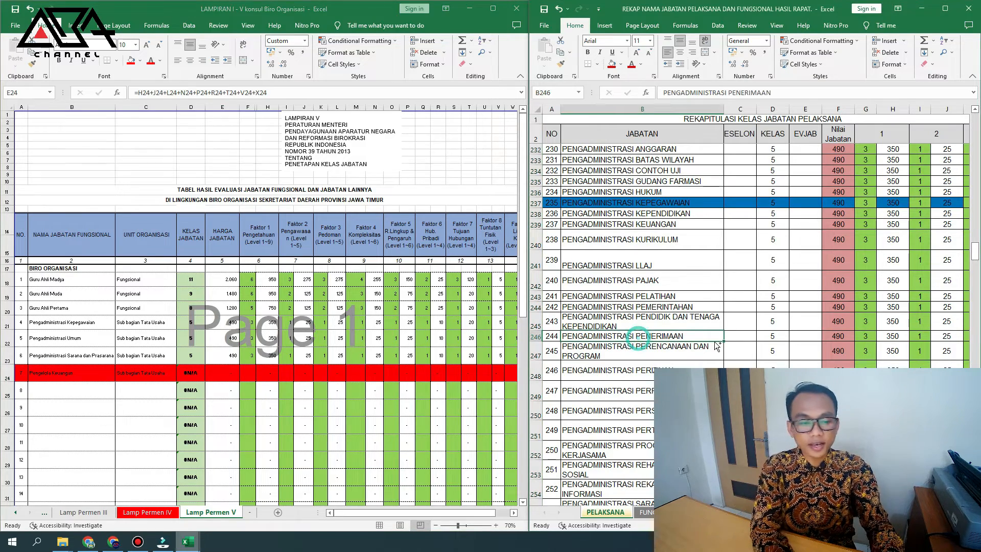
{"action": "key", "text": "ctrl+f"}
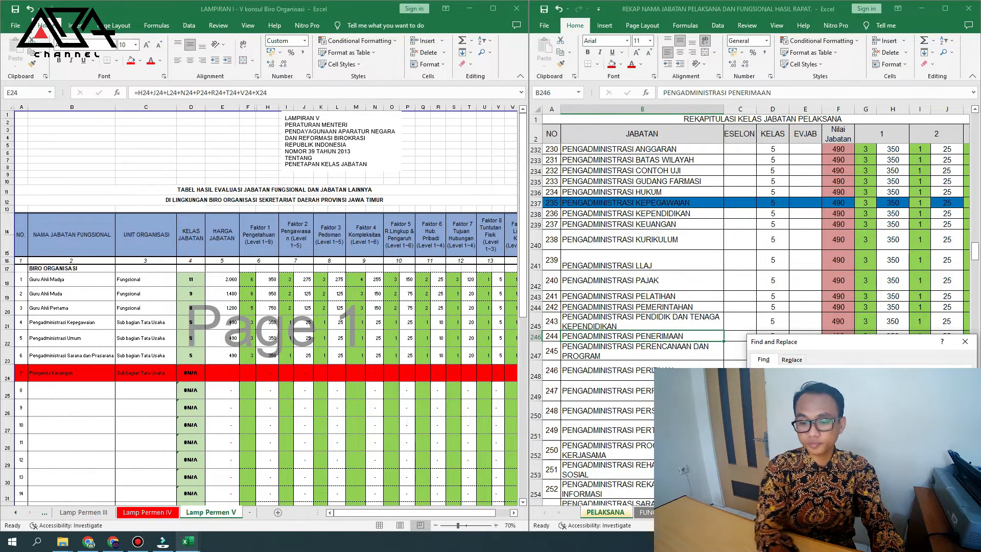
{"action": "key", "text": "Return"}
{"action": "key", "text": "Return"}
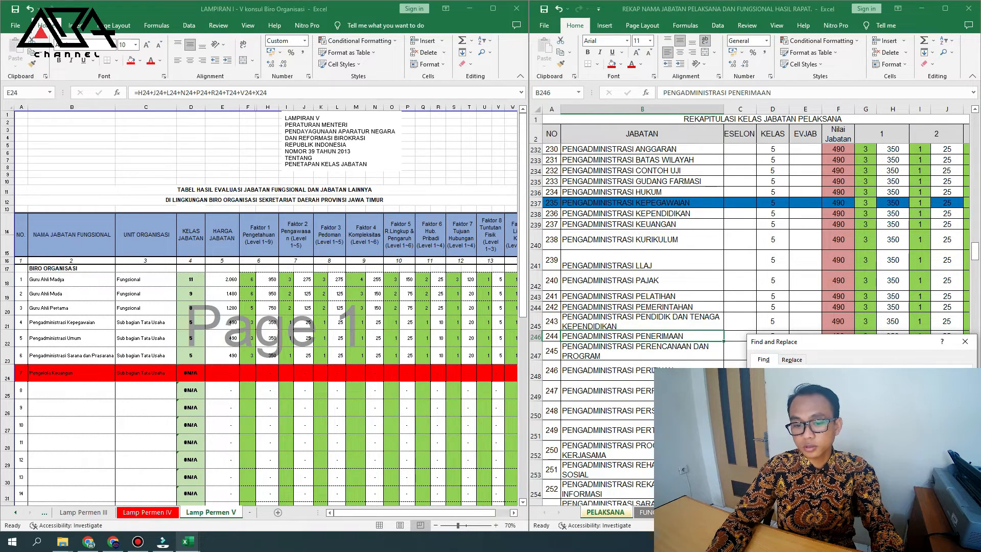
{"action": "key", "text": "Return"}
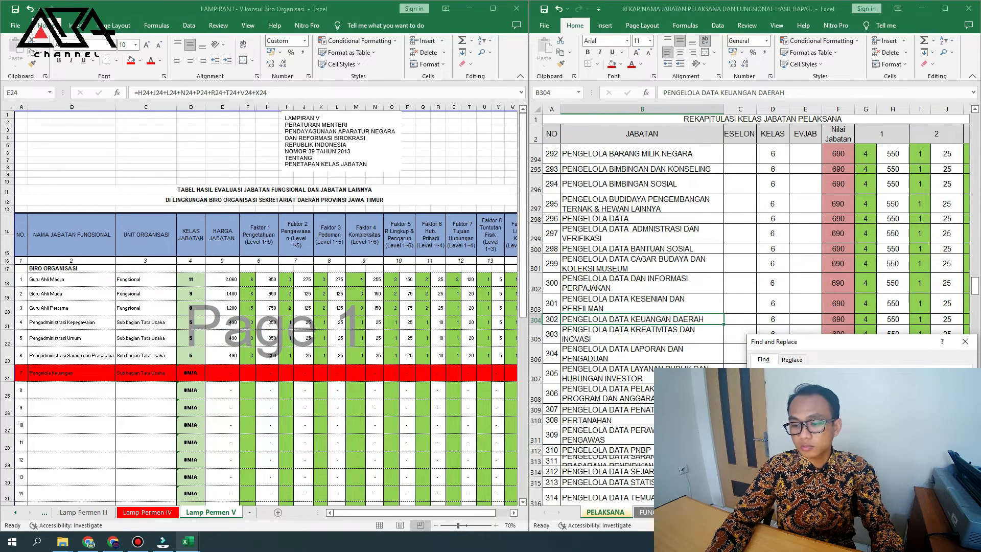
{"action": "key", "text": "Return"}
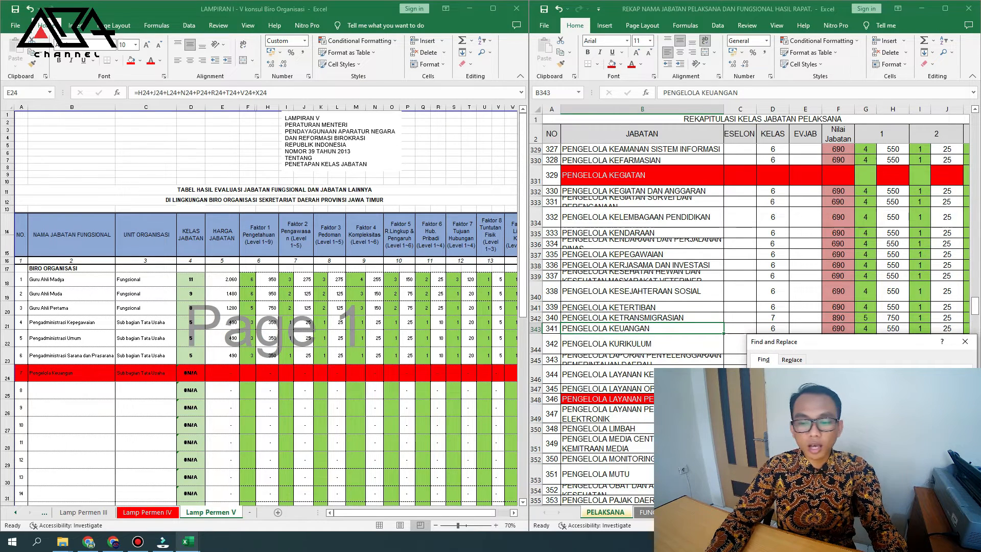
{"action": "left_click", "coordinate": [965, 342]}
- Enter Pengelola Keuangan's levels from its REKAP row into Lamp Permen V: 4 for Faktor 1 and 1 for Faktor 2 to 9
{"action": "left_click", "coordinate": [772, 329]}
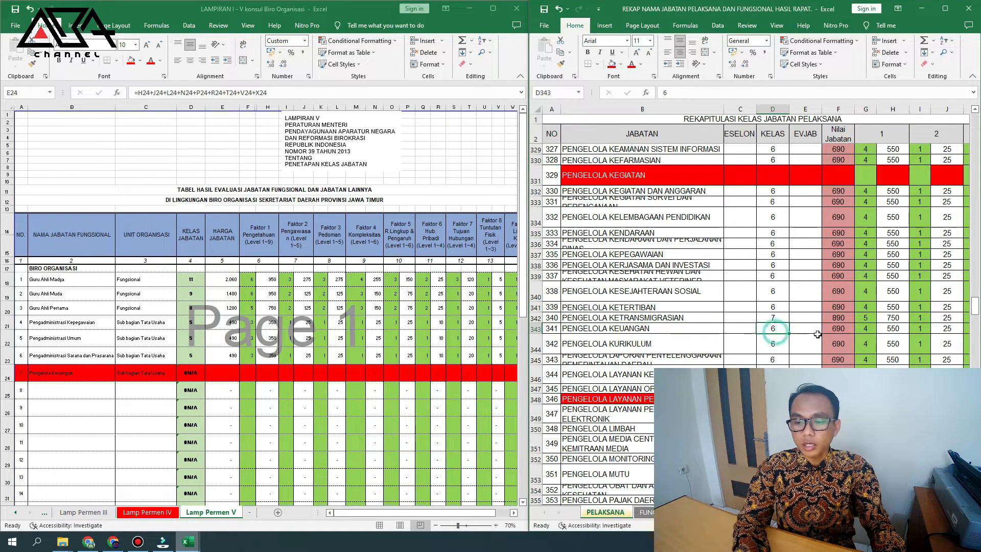
{"action": "key", "text": "Right"}
{"action": "key", "text": "Right"}
{"action": "key", "text": "Right"}
{"action": "key", "text": "Right"}
{"action": "key", "text": "Right"}
{"action": "key", "text": "Right"}
{"action": "key", "text": "Right"}
{"action": "key", "text": "Right"}
{"action": "key", "text": "Left"}
{"action": "key", "text": "Left"}
{"action": "key", "text": "Left"}
{"action": "key", "text": "Left"}
{"action": "key", "text": "Right"}
{"action": "key", "text": "Right"}
{"action": "key", "text": "Right"}
{"action": "key", "text": "Right"}
{"action": "key", "text": "Right"}
{"action": "key", "text": "Right"}
{"action": "key", "text": "Right"}
{"action": "key", "text": "Right"}
{"action": "key", "text": "Right"}
{"action": "key", "text": "Right"}
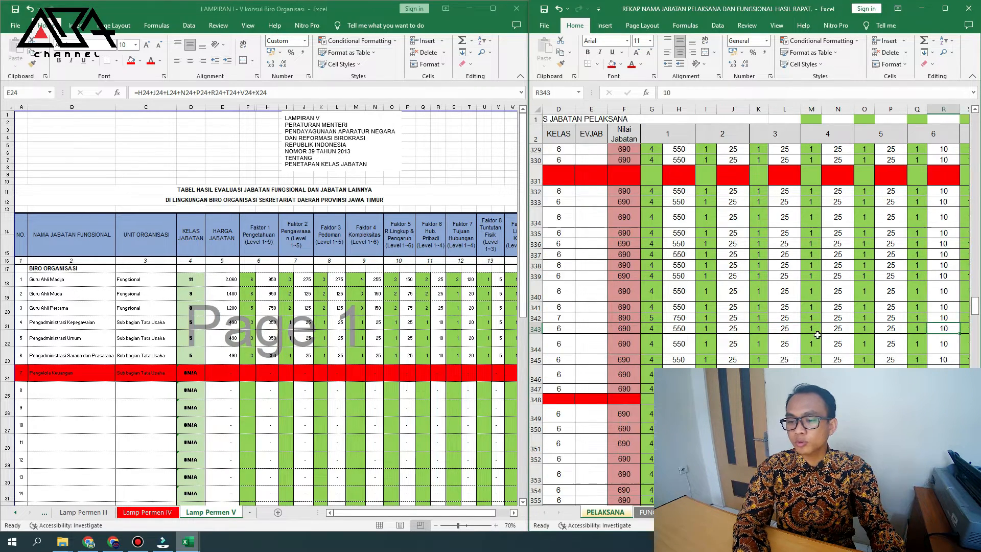
{"action": "key", "text": "Right"}
{"action": "key", "text": "Right"}
{"action": "key", "text": "Right"}
{"action": "key", "text": "Right"}
{"action": "key", "text": "Right"}
{"action": "key", "text": "Right"}
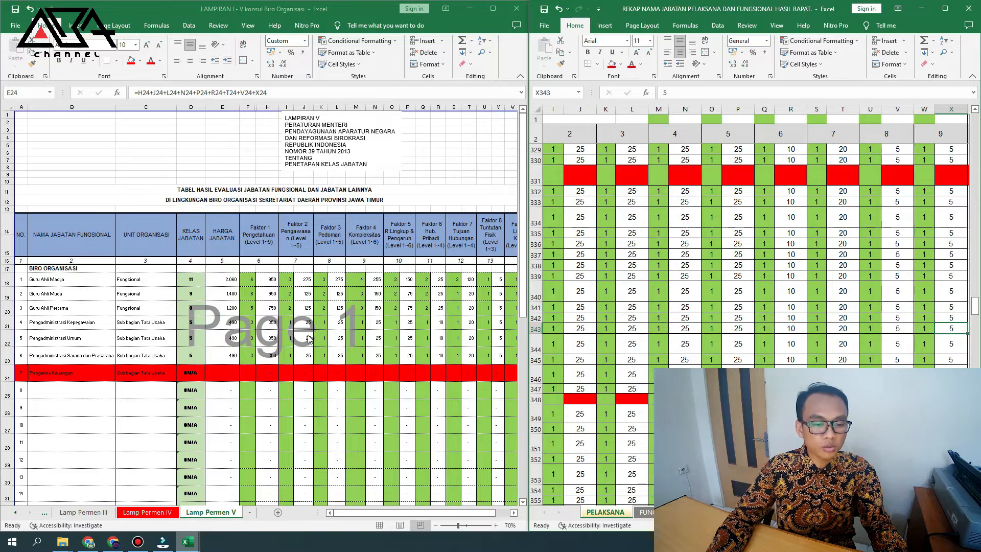
{"action": "left_click", "coordinate": [243, 374]}
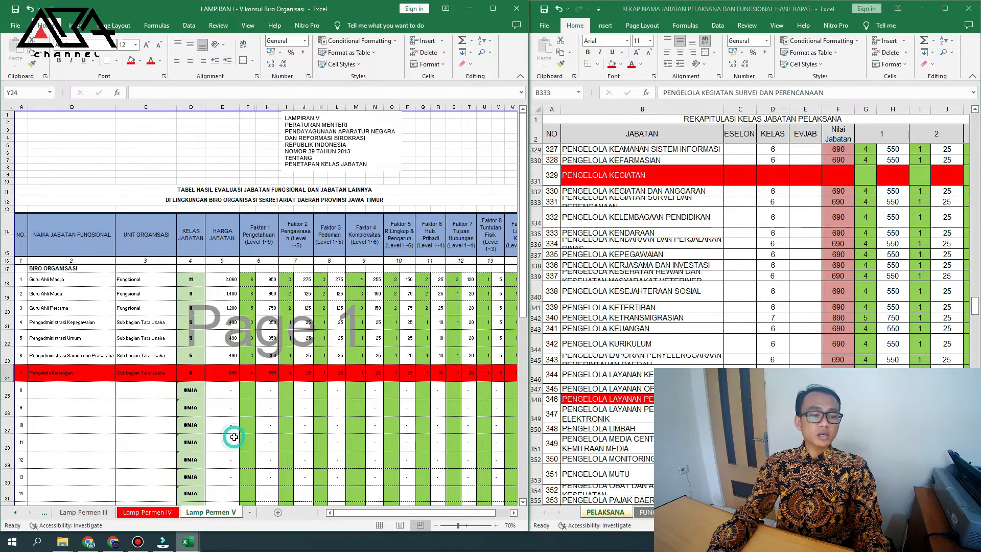
- Copy the Kelas Jabatan VLOOKUP formula from empty row number 9 into Guru Ahli Madya's Kelas Jabatan cell
{"action": "left_click", "coordinate": [193, 281]}
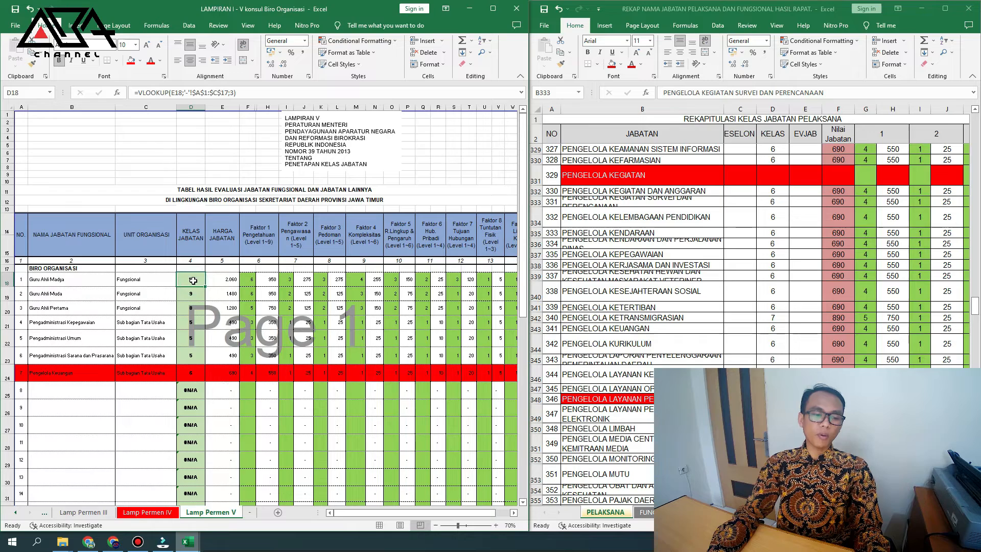
{"action": "key", "text": "ctrl+c"}
{"action": "left_click", "coordinate": [198, 280]}
{"action": "key", "text": "ctrl+v"}
- Delete the unused numbered rows 8 to 27 below Pengelola Keuangan in Lamp Permen V
{"action": "scroll", "coordinate": [223, 385], "scroll_direction": "down", "scroll_amount": 4}
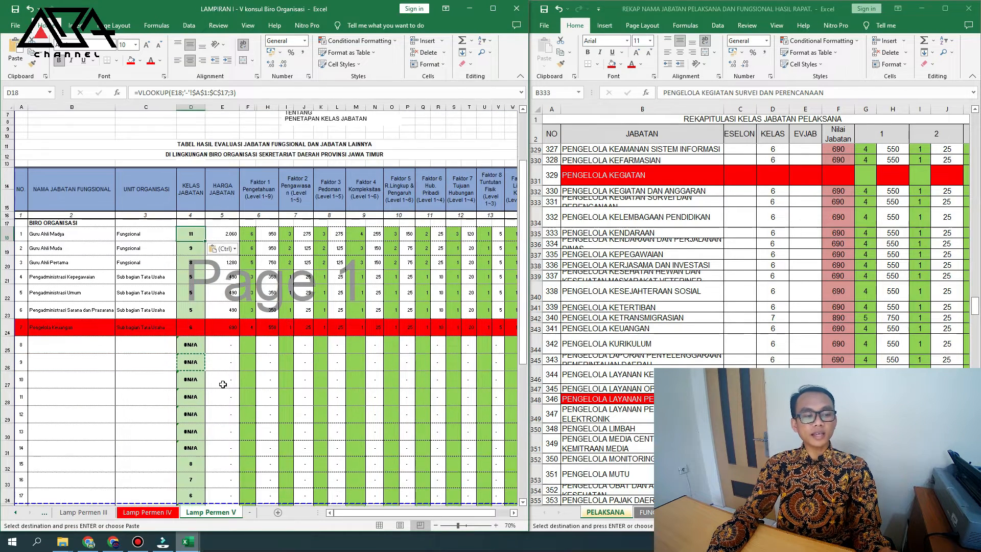
{"action": "scroll", "coordinate": [40, 312], "scroll_direction": "down", "scroll_amount": 2}
{"action": "left_click_drag", "start_coordinate": [8, 214], "coordinate": [72, 467]}
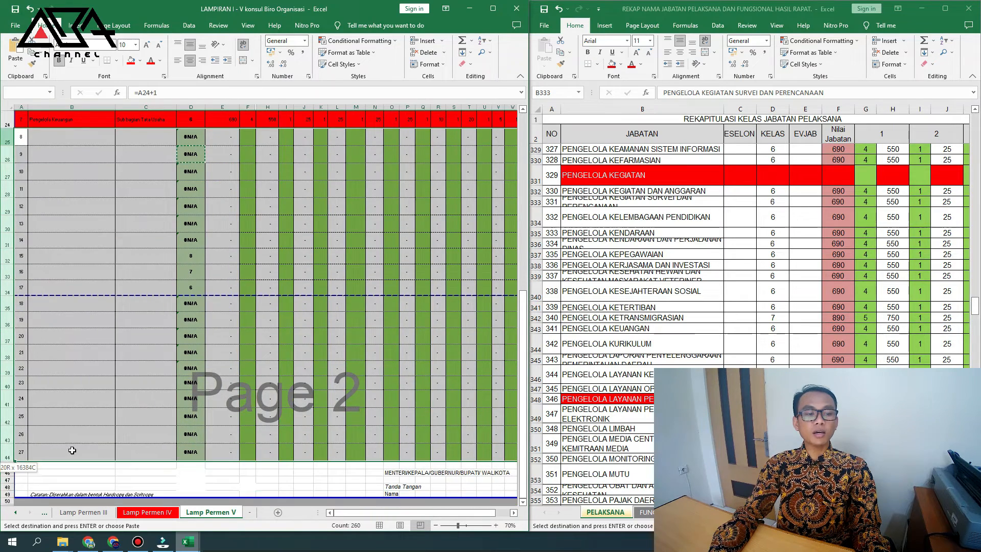
{"action": "right_click", "coordinate": [176, 253]}
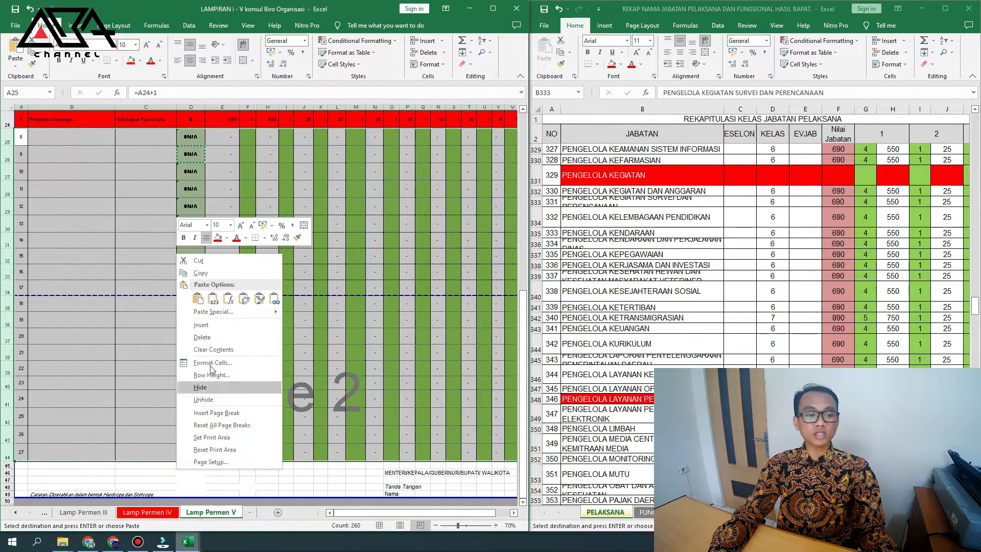
{"action": "left_click", "coordinate": [207, 339]}
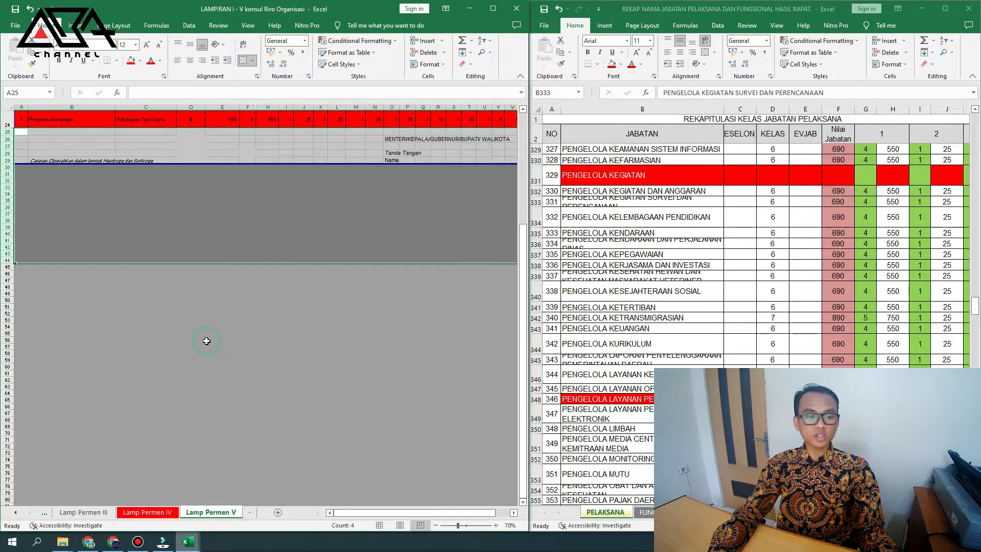
{"action": "scroll", "coordinate": [206, 341], "scroll_direction": "up", "scroll_amount": 6}
{"action": "left_click", "coordinate": [310, 240]}
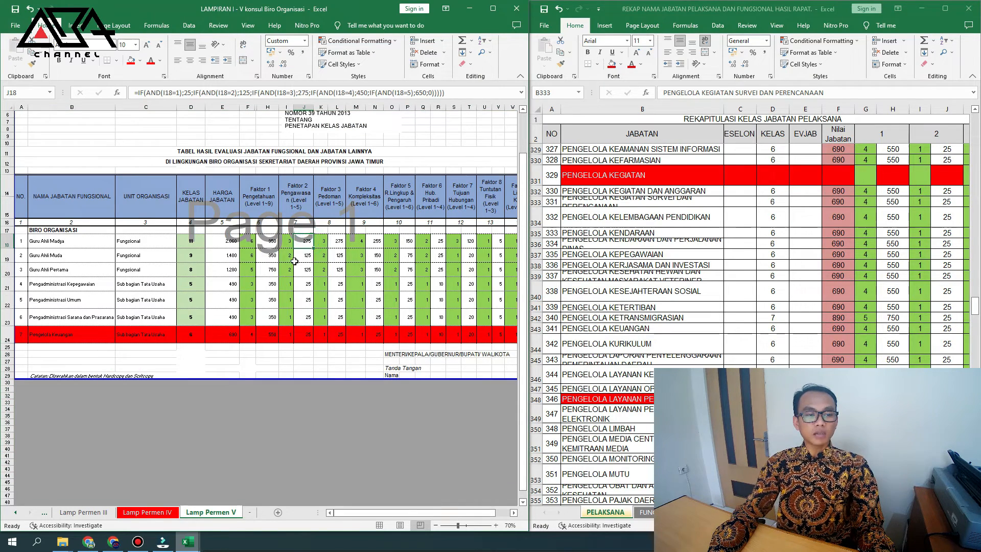
- Colour the title line "DI LINGKUNGAN BIRO ORGANISASI SEKRETARIAT DAERAH PROVINSI JAWA TIMUR" red
{"action": "left_click", "coordinate": [227, 152]}
{"action": "left_click", "coordinate": [210, 162]}
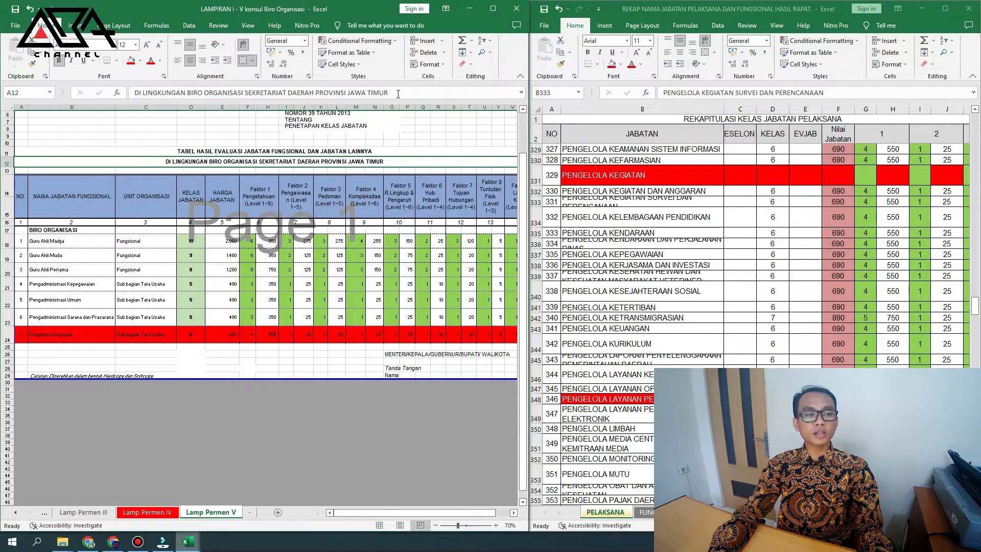
{"action": "left_click_drag", "start_coordinate": [399, 93], "coordinate": [134, 94]}
{"action": "left_click", "coordinate": [151, 61]}
{"action": "left_click", "coordinate": [267, 241]}
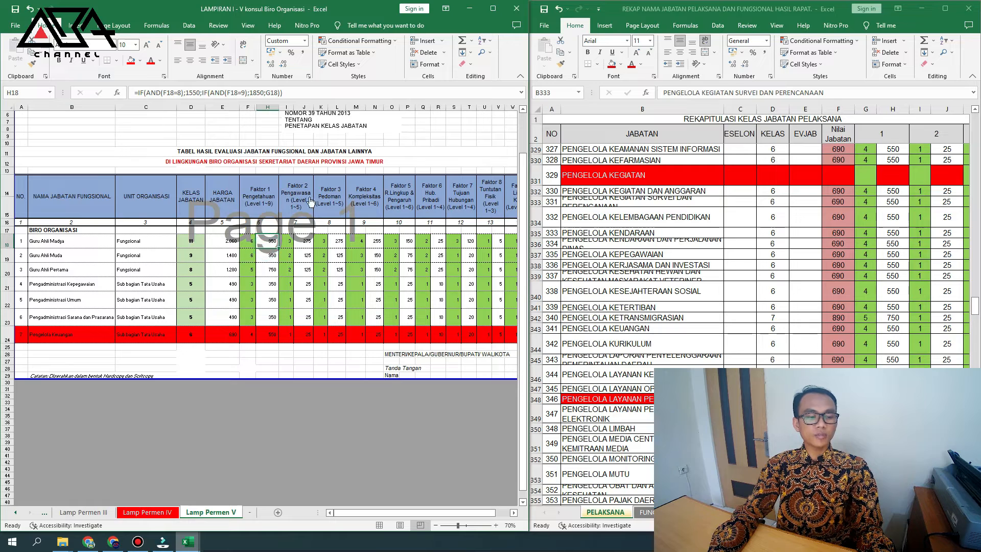
- Bring the workbook's first sheets, starting with Lamp Permen I, back into view to review the set of attachments
{"action": "left_click", "coordinate": [16, 513]}
{"action": "left_click", "coordinate": [16, 512]}
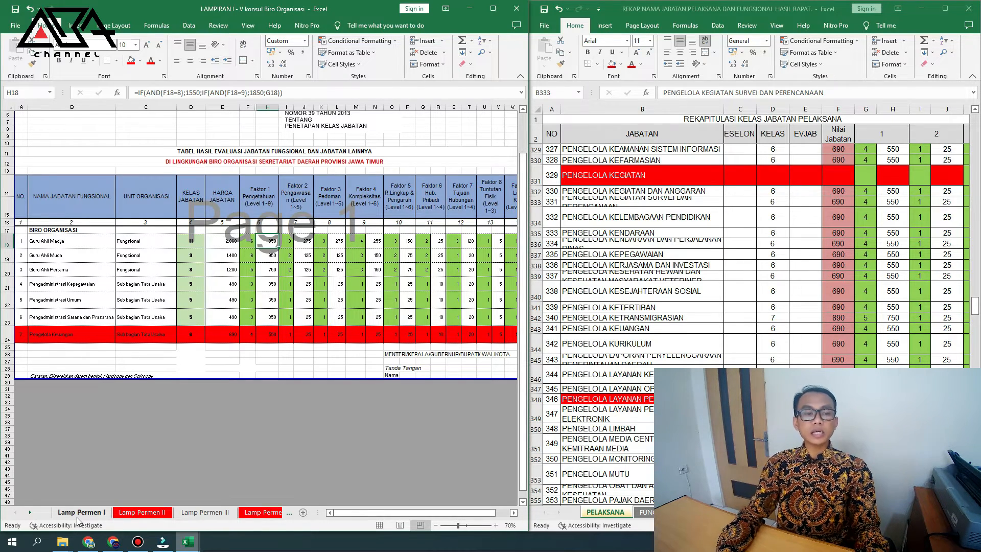
{"action": "left_click", "coordinate": [369, 295]}
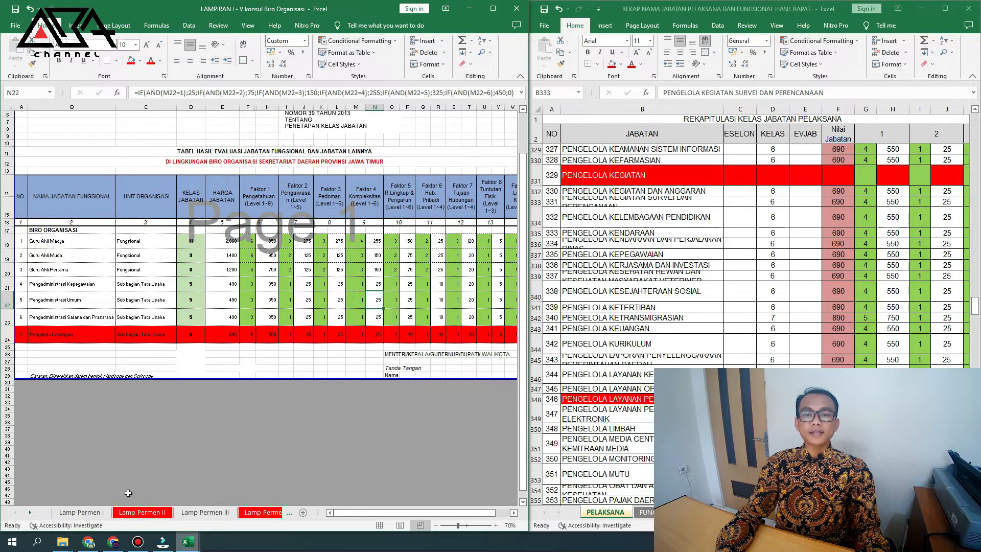
- Switch to Chrome and examine the school Peta Jabatan charts on page 4 of the Penataan Jabatan Pelaksana PDF
{"action": "left_click", "coordinate": [109, 543]}
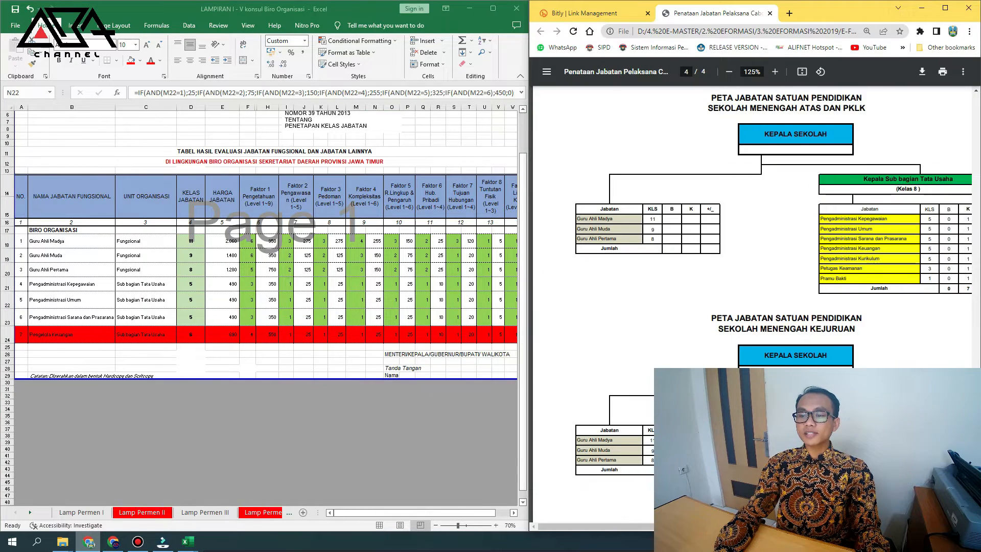
{"action": "scroll", "coordinate": [848, 170], "scroll_direction": "down", "scroll_amount": 2}
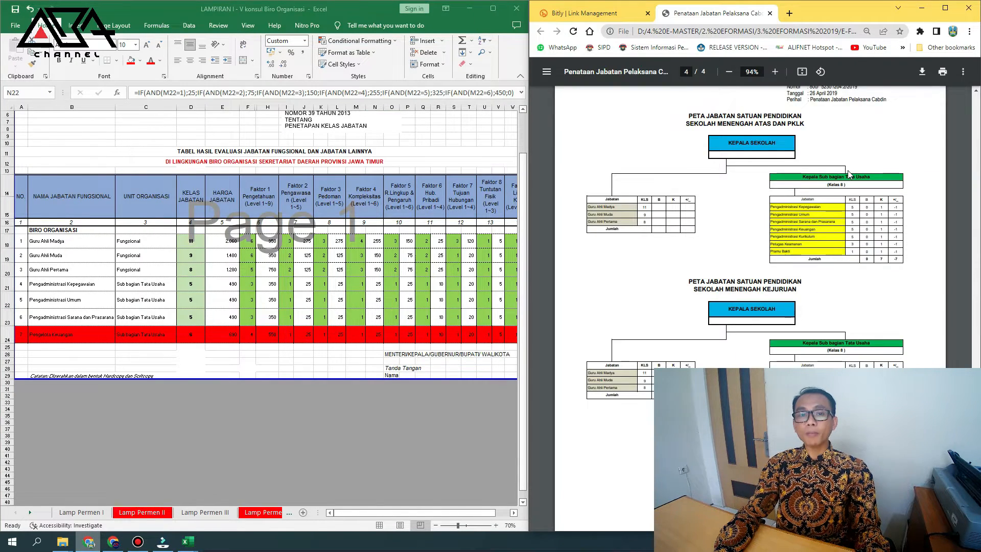